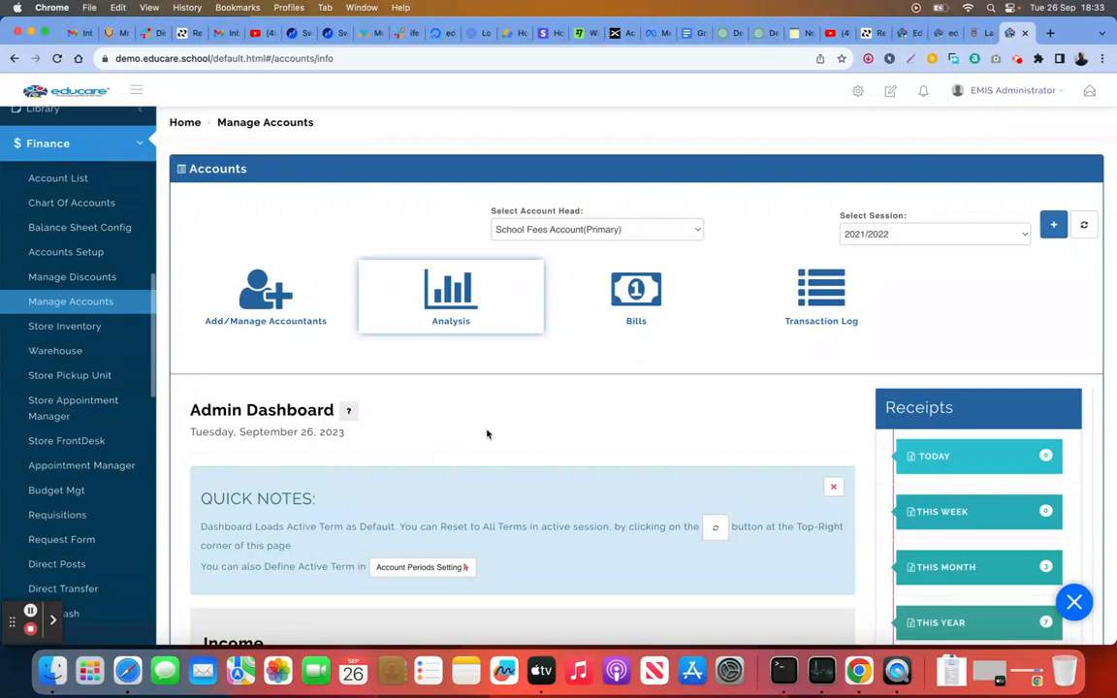
Step: Examine the Manage Accounts dashboard for School Fees Account(Primary), including its income summary and the available account heads
scroll(487, 434, down, 1)
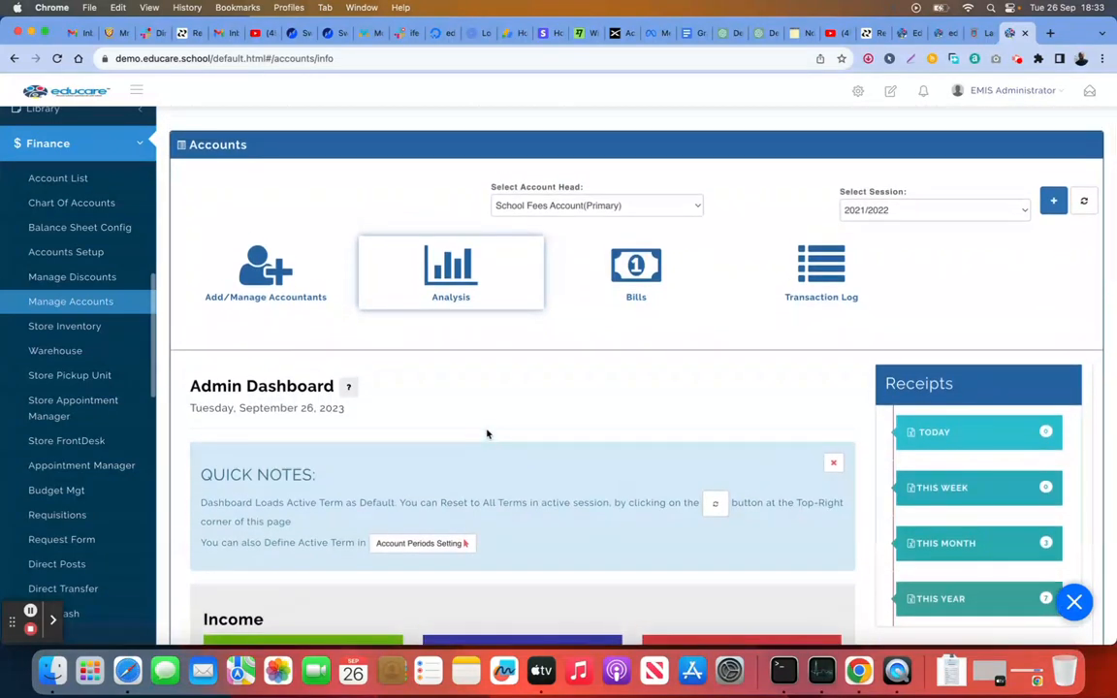
scroll(487, 433, down, 10)
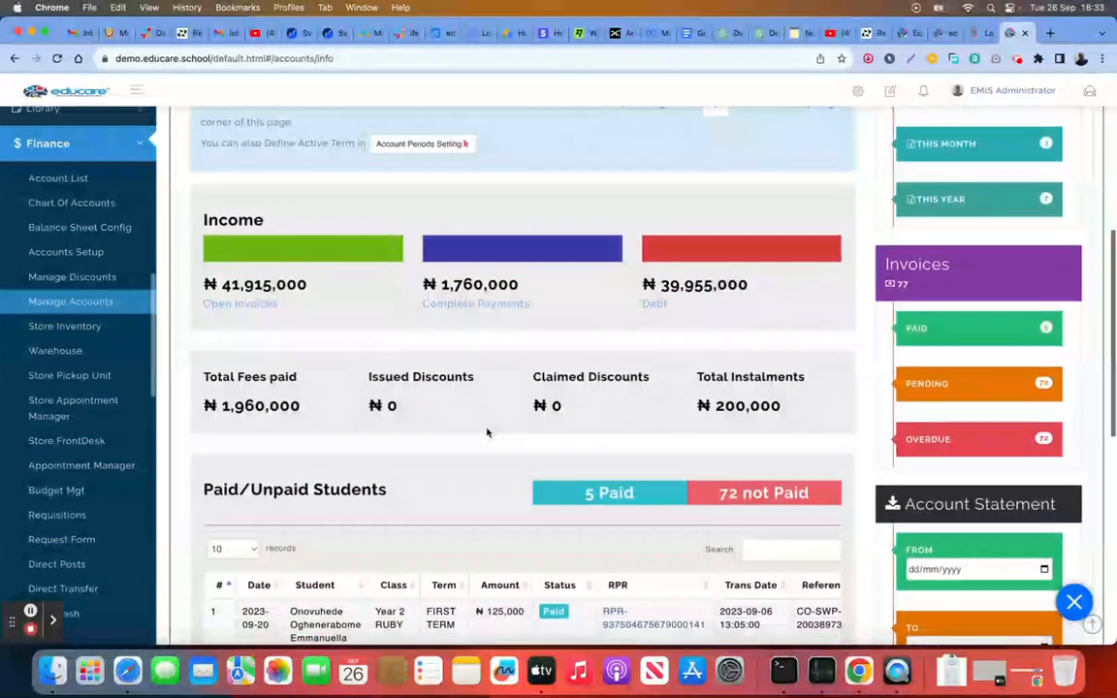
scroll(486, 433, up, 10)
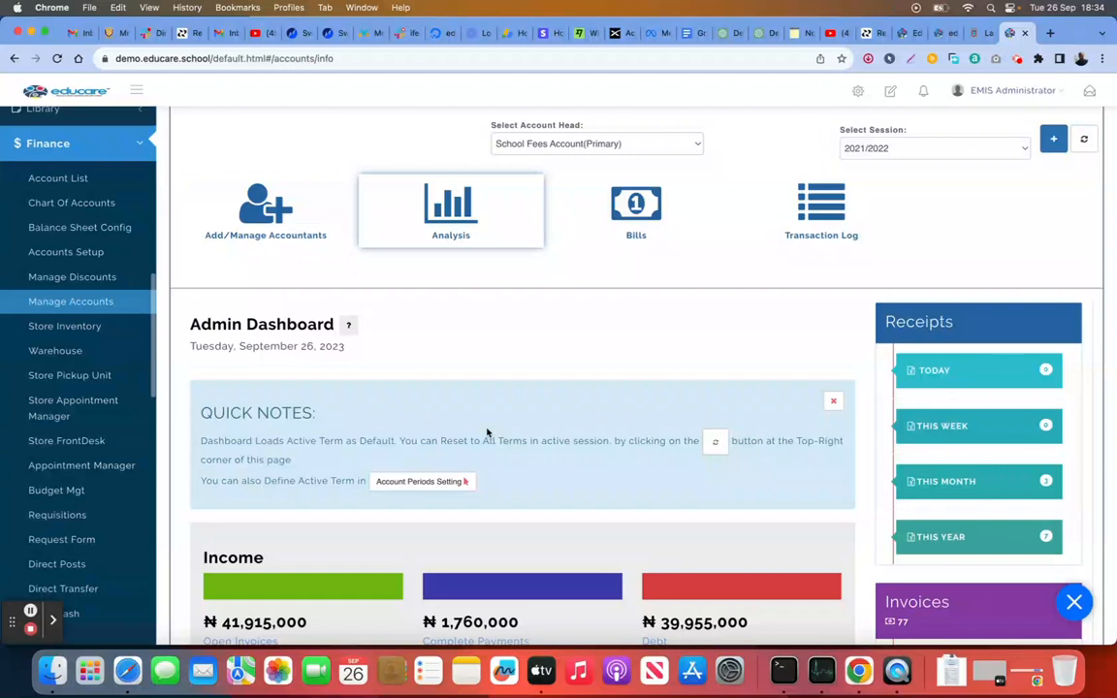
scroll(514, 283, up, 1)
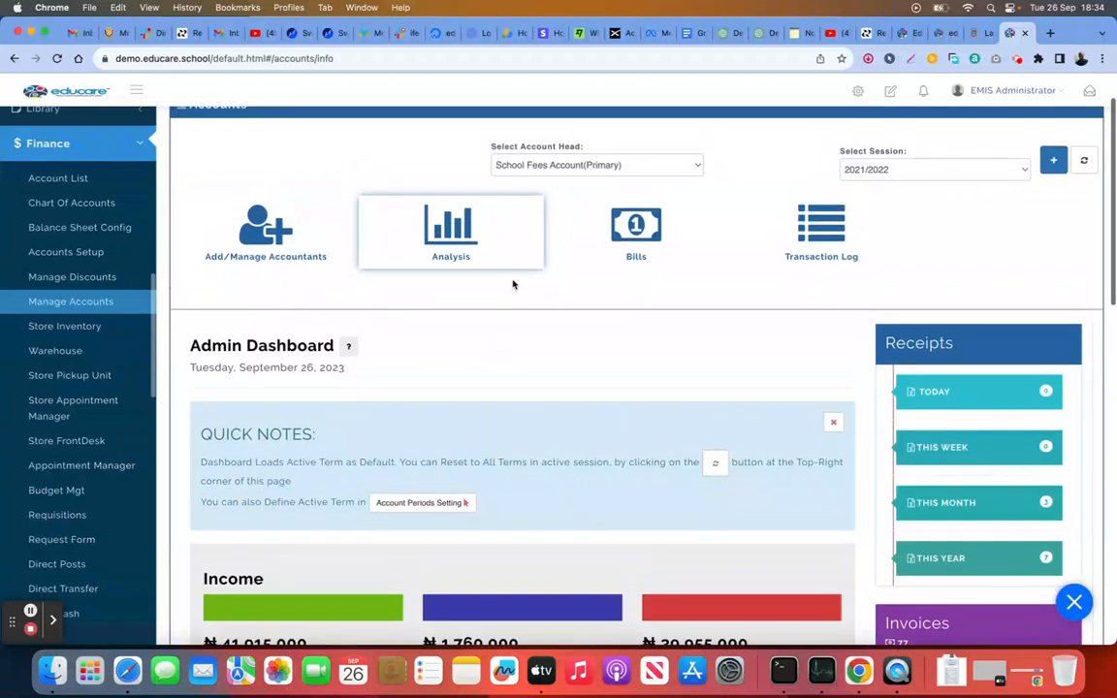
click(558, 170)
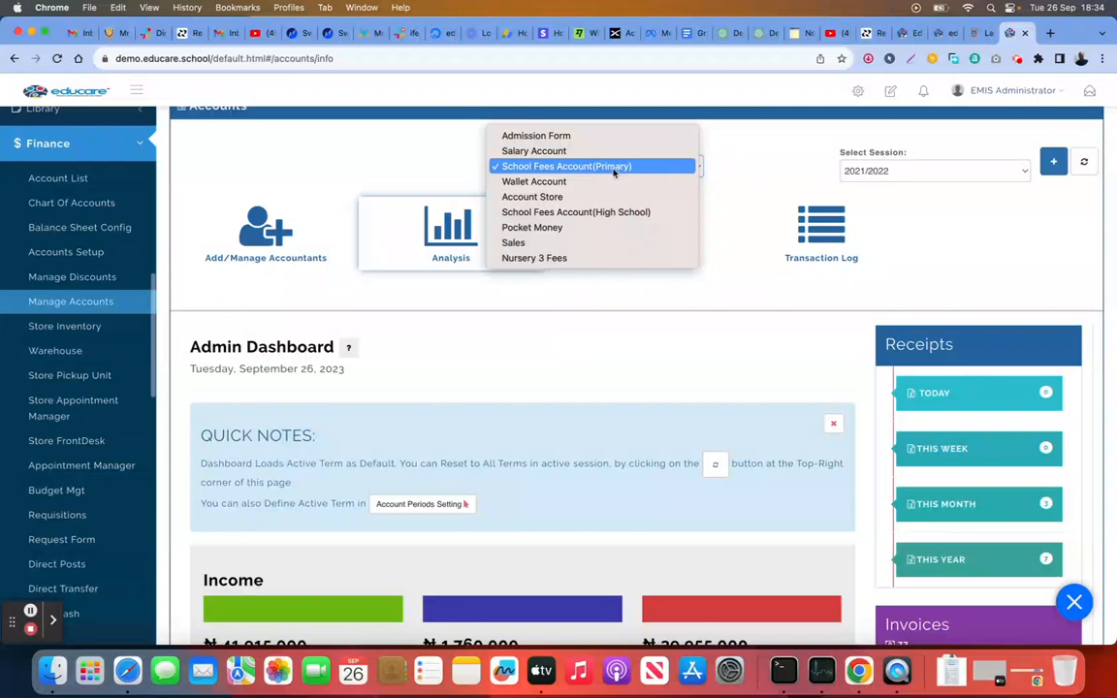
click(554, 390)
scroll(554, 387, down, 3)
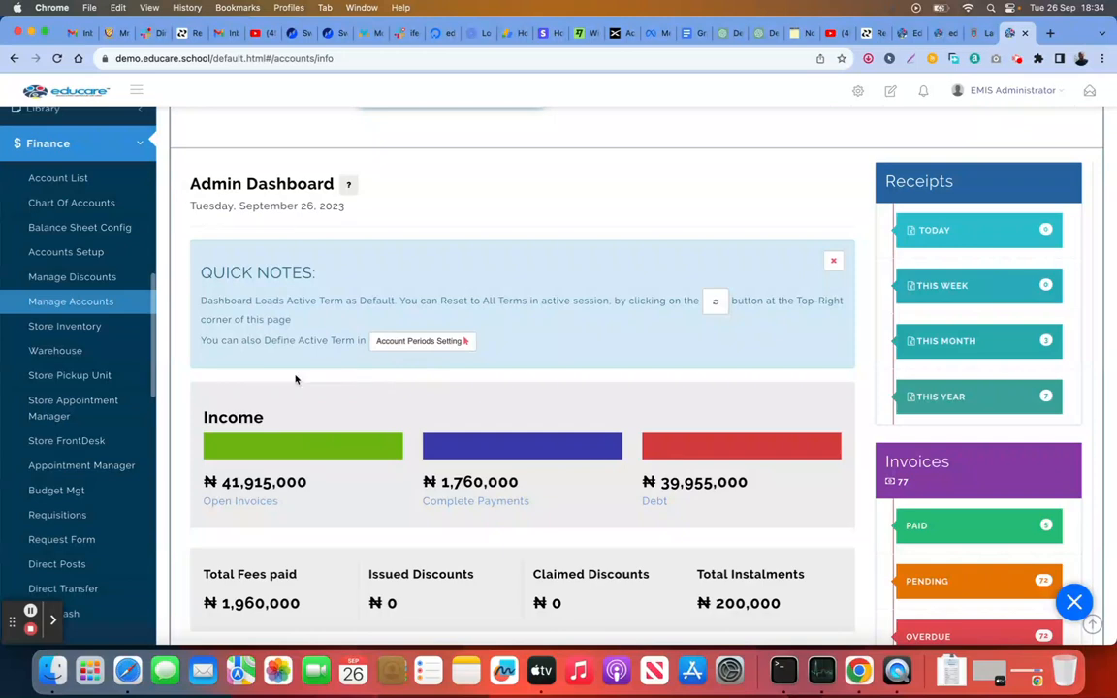
scroll(491, 339, up, 3)
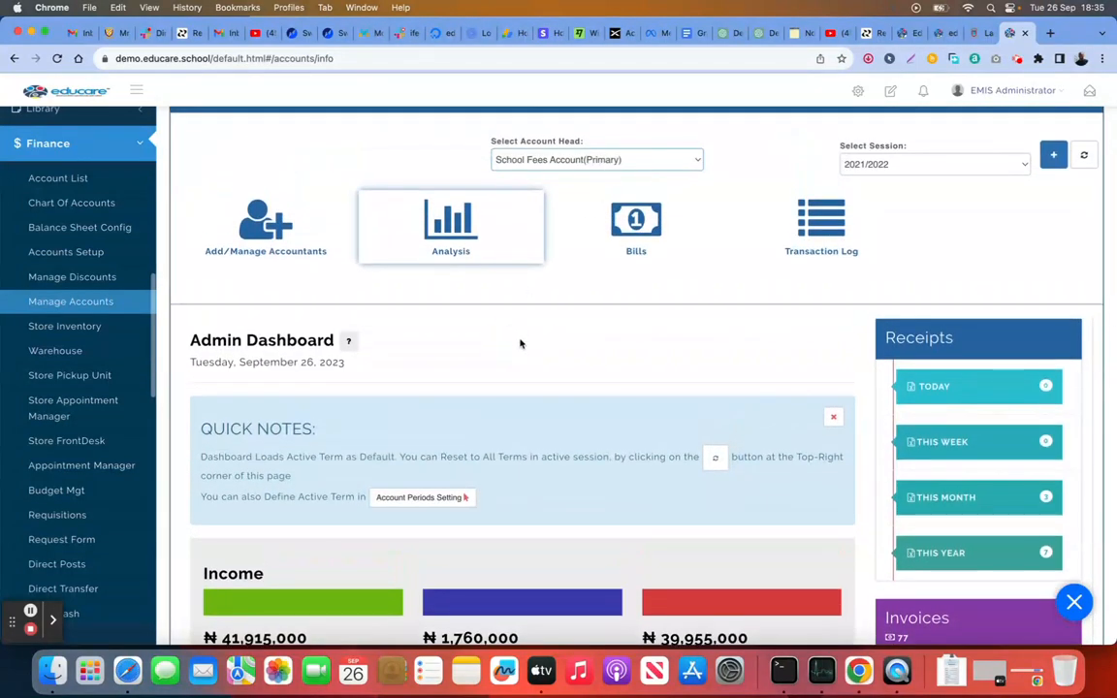
scroll(520, 343, down, 3)
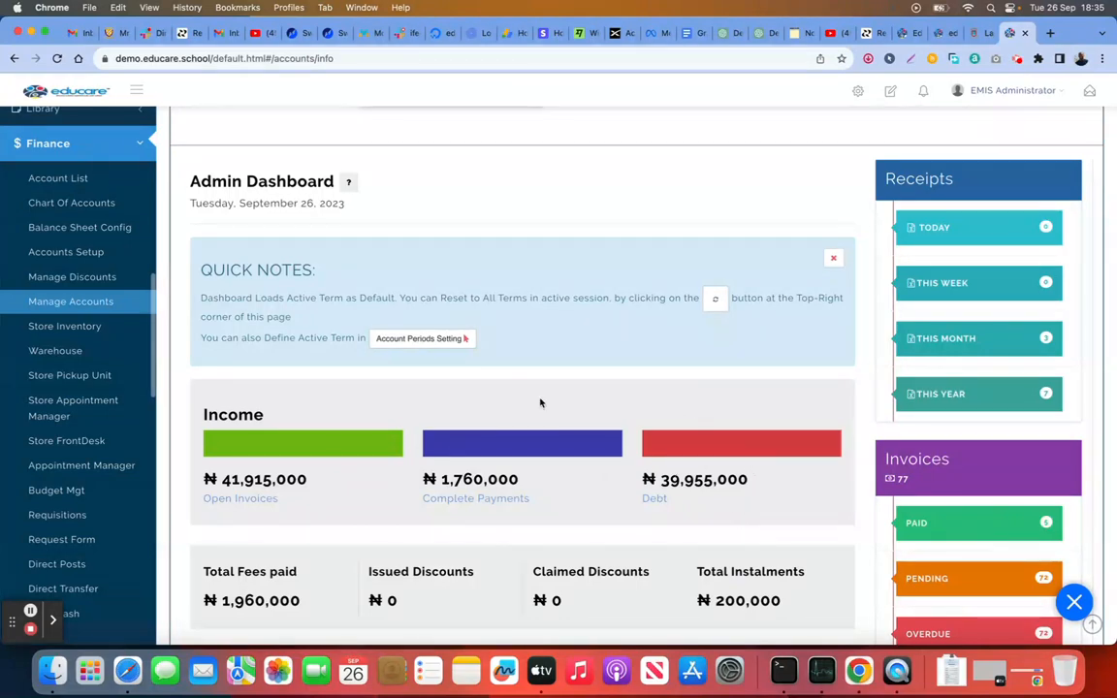
scroll(540, 402, up, 1)
scroll(540, 402, up, 5)
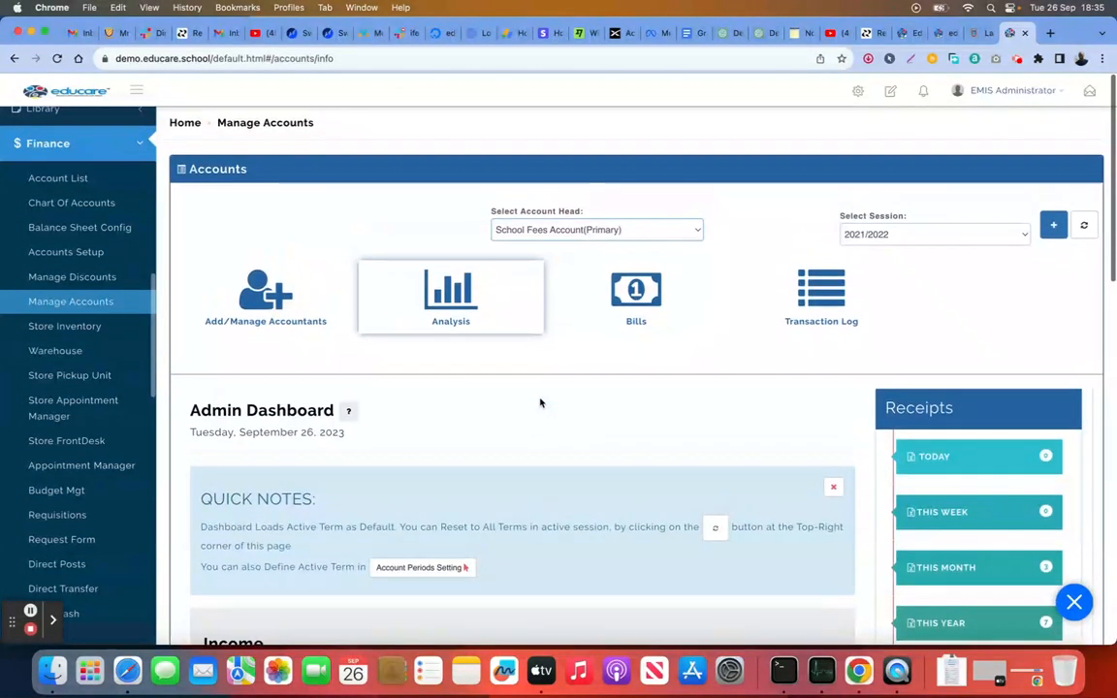
Step: Open the finance Accounts Setup page and review its payment gateway section
click(92, 252)
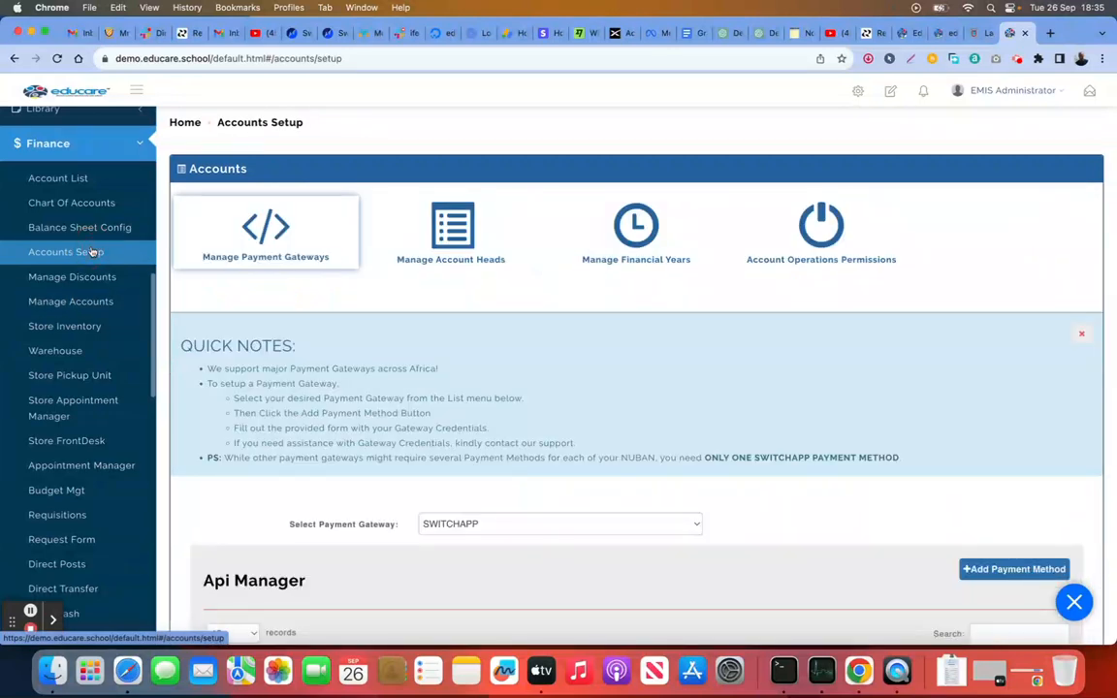
scroll(480, 424, down, 1)
scroll(481, 424, down, 3)
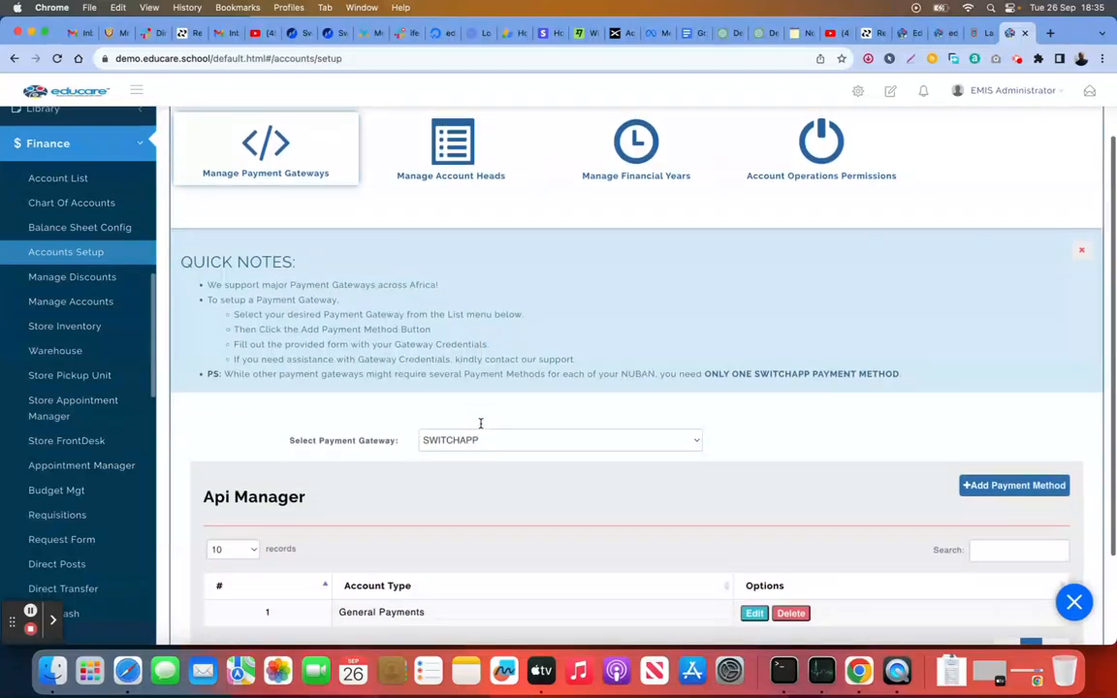
scroll(481, 424, up, 1)
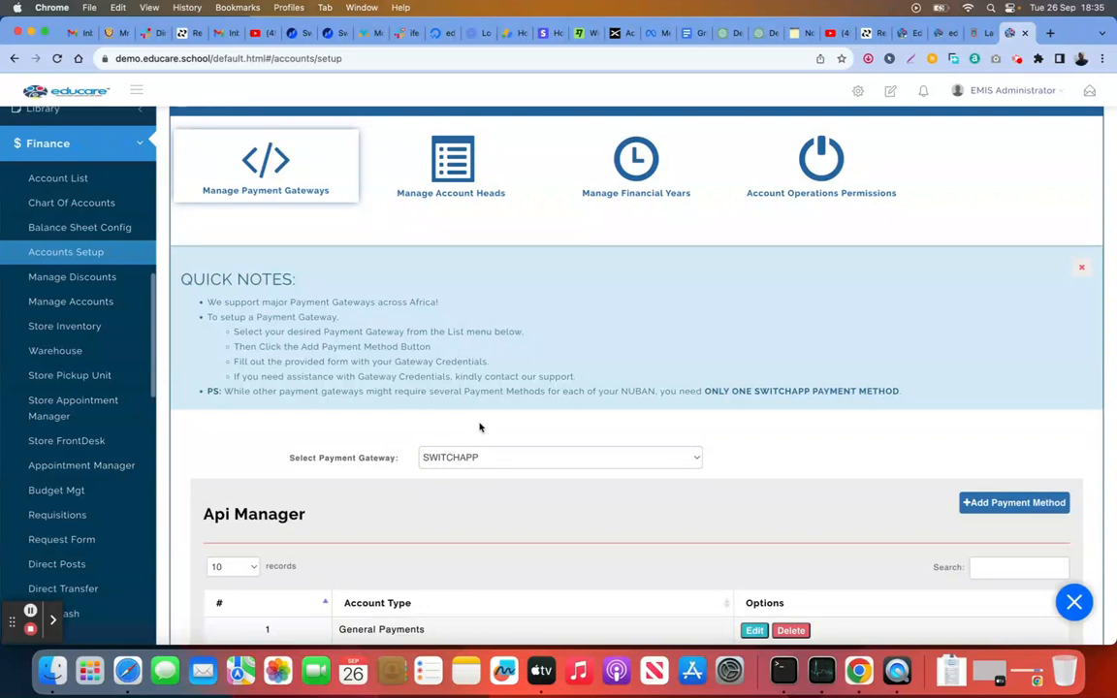
scroll(479, 427, up, 2)
Step: Open the Manage Account Heads section and review the list of existing account heads
click(452, 227)
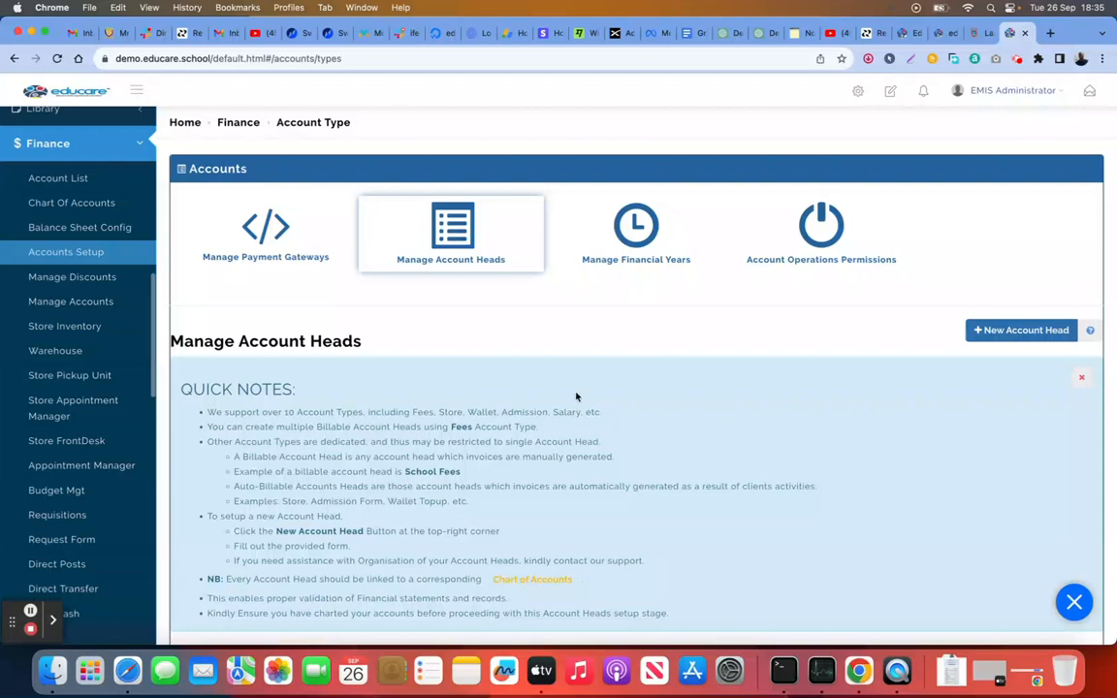
scroll(576, 393, down, 3)
scroll(575, 397, down, 5)
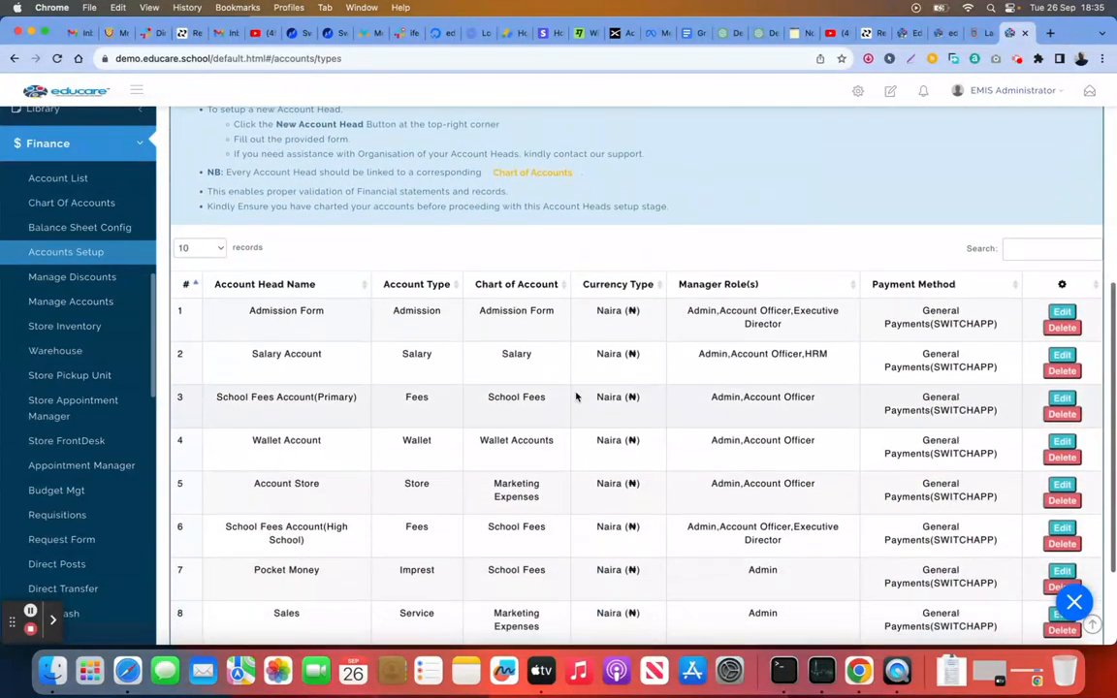
scroll(576, 394, down, 1)
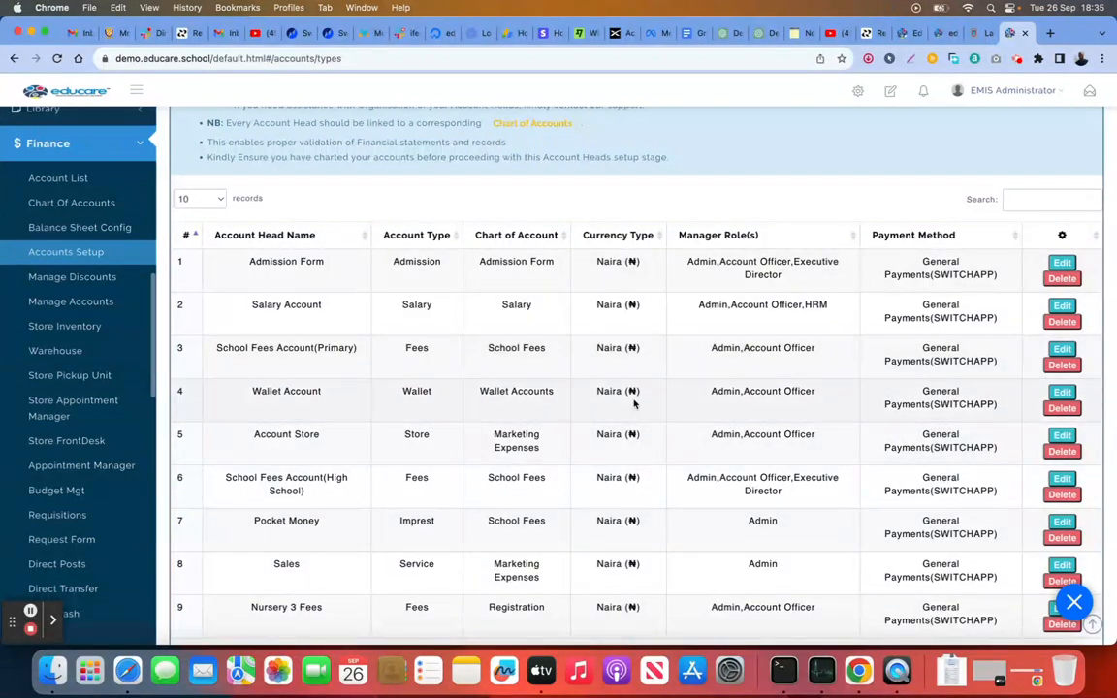
scroll(633, 404, up, 5)
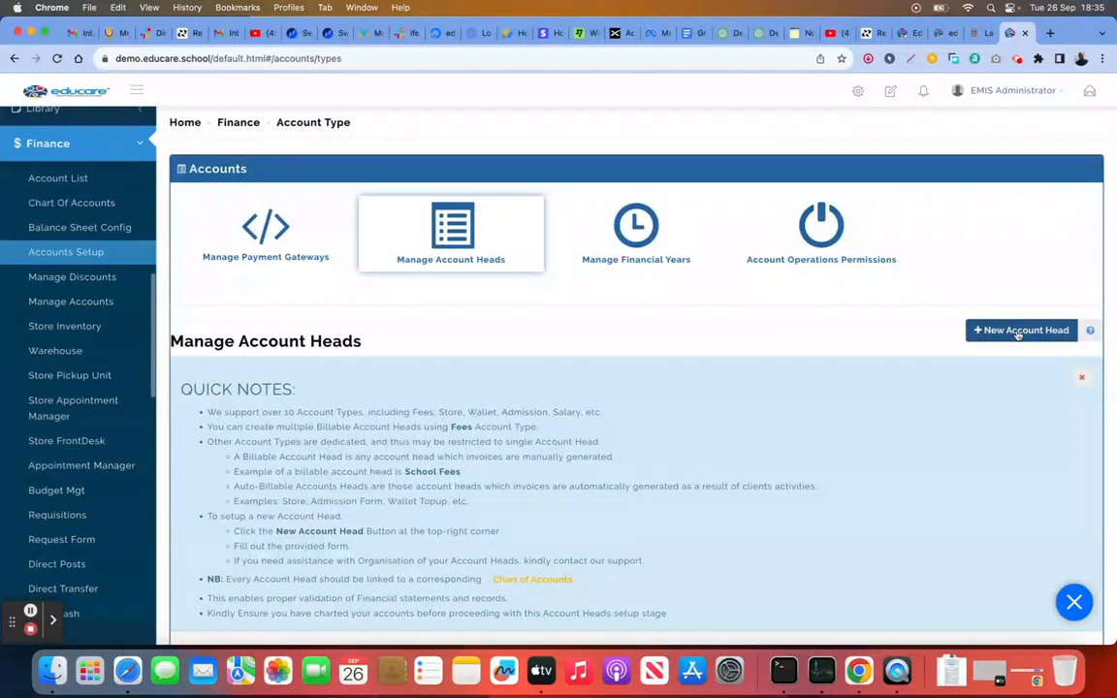
Step: Start a new account head and name it School Fees EYFS
click(1017, 330)
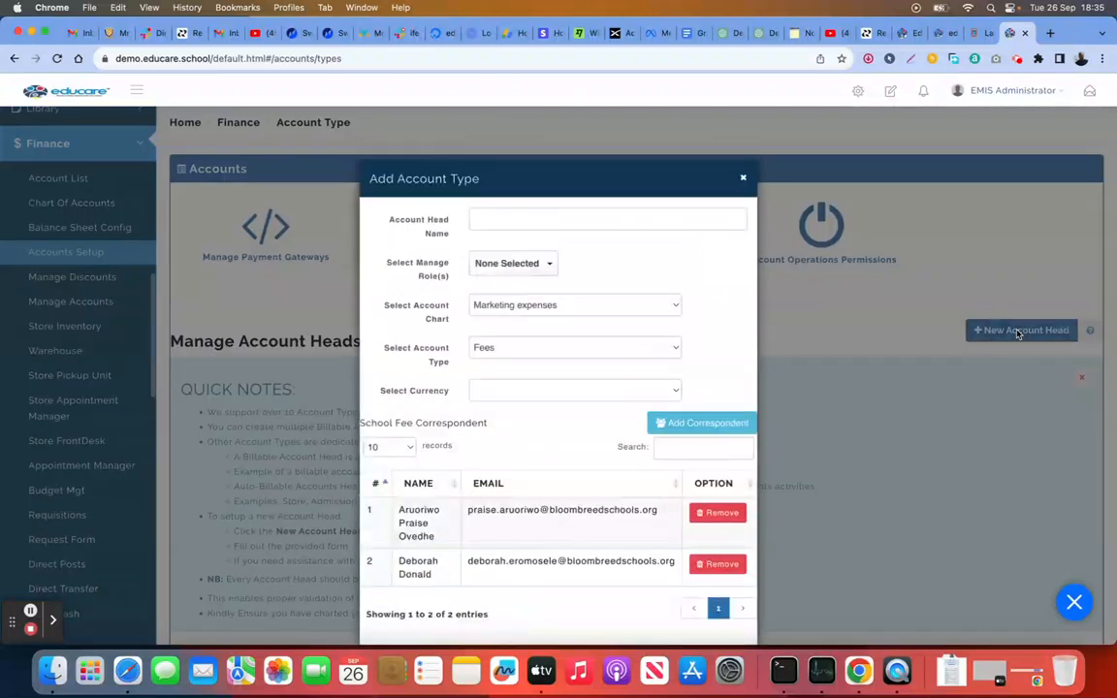
click(642, 222)
text(Sch)
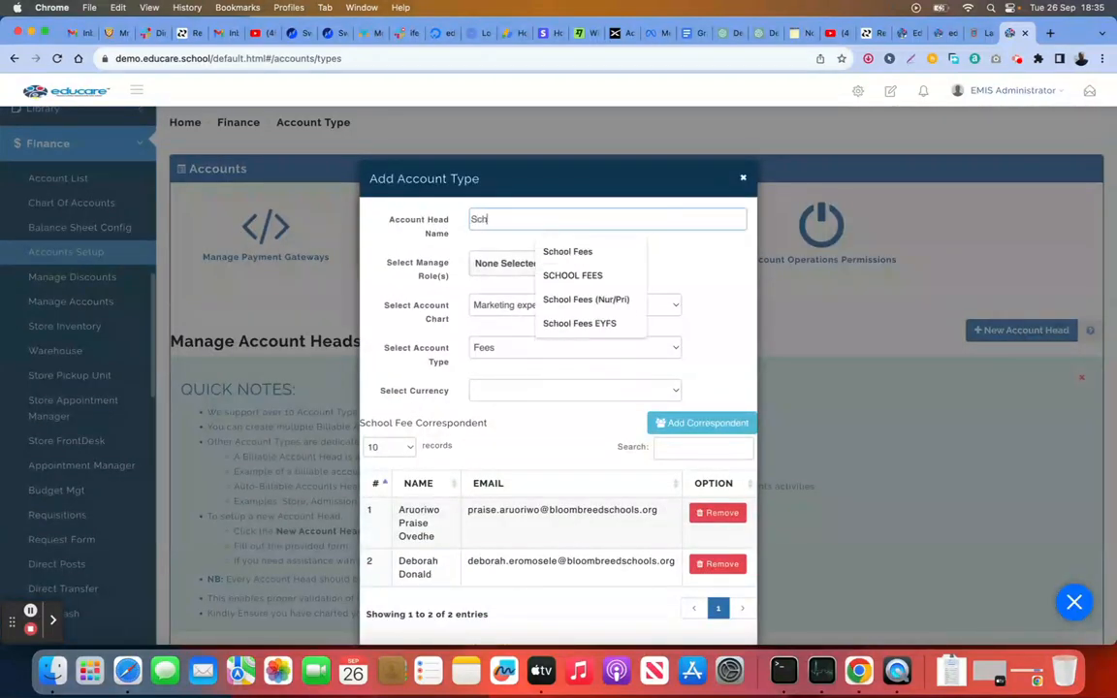
text(ool Fees )
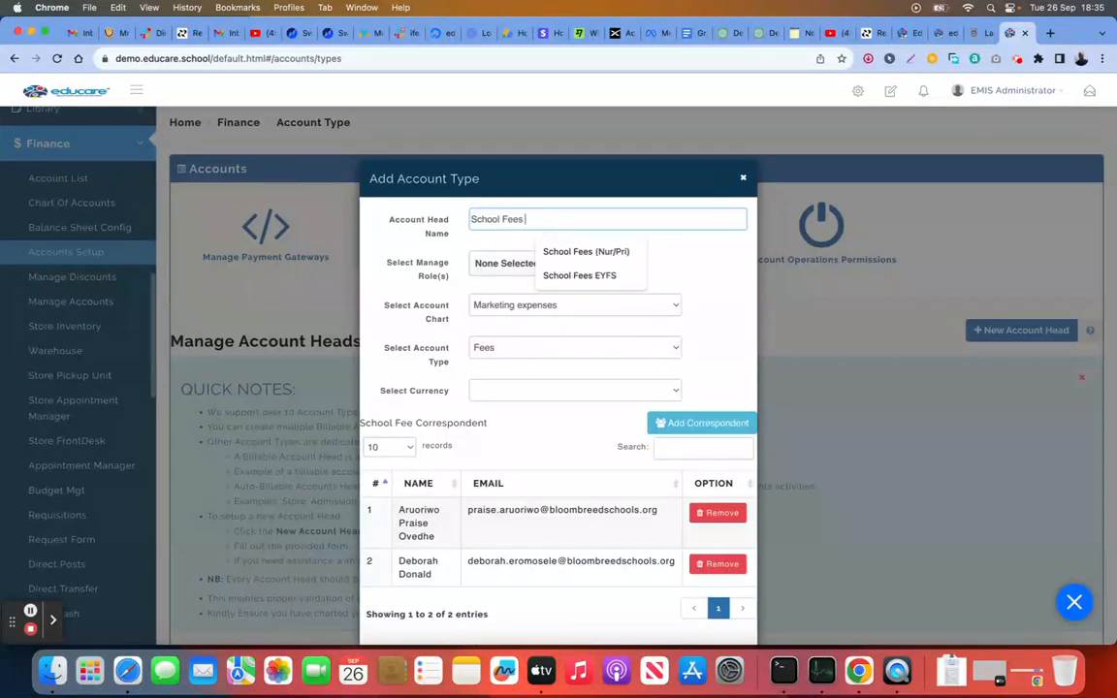
text(EYFS)
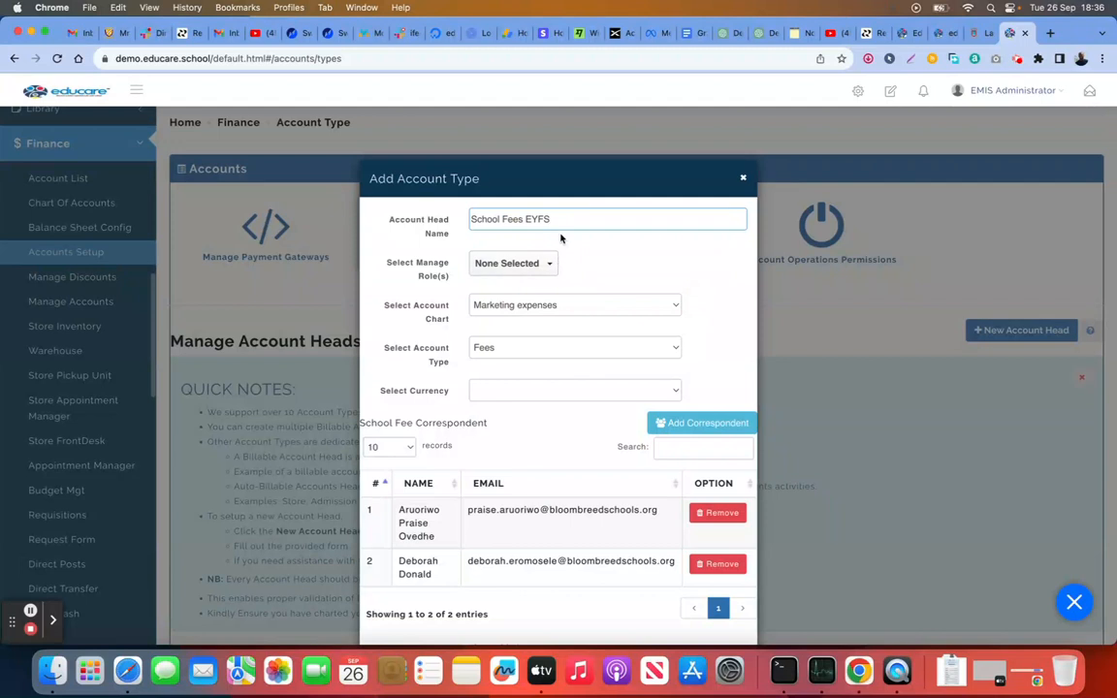
Step: Assign Admin and Account Officer as the managing roles of the new account head
click(532, 263)
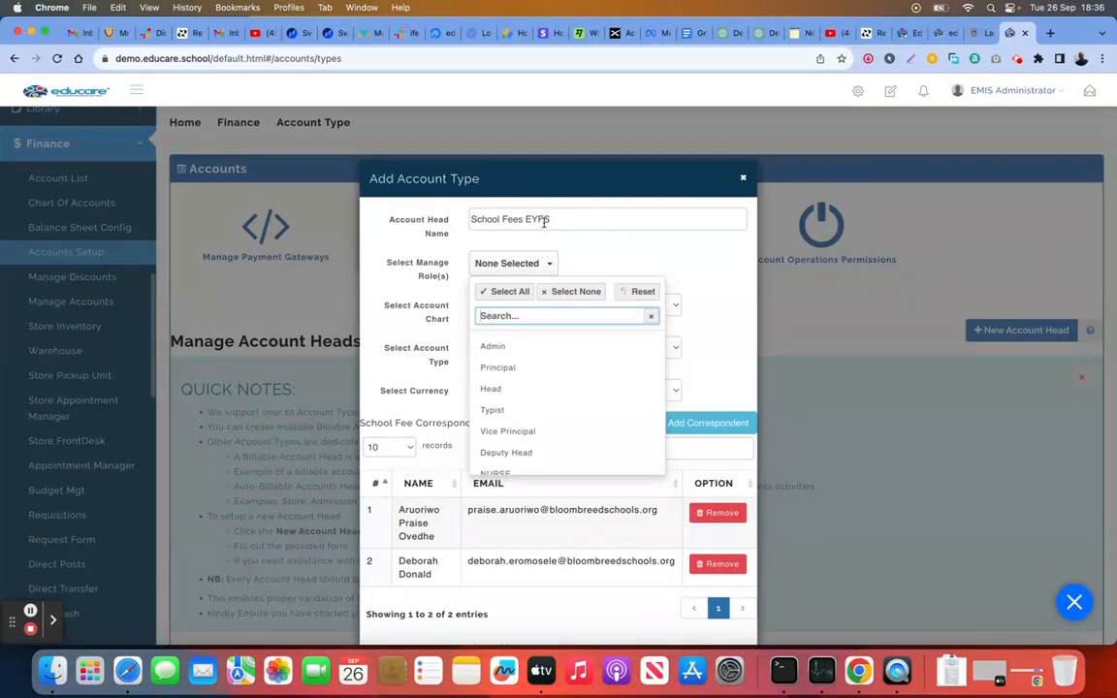
click(528, 347)
scroll(543, 447, down, 5)
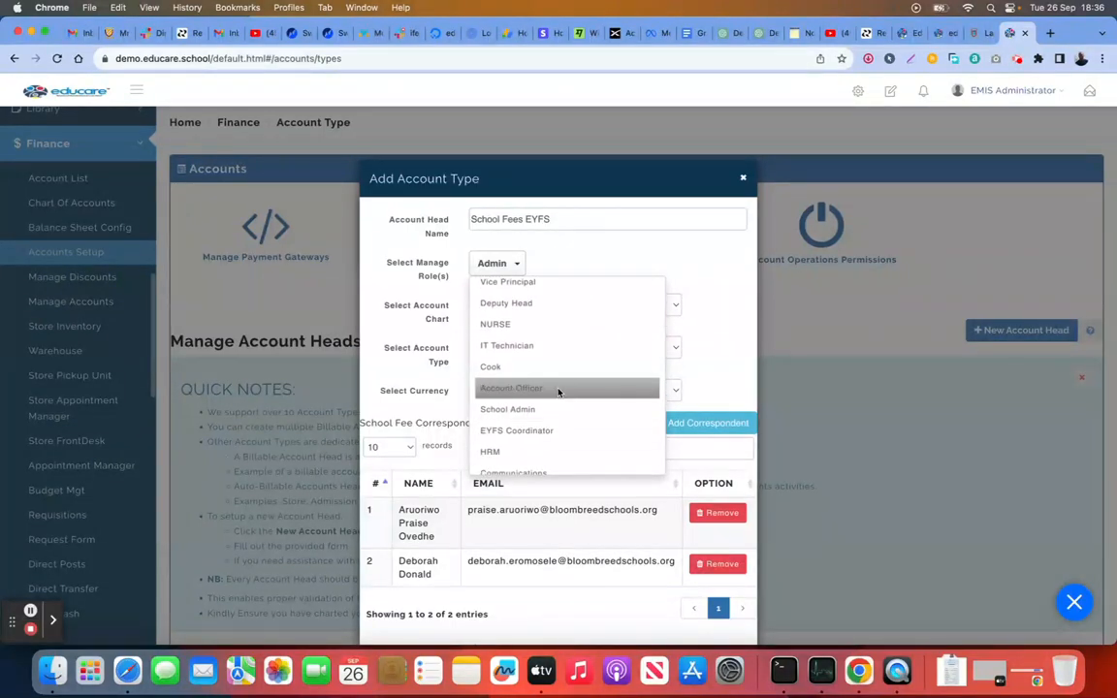
scroll(559, 392, down, 1)
scroll(558, 392, down, 5)
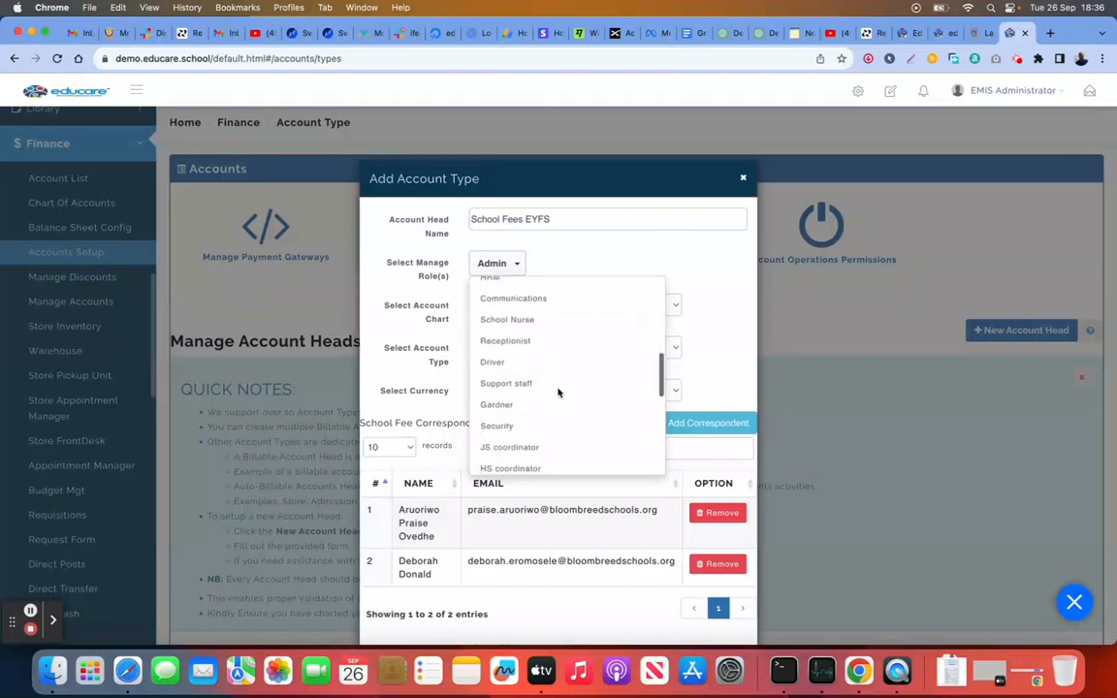
scroll(558, 393, down, 5)
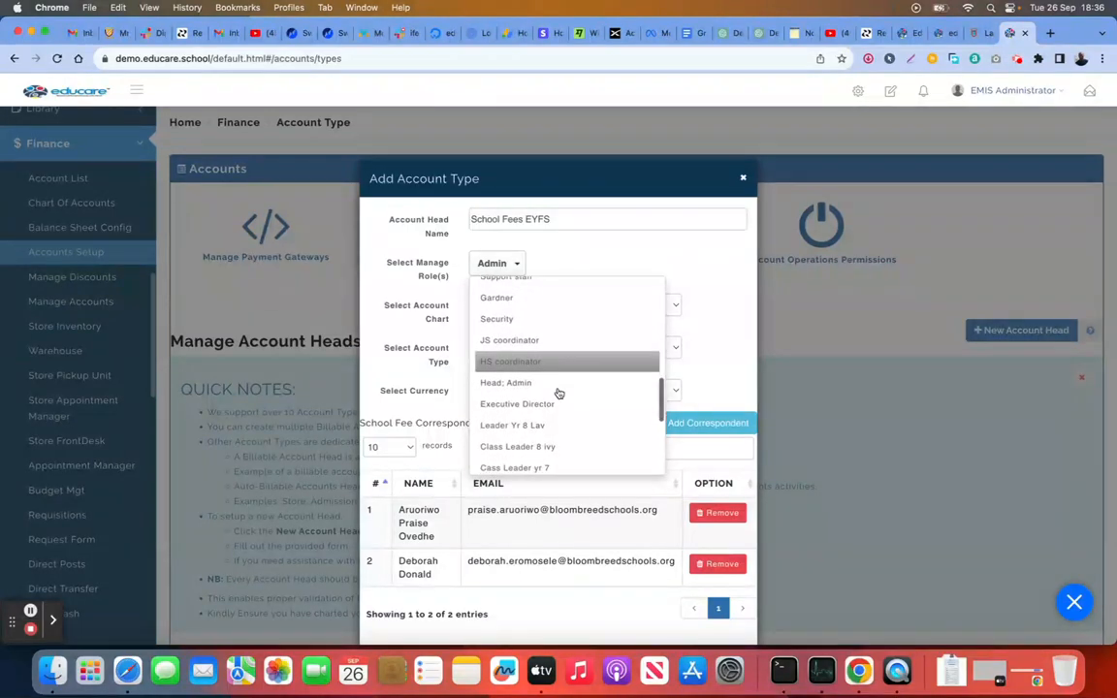
scroll(558, 393, up, 10)
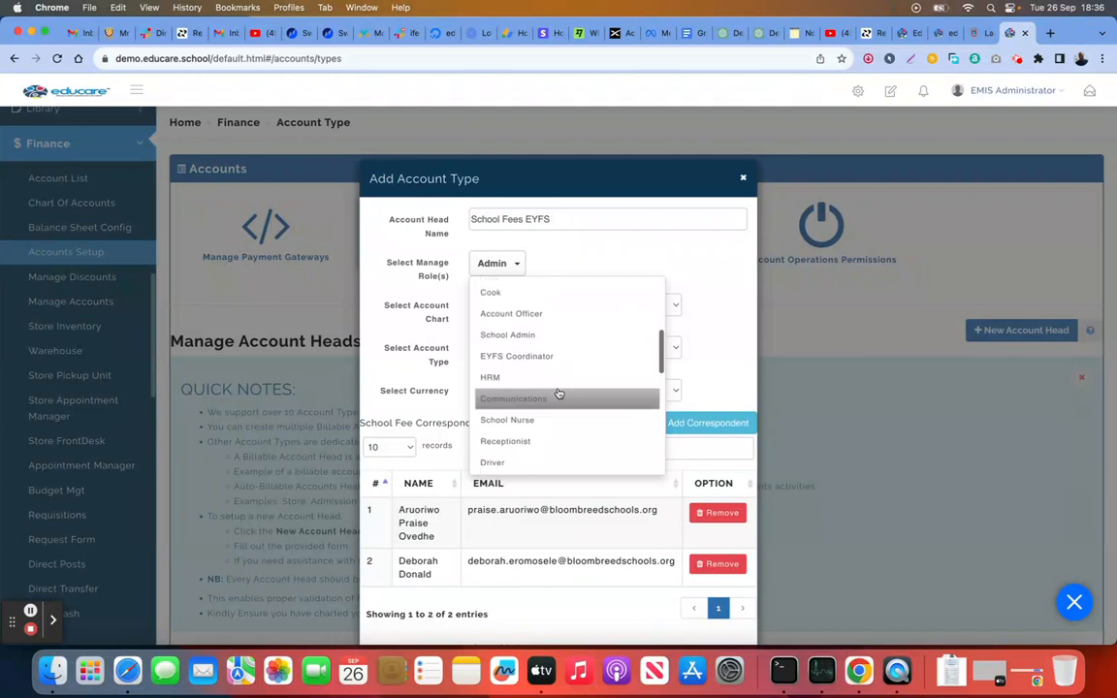
click(554, 314)
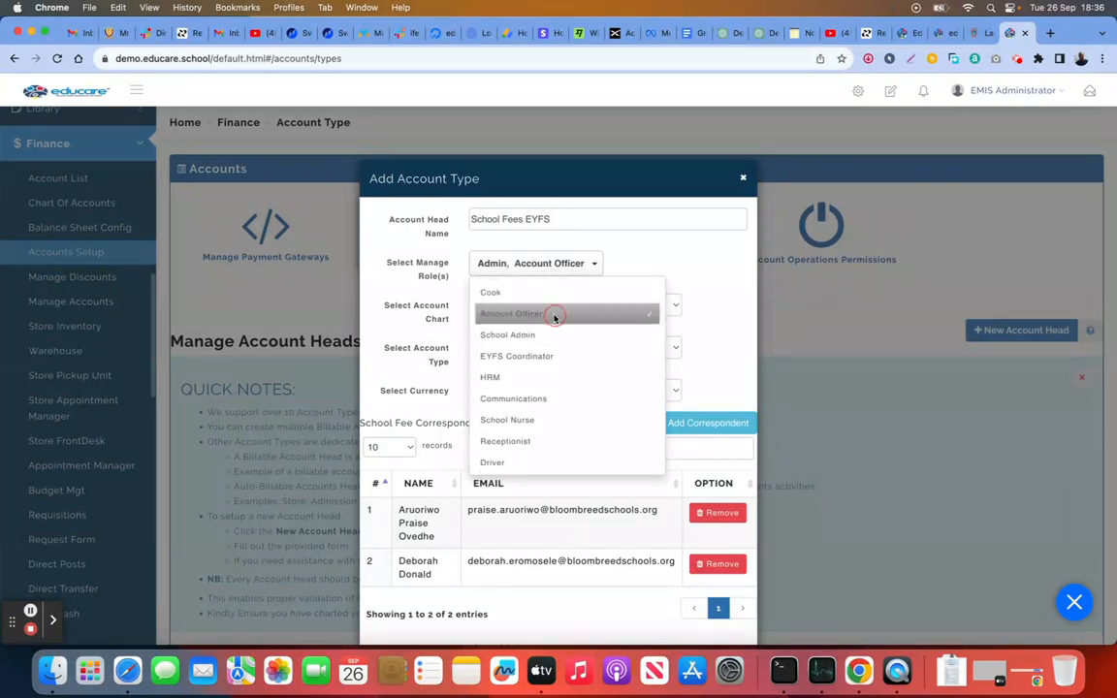
click(709, 308)
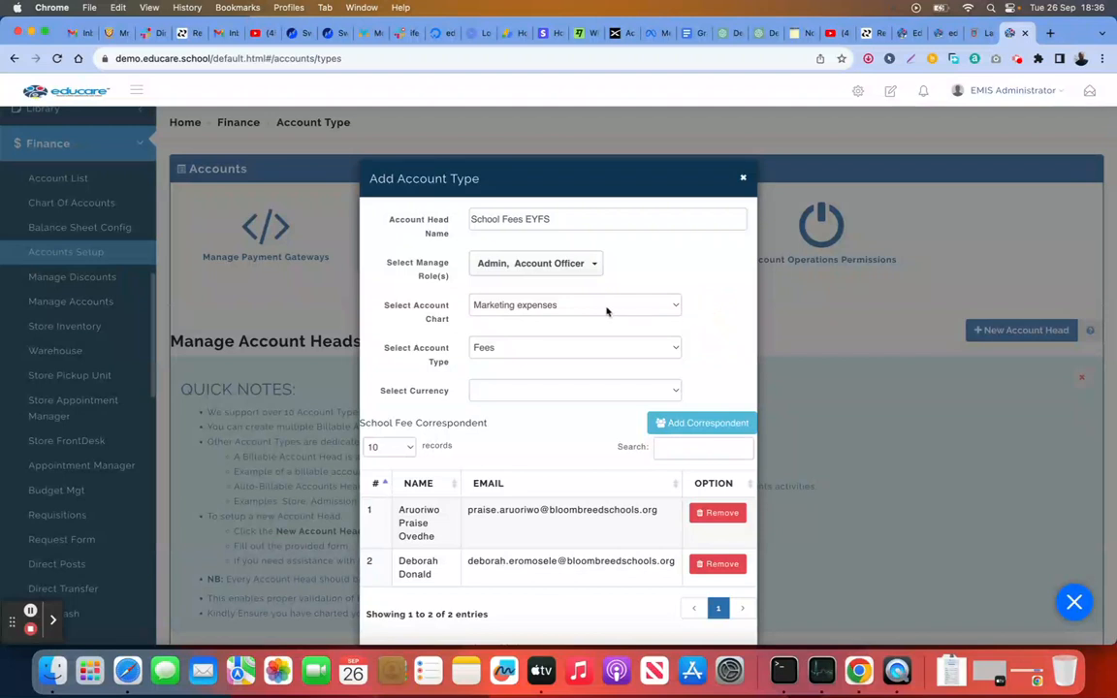
Step: Set the new account head's chart to Books, keeping the type as Fees, with Naira as the currency
click(554, 304)
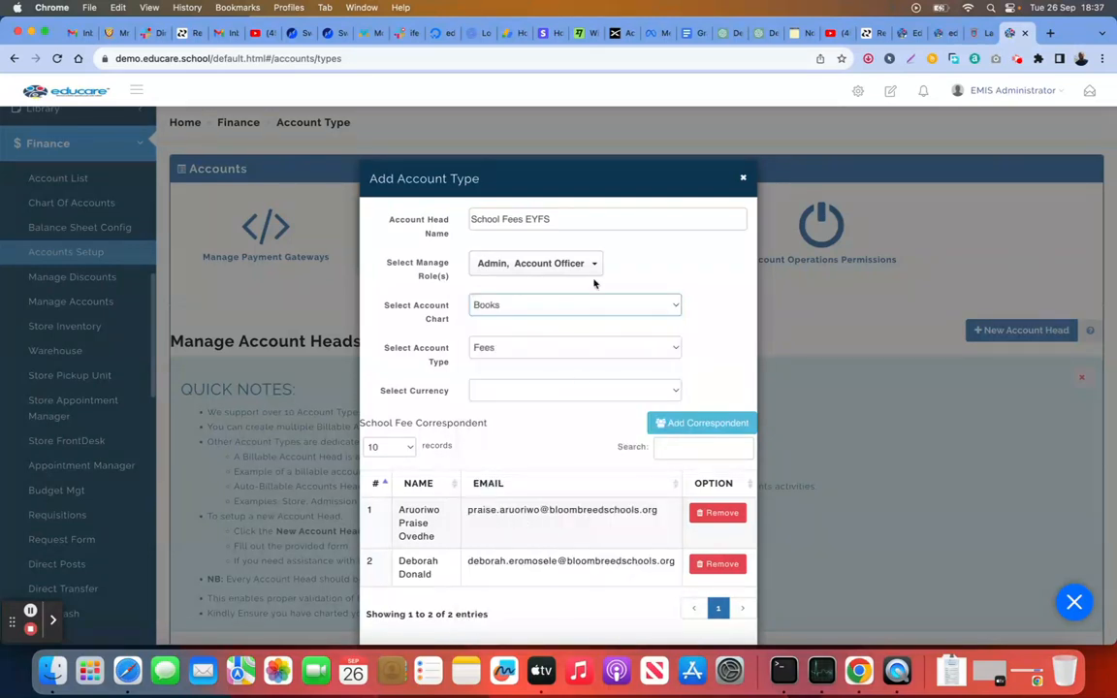
scroll(593, 281, down, 1)
click(535, 322)
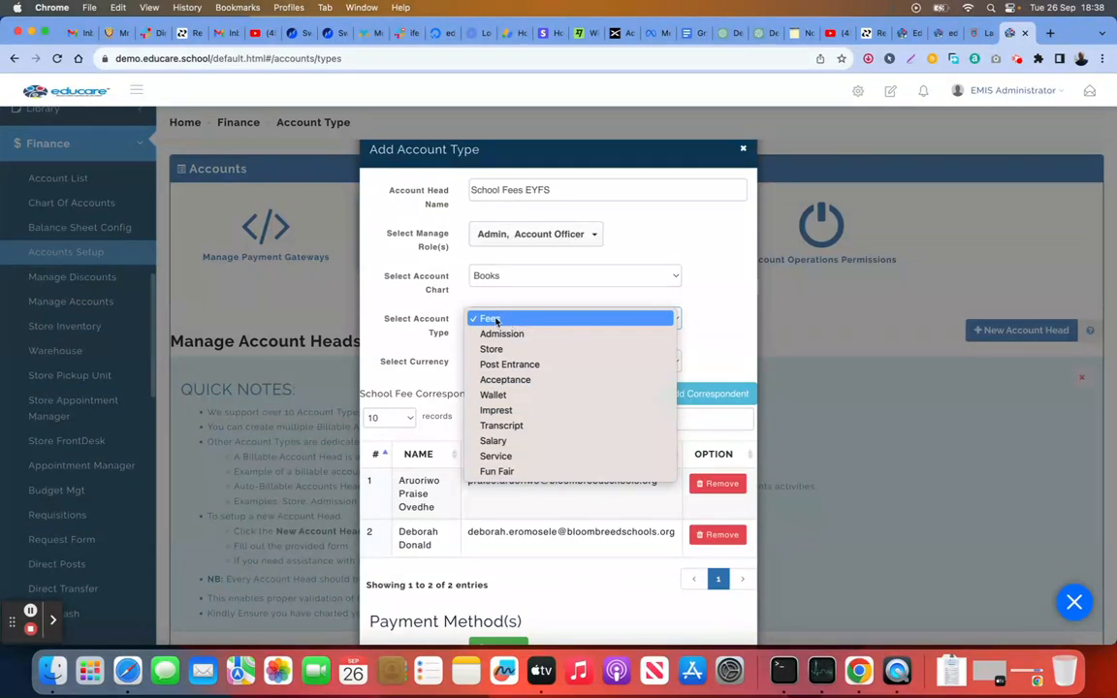
click(711, 321)
click(564, 327)
click(565, 325)
click(549, 364)
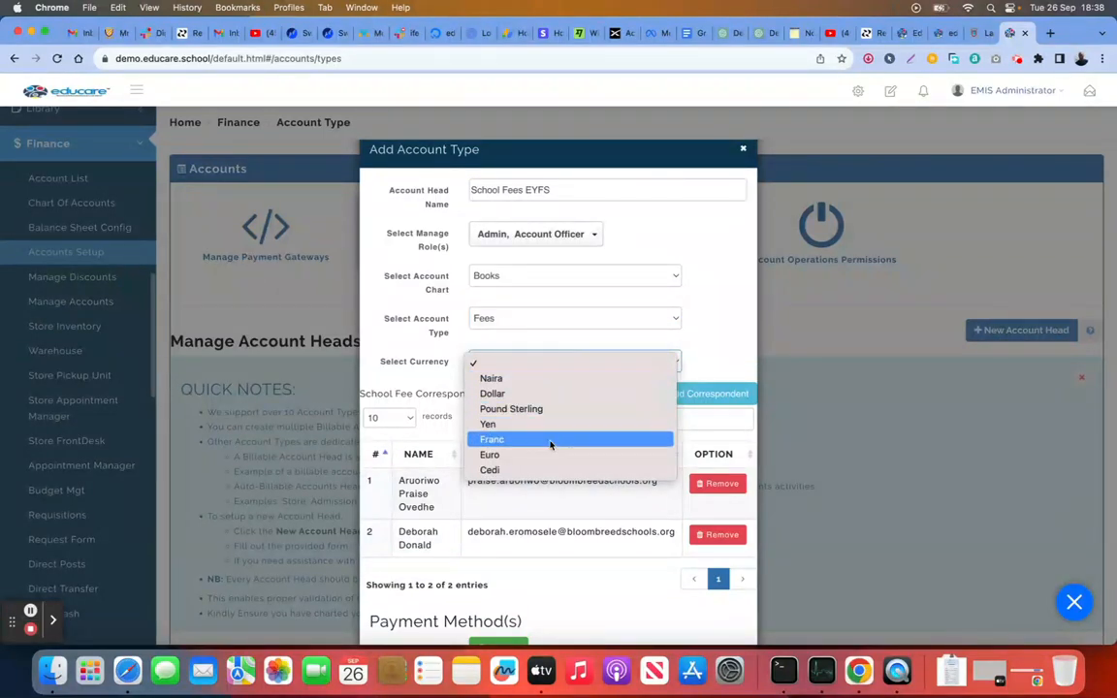
click(539, 379)
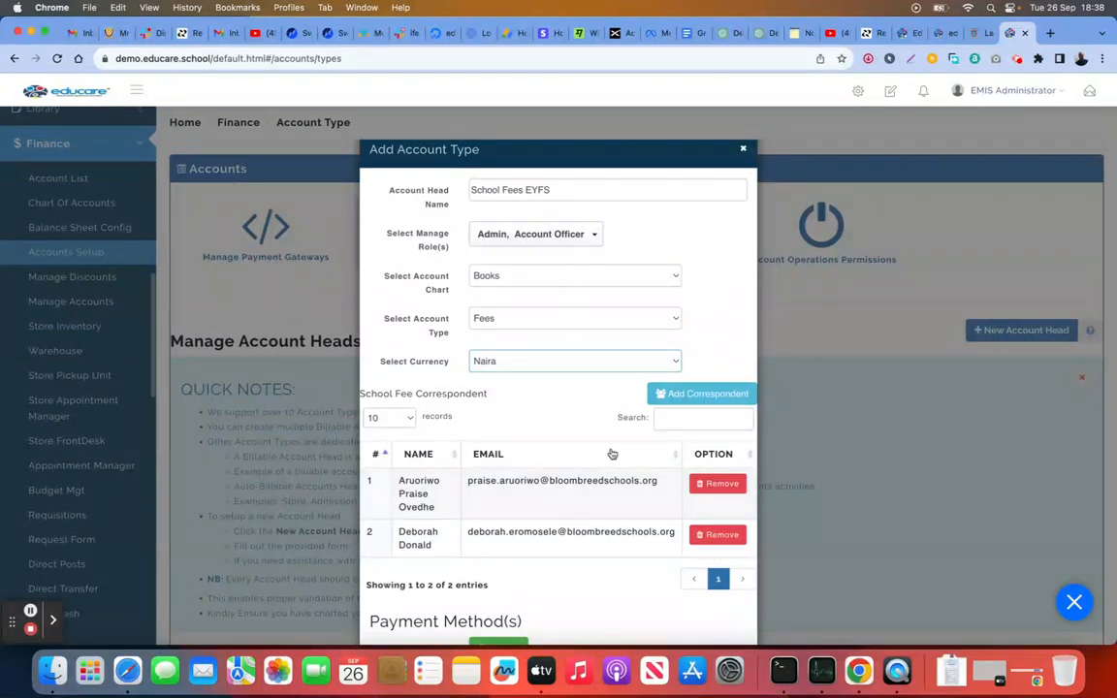
Step: Check which details a new school fee correspondent requires, and close the form without adding one
scroll(601, 508, down, 2)
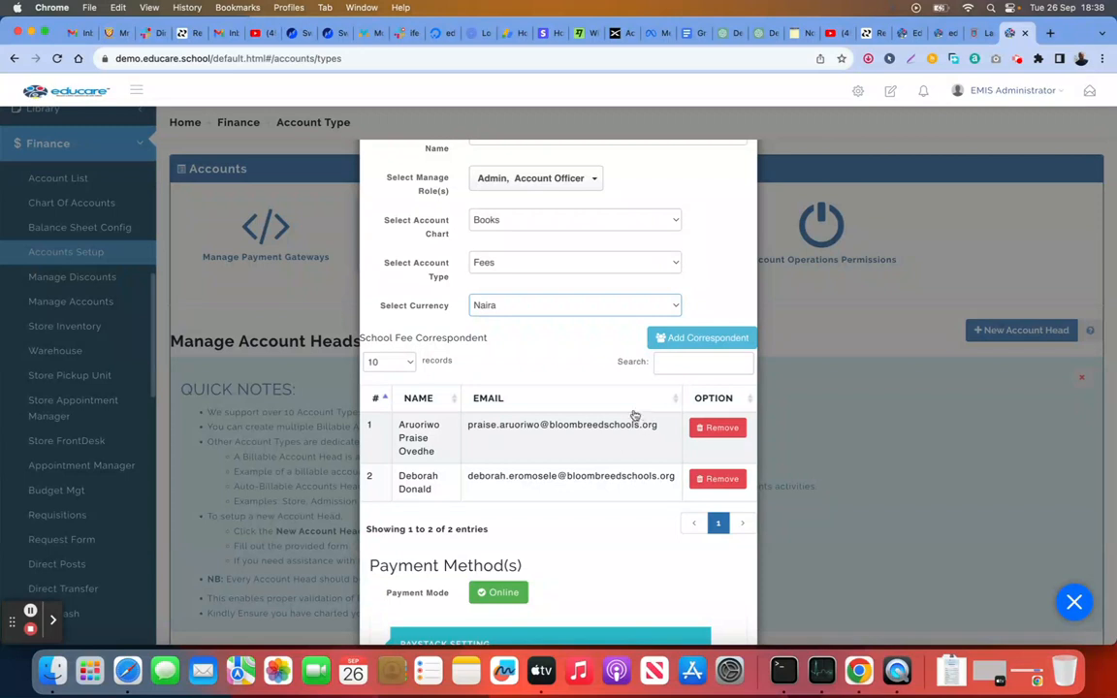
click(702, 339)
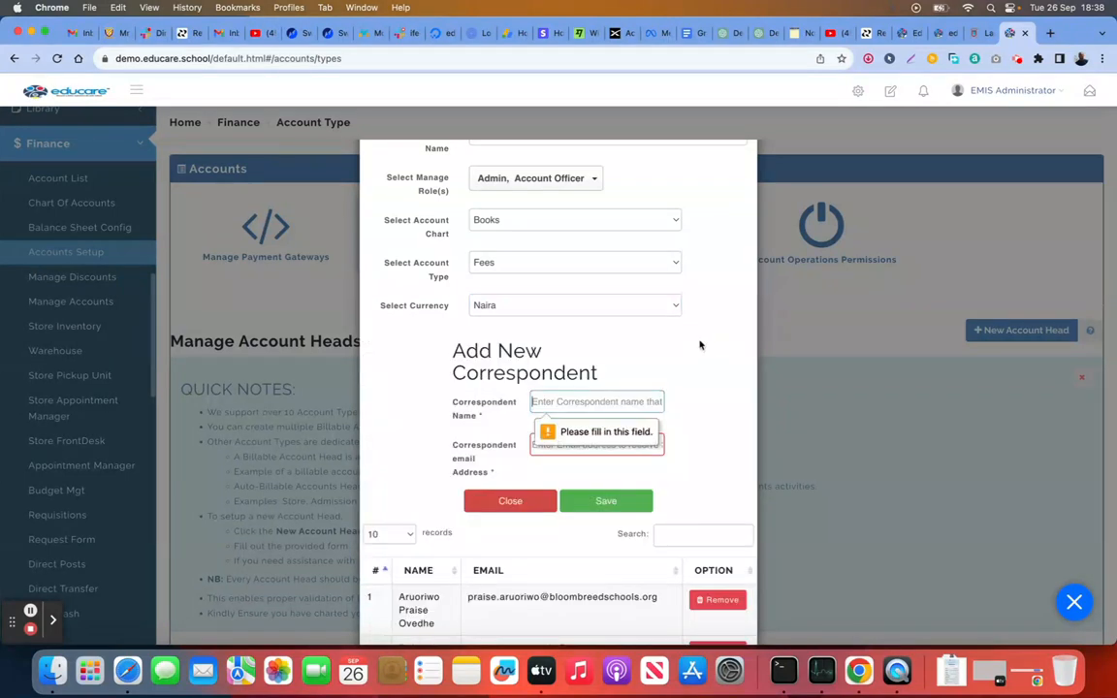
click(541, 446)
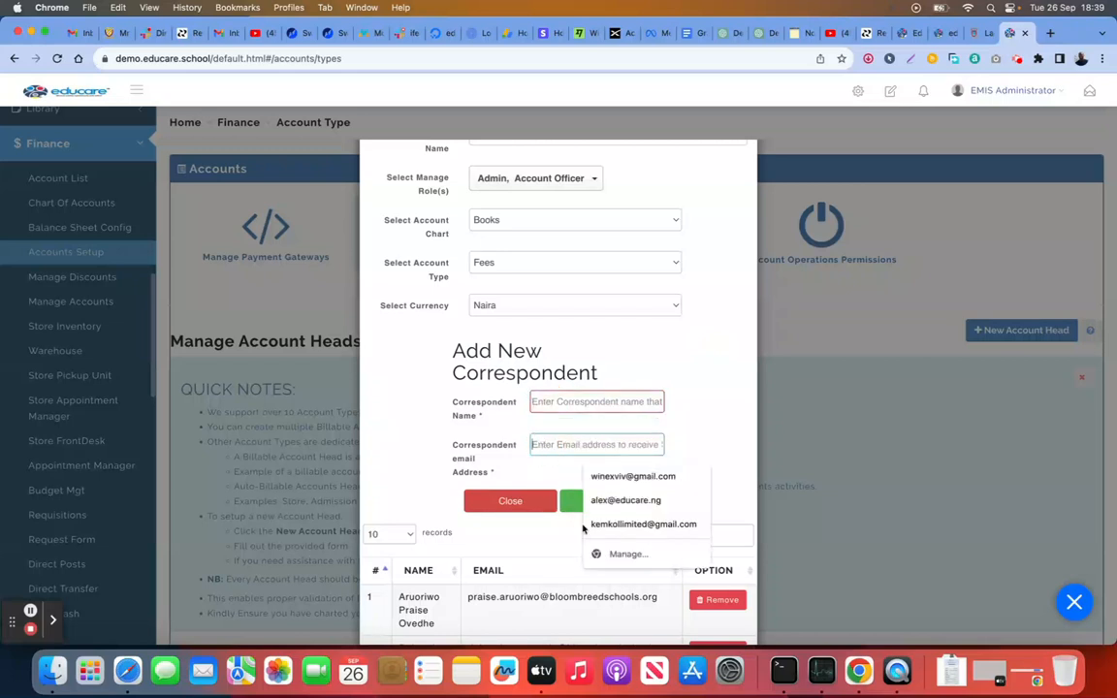
click(718, 420)
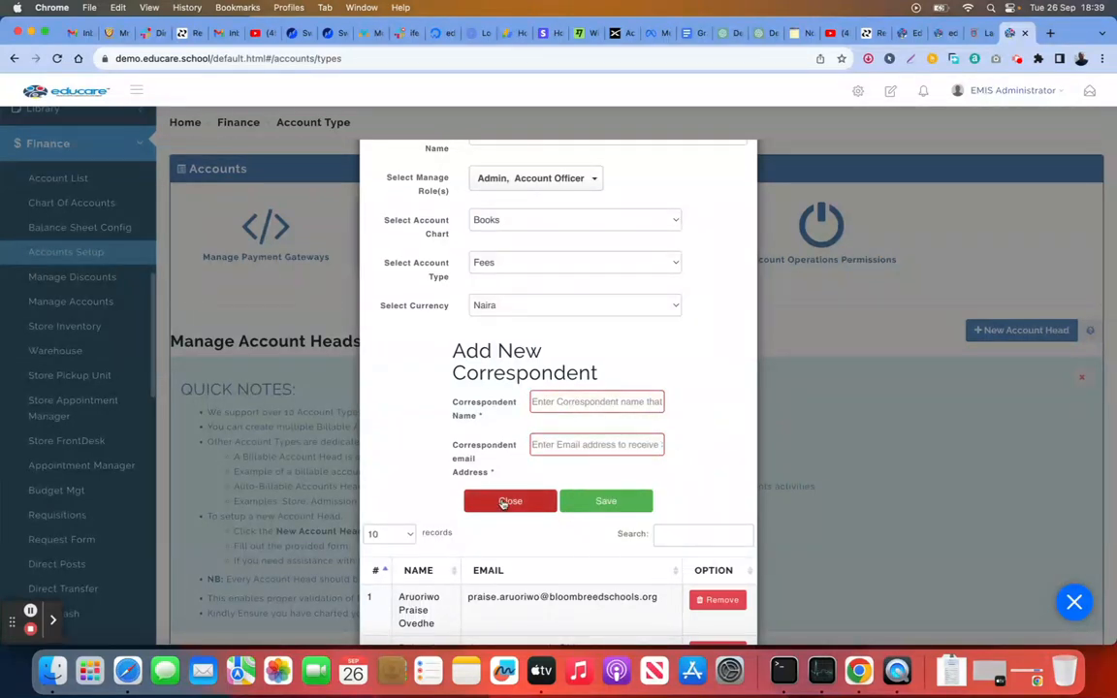
click(510, 500)
scroll(582, 500, down, 1)
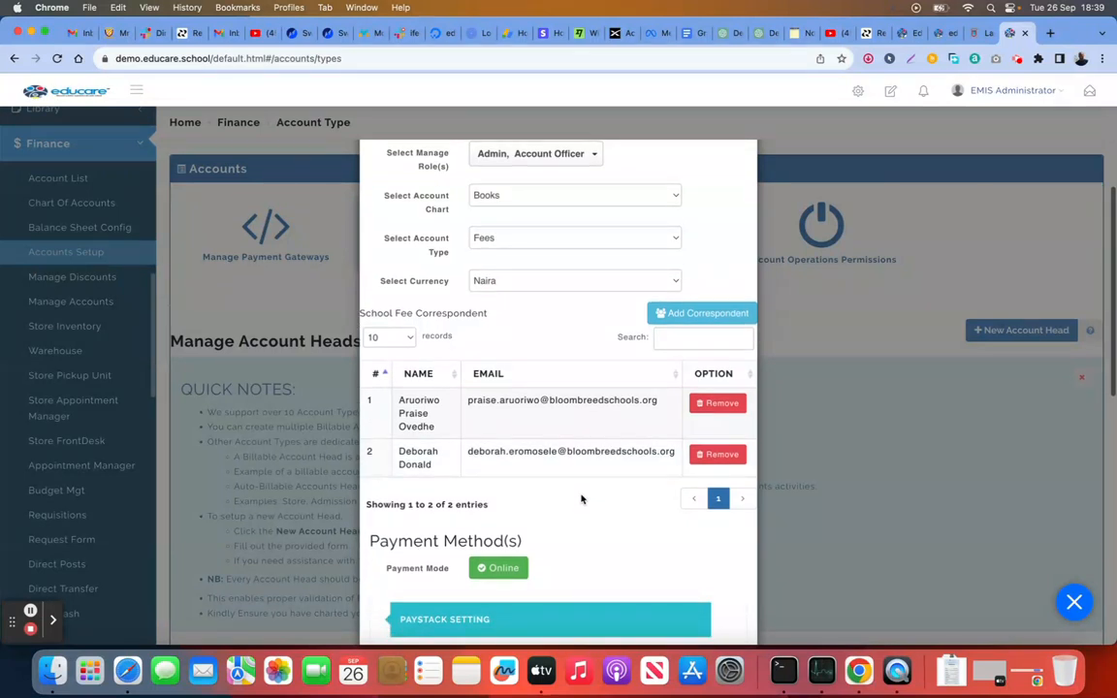
scroll(589, 391, up, 4)
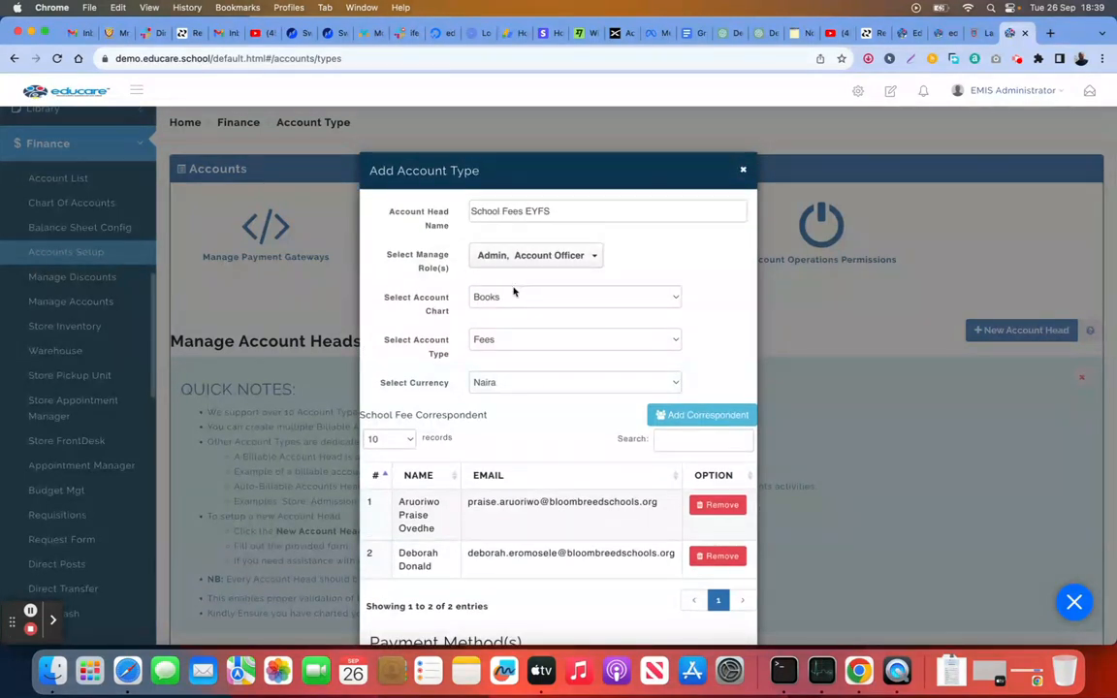
Step: Try the Offline payment mode for the account head, and switch it back to Online
scroll(550, 479, down, 3)
scroll(551, 475, down, 10)
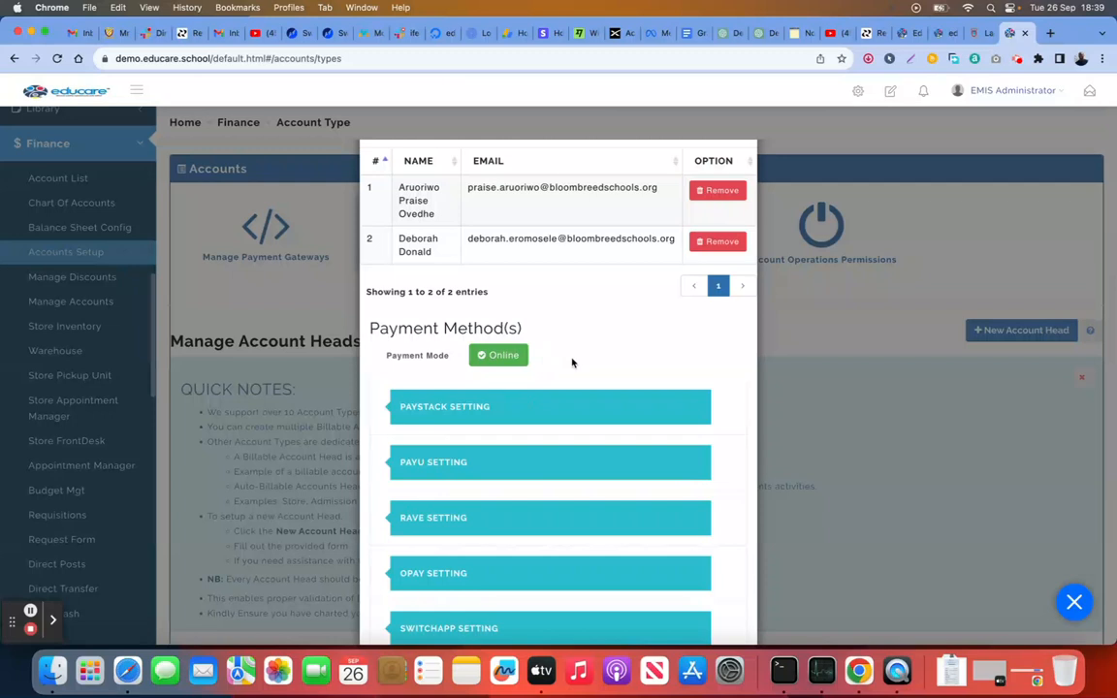
click(503, 356)
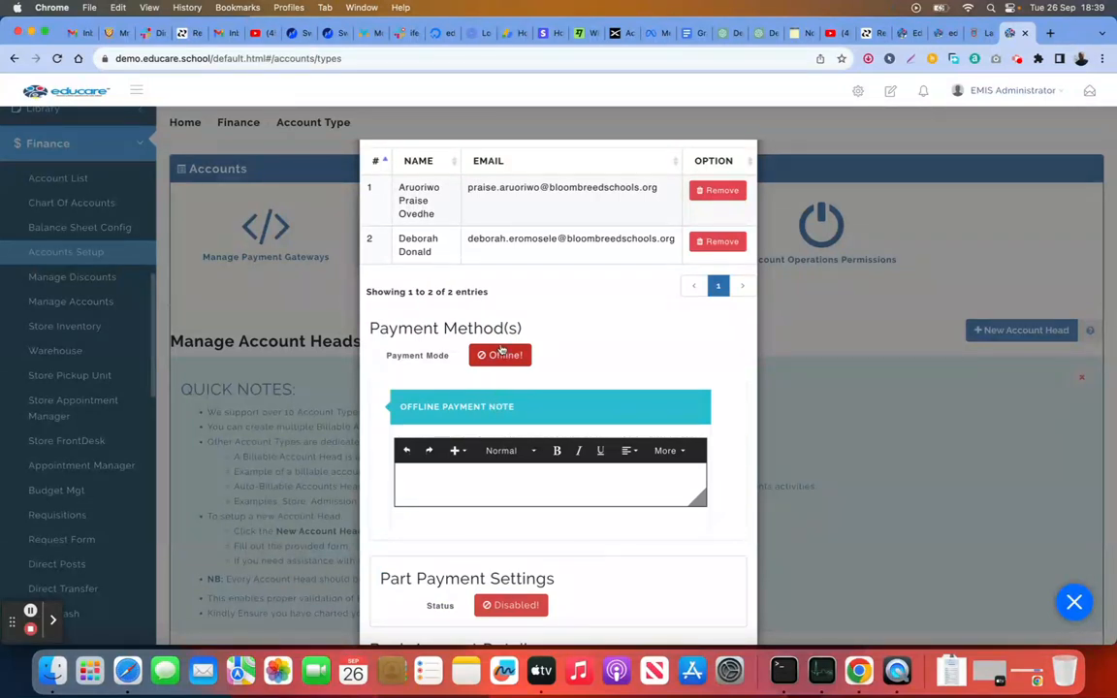
click(502, 354)
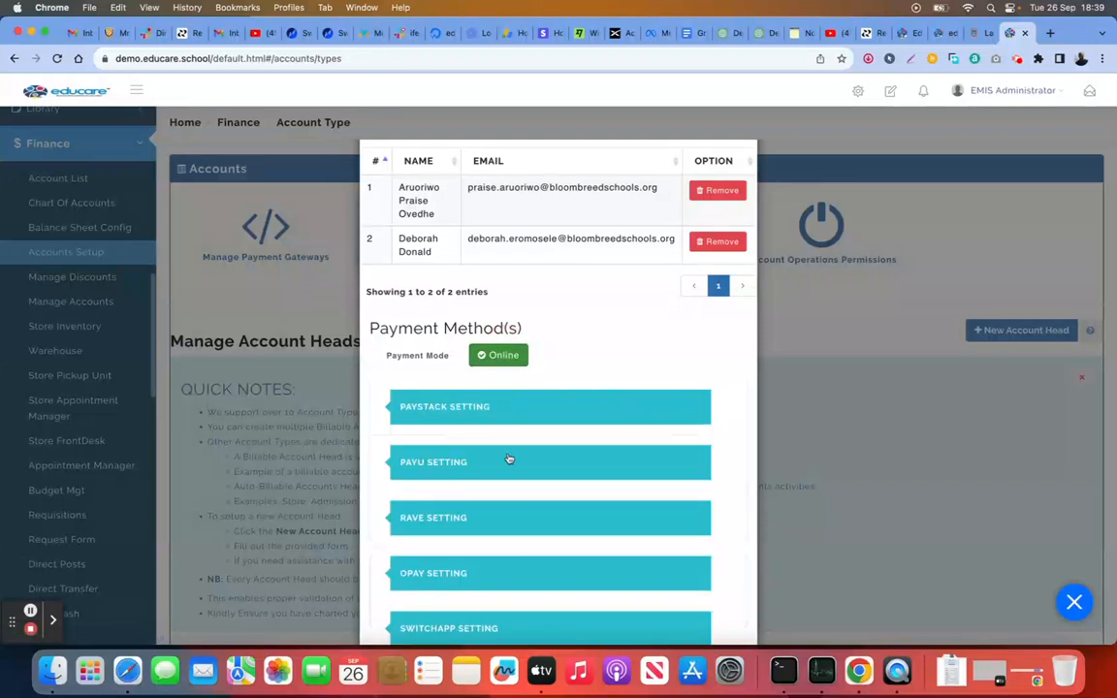
Step: Set the SwitchApp payment setting to use the General Payments API key
scroll(509, 458, down, 1)
scroll(509, 458, down, 1)
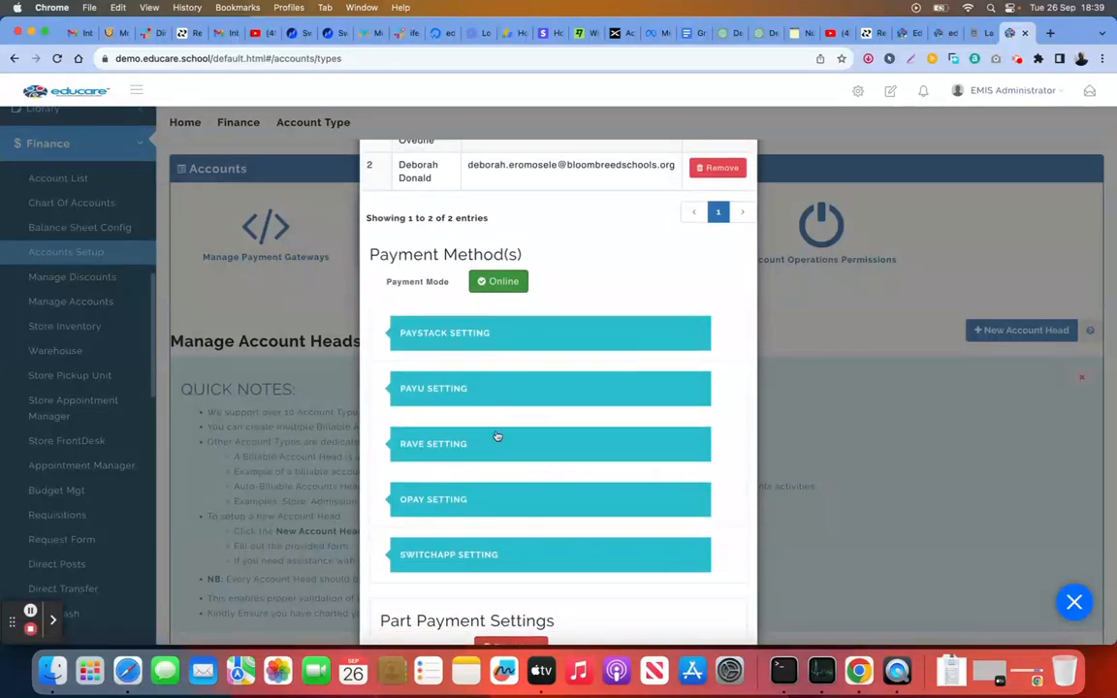
scroll(499, 517, down, 1)
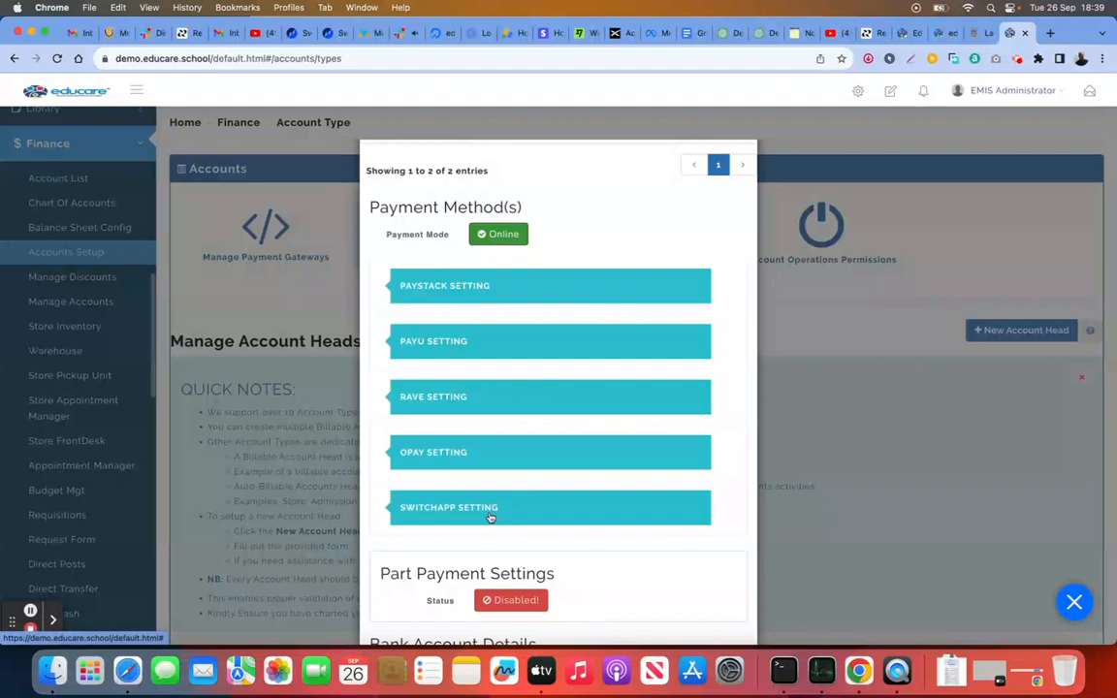
click(490, 517)
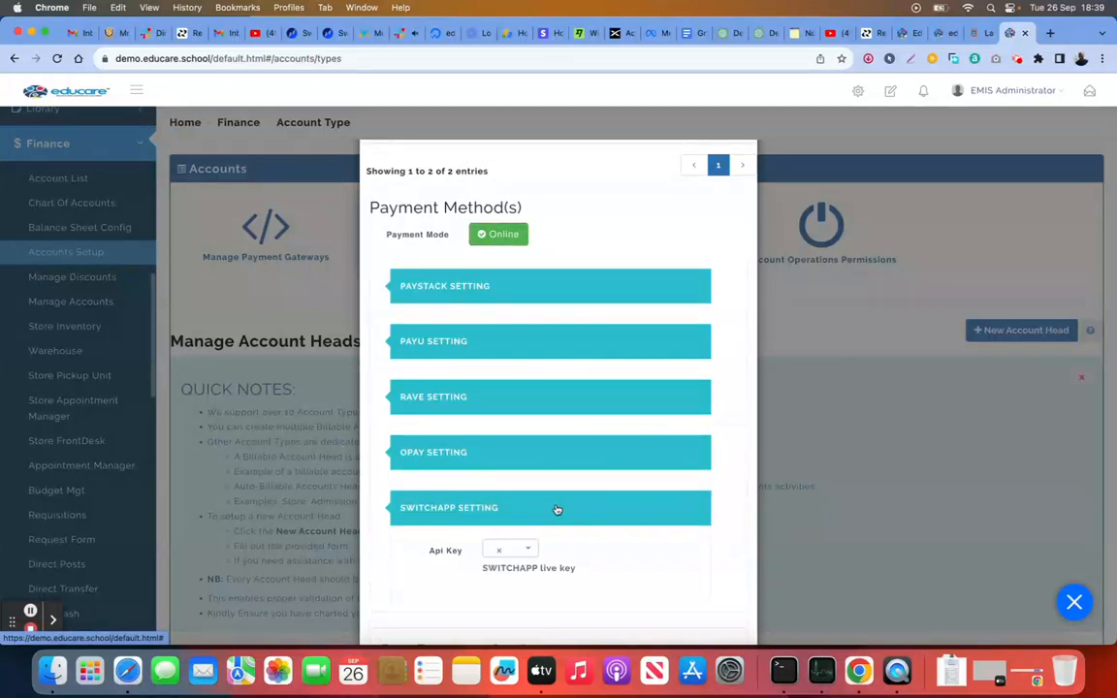
scroll(556, 507, down, 3)
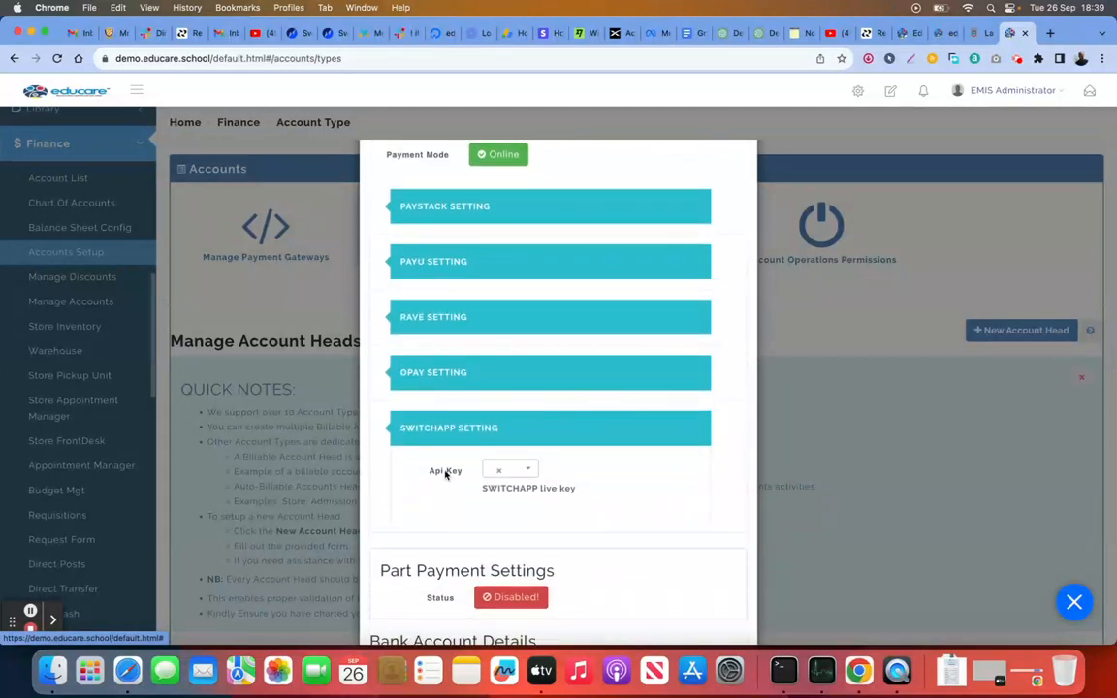
click(528, 473)
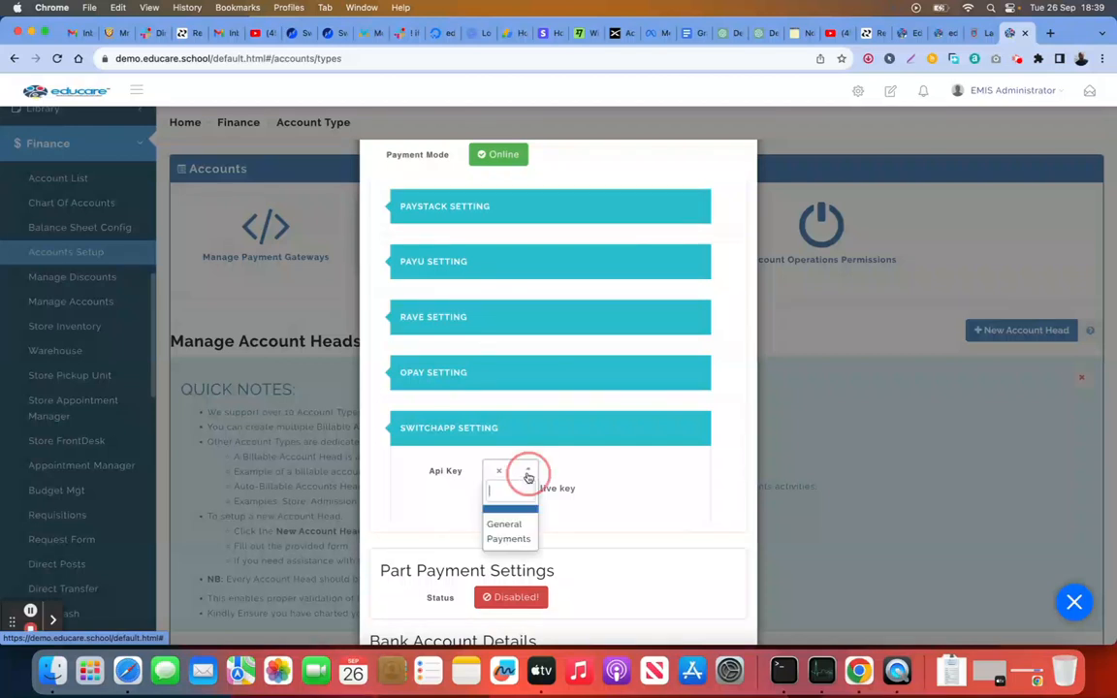
click(509, 536)
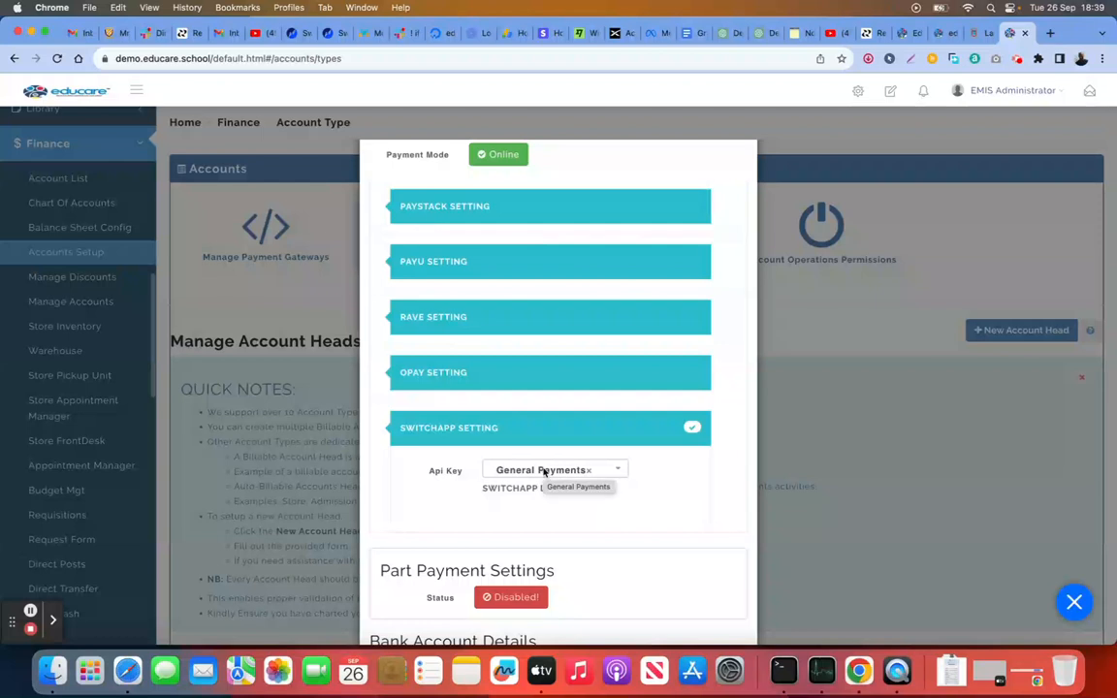
Step: Try enabling part payments with a maximum of 4, and disable them again
scroll(533, 515, down, 5)
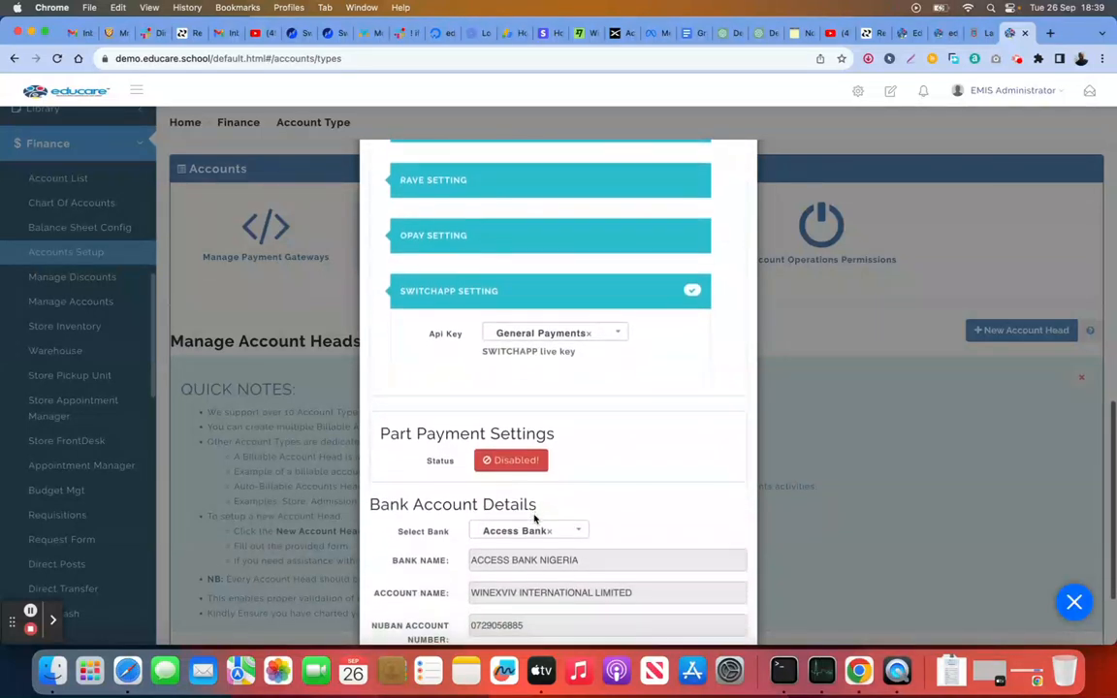
scroll(533, 518, down, 1)
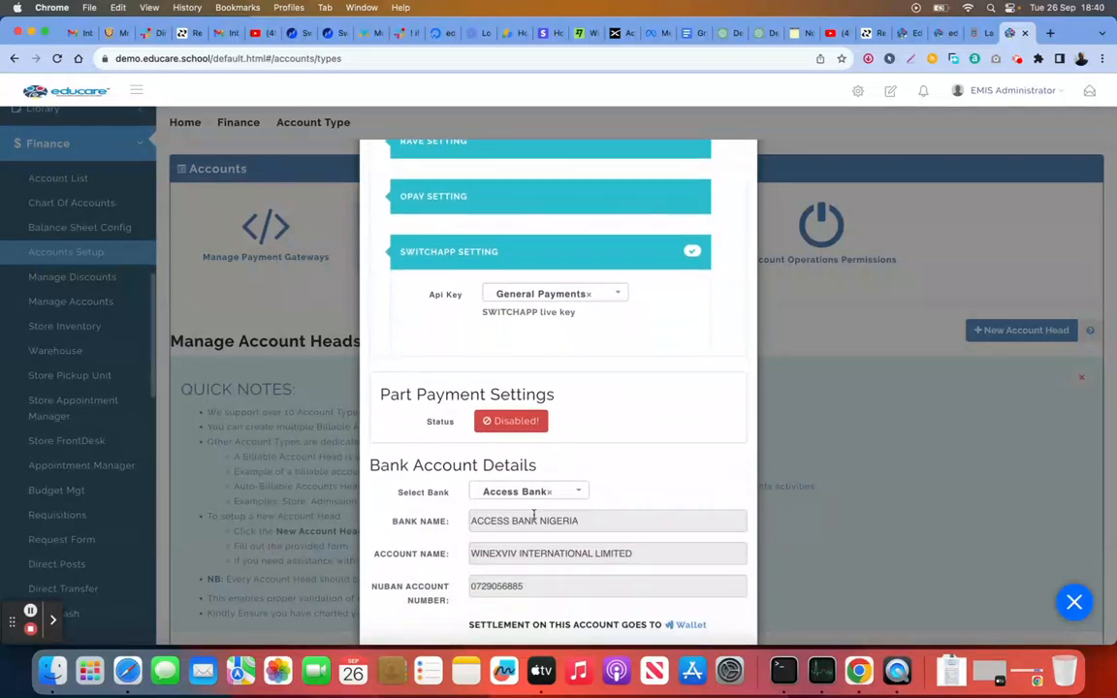
click(529, 428)
click(701, 421)
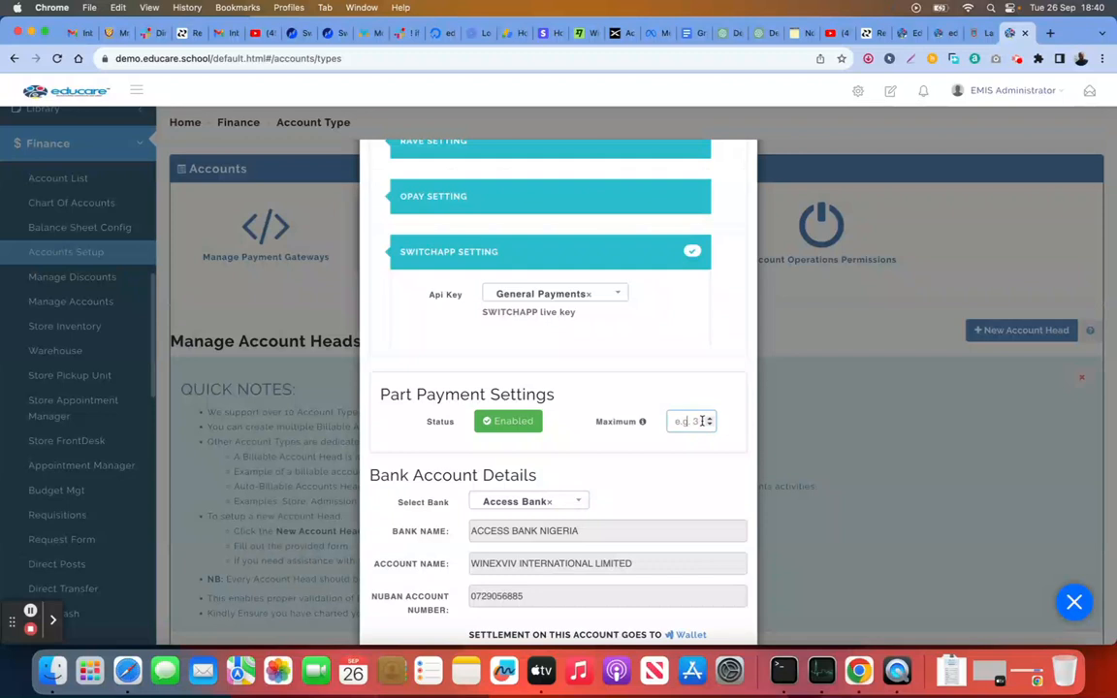
text(5)
key(BackSpace)
text(4)
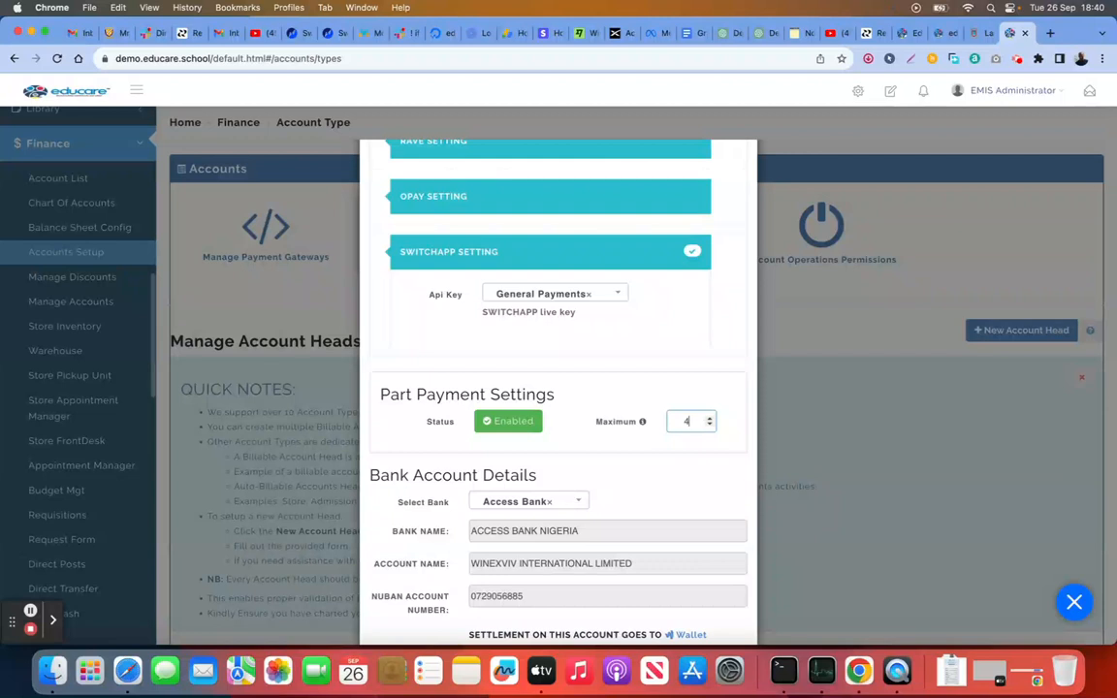
click(507, 421)
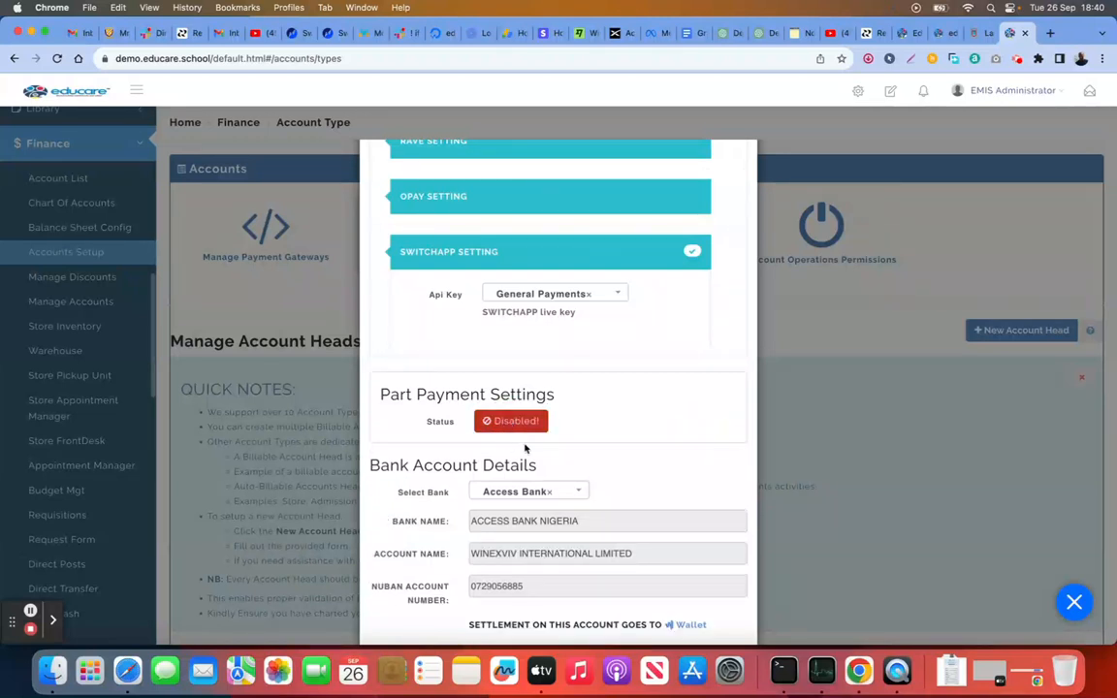
Step: Check the available bank accounts, keep Access Bank, and add the new account head
scroll(540, 423, down, 1)
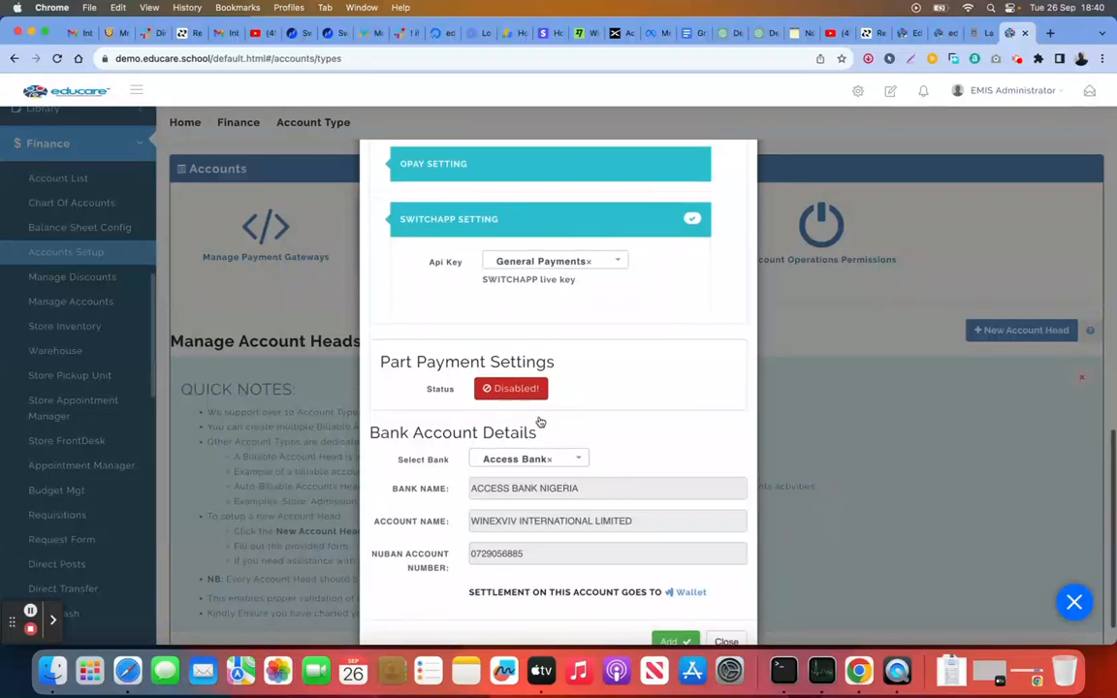
click(568, 461)
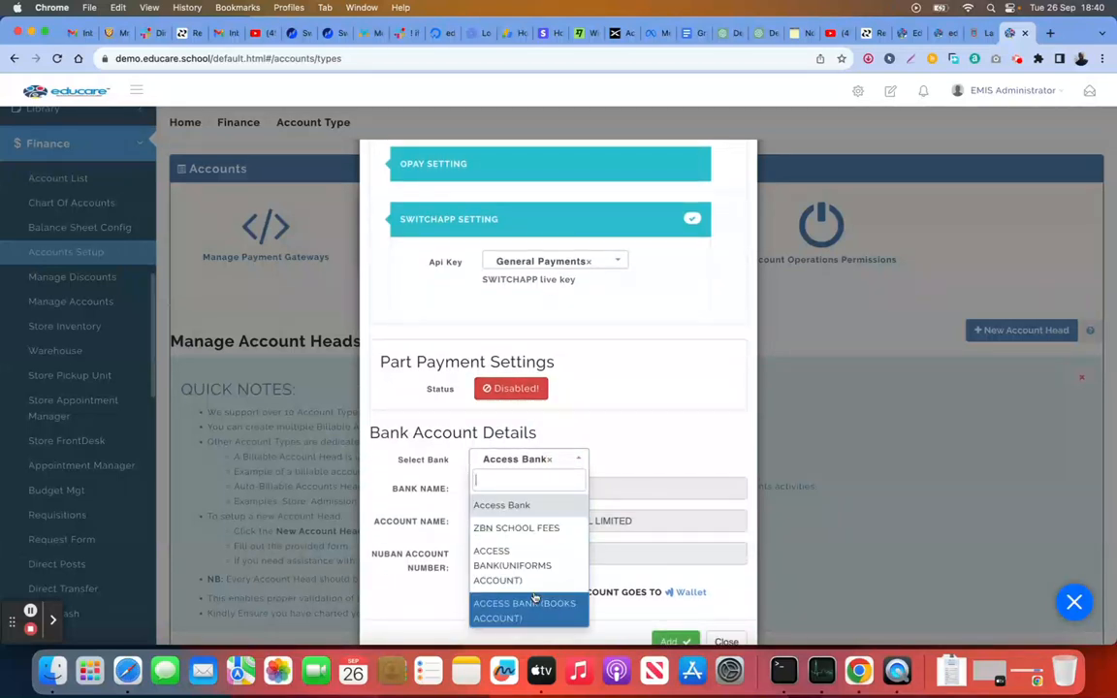
scroll(535, 599, down, 3)
click(618, 444)
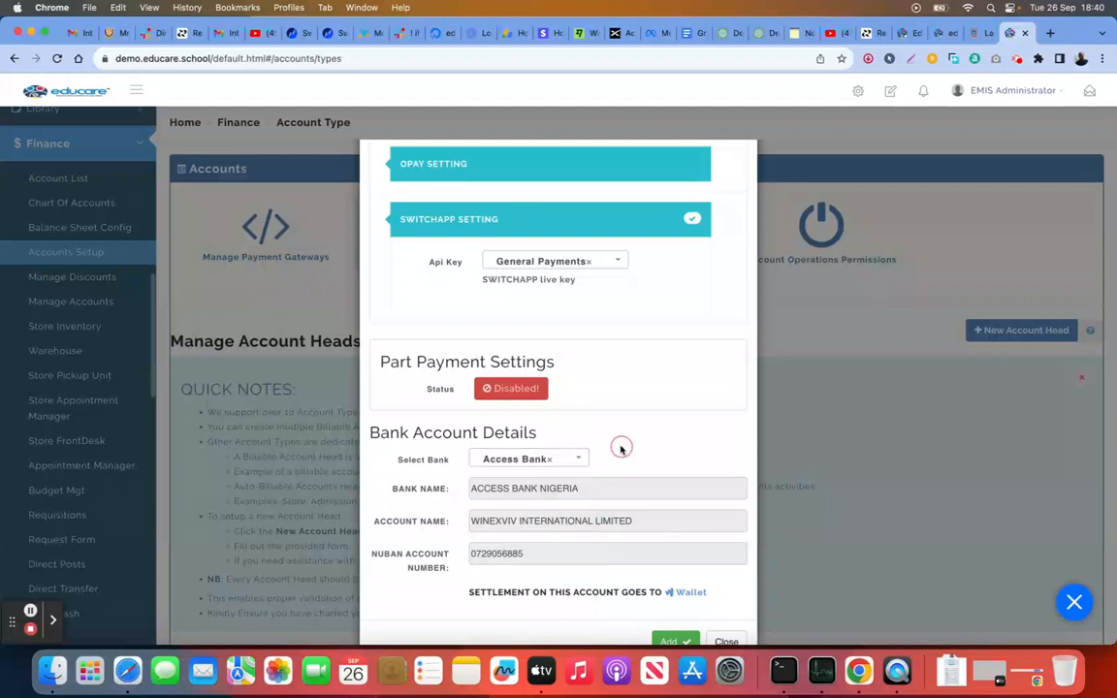
scroll(579, 473, down, 2)
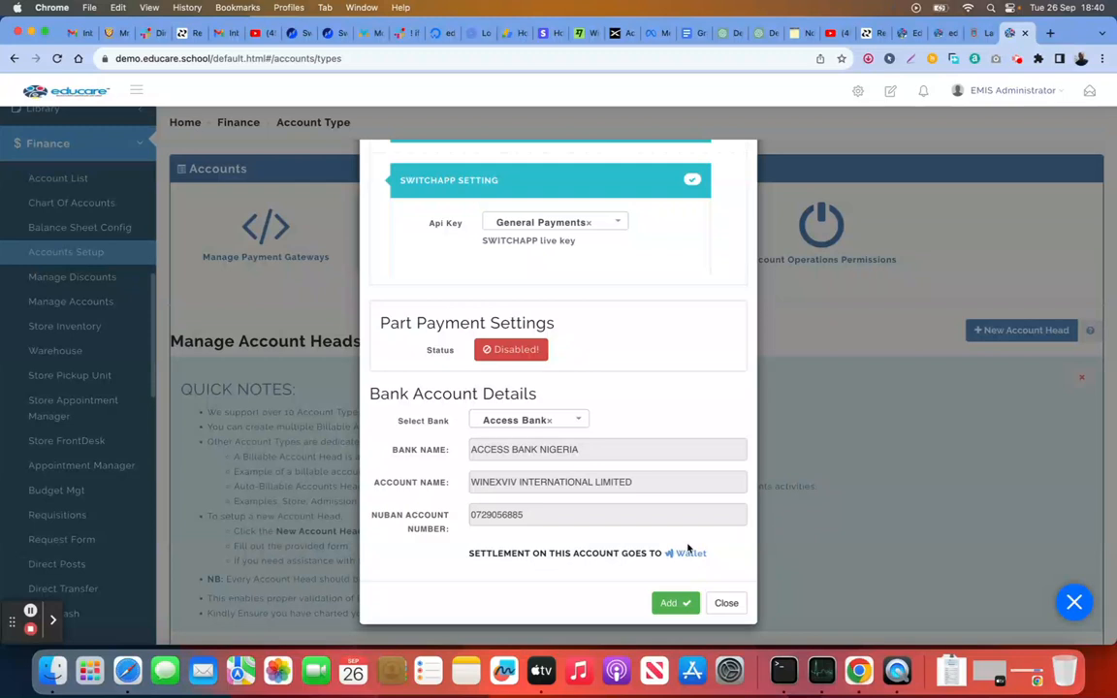
click(673, 603)
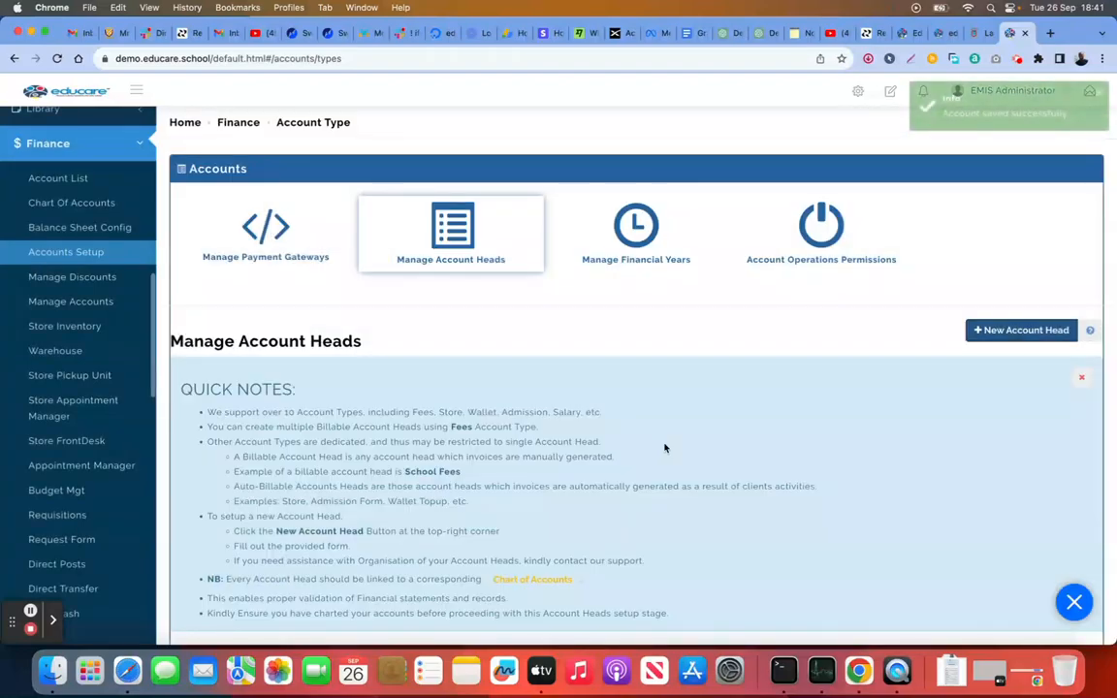
Step: Review the account heads list for the School Fees EYFS entry and its type, chart, roles and payment method
scroll(665, 448, down, 5)
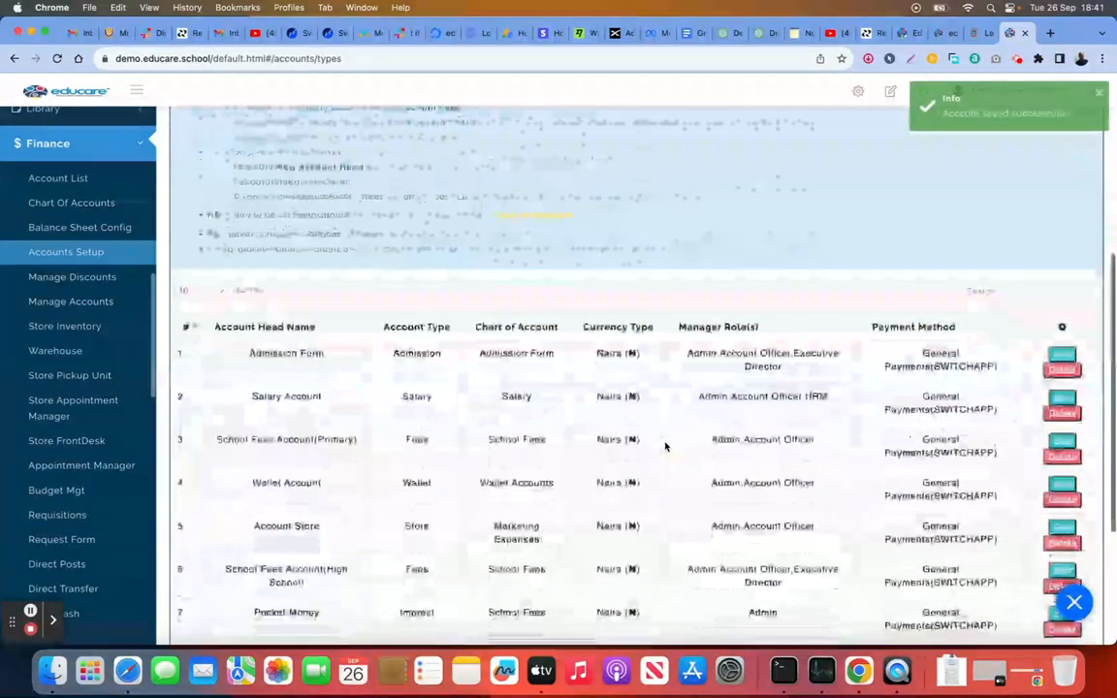
scroll(665, 446, down, 3)
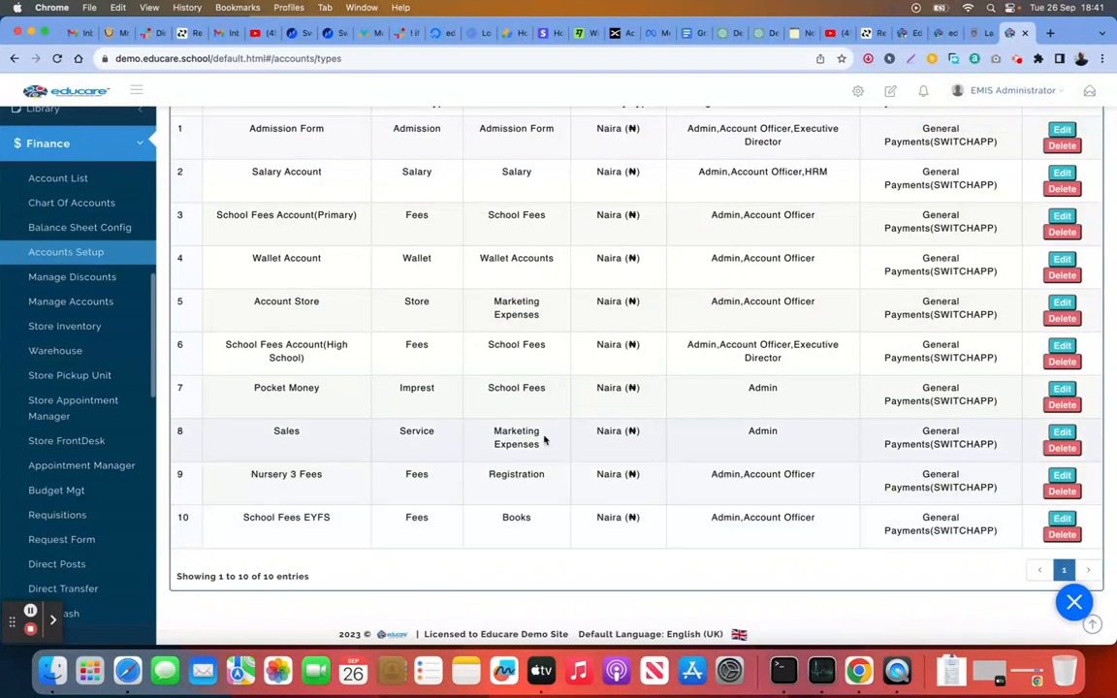
scroll(544, 439, up, 5)
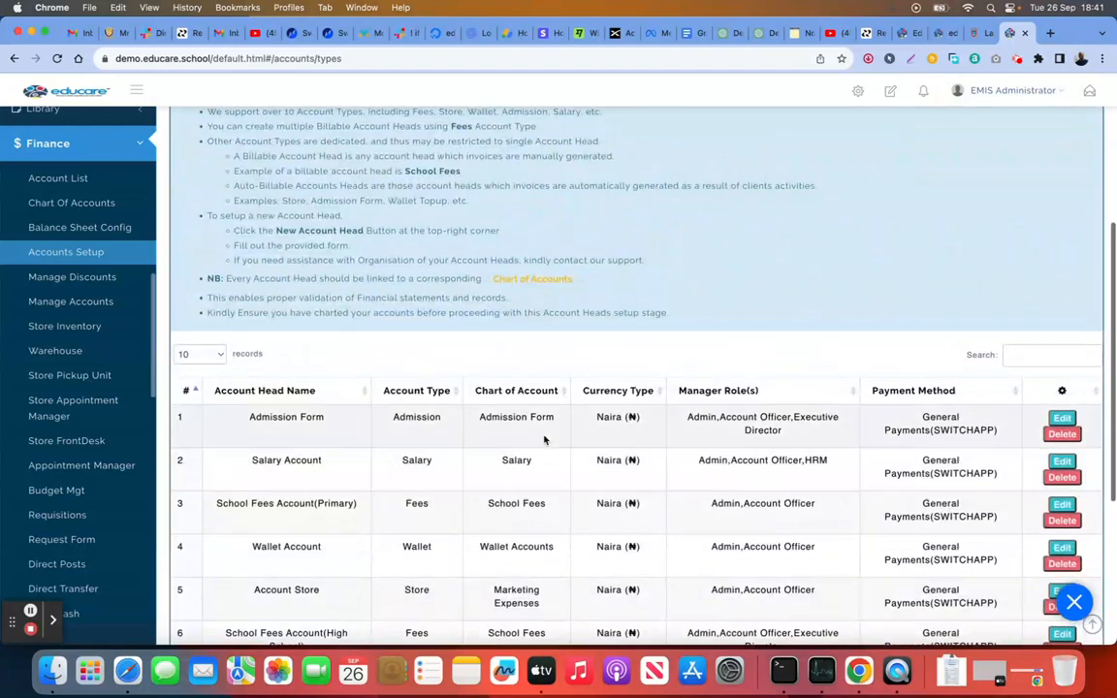
scroll(544, 439, up, 5)
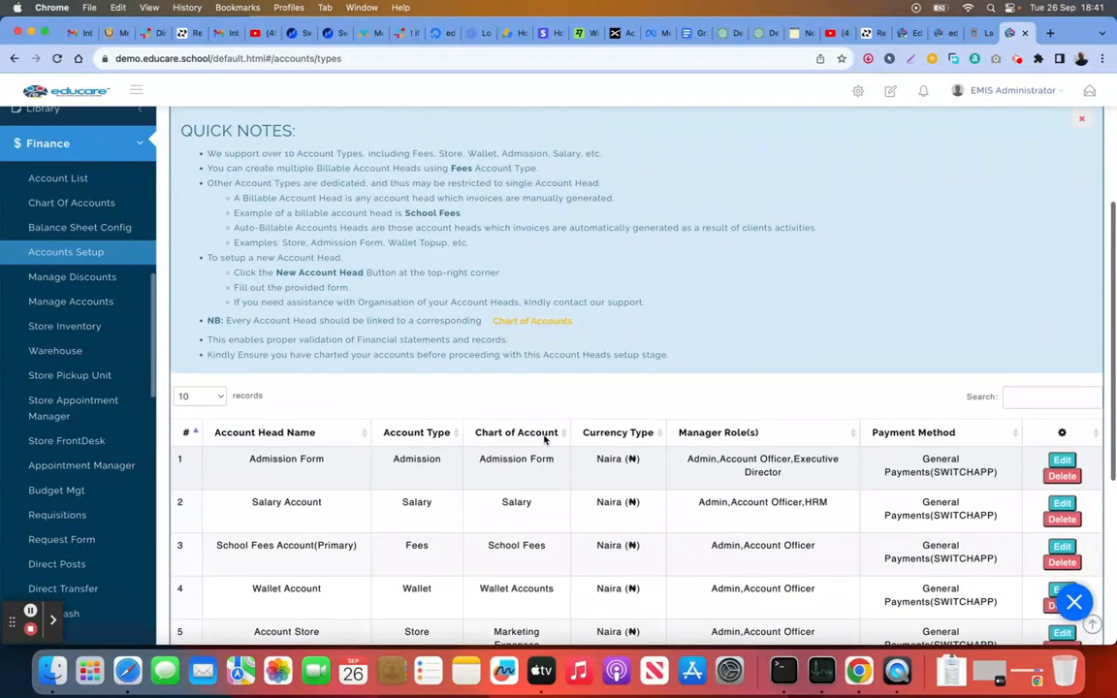
scroll(544, 439, down, 4)
scroll(544, 440, down, 2)
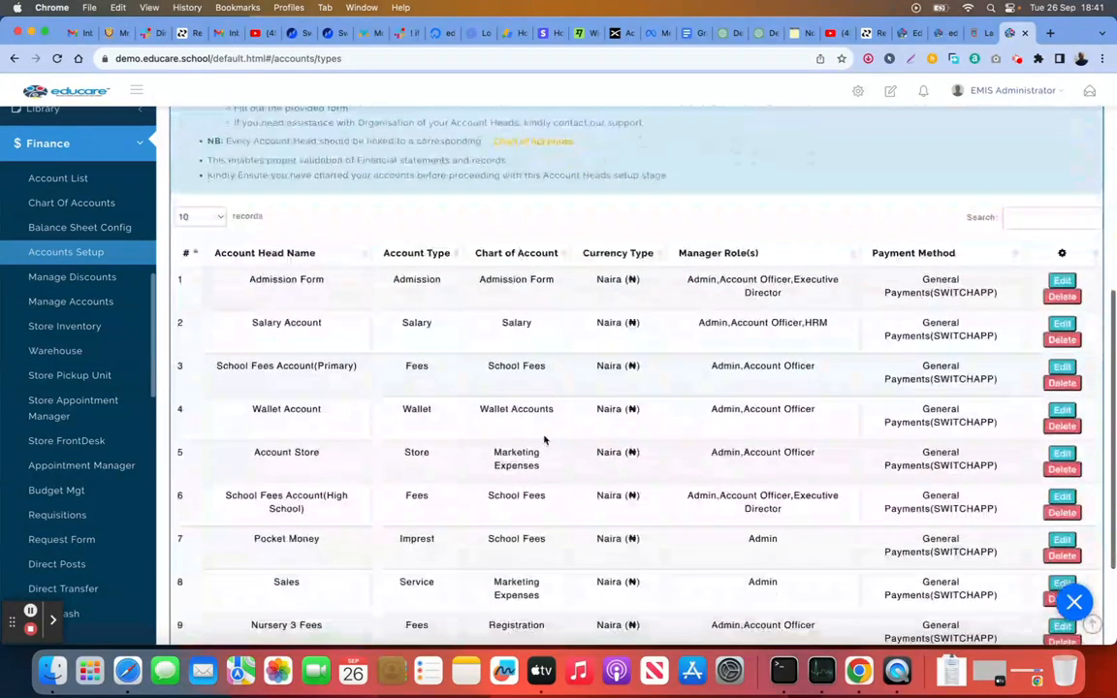
scroll(544, 439, up, 1)
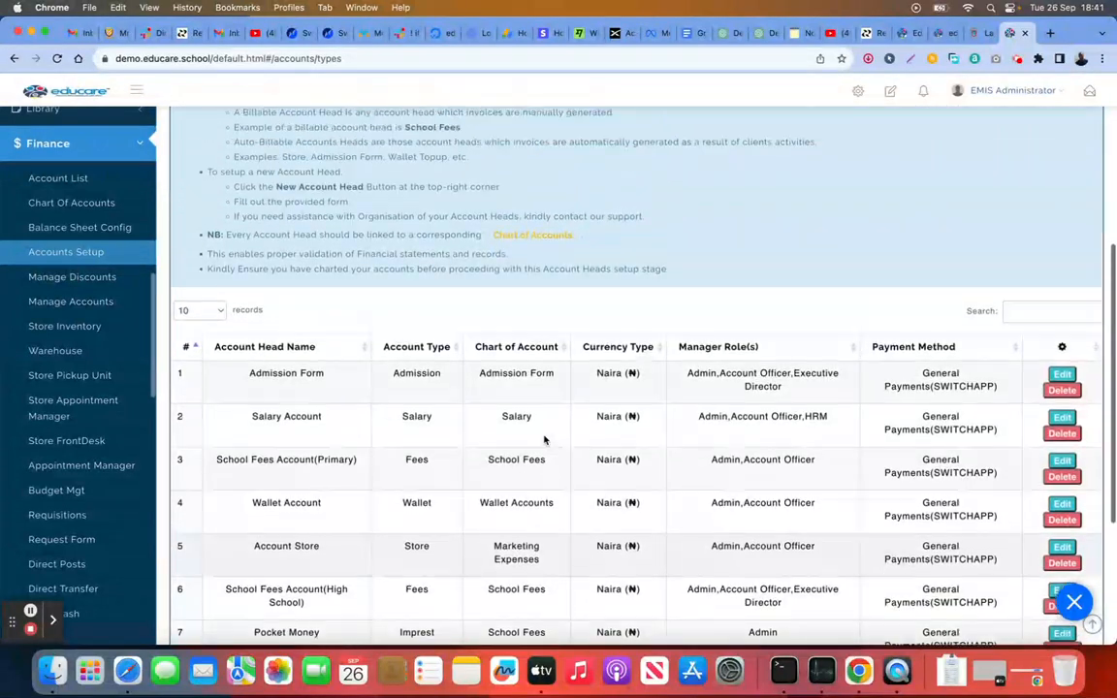
scroll(544, 439, down, 4)
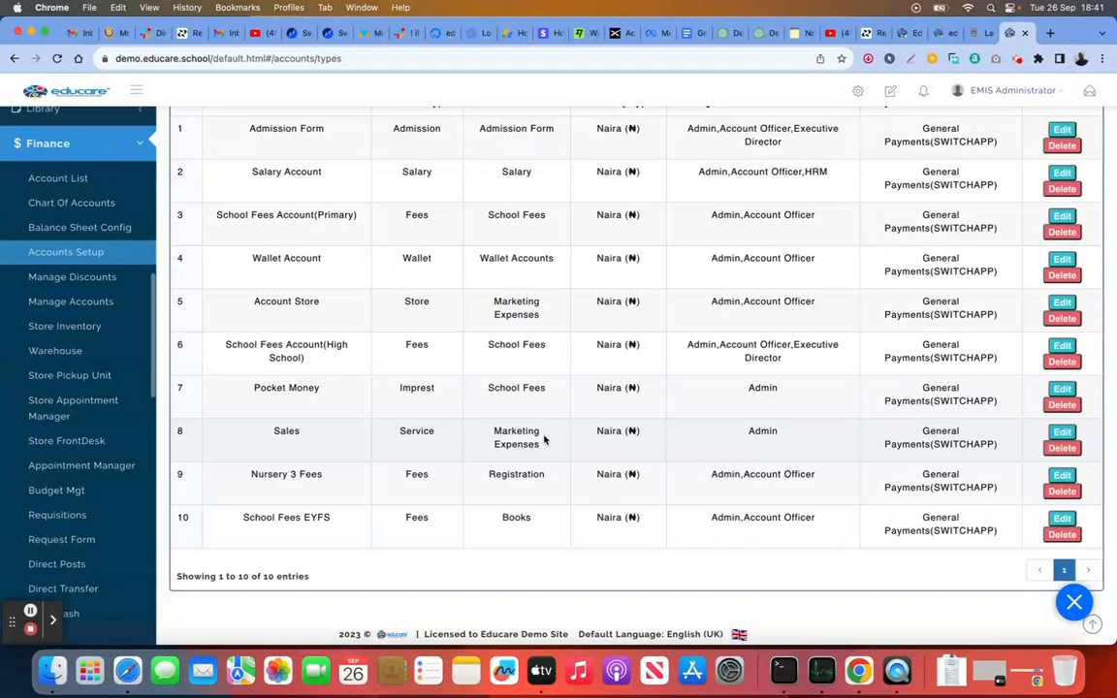
scroll(544, 440, up, 3)
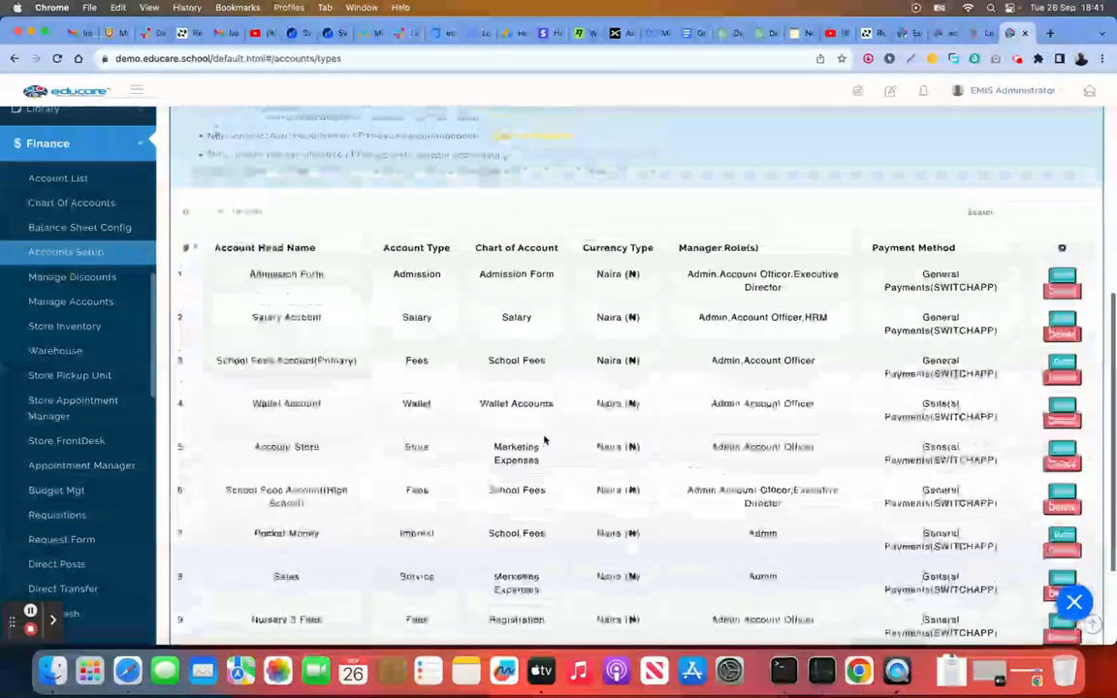
scroll(544, 436, up, 4)
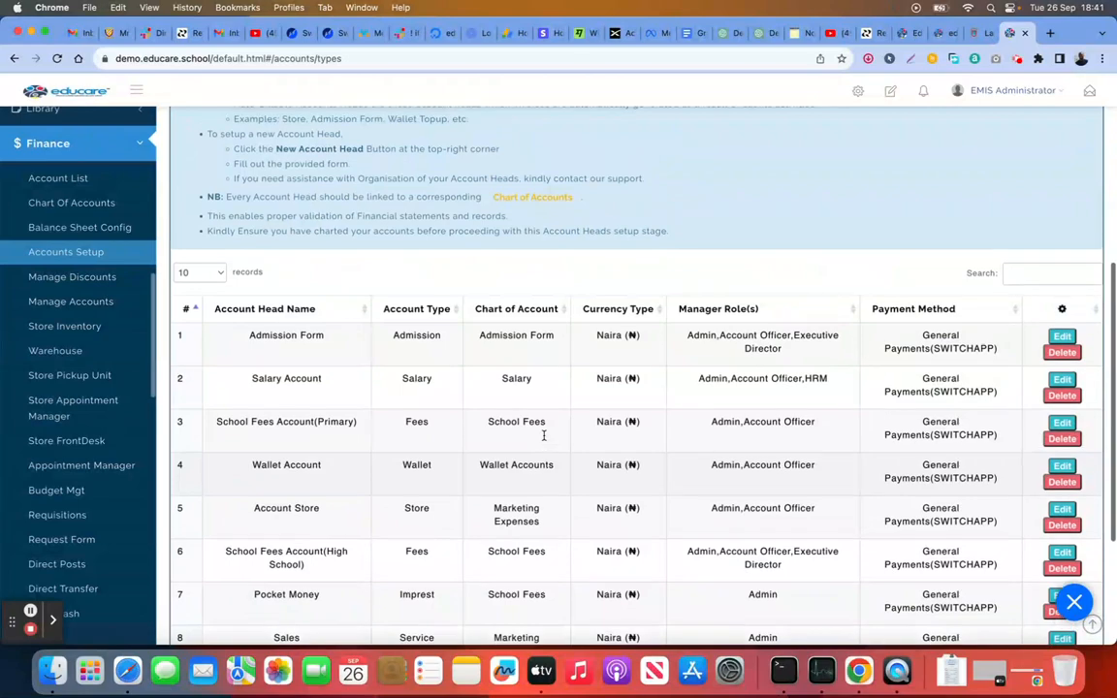
scroll(544, 439, up, 3)
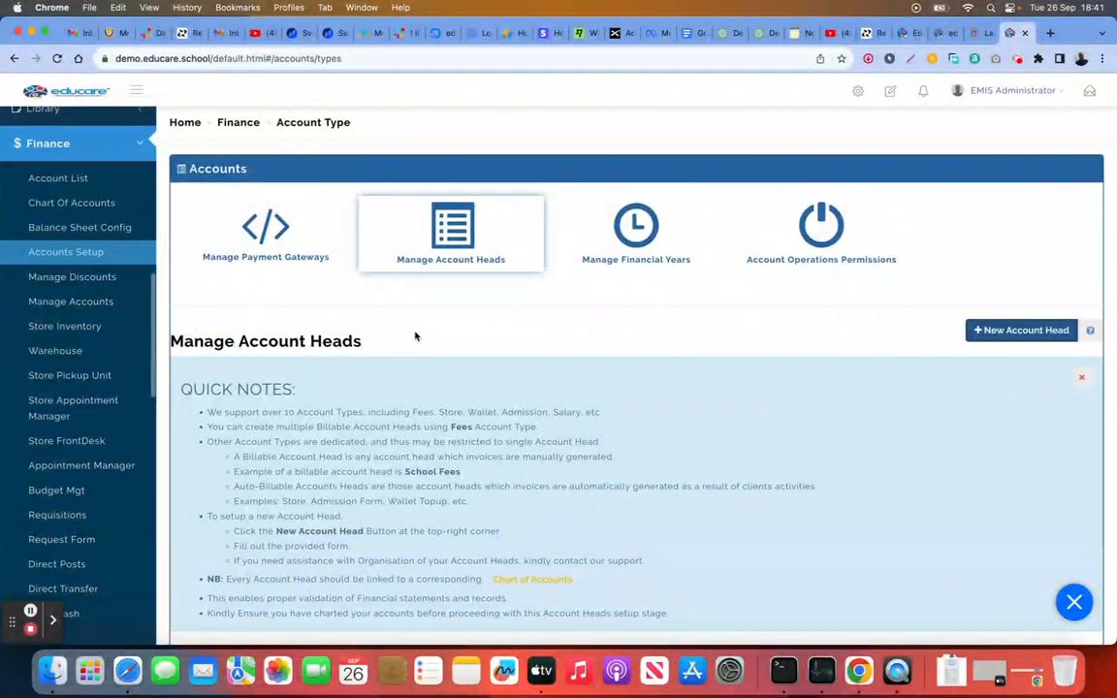
Step: Open the School Fees EYFS account head for management
click(103, 303)
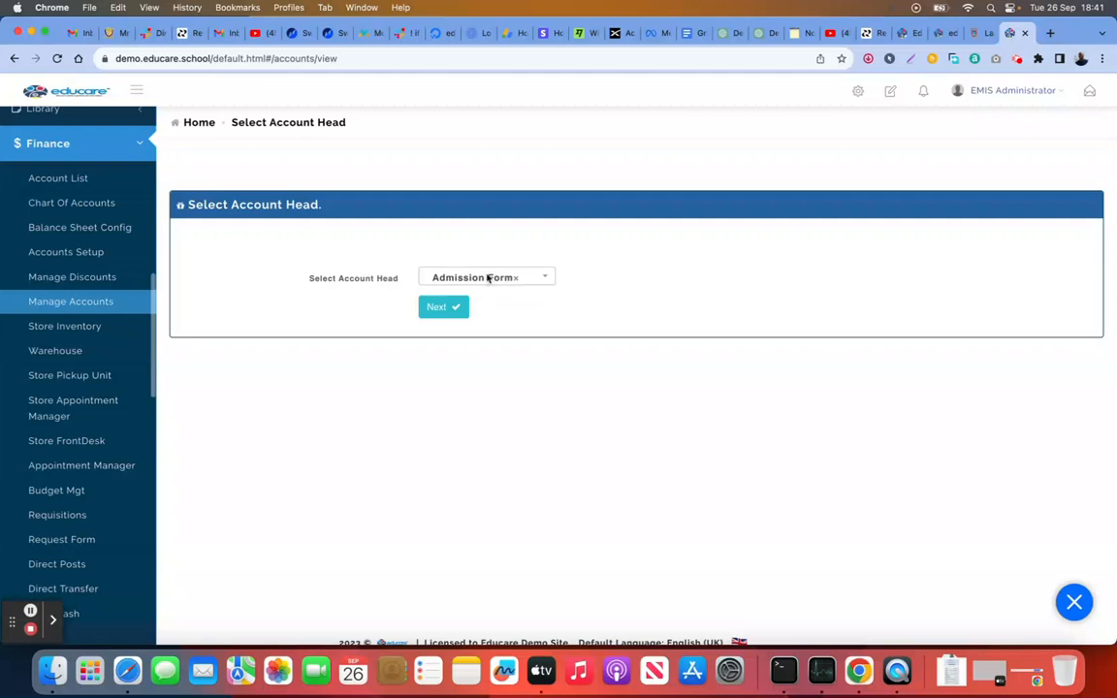
click(488, 278)
scroll(490, 392, down, 2)
scroll(491, 396, down, 2)
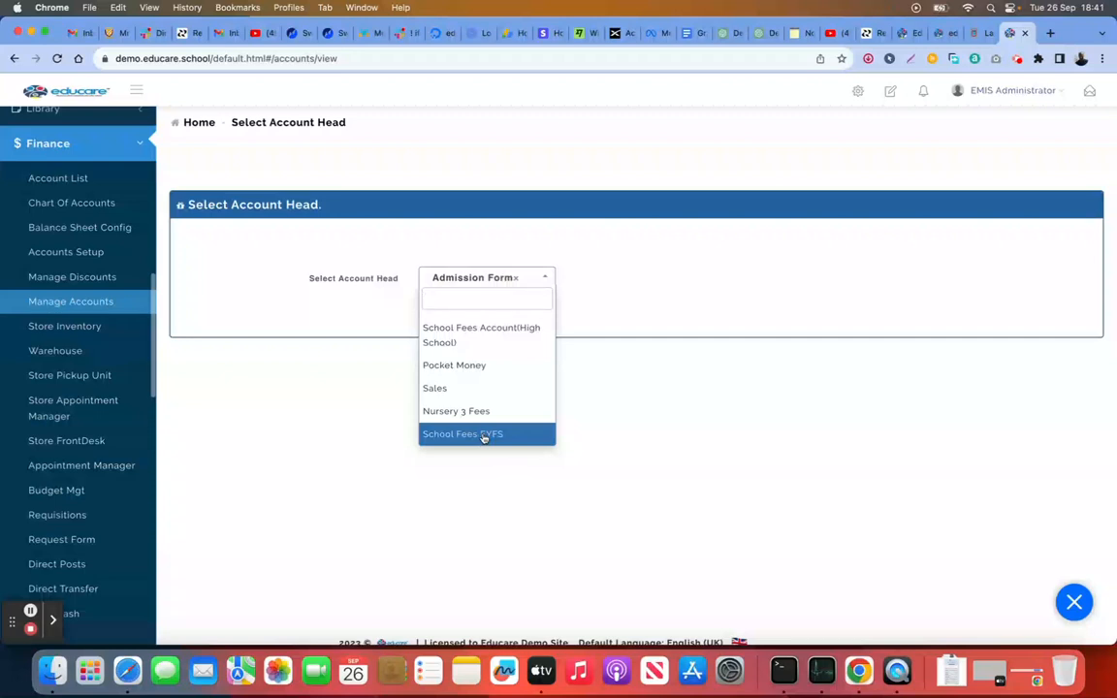
click(484, 438)
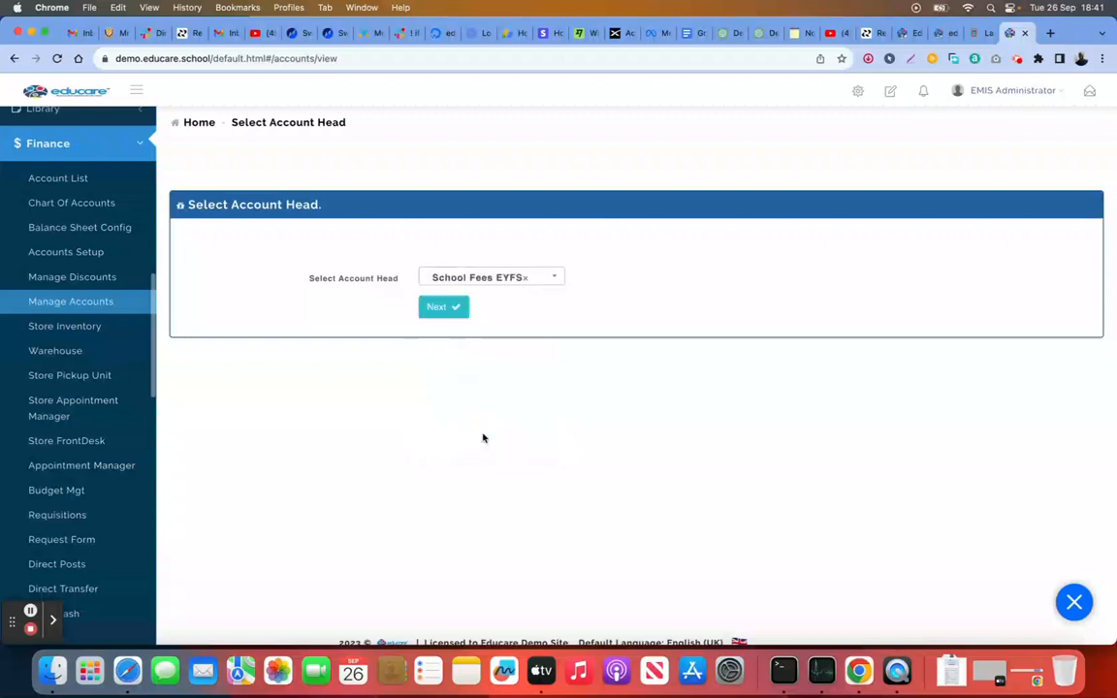
click(441, 306)
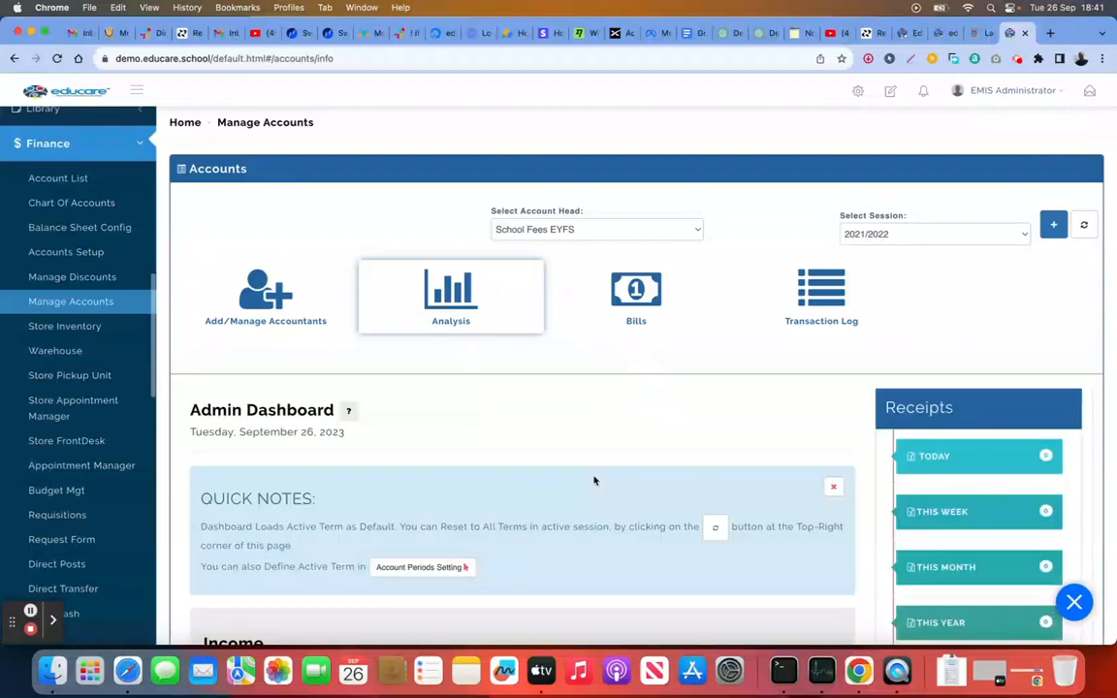
Step: Examine the School Fees EYFS dashboard: income, fee totals, paid and unpaid students, receipts, invoices and account statement filters
scroll(594, 480, down, 5)
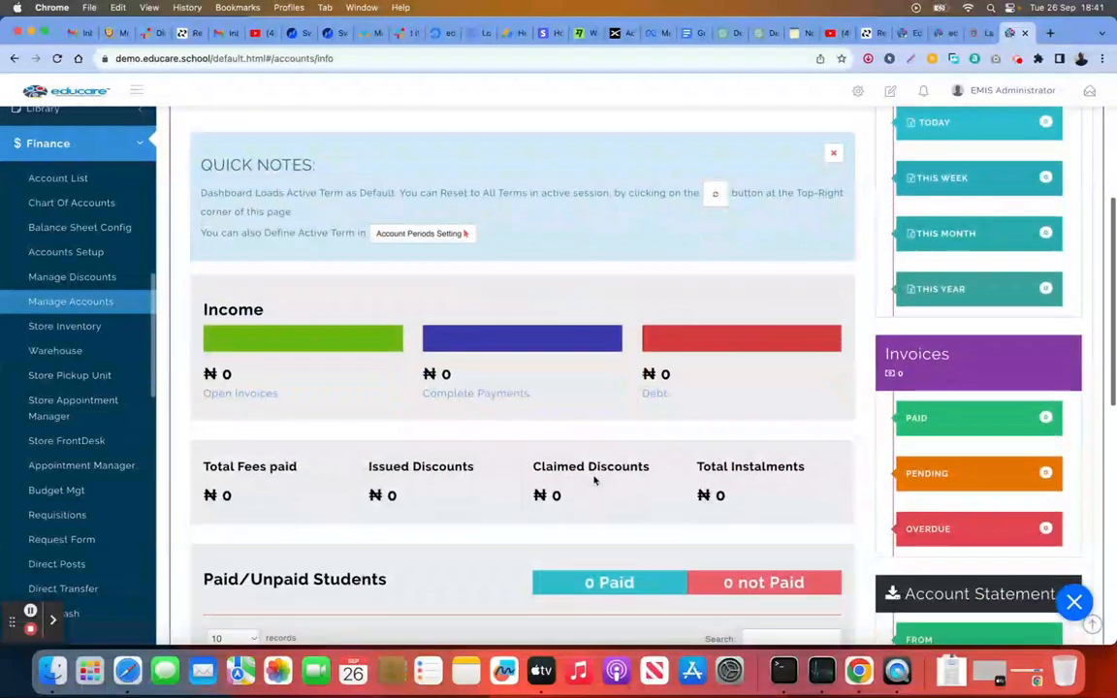
scroll(594, 480, down, 4)
scroll(593, 476, up, 4)
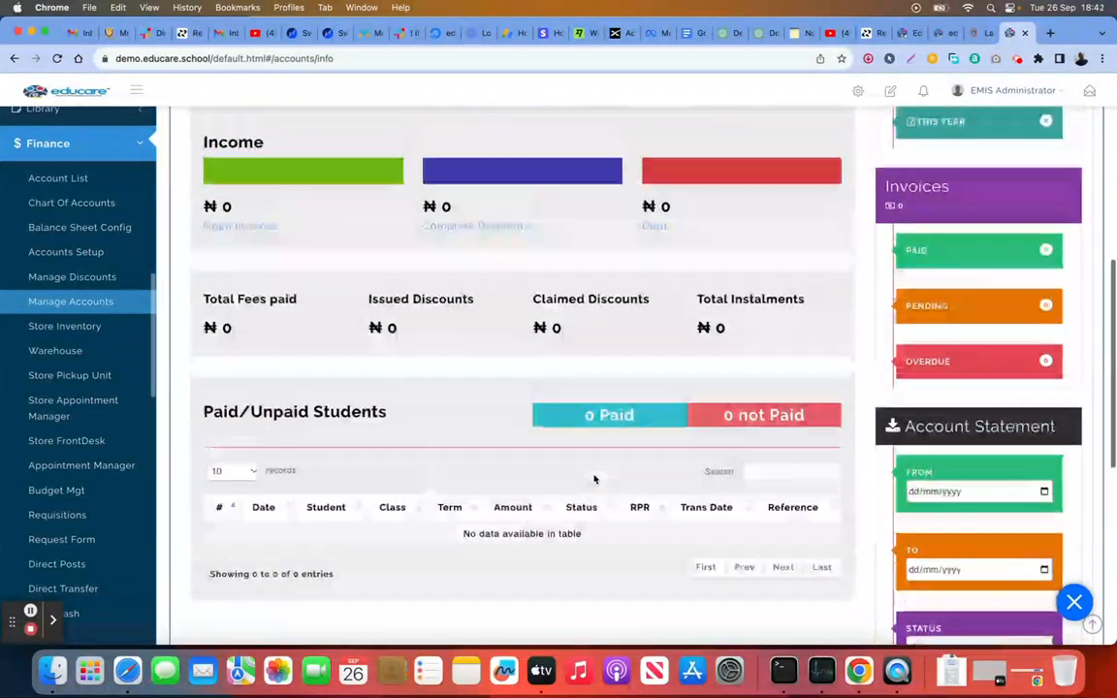
scroll(593, 475, up, 5)
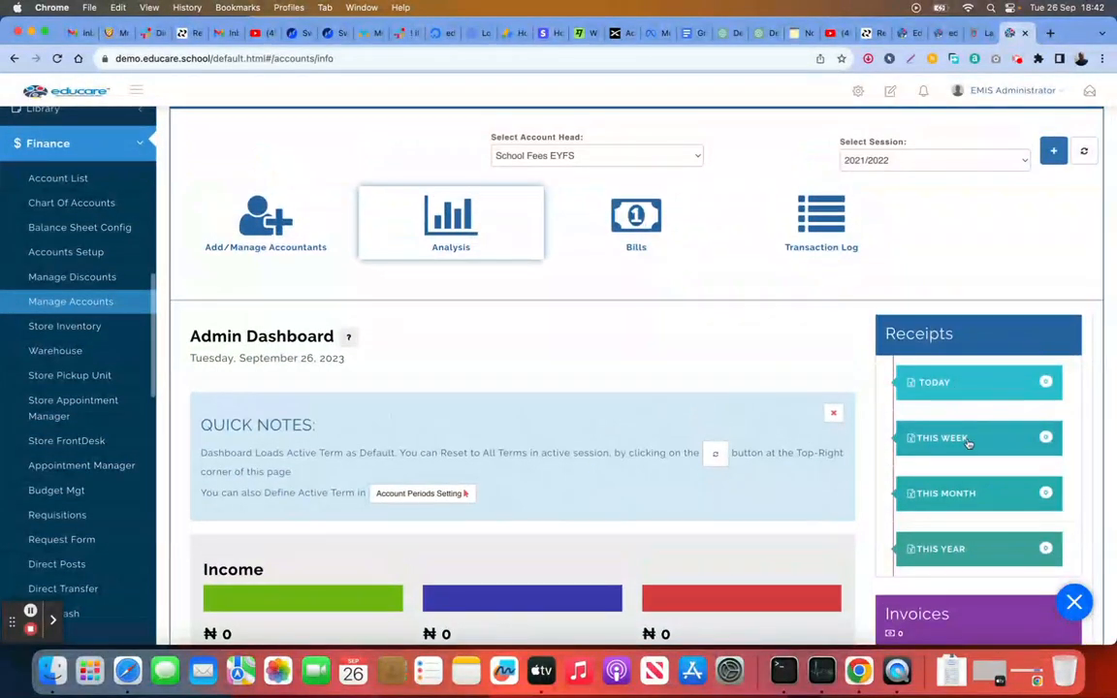
scroll(825, 463, down, 5)
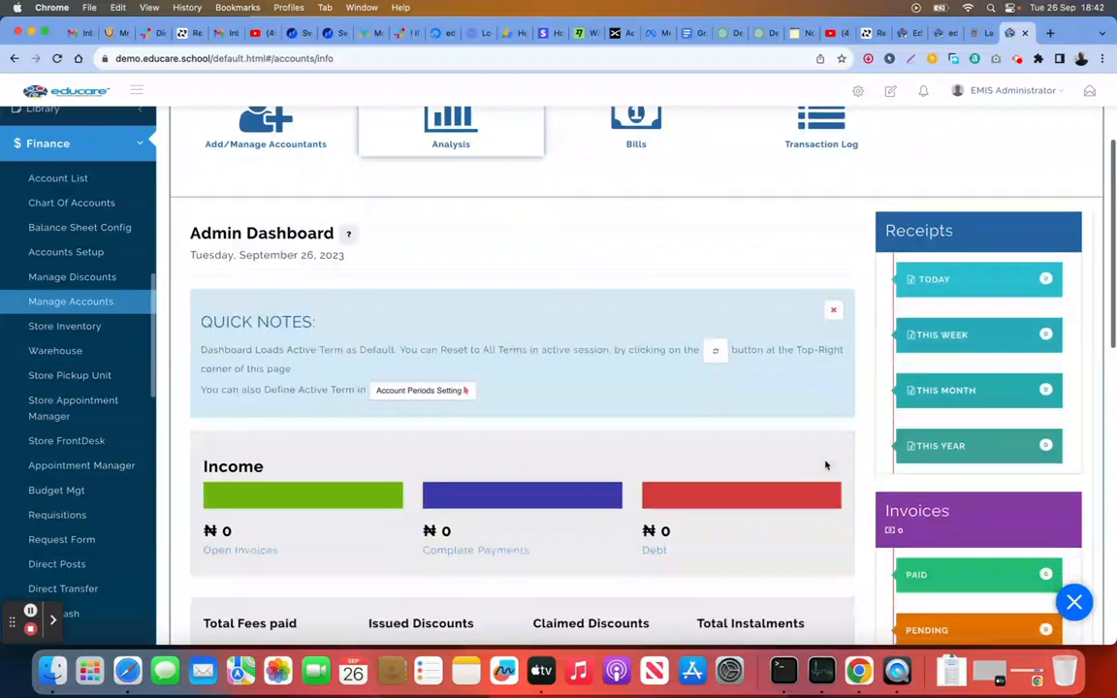
scroll(825, 463, down, 2)
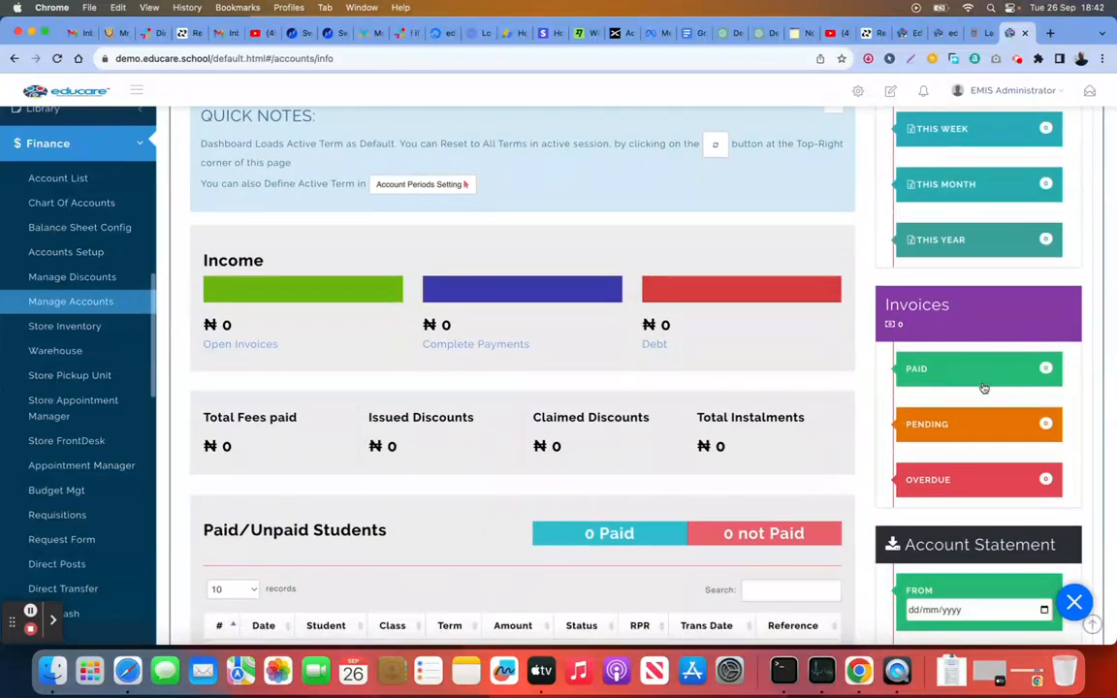
scroll(945, 387, down, 8)
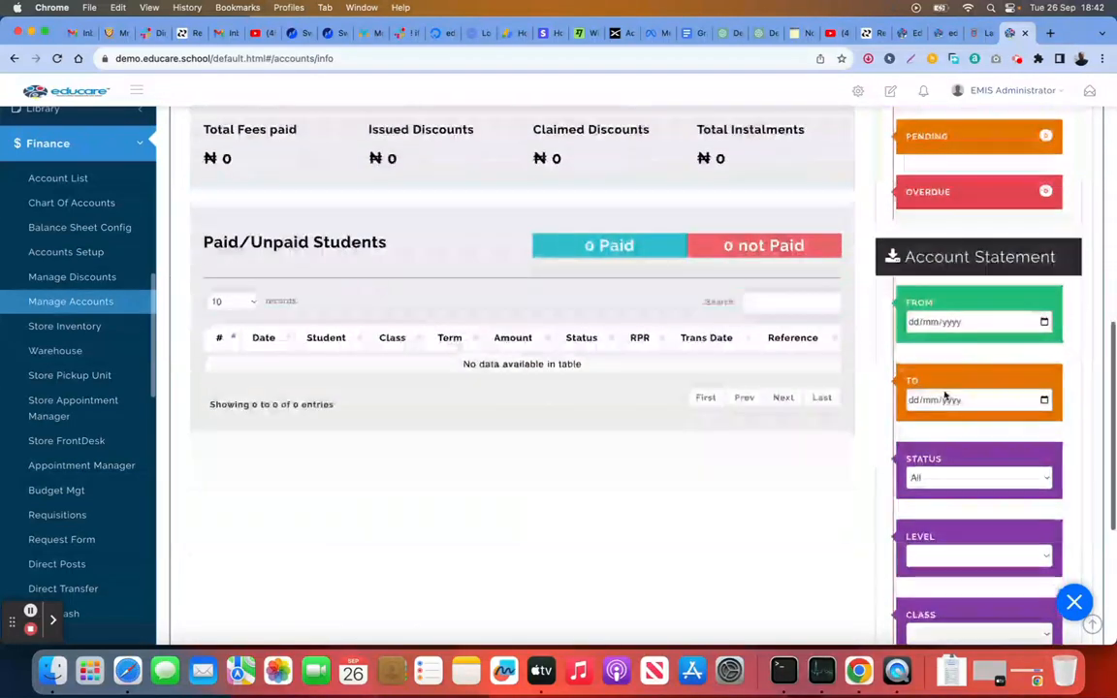
scroll(790, 289, up, 12)
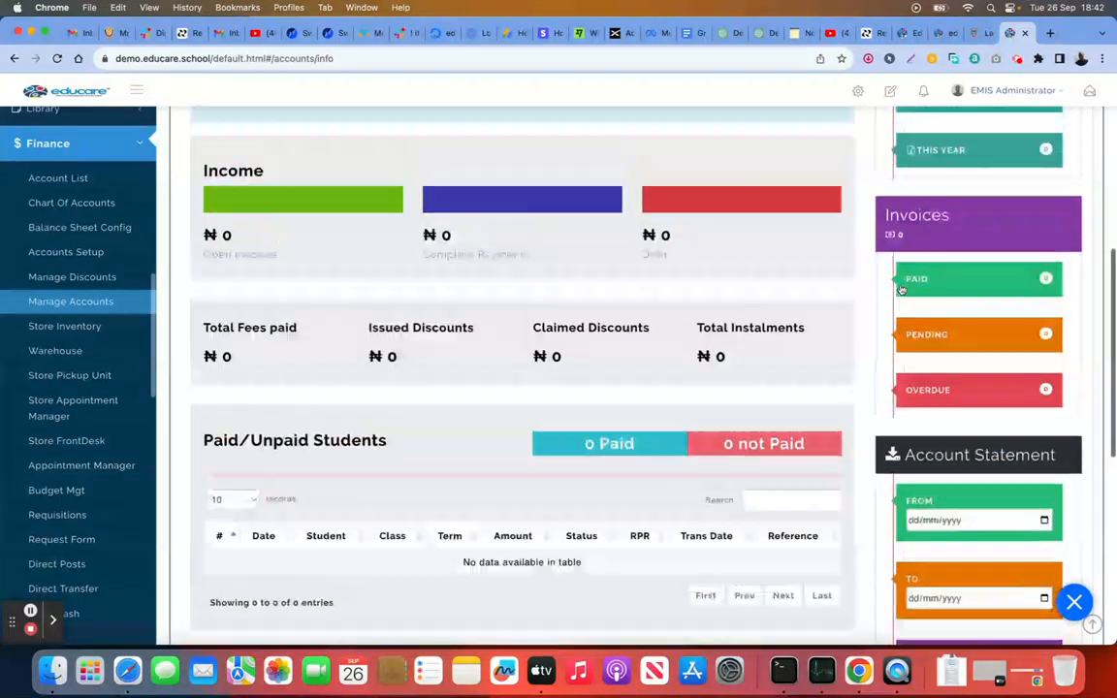
scroll(743, 324, up, 4)
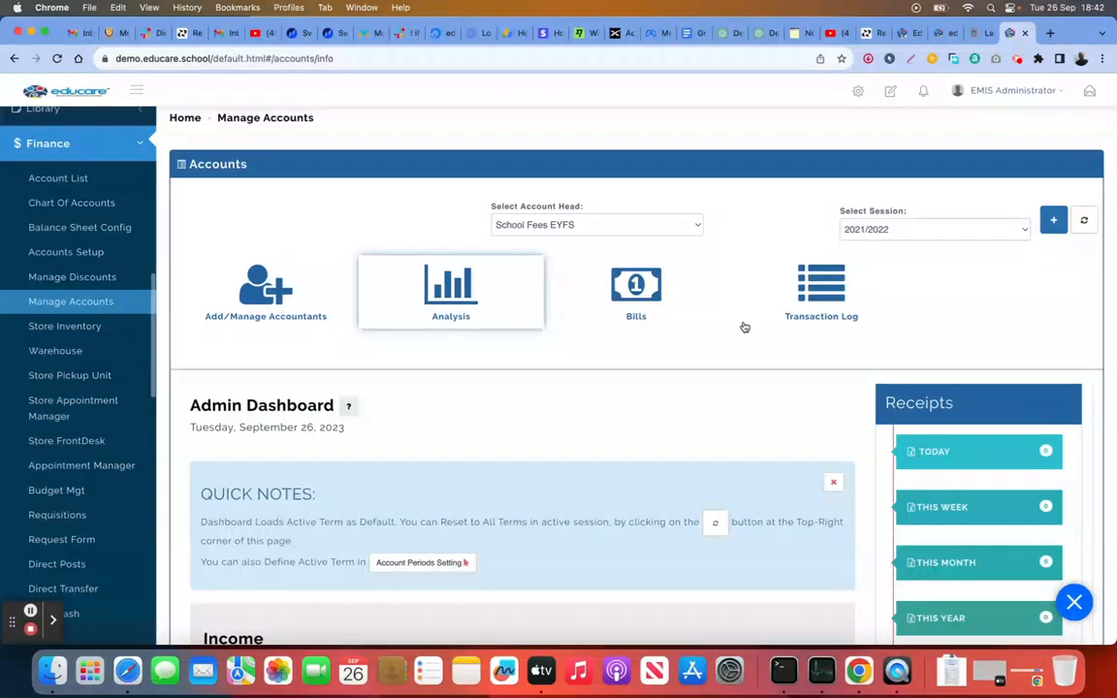
Step: Set the receipt header colour to black in the account's bill view setup and save the template
click(645, 288)
scroll(571, 411, down, 2)
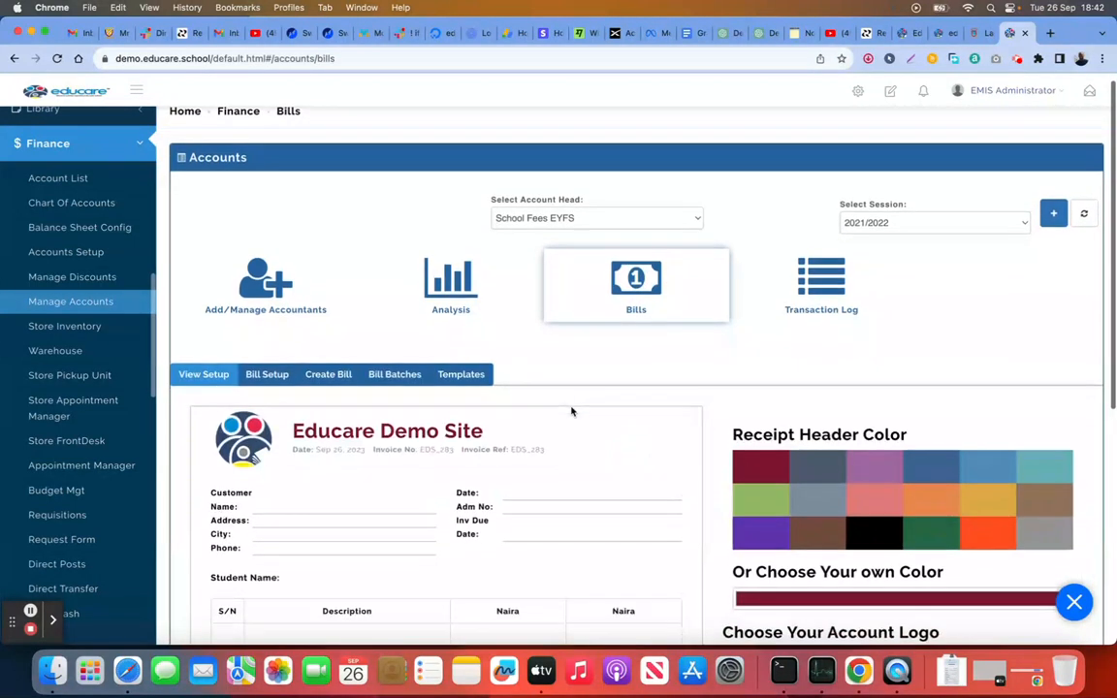
scroll(571, 411, down, 1)
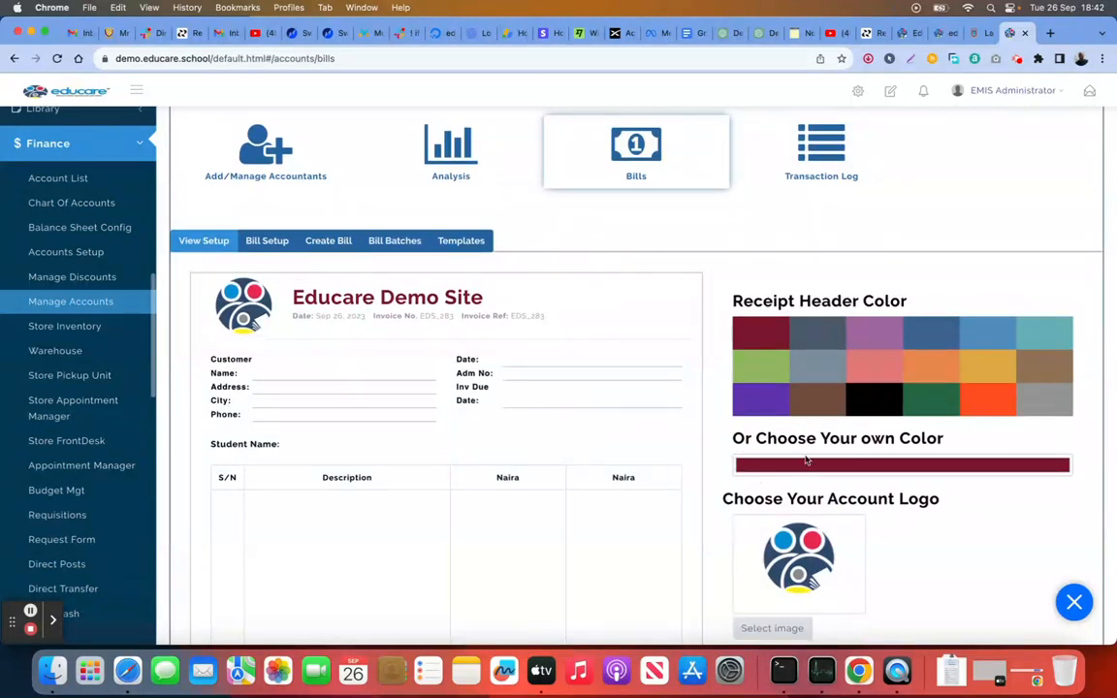
scroll(737, 524, down, 1)
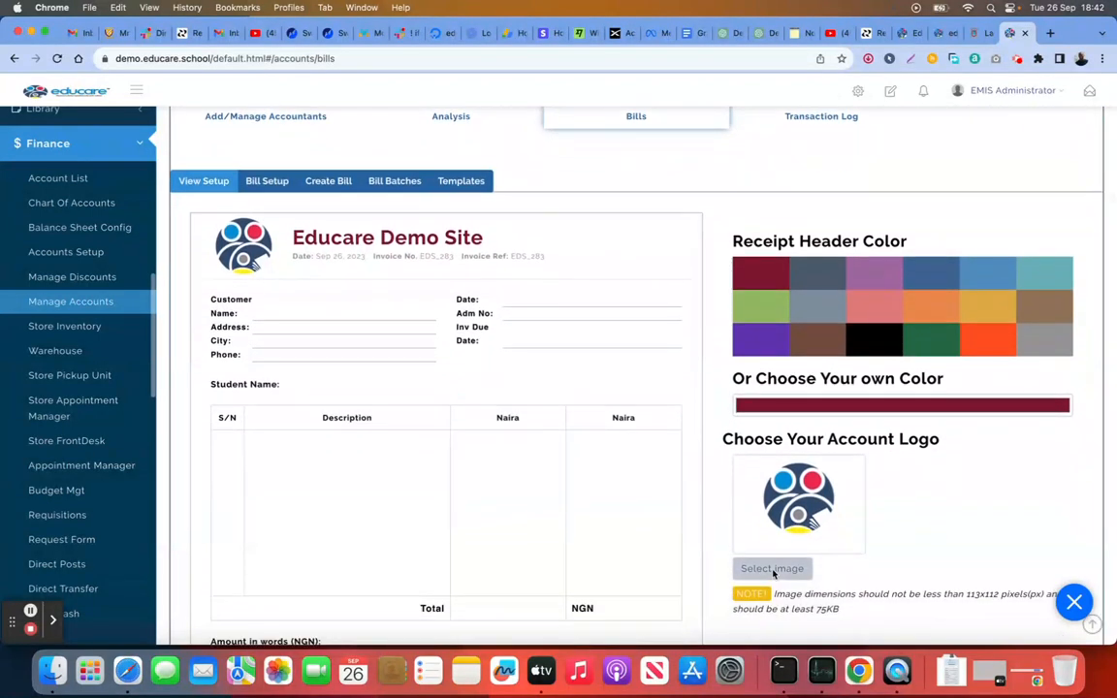
click(931, 339)
click(869, 339)
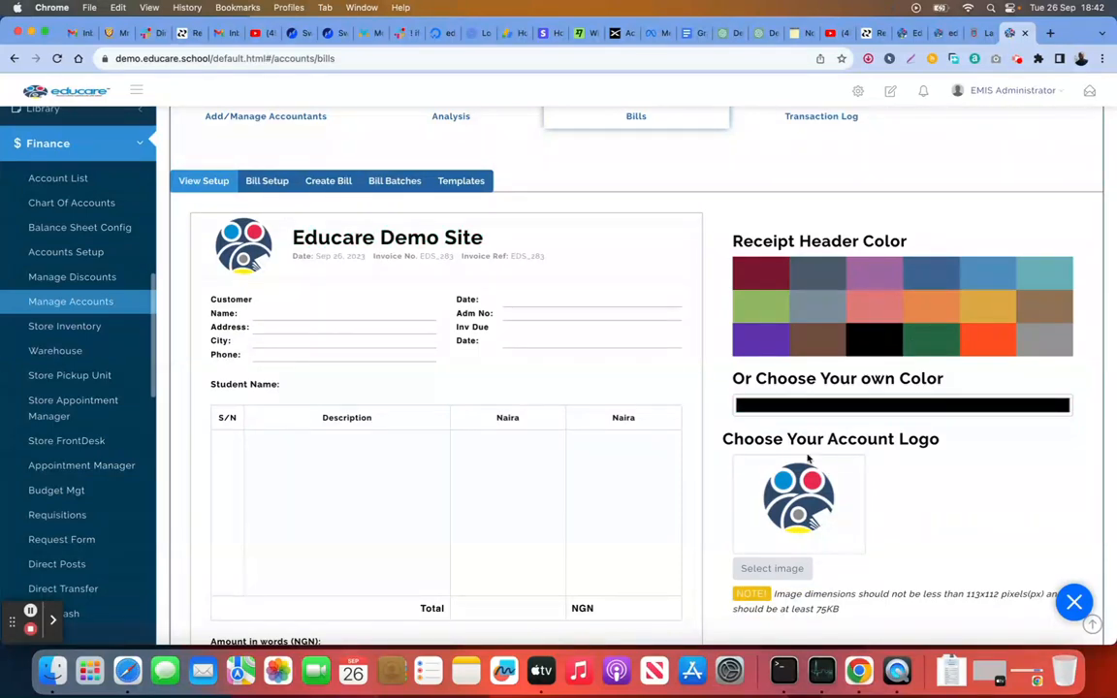
scroll(795, 466, down, 1)
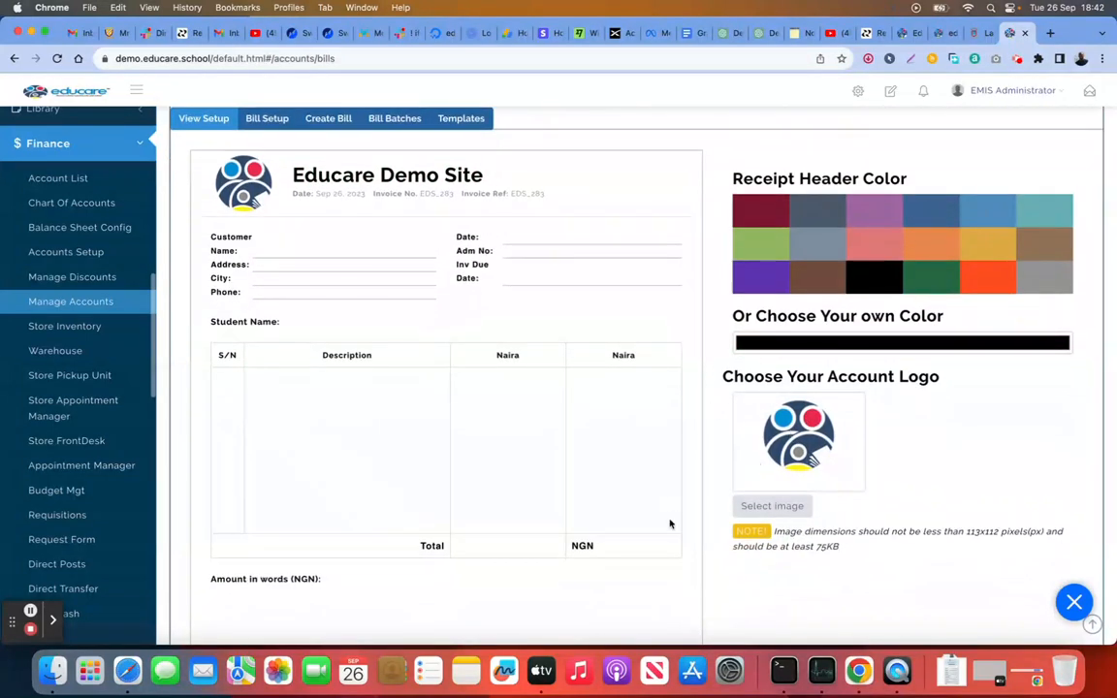
scroll(668, 523, down, 3)
click(635, 559)
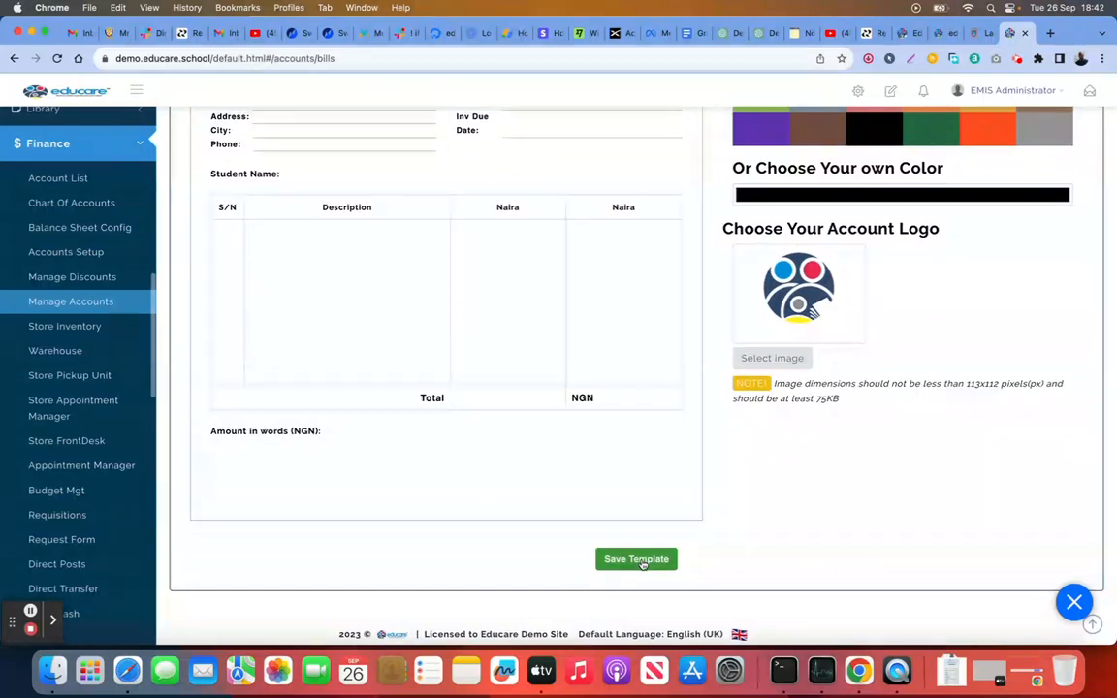
Step: Try other receipt header colours on the bill template, including blue and purple
scroll(660, 469, up, 6)
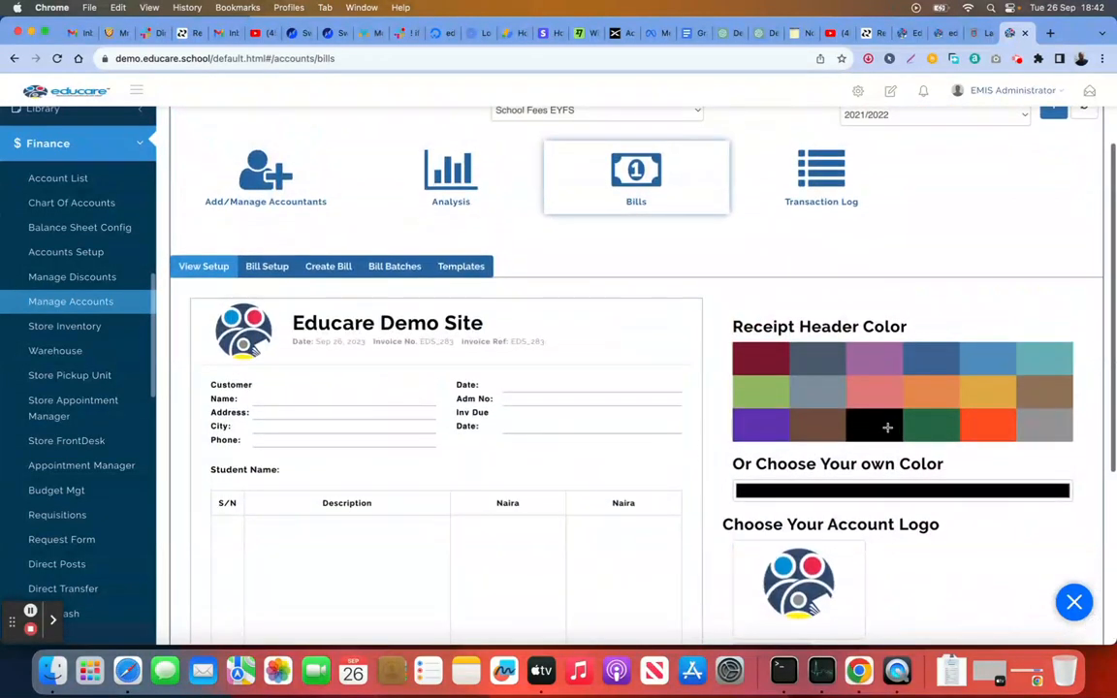
click(815, 391)
click(847, 361)
click(929, 359)
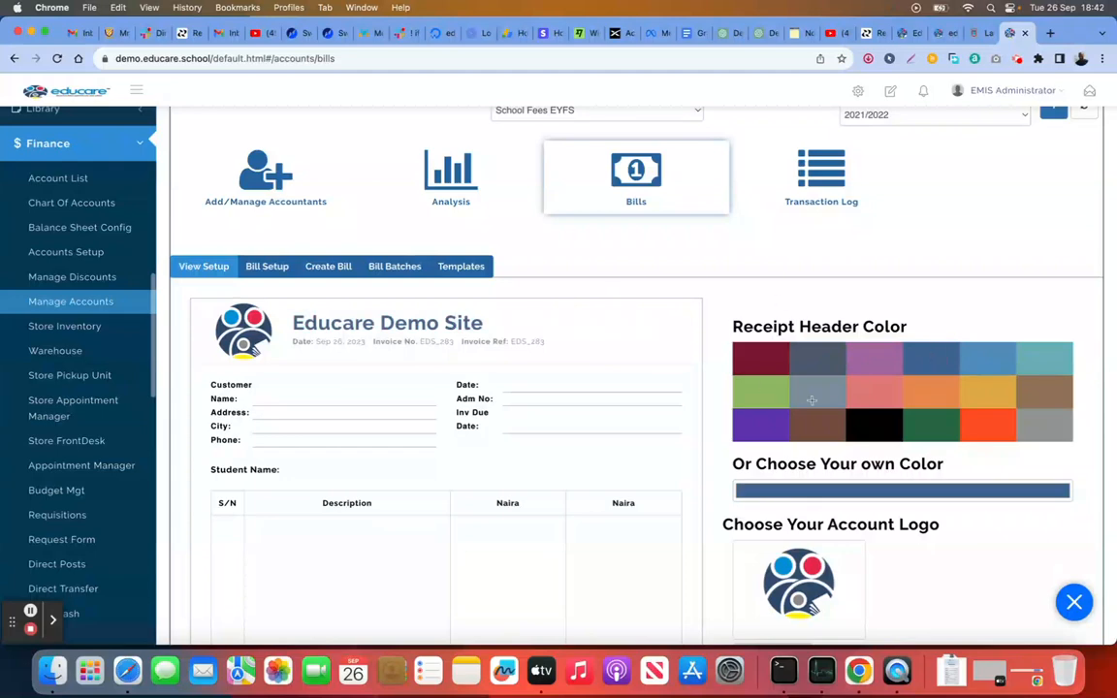
click(765, 423)
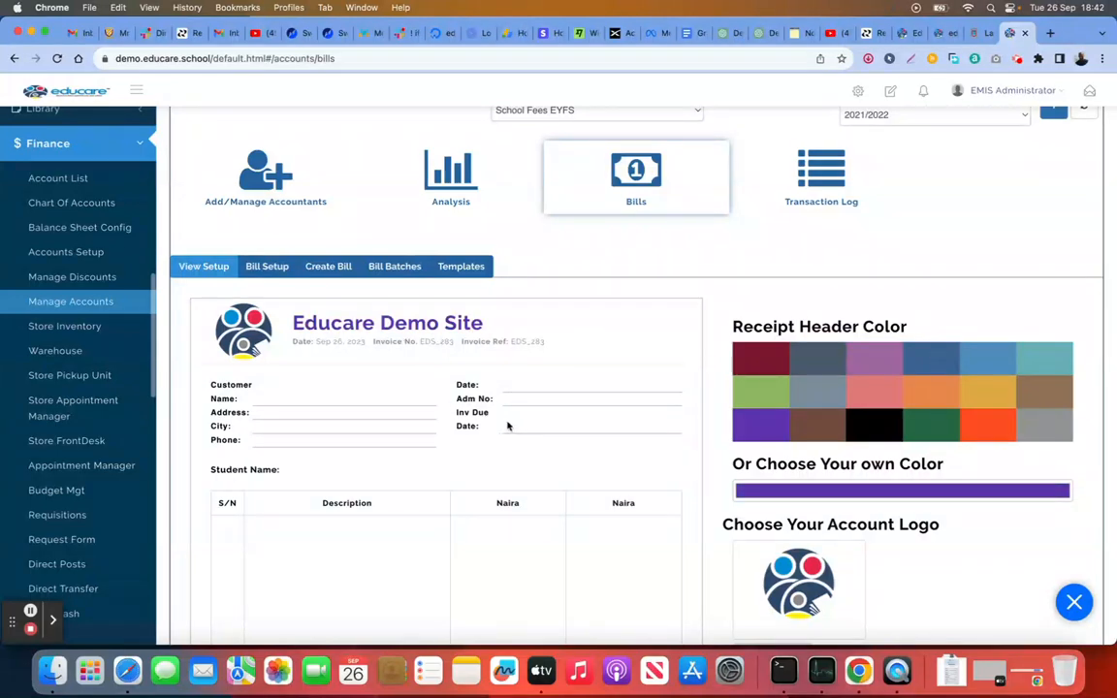
scroll(511, 425, down, 3)
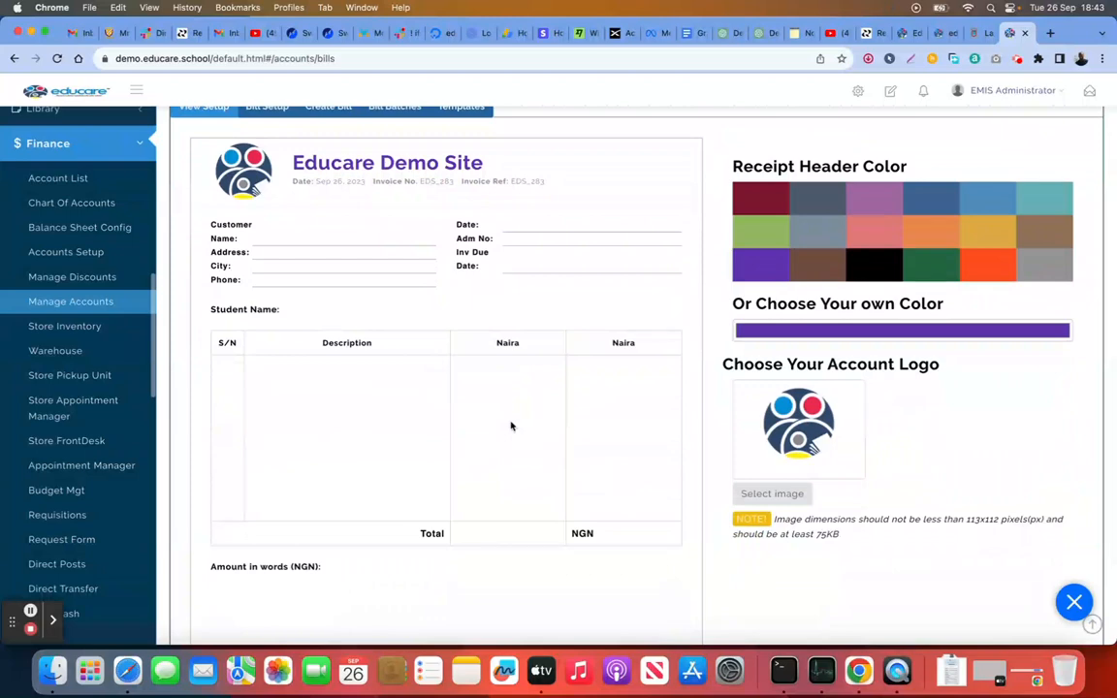
scroll(511, 425, up, 5)
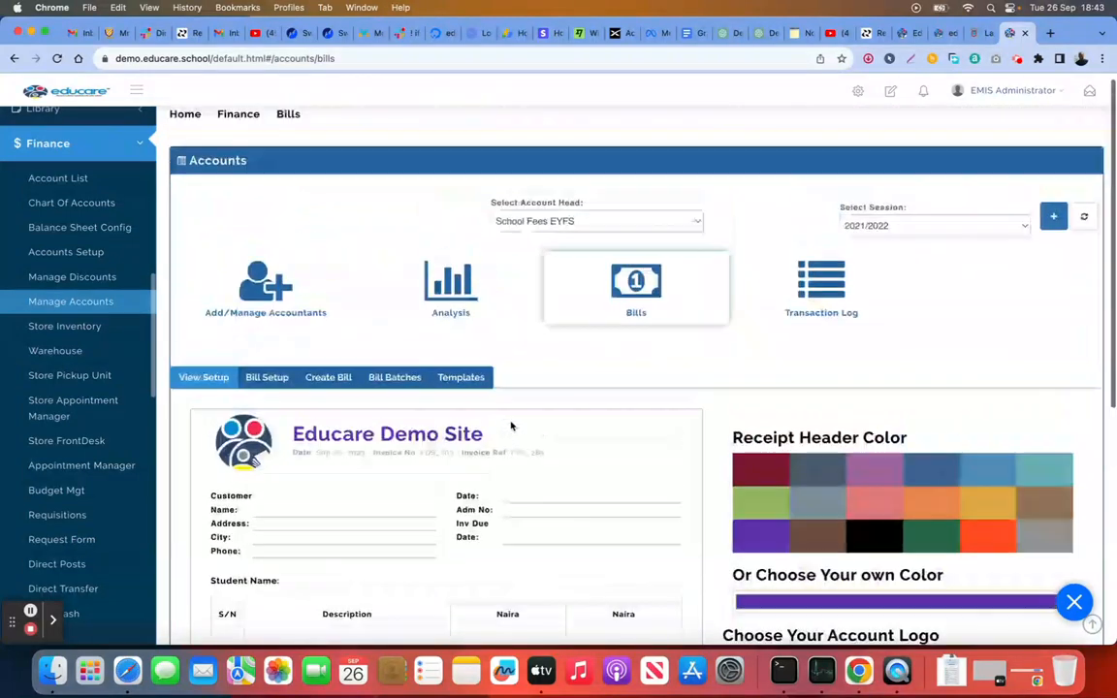
Step: Create a fee category named School Fees with the Iterative type in the bill setup
click(268, 386)
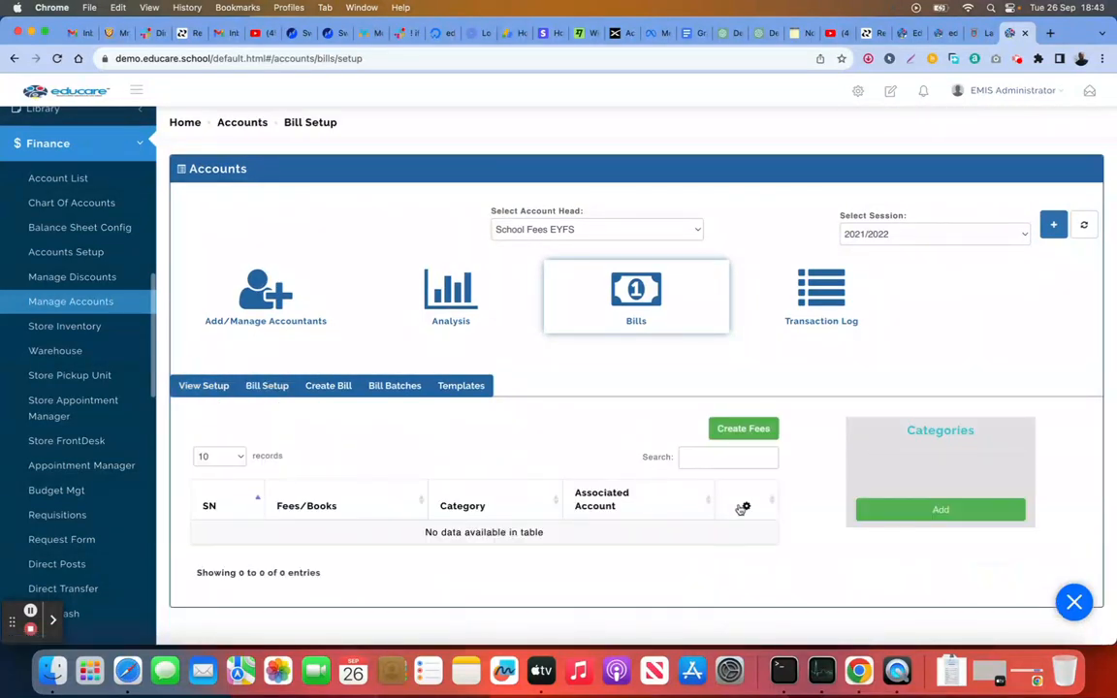
scroll(735, 507, down, 1)
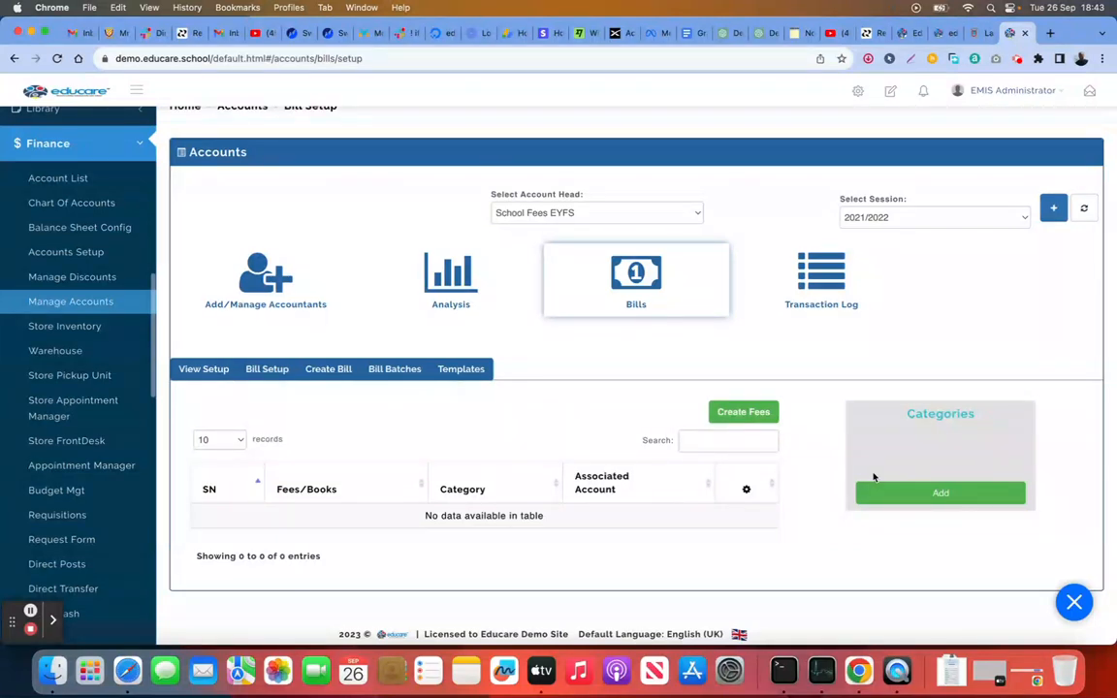
click(936, 496)
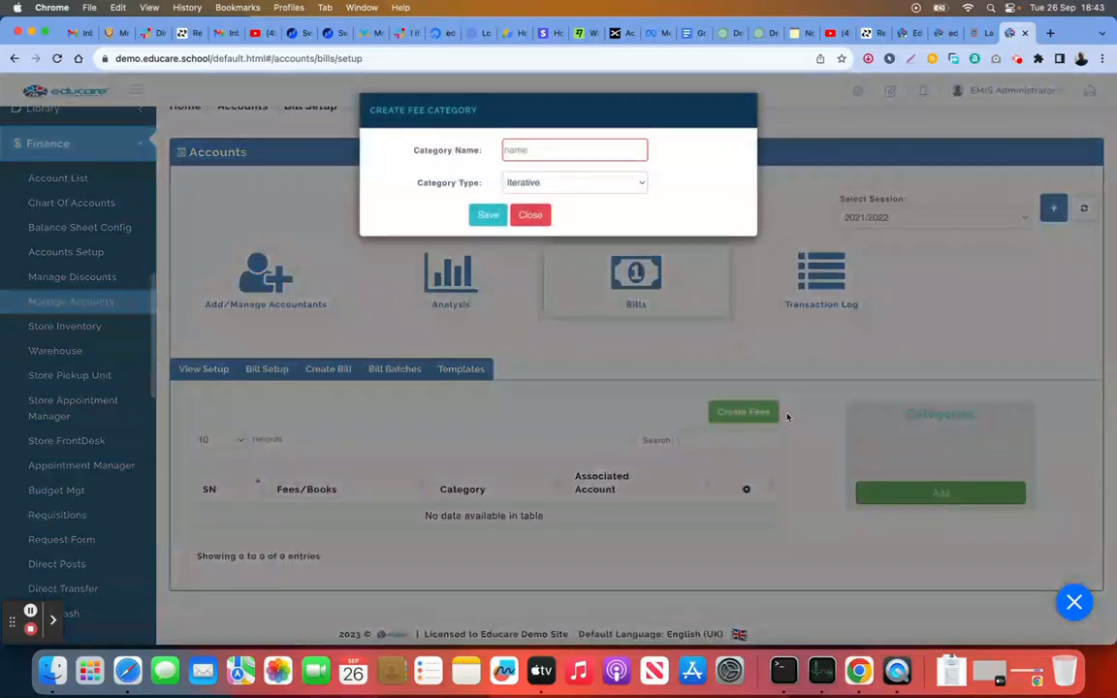
click(524, 150)
text(School Fees)
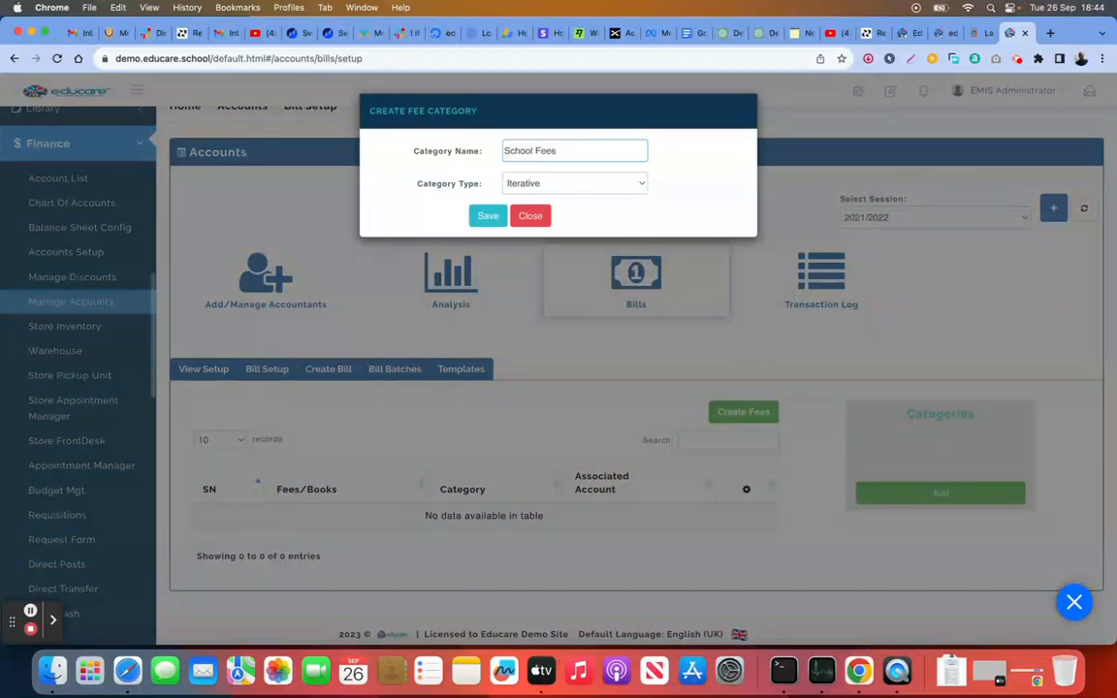
click(555, 189)
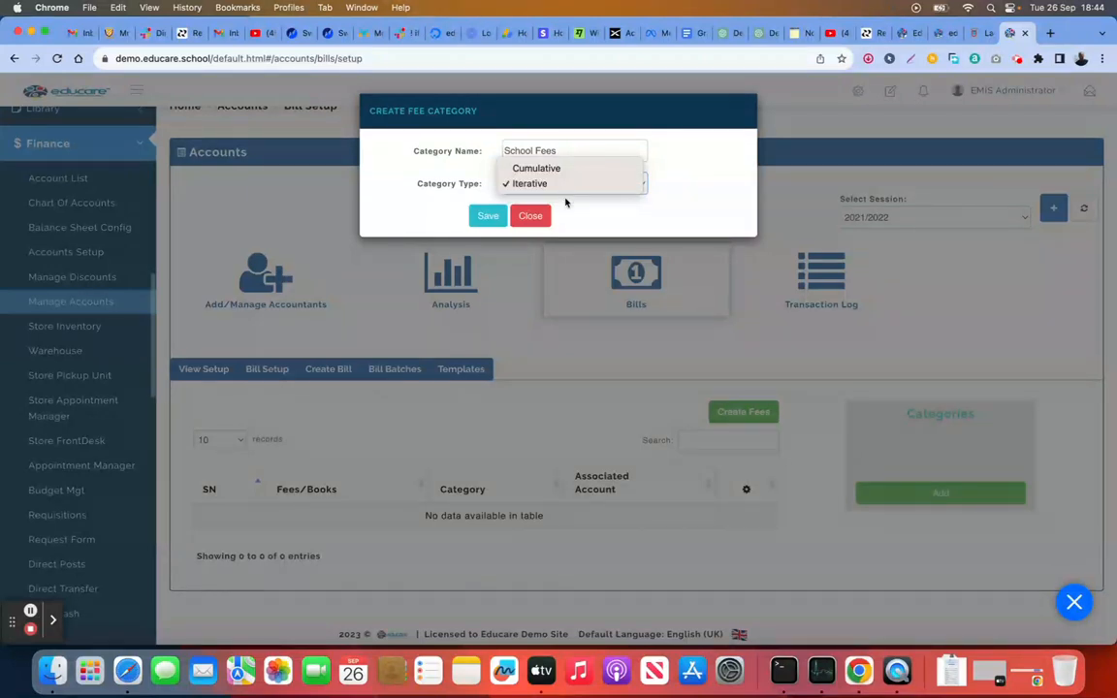
click(558, 184)
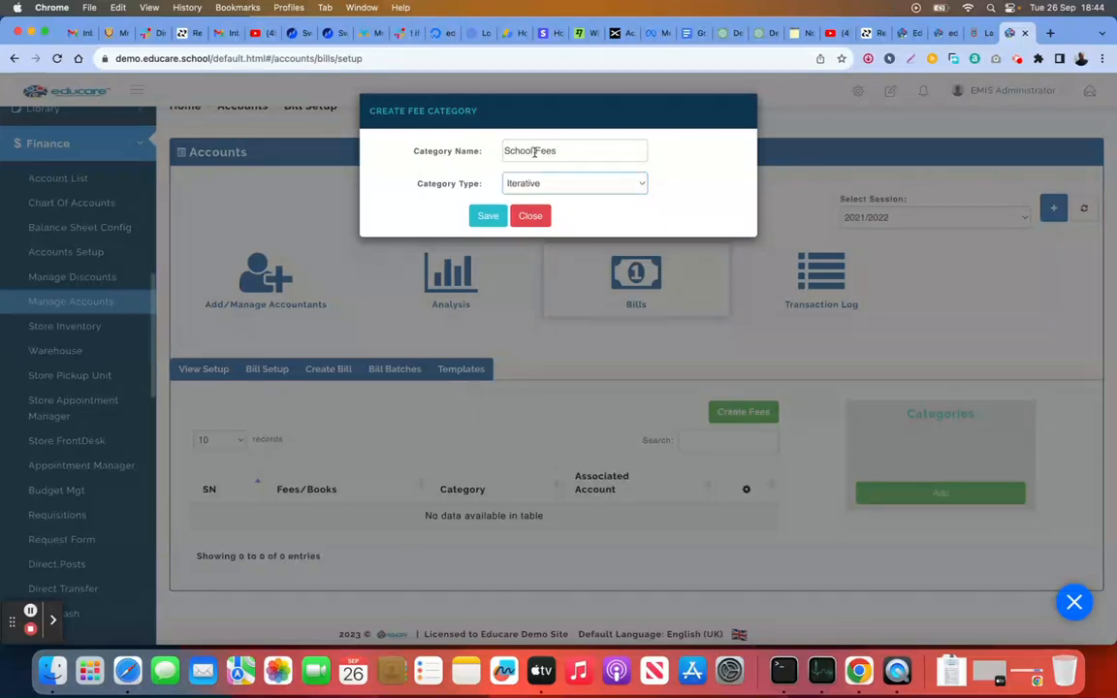
click(486, 219)
click(486, 219)
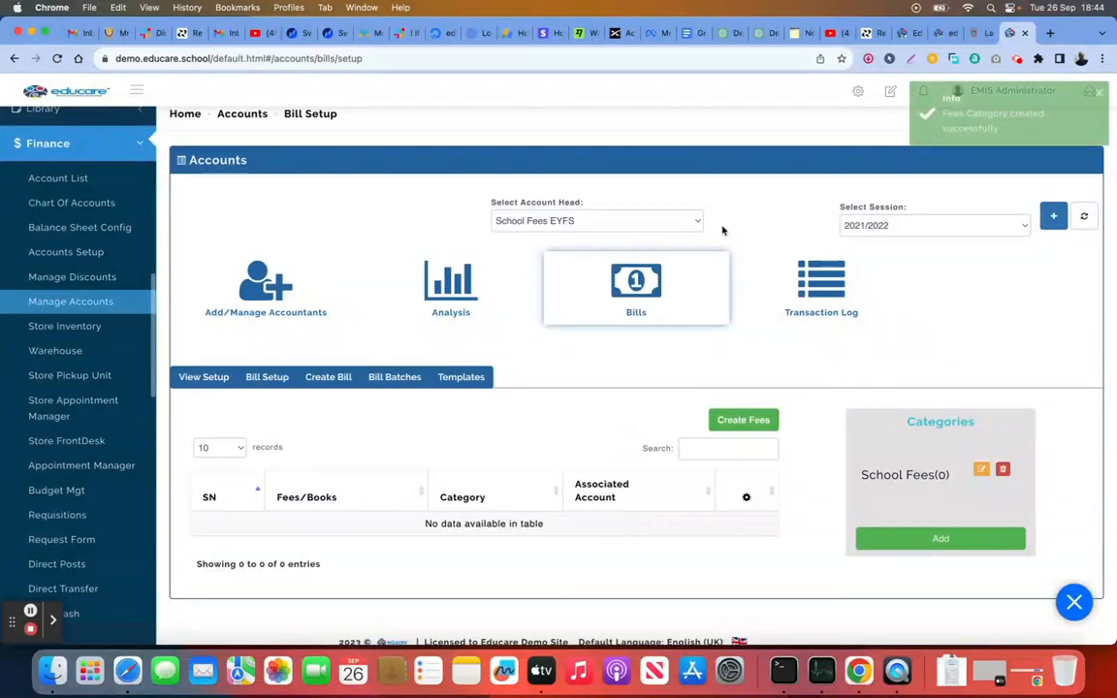
Step: Add another fee category named Uniforms with the Iterative type
click(960, 539)
click(573, 147)
text(Uniforms)
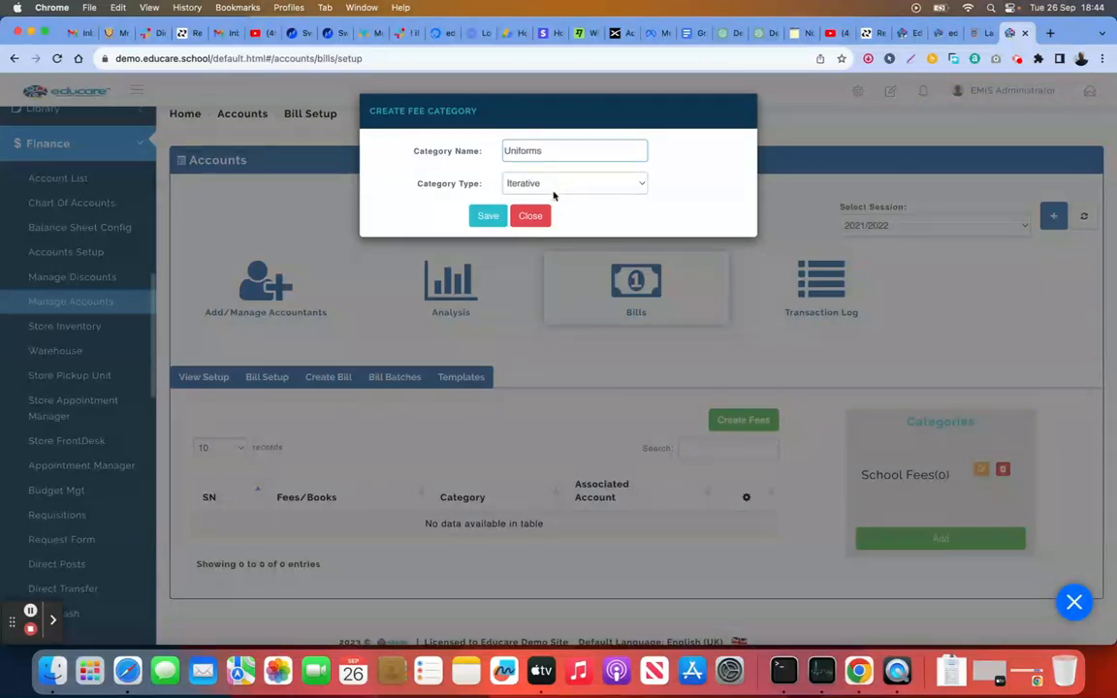
click(488, 217)
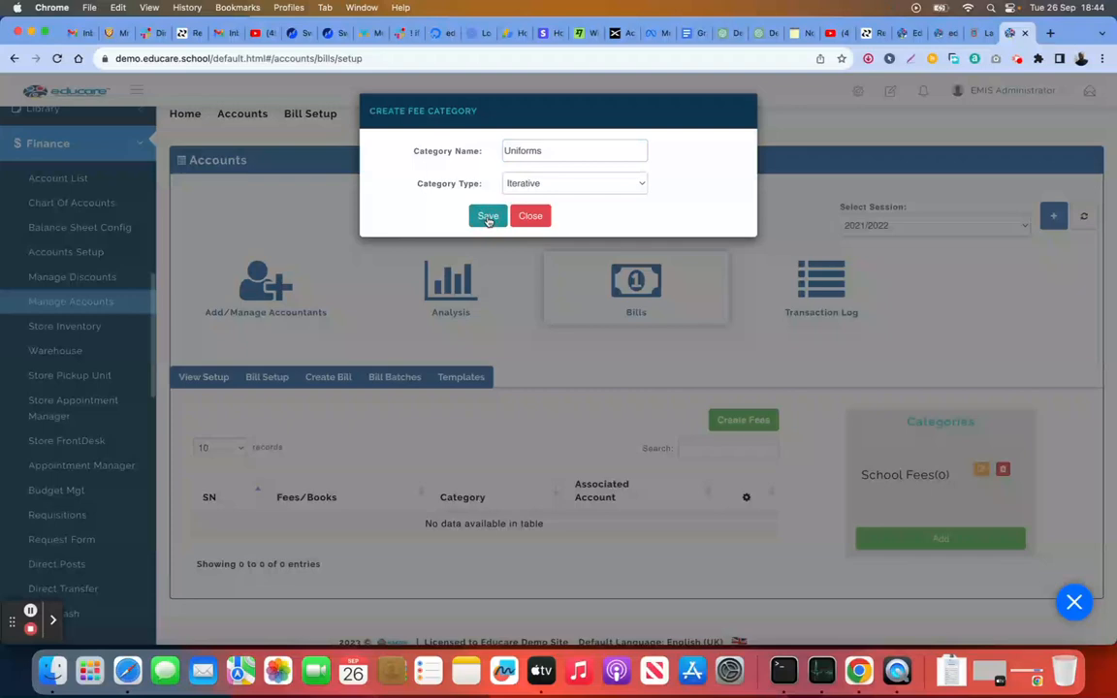
Step: Create a fee named Tuition in the School Fees category, associated with the School Fees EYFS account head
scroll(742, 472, down, 1)
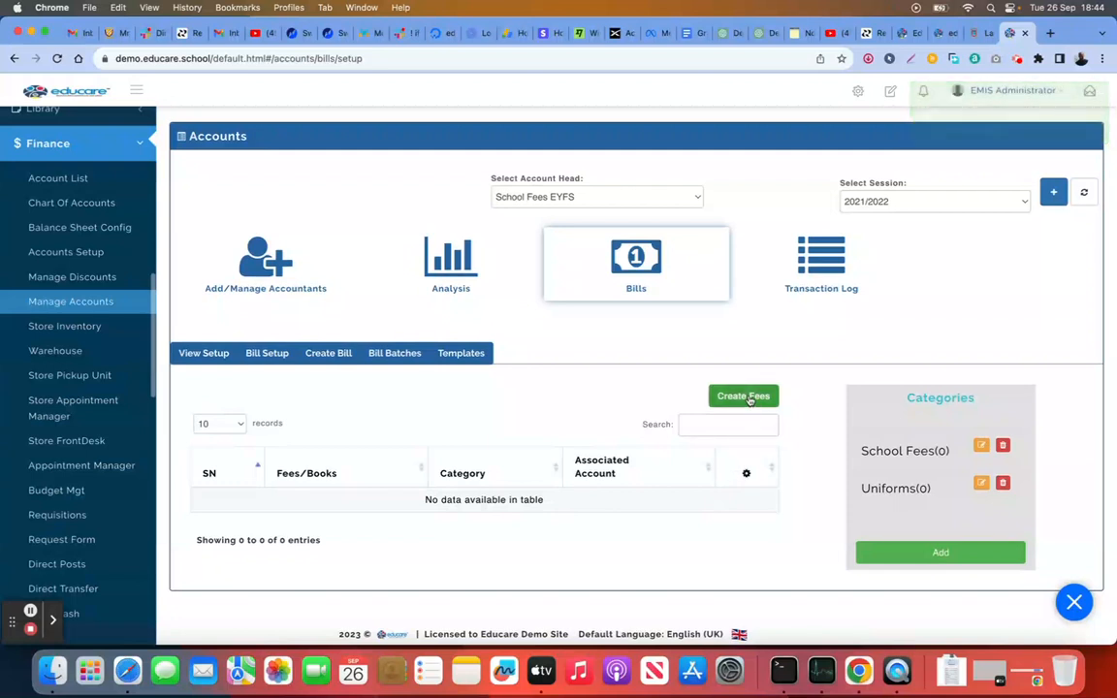
click(749, 395)
click(541, 218)
text(Tuition)
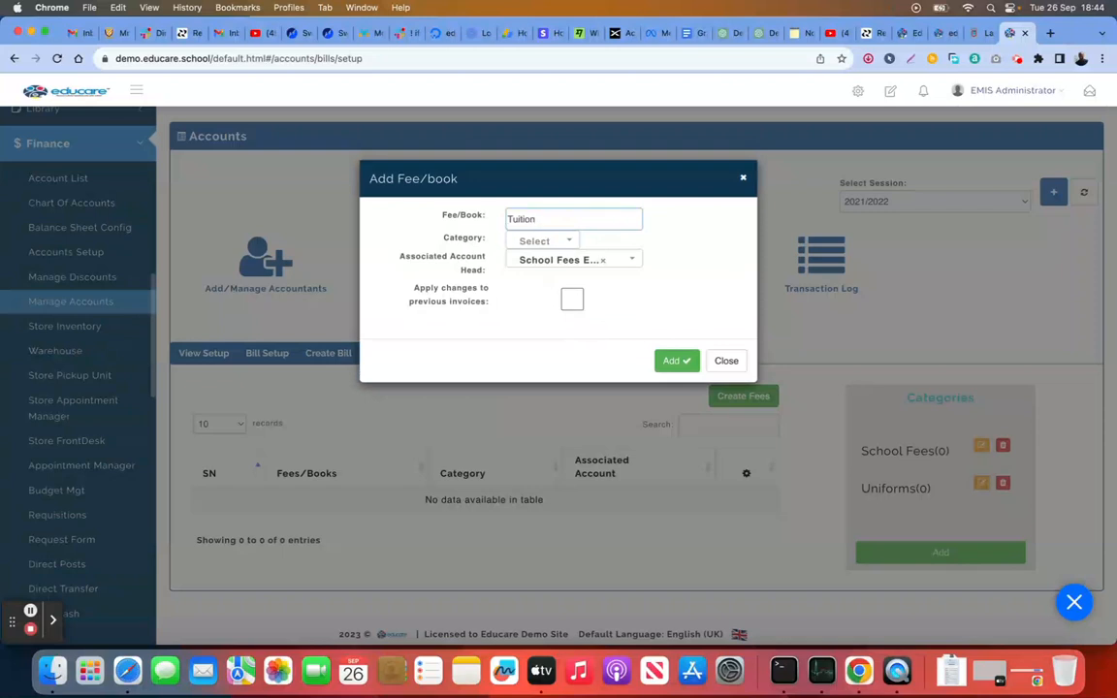
click(535, 241)
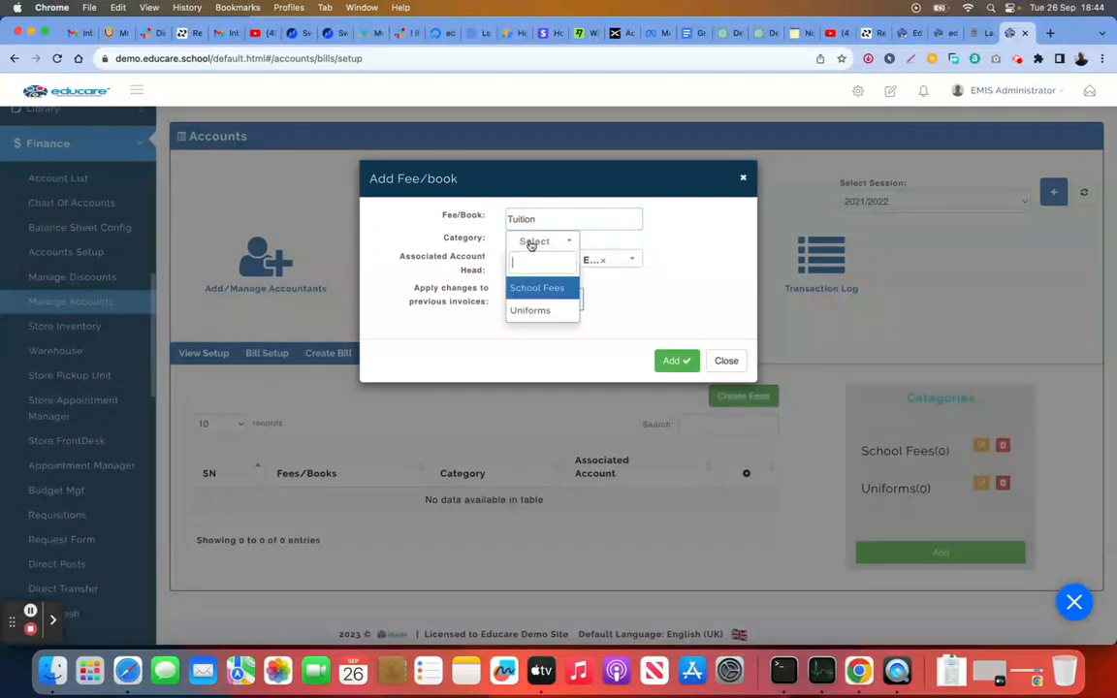
click(529, 290)
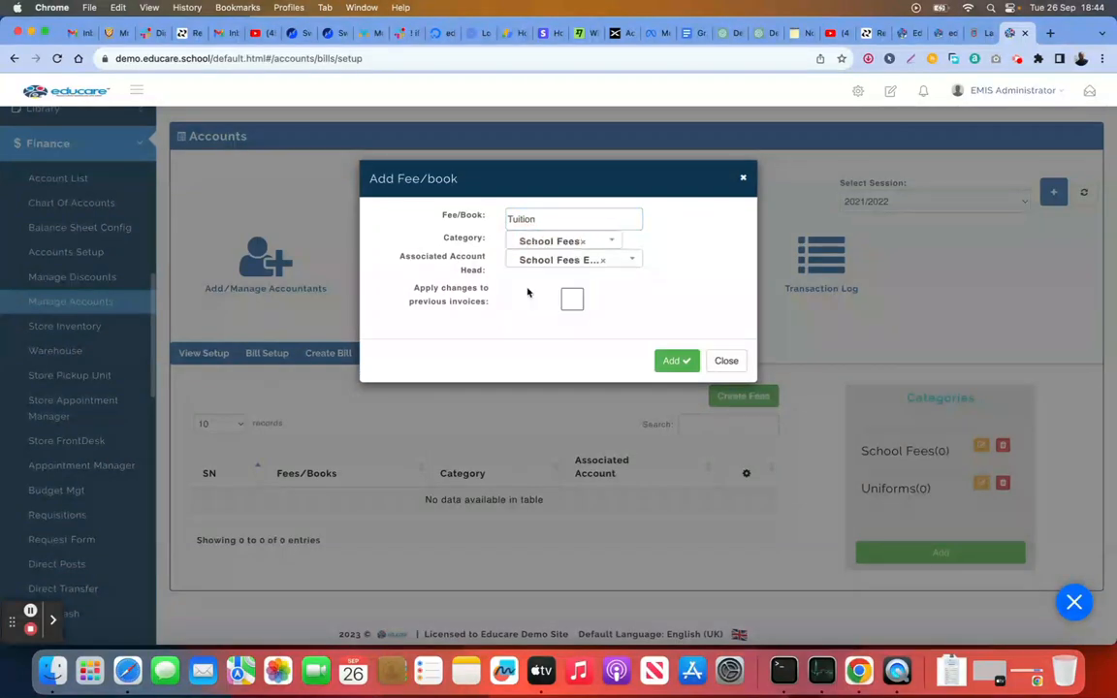
click(570, 260)
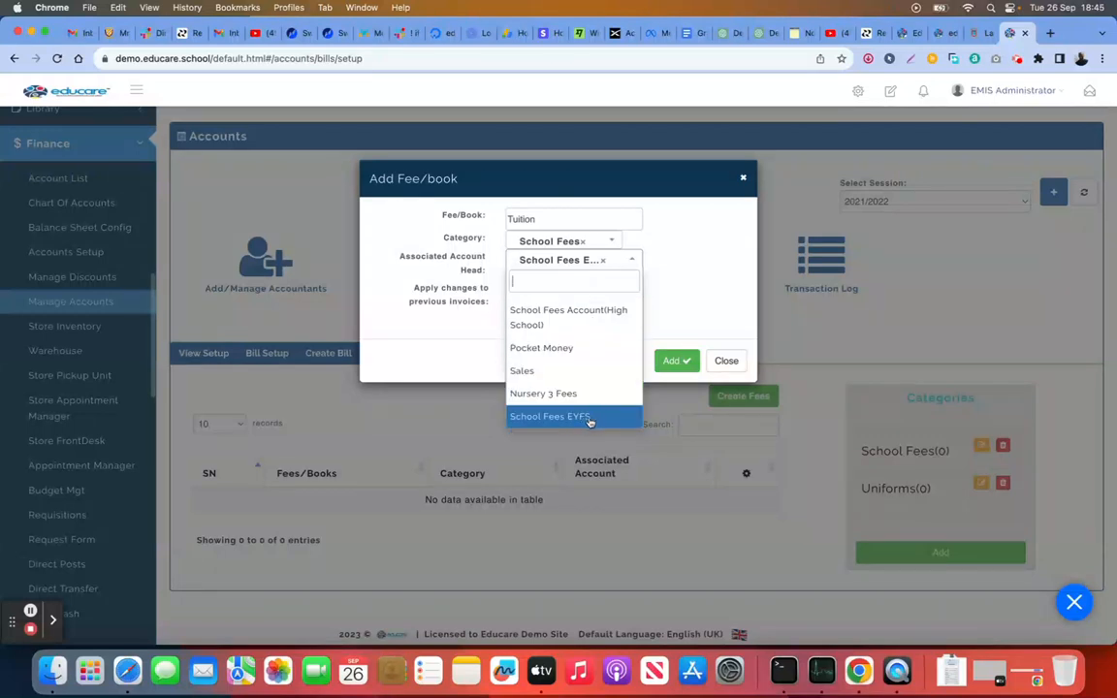
click(582, 419)
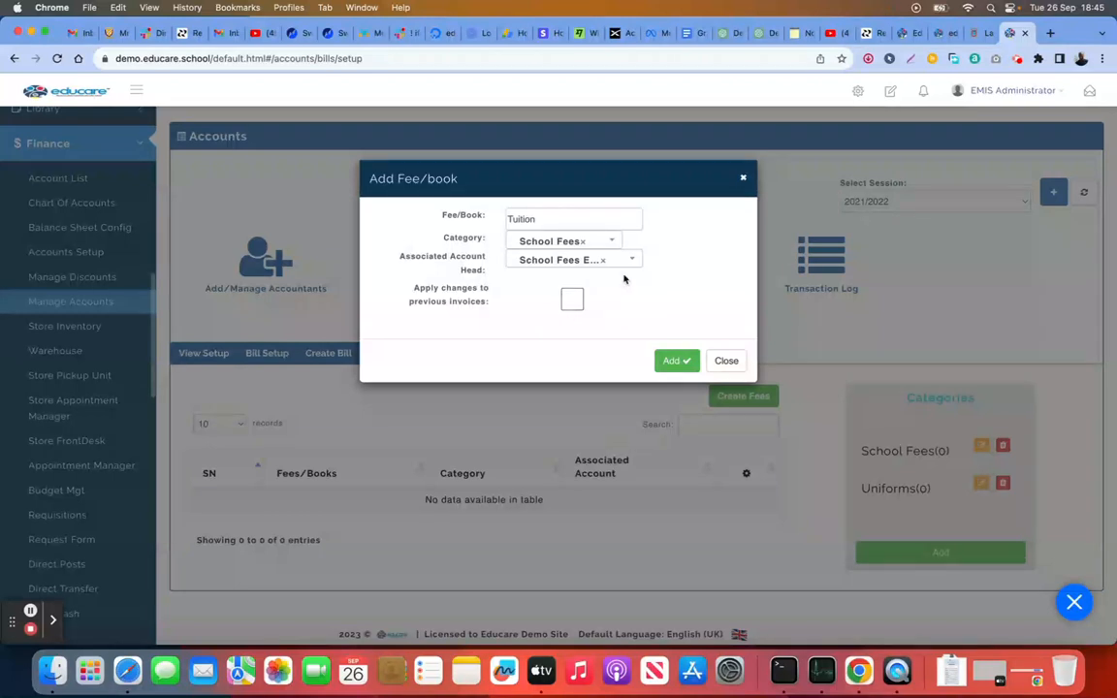
click(670, 363)
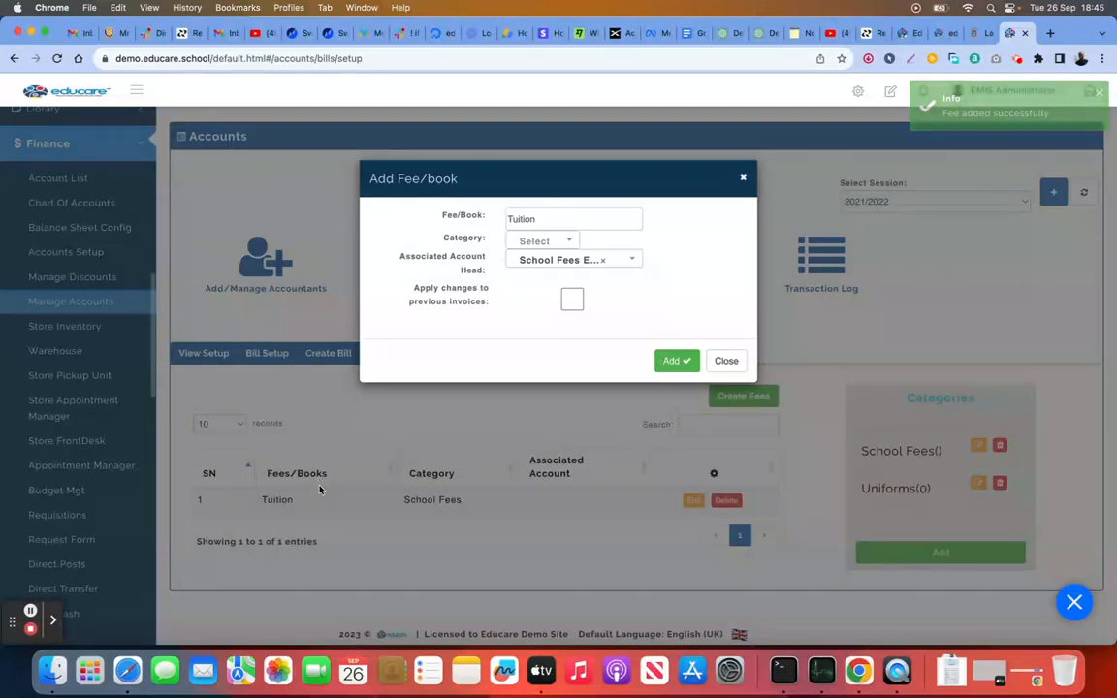
Step: Add a fee named Sundry under the School Fees category
drag(543, 221, 493, 223)
text(Sundry)
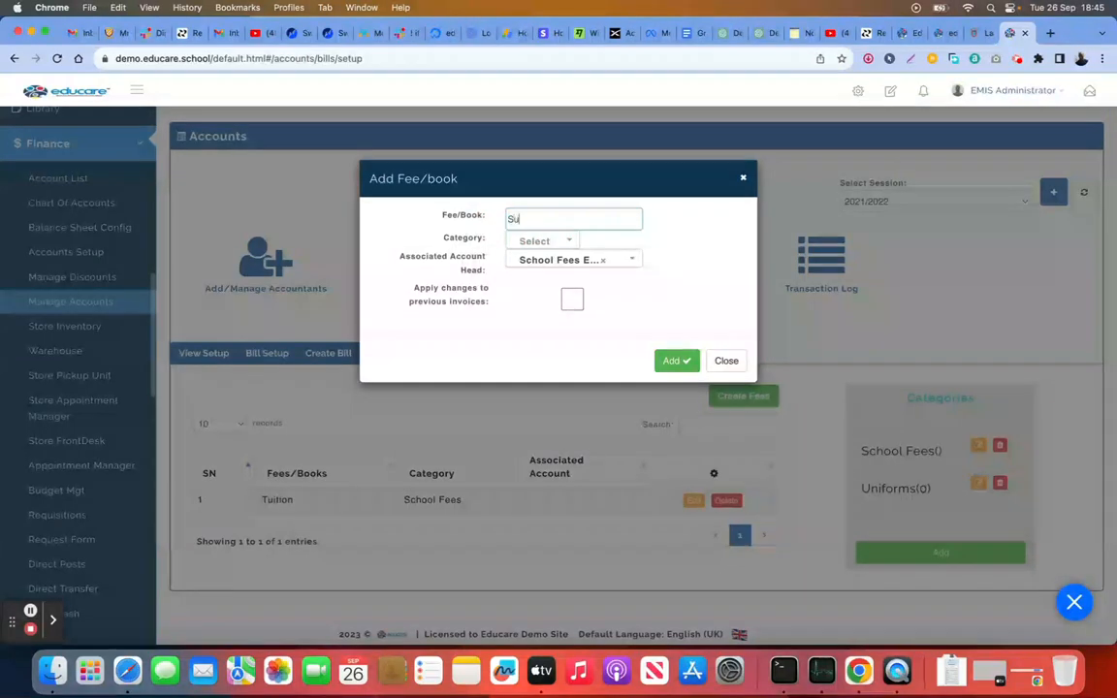
click(543, 241)
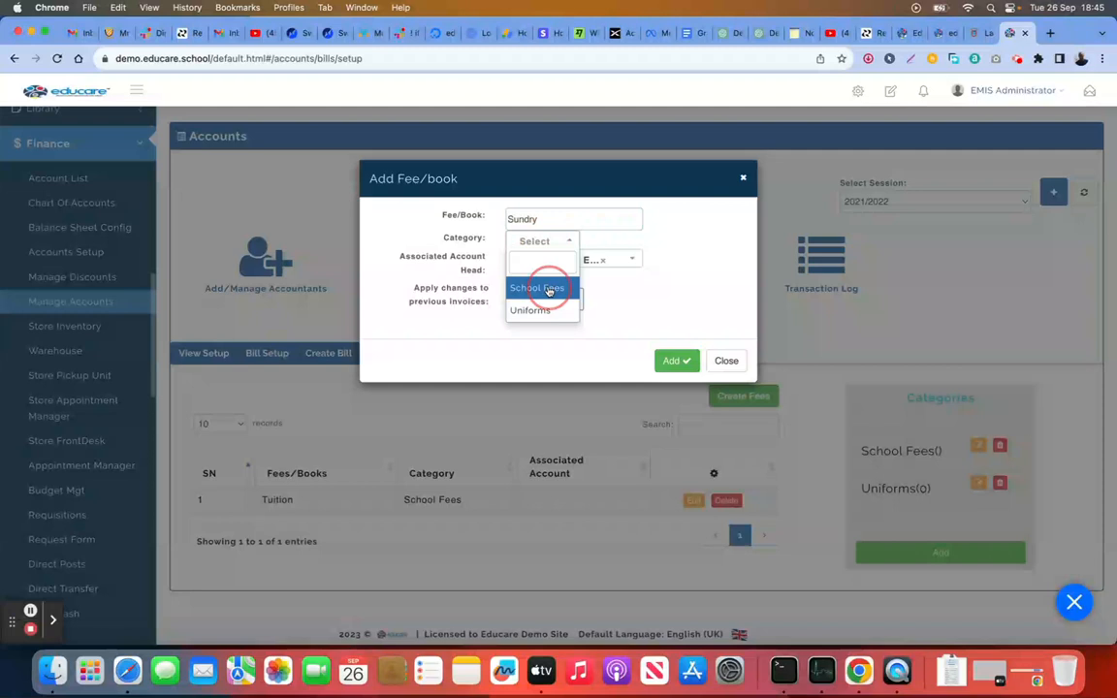
click(544, 287)
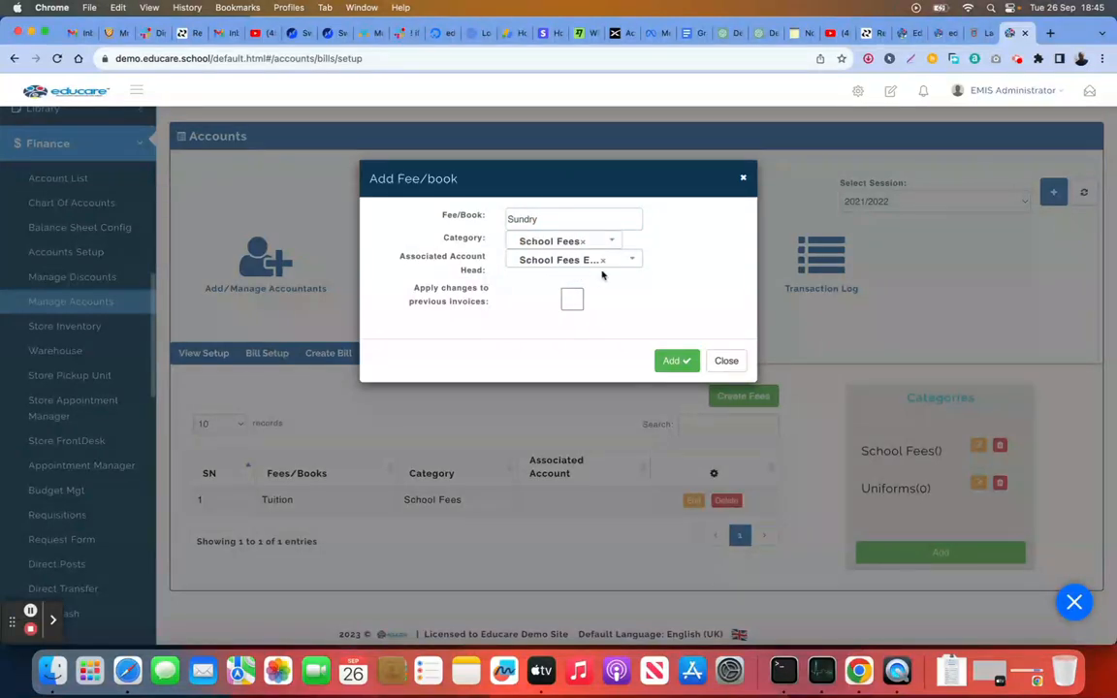
click(672, 362)
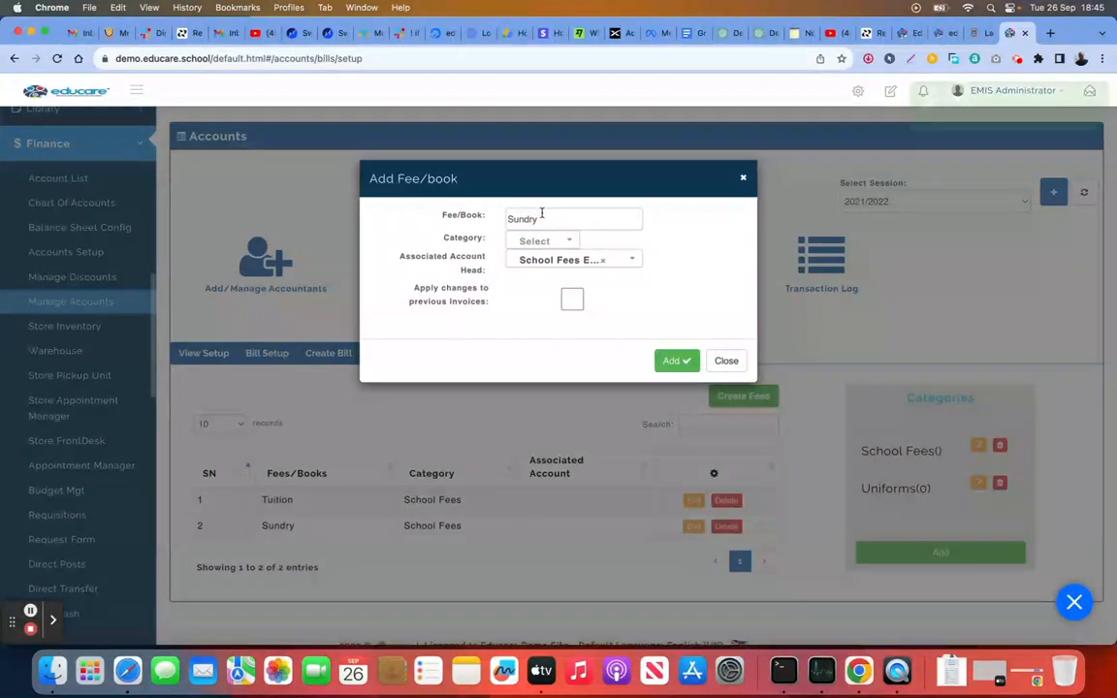
Step: Add a fee named Cardigan under the Uniforms category
click(493, 220)
text(C)
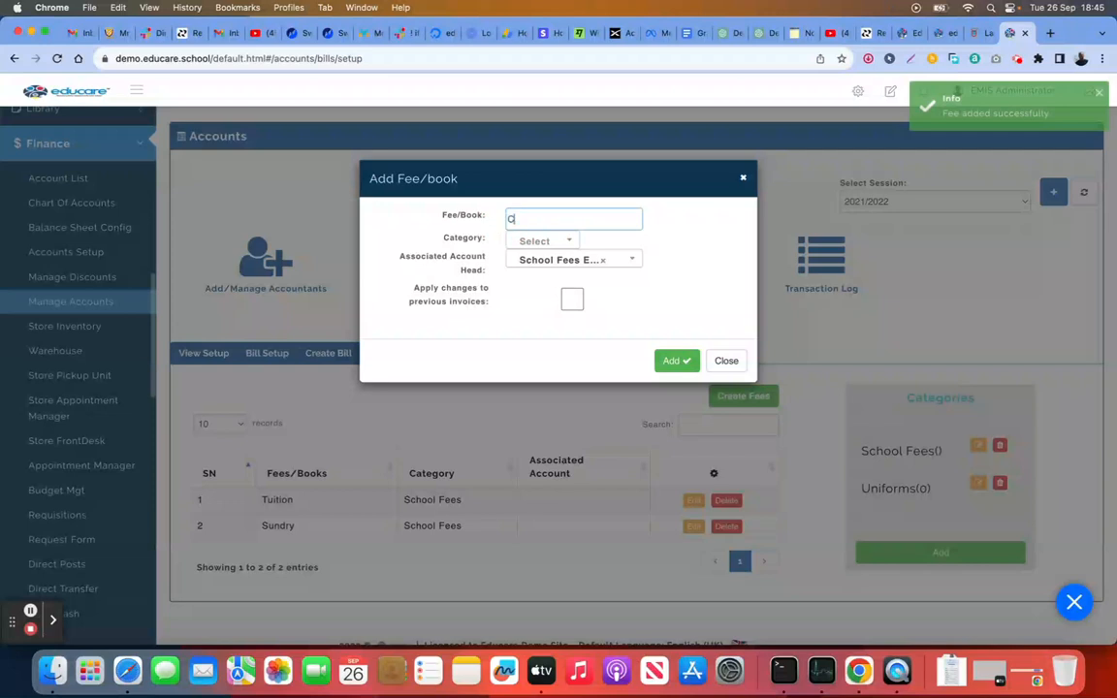
text(ardigan)
click(536, 242)
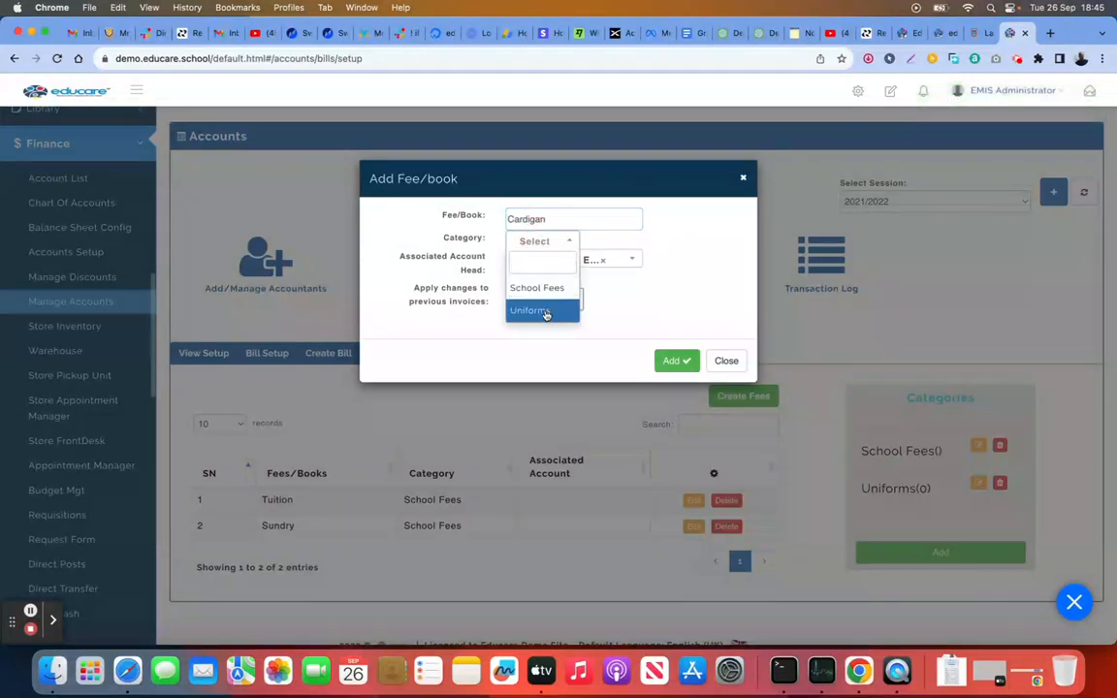
click(543, 310)
click(675, 361)
Step: Add a fee named Socks under the Uniforms category
double_click(523, 219)
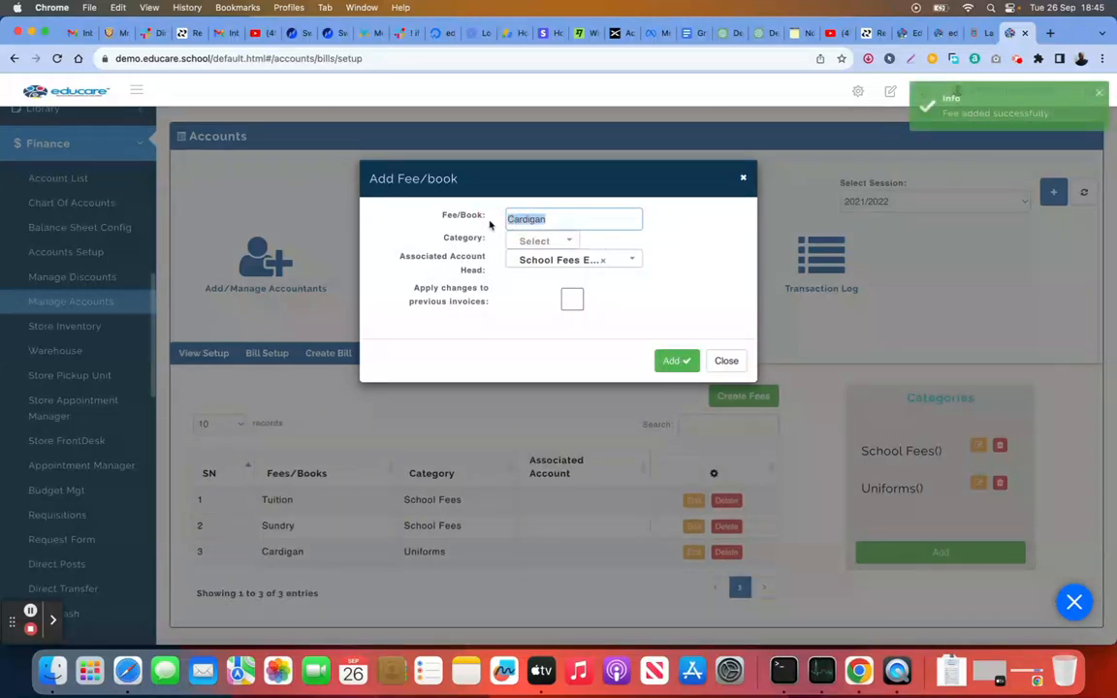
text(Socks)
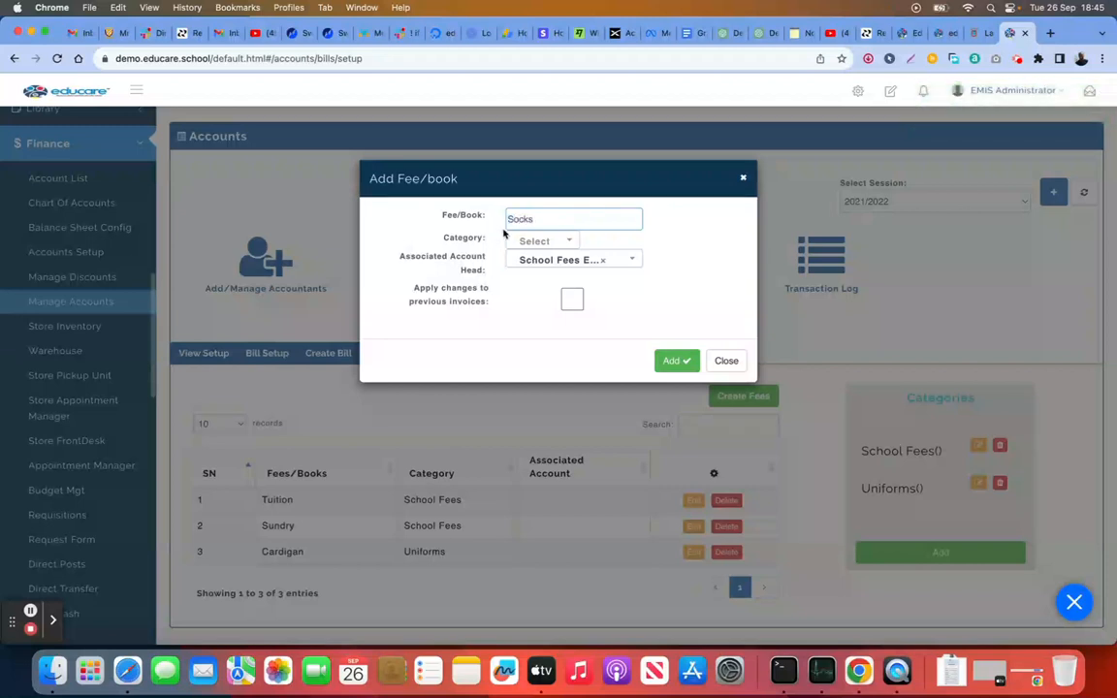
click(534, 241)
click(538, 309)
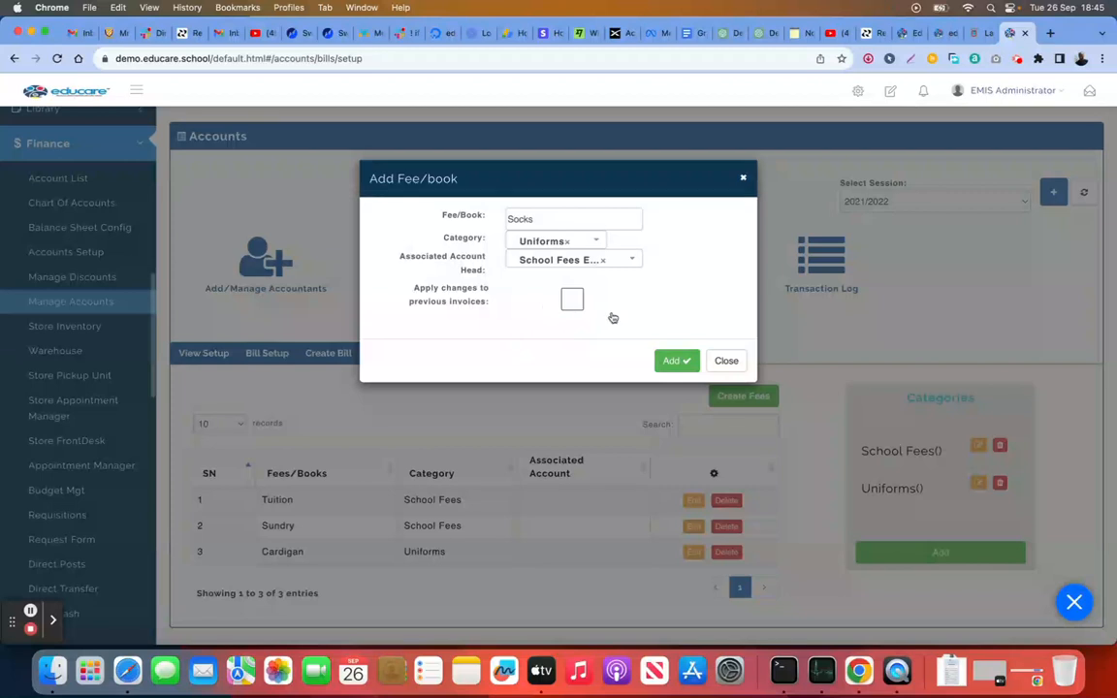
click(676, 360)
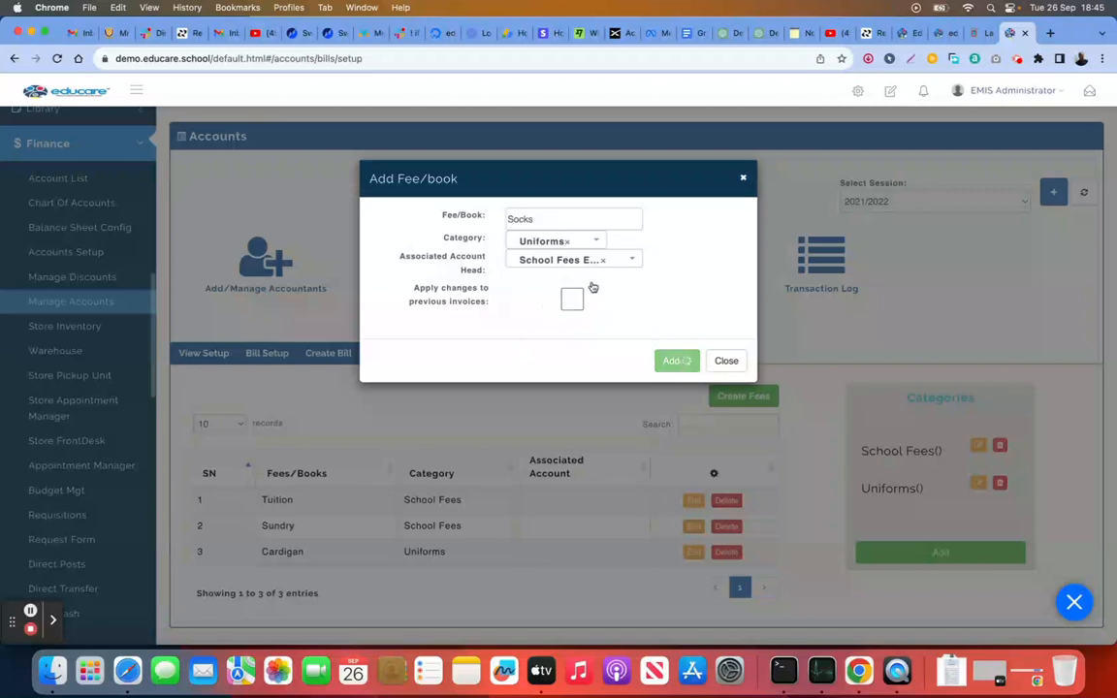
Step: Add a fee named Developmental Fee under the School Fees category
double_click(511, 218)
text(Developmental Fee)
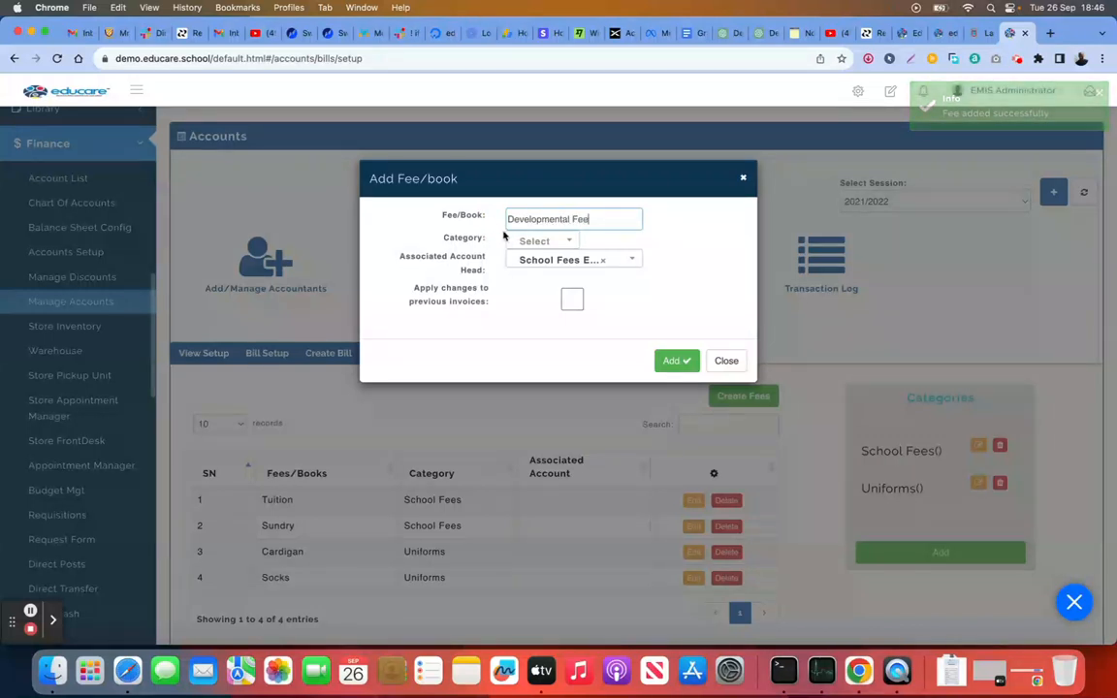
click(528, 241)
click(541, 288)
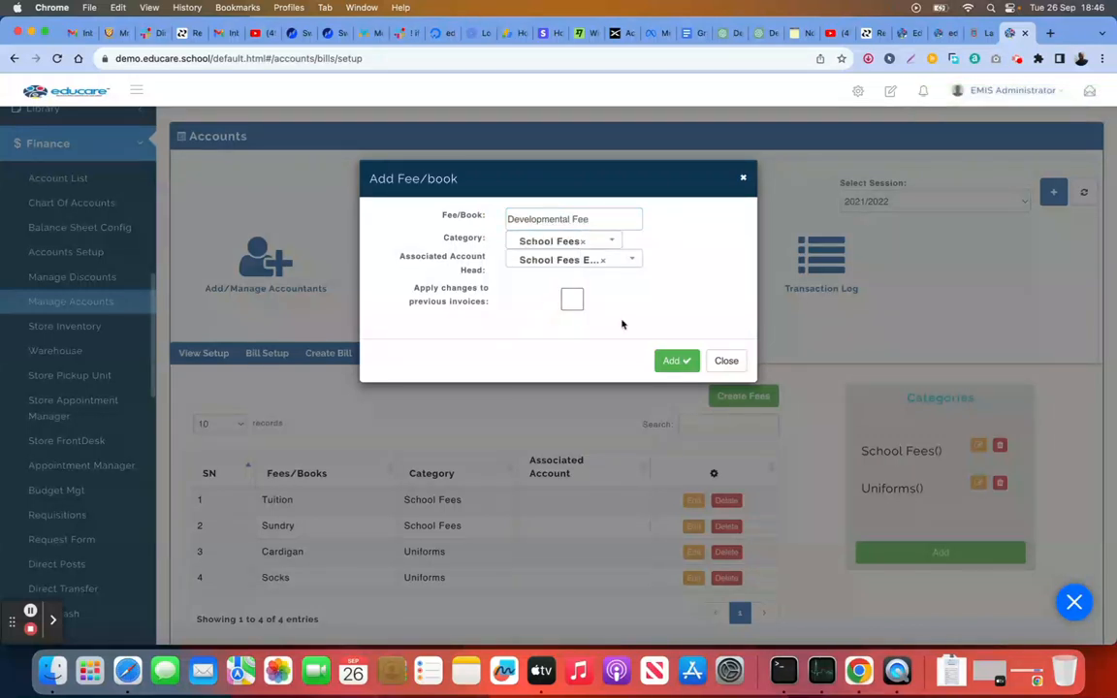
click(673, 361)
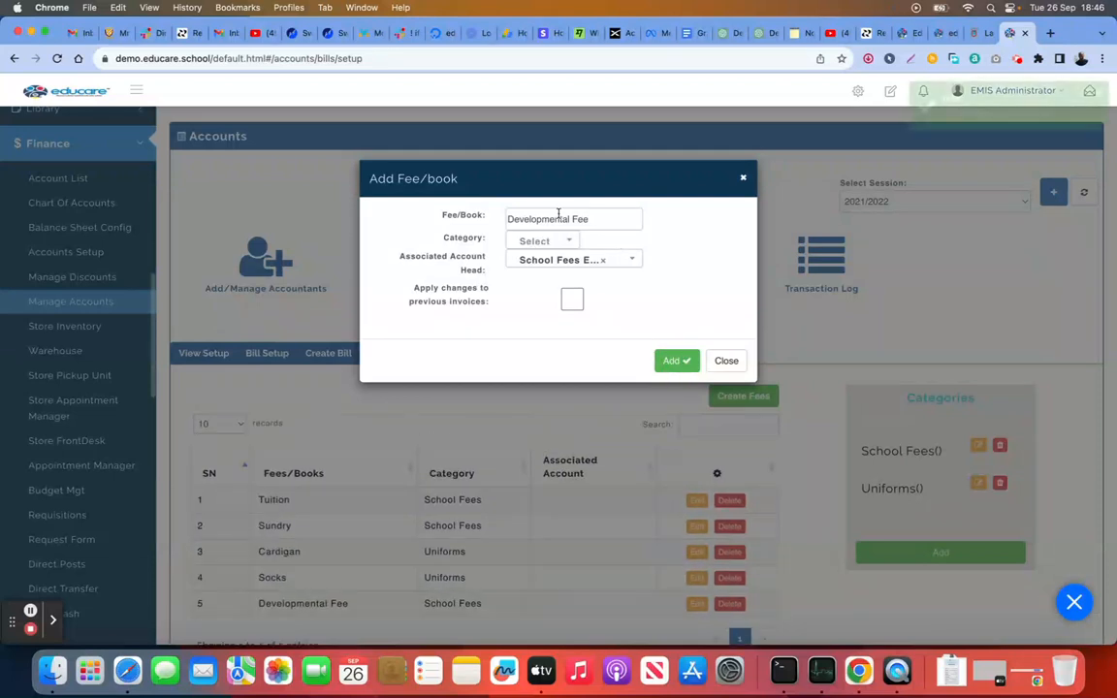
Step: Add a fee named Christmas party under the School Fees category and finish adding fees
drag(601, 217, 503, 226)
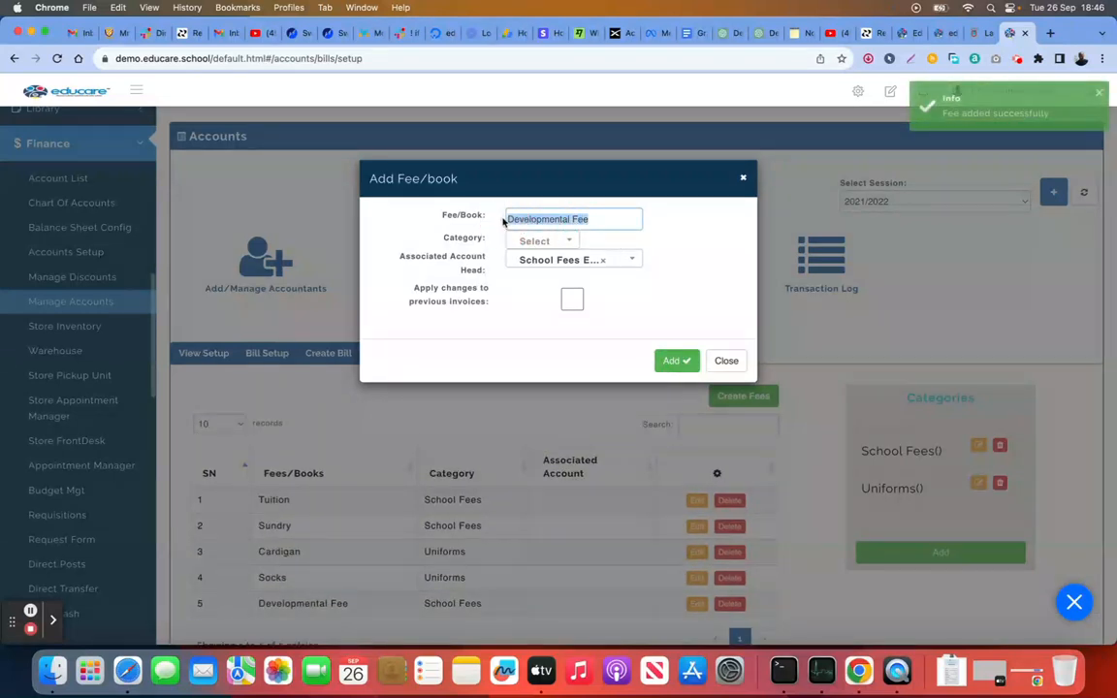
text(Christmas party)
click(529, 241)
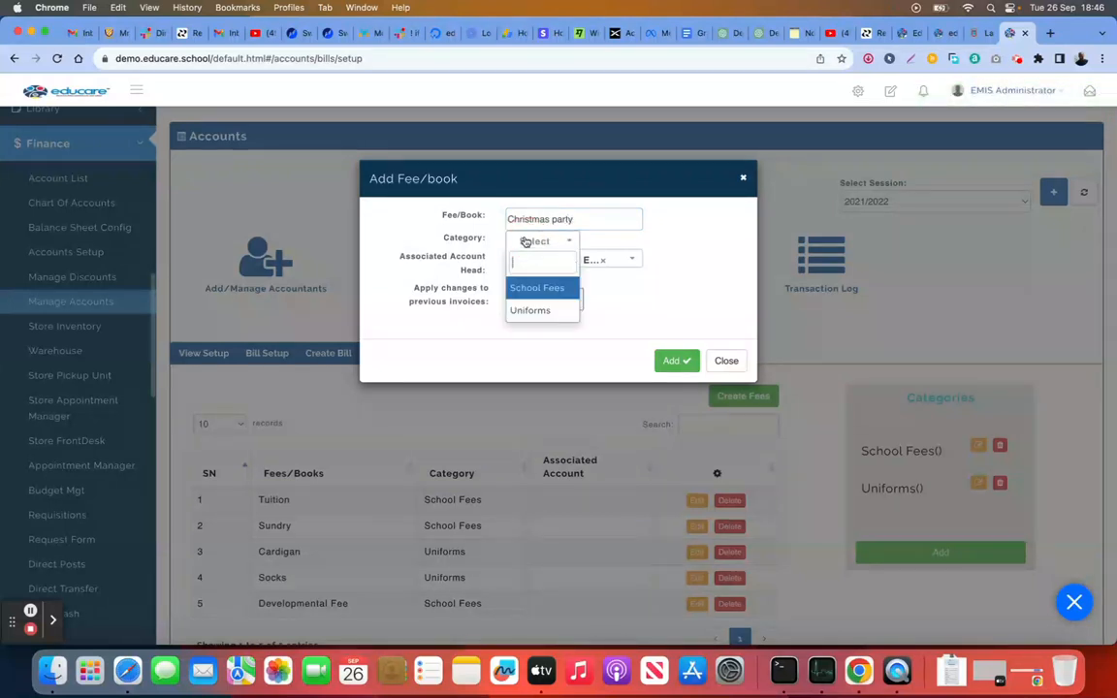
click(539, 289)
click(678, 361)
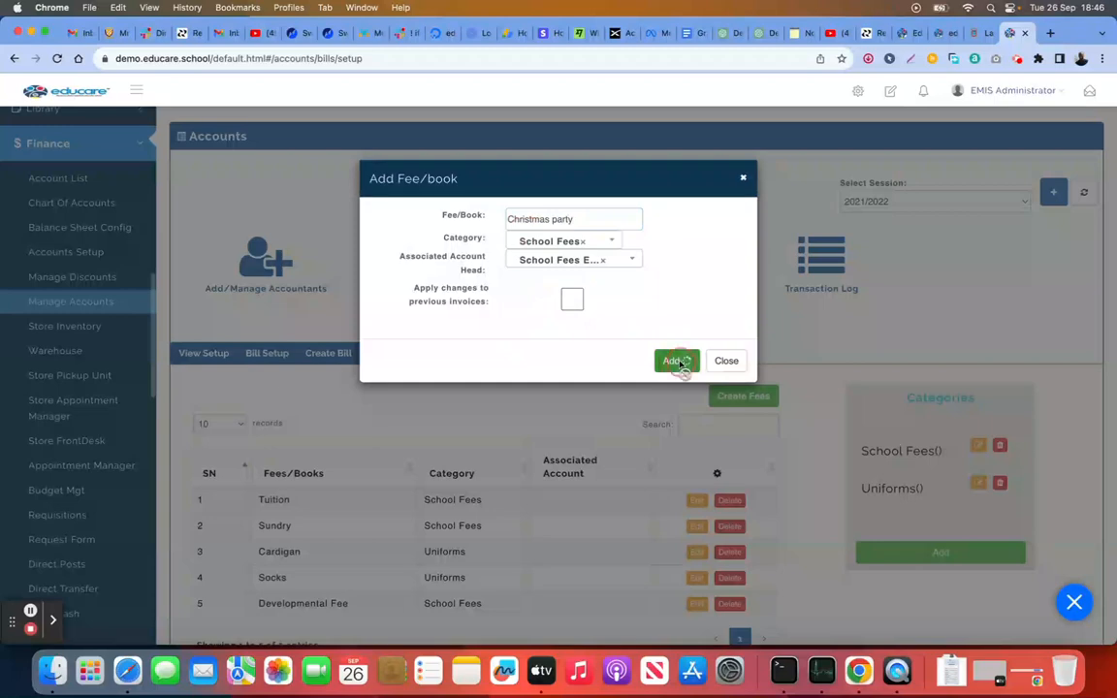
click(727, 362)
scroll(586, 439, down, 3)
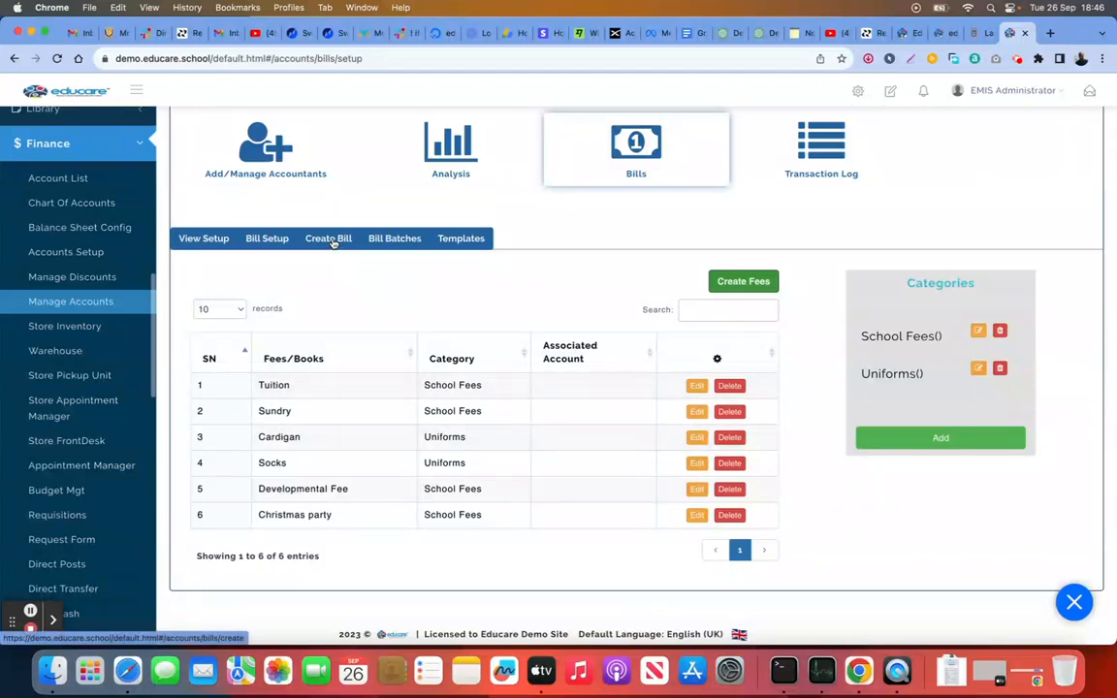
Step: View the School Fees EYFS account's Analysis dashboard, and return to its bills
scroll(528, 291, up, 3)
click(461, 262)
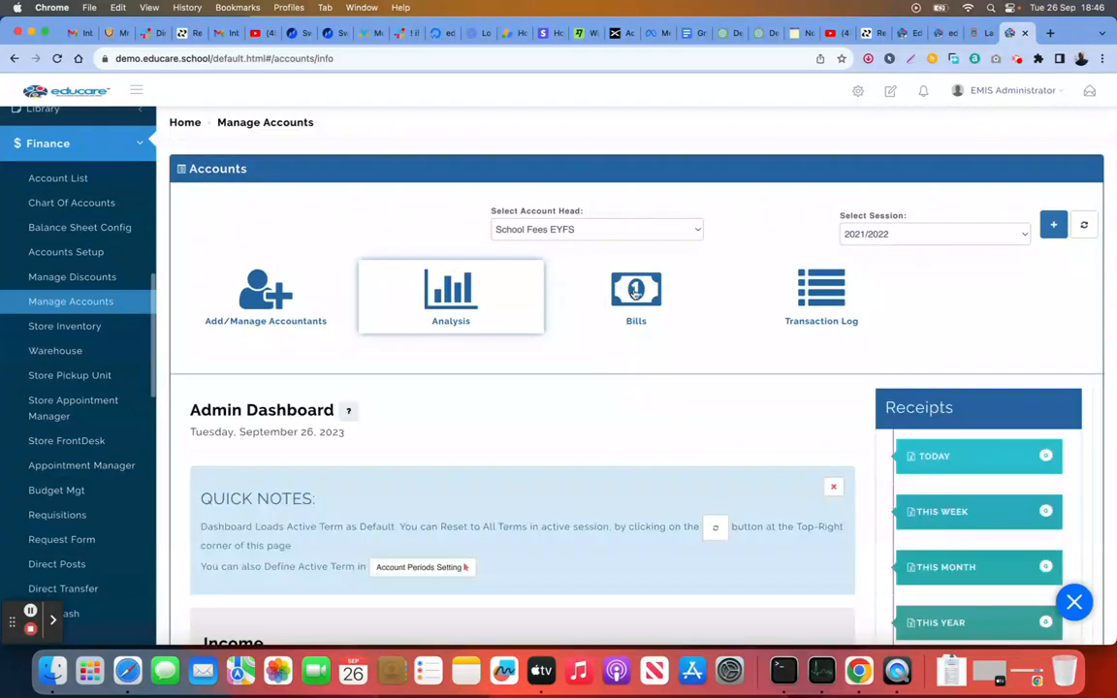
click(635, 293)
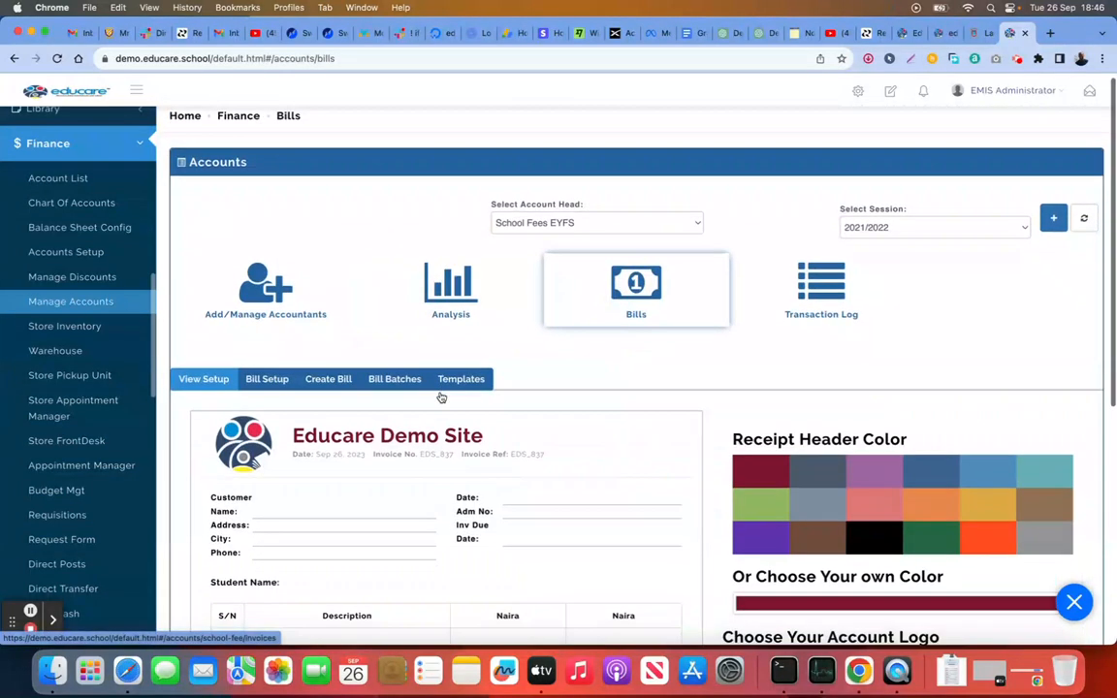
Step: Start creating a bill for the School Fees EYFS account and select FIRST TERM as its term
scroll(441, 397, down, 2)
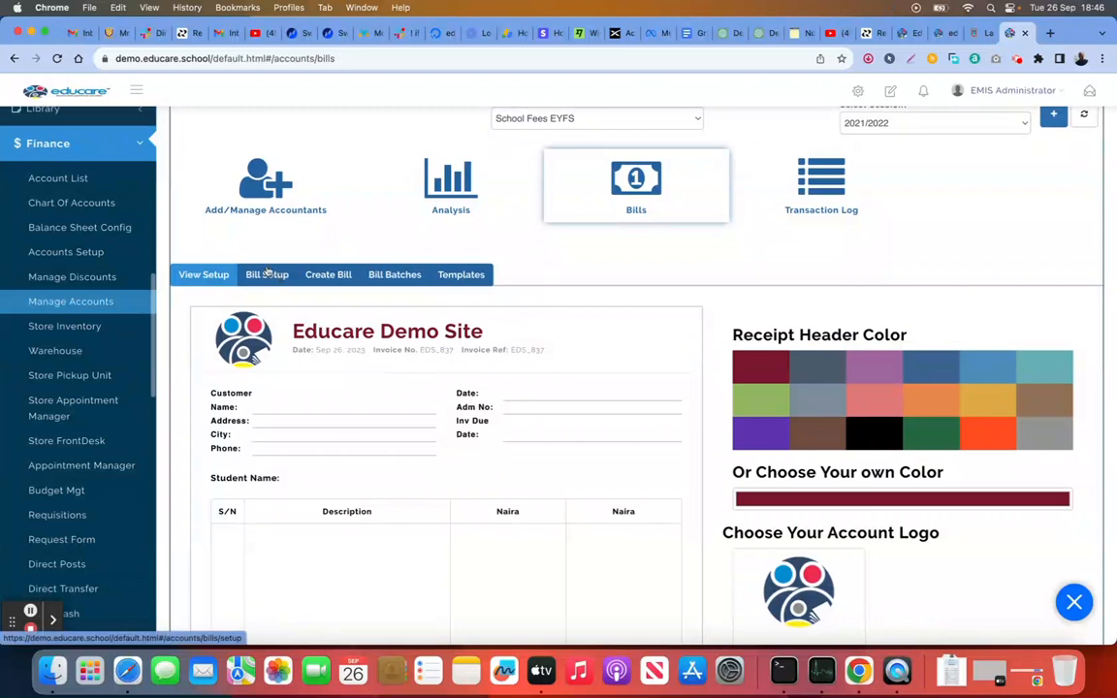
click(329, 276)
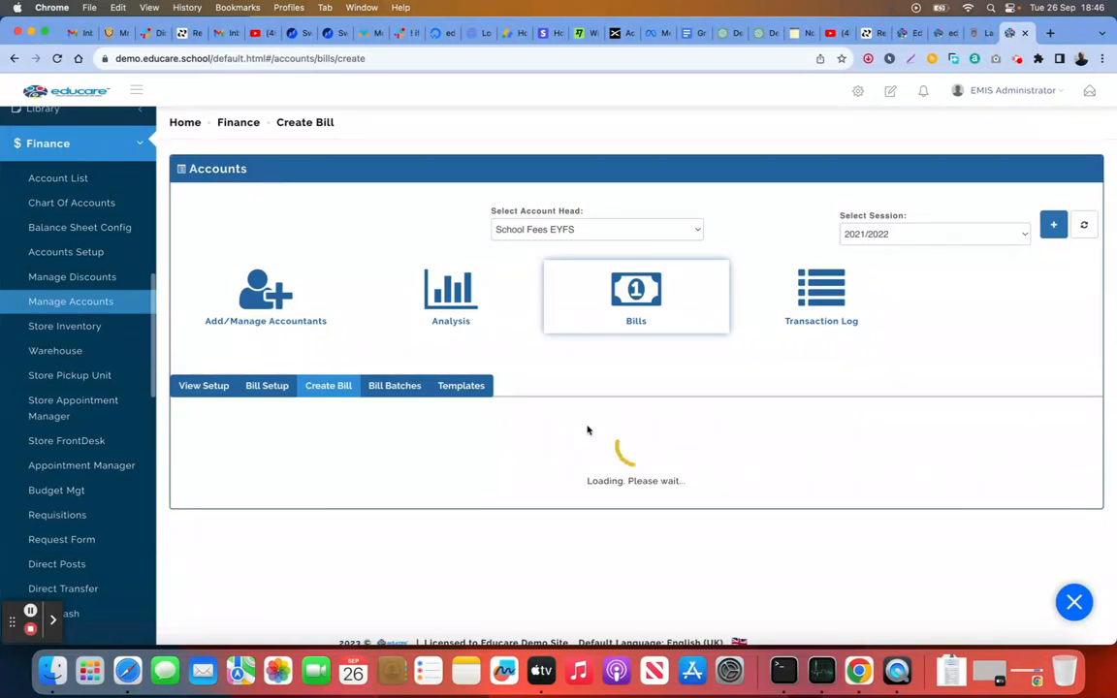
scroll(586, 429, down, 1)
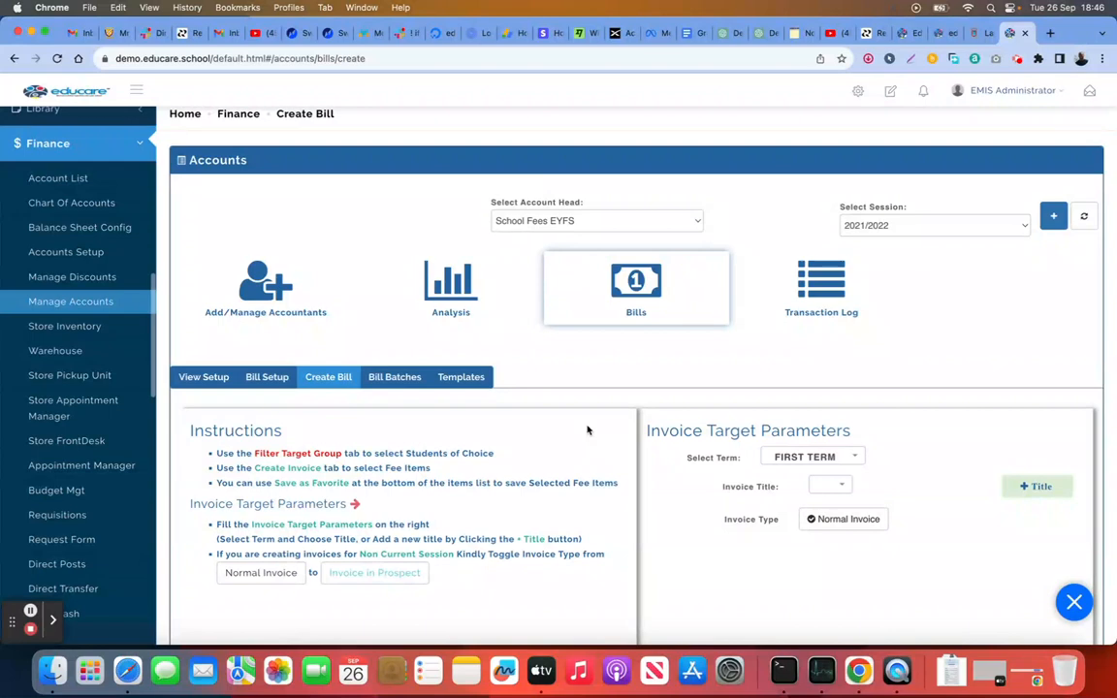
scroll(587, 429, down, 4)
click(812, 284)
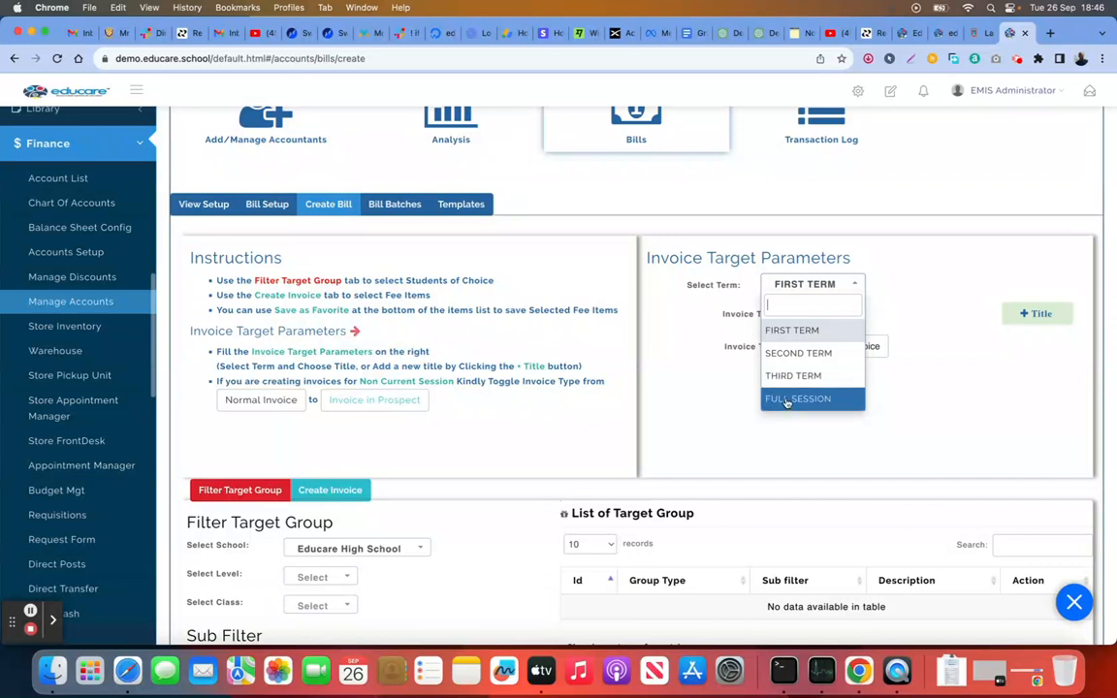
click(798, 331)
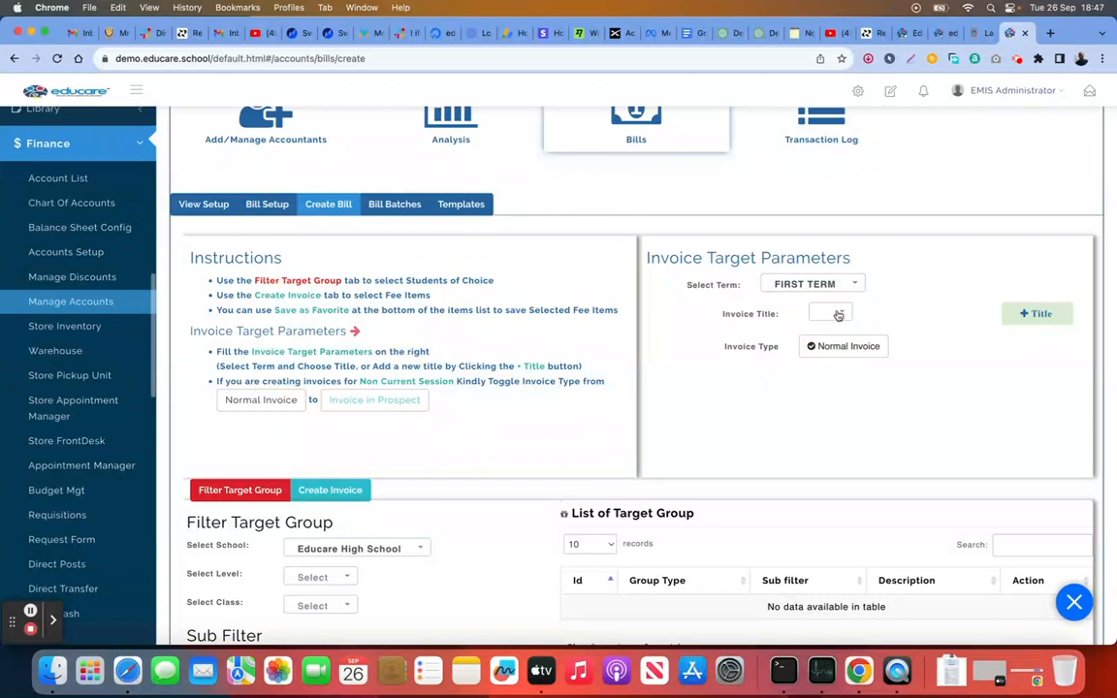
Step: Set the invoice title to FIRST TERM BILL in the invoice target parameters
click(837, 315)
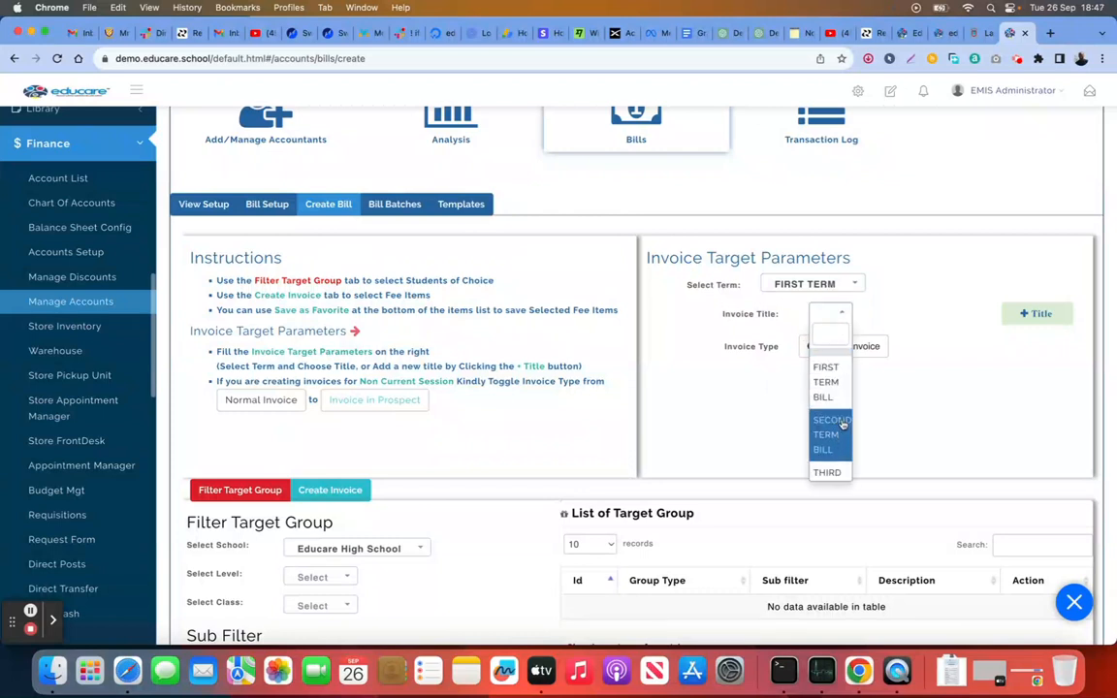
scroll(842, 424, down, 5)
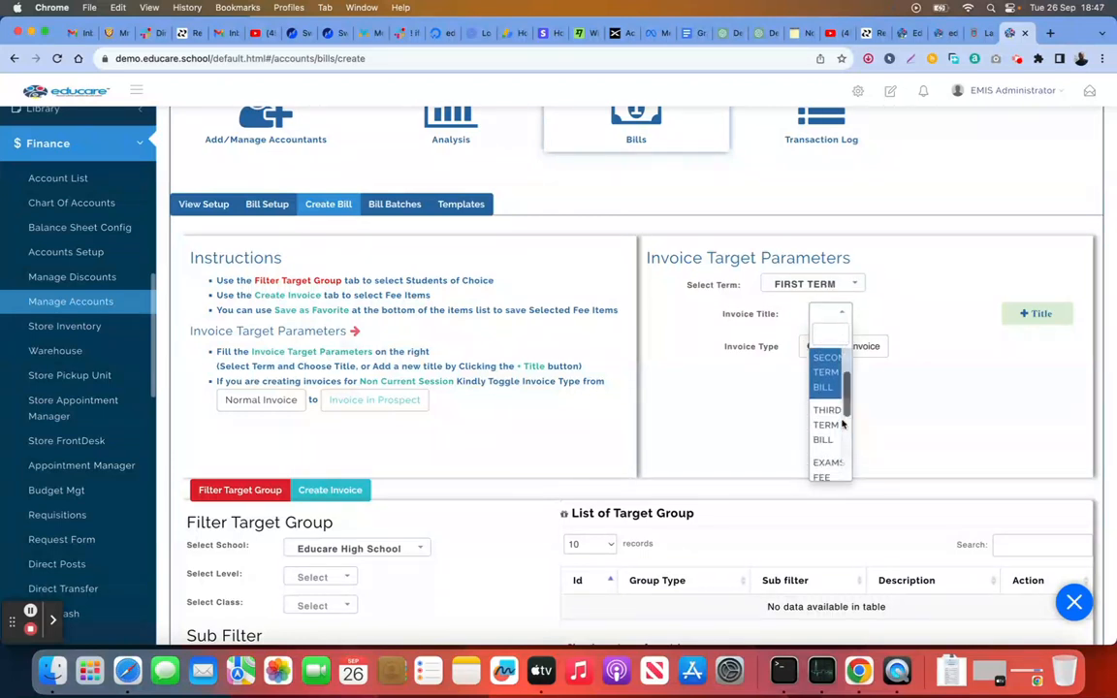
scroll(839, 407, up, 5)
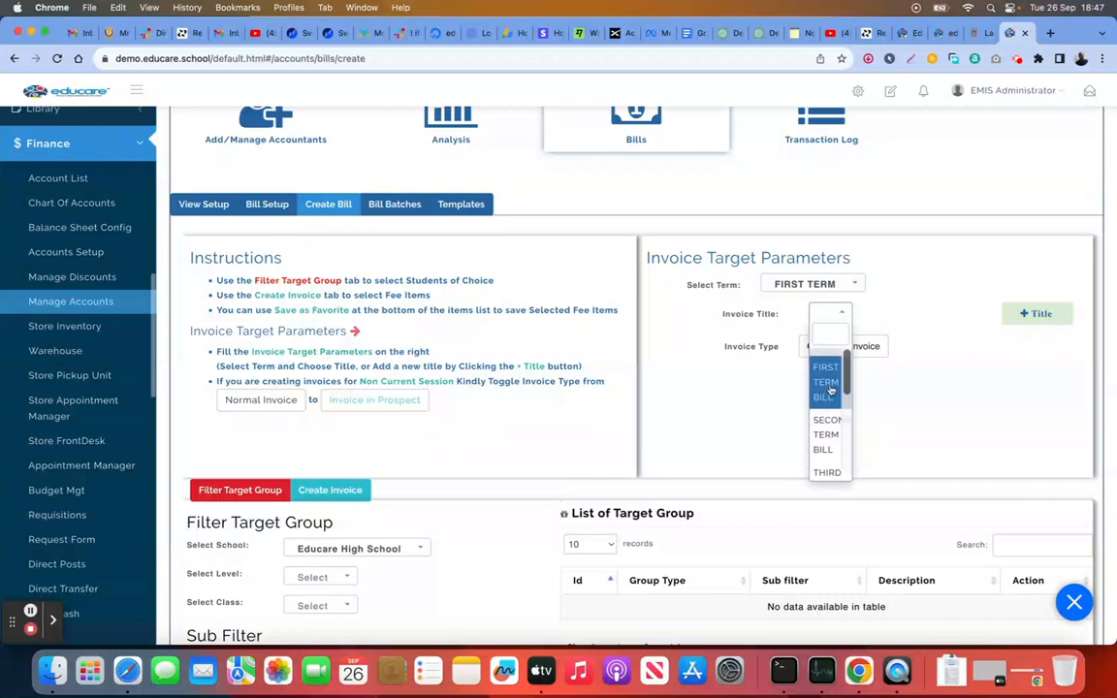
click(830, 386)
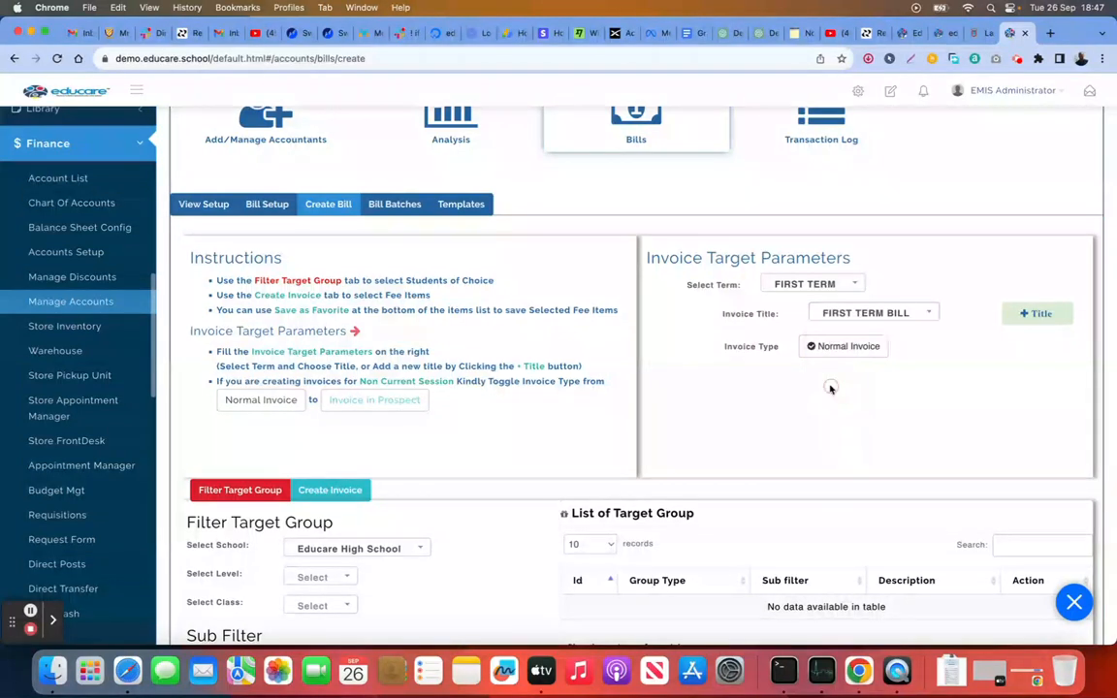
Step: Add a new invoice title named First Term EYFS and select it as the bill's invoice title
click(1033, 315)
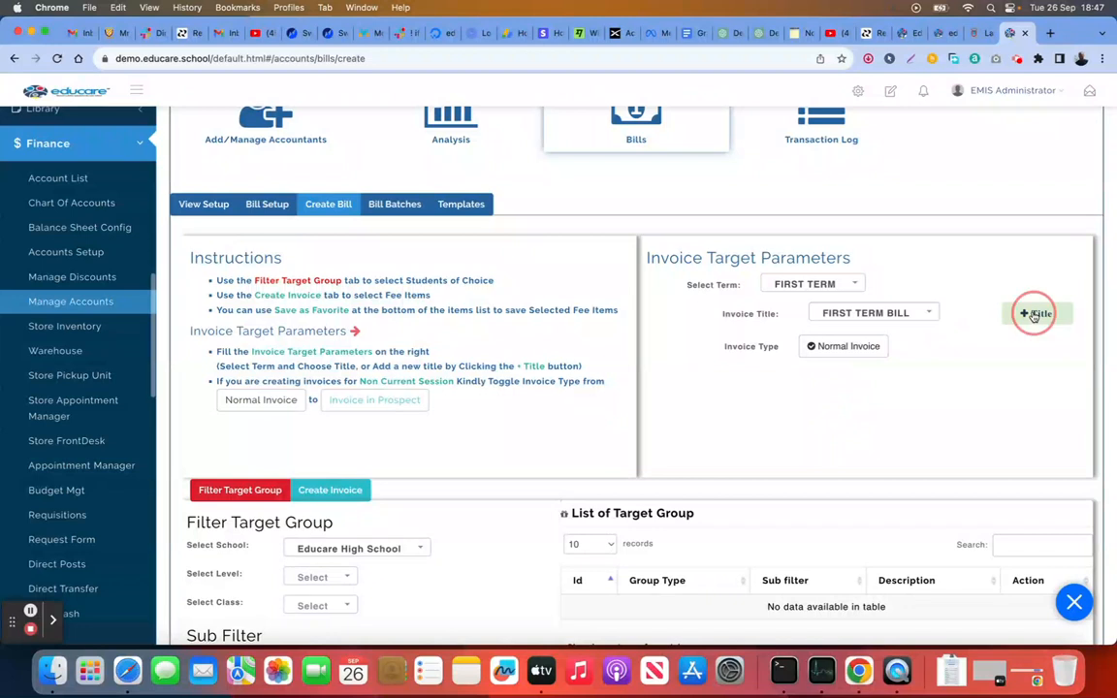
click(928, 346)
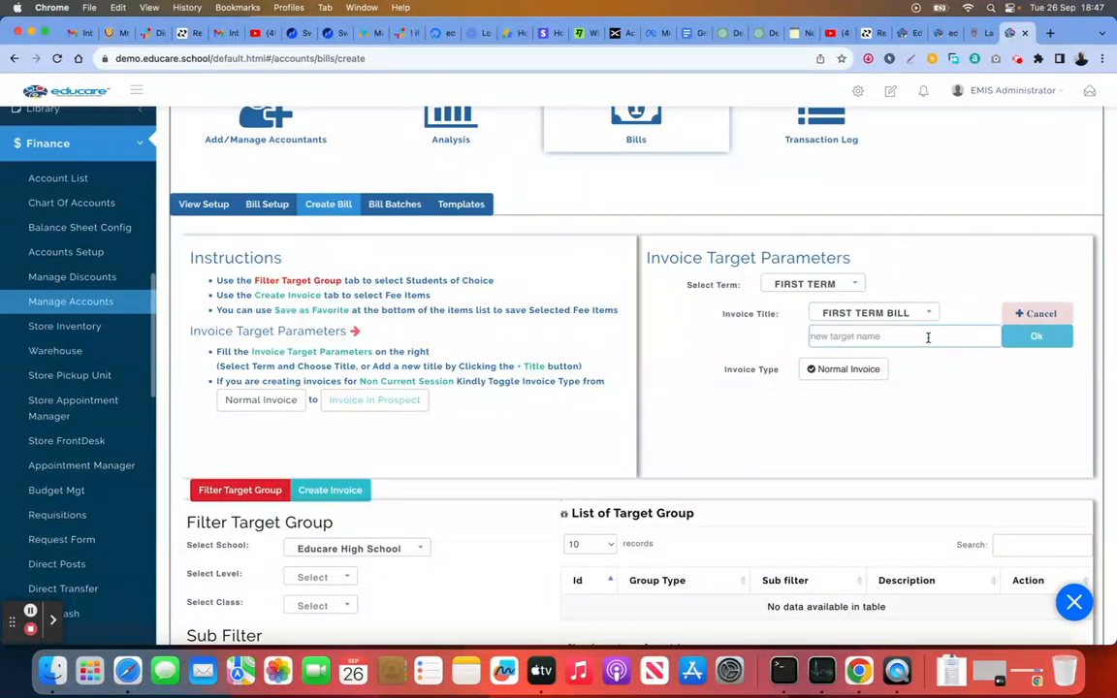
text(FI)
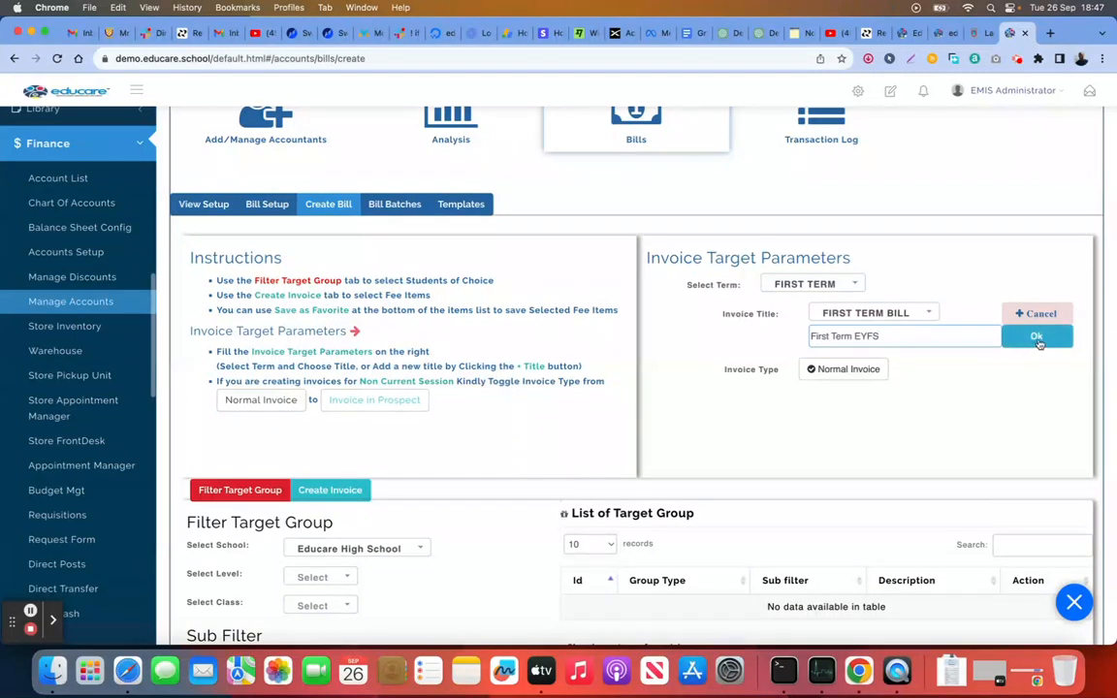
click(1036, 338)
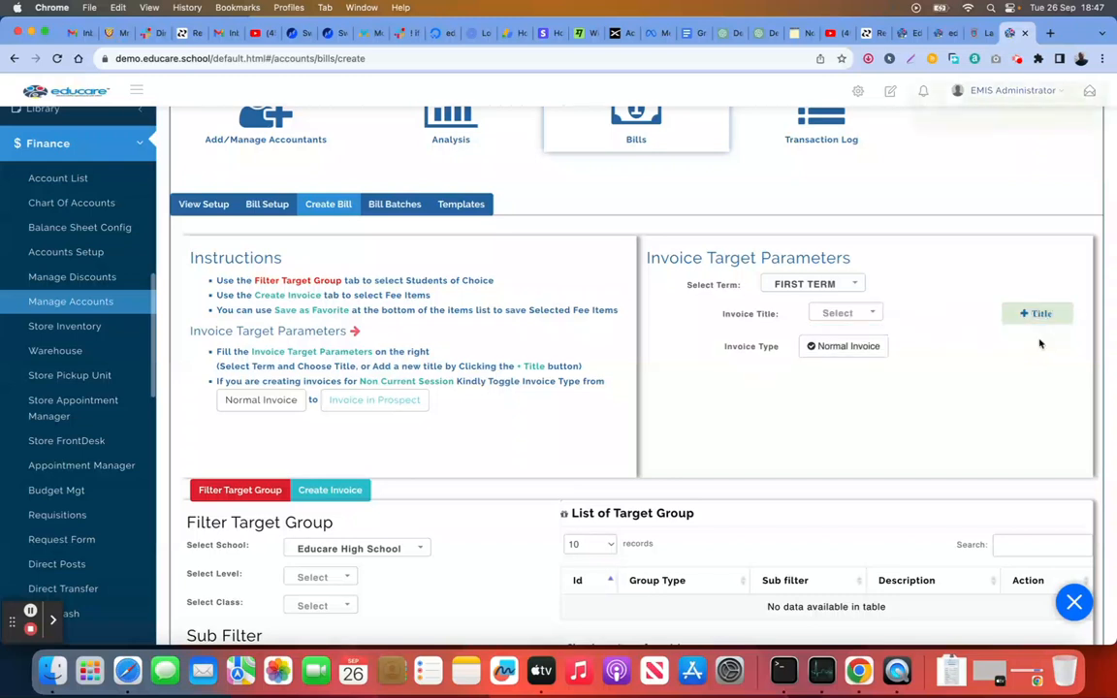
click(852, 314)
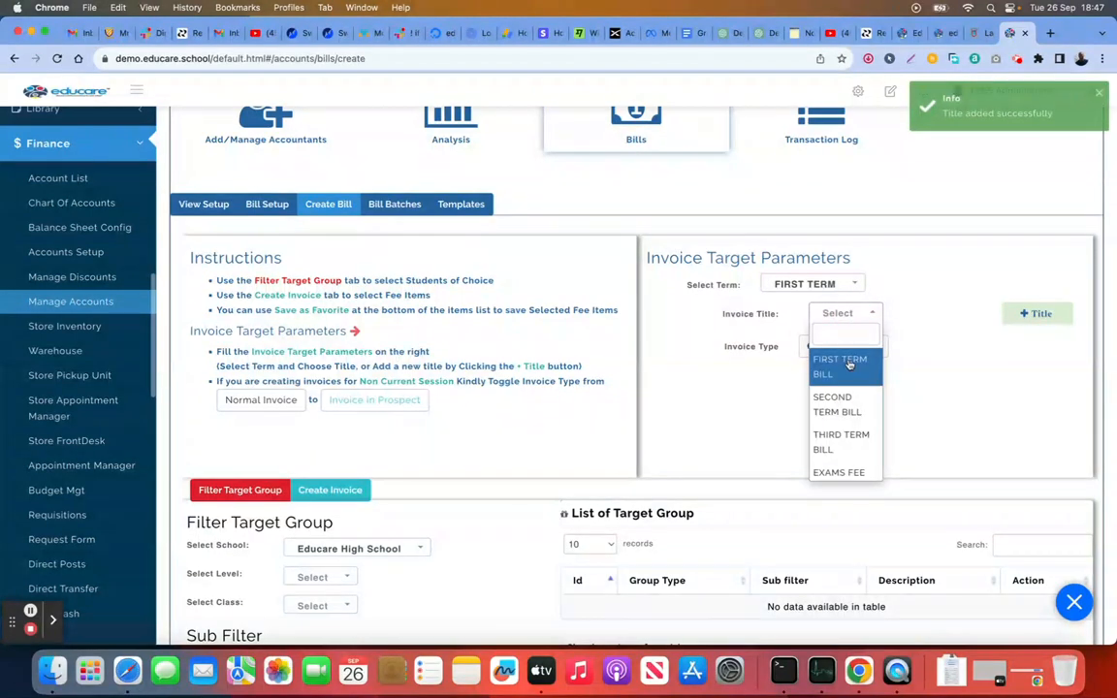
text(ey)
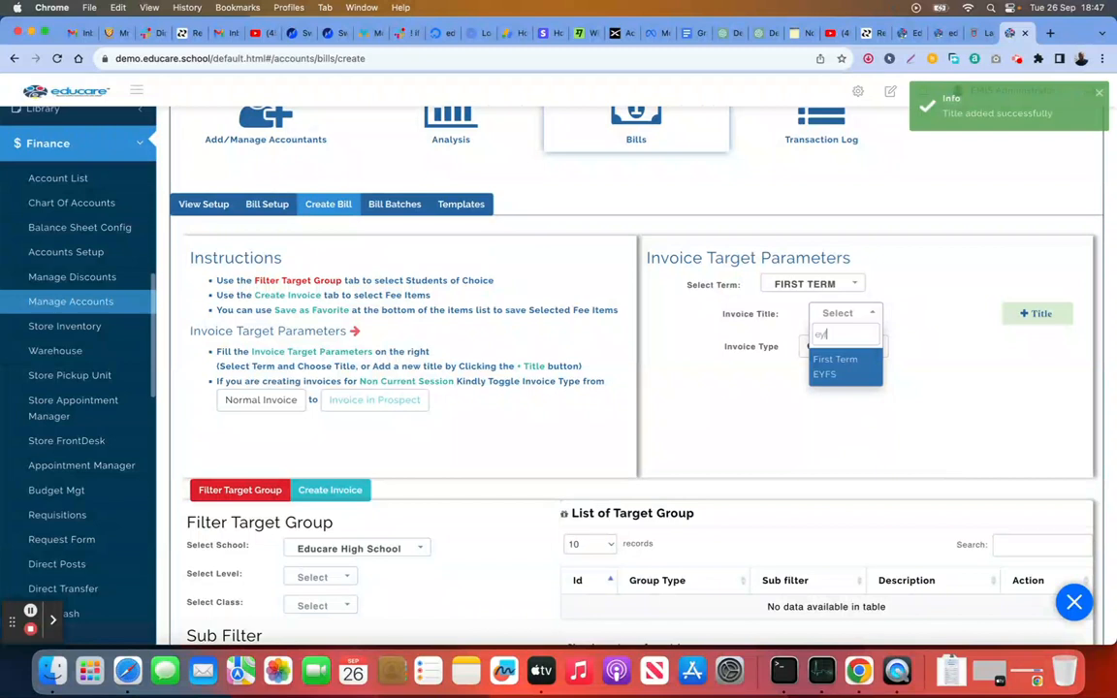
click(843, 376)
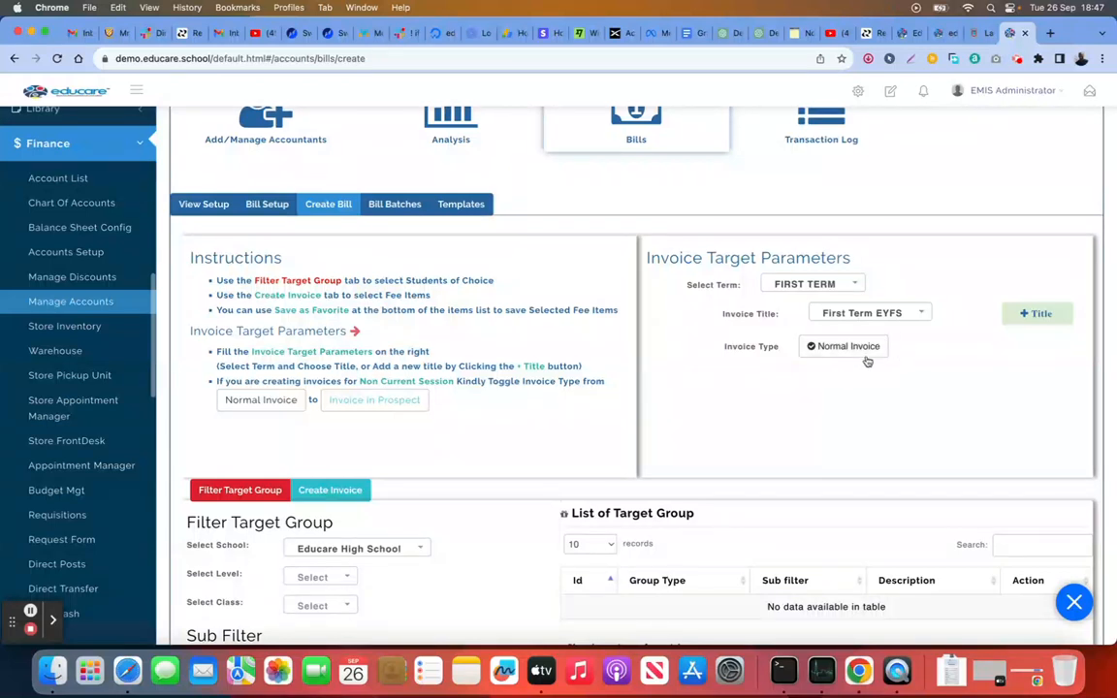
Step: Try the Invoice in Prospect type with Educare Junior School, YEAR 1 and Year 1 GOLD as expected class data, and return to Normal Invoice
click(838, 345)
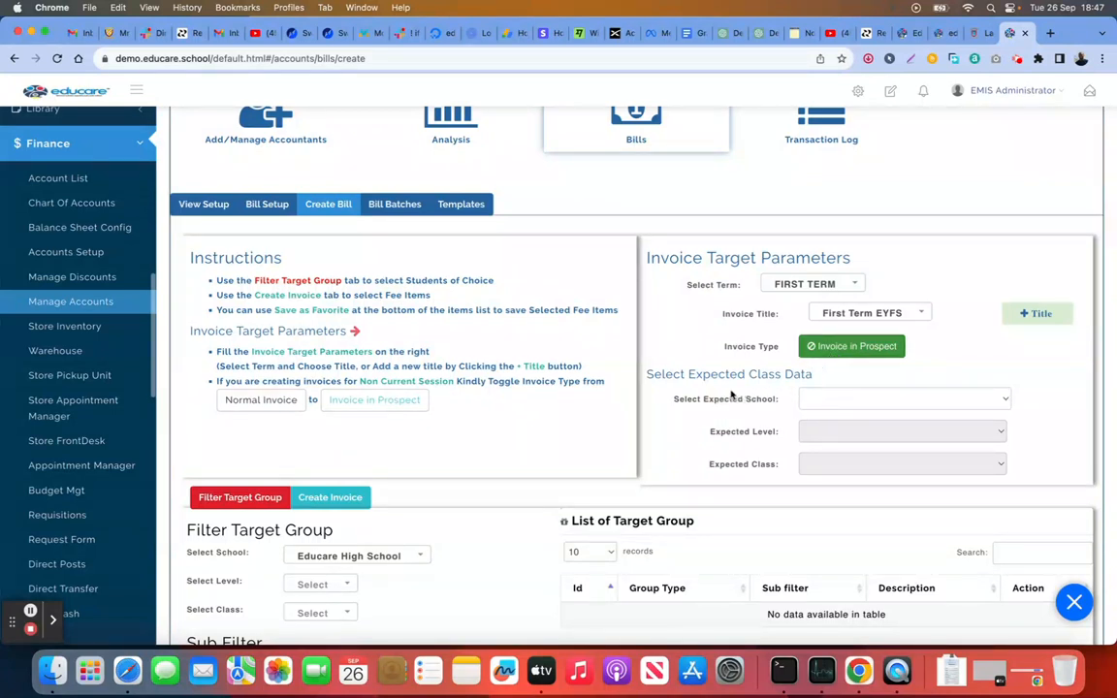
click(817, 400)
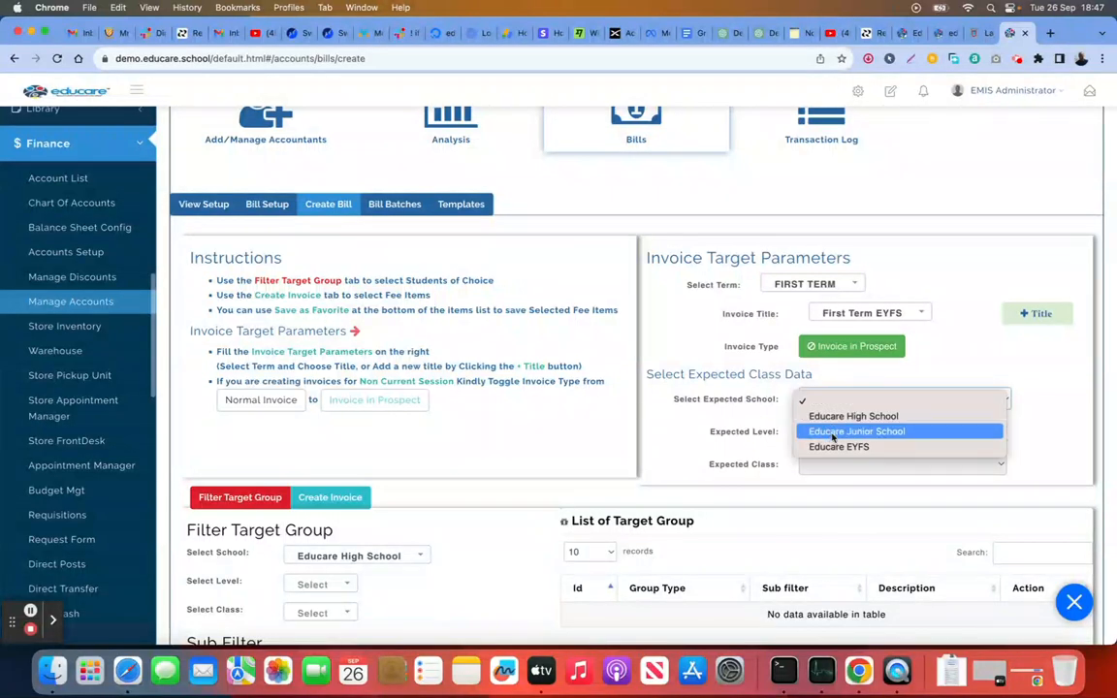
click(832, 437)
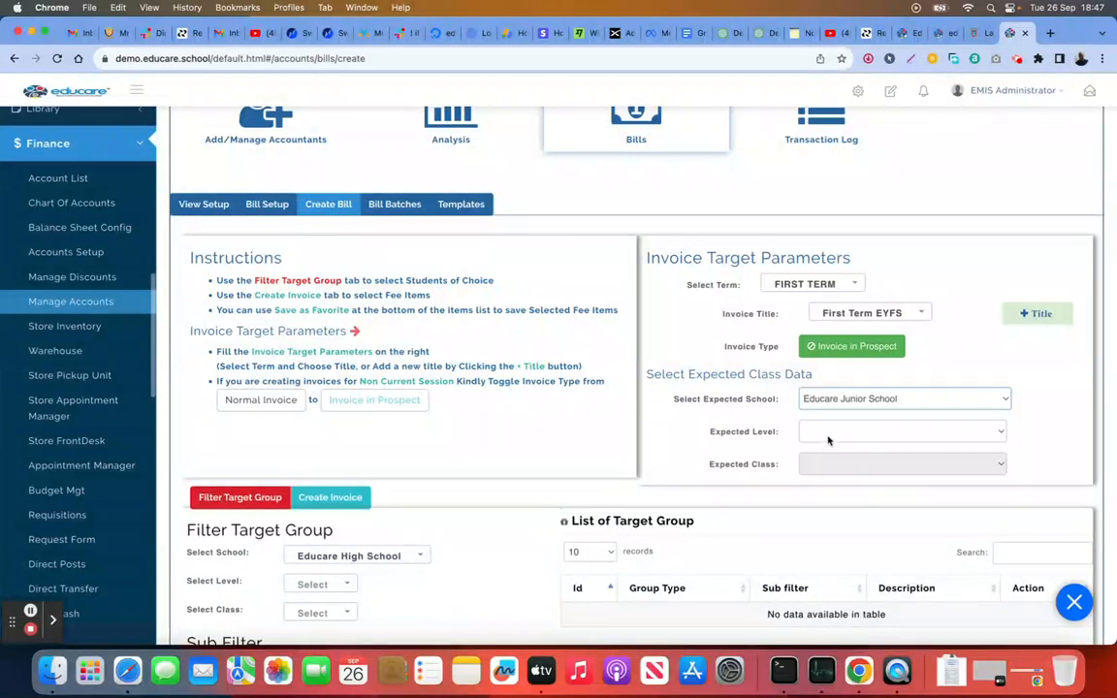
click(827, 436)
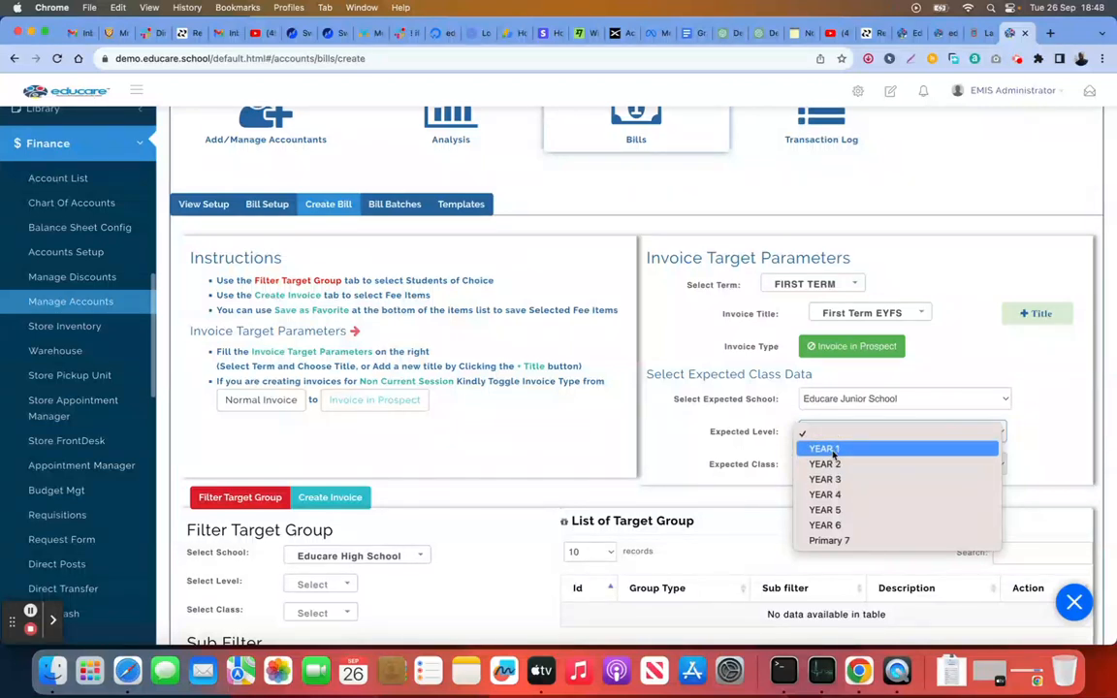
click(832, 449)
click(834, 463)
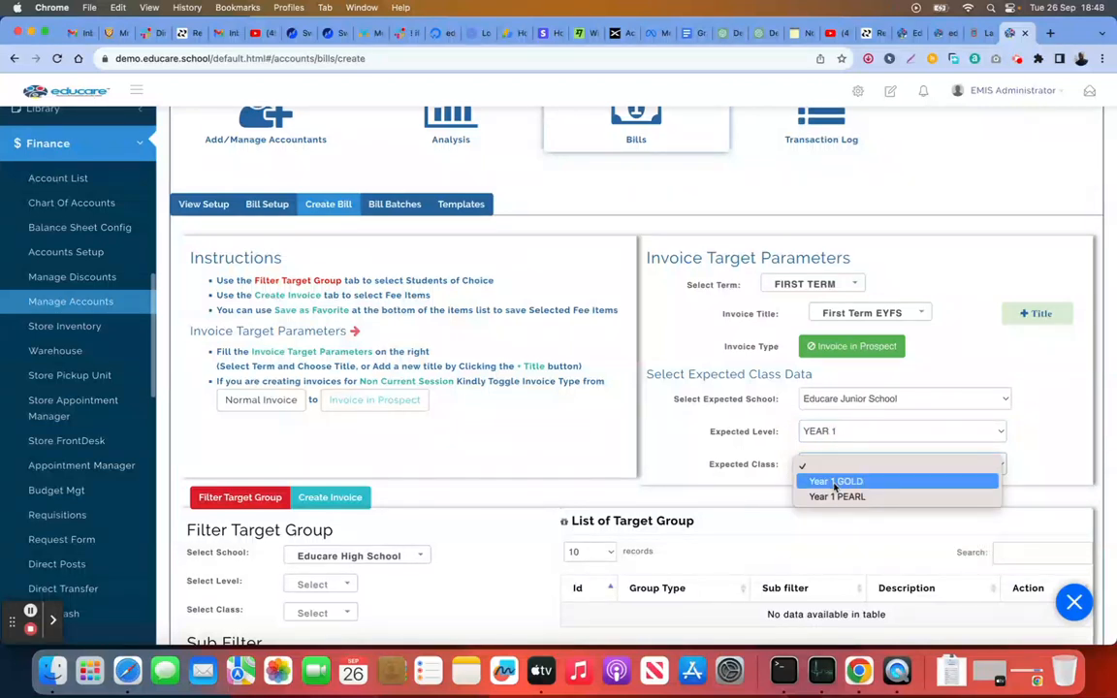
click(834, 482)
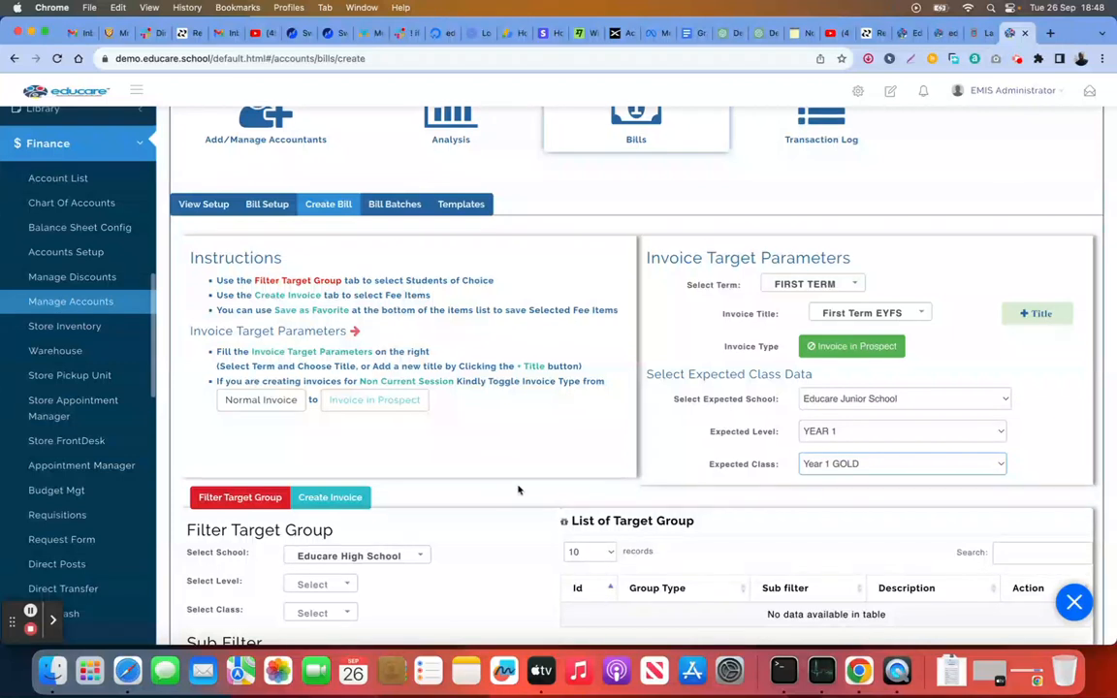
scroll(546, 481, down, 2)
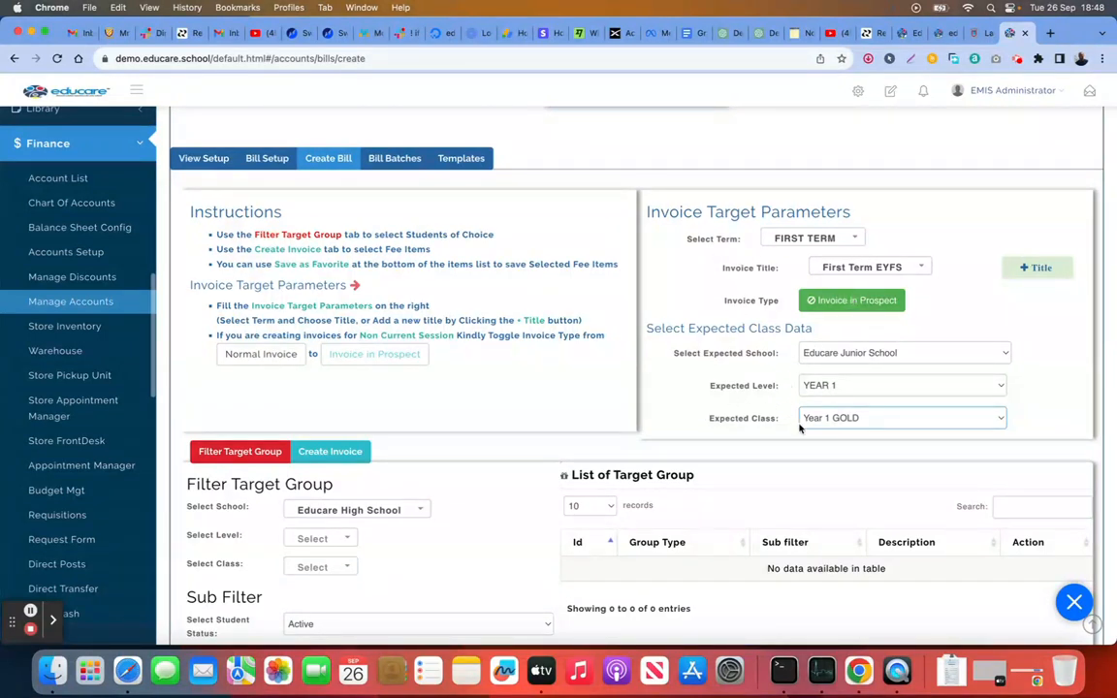
click(831, 301)
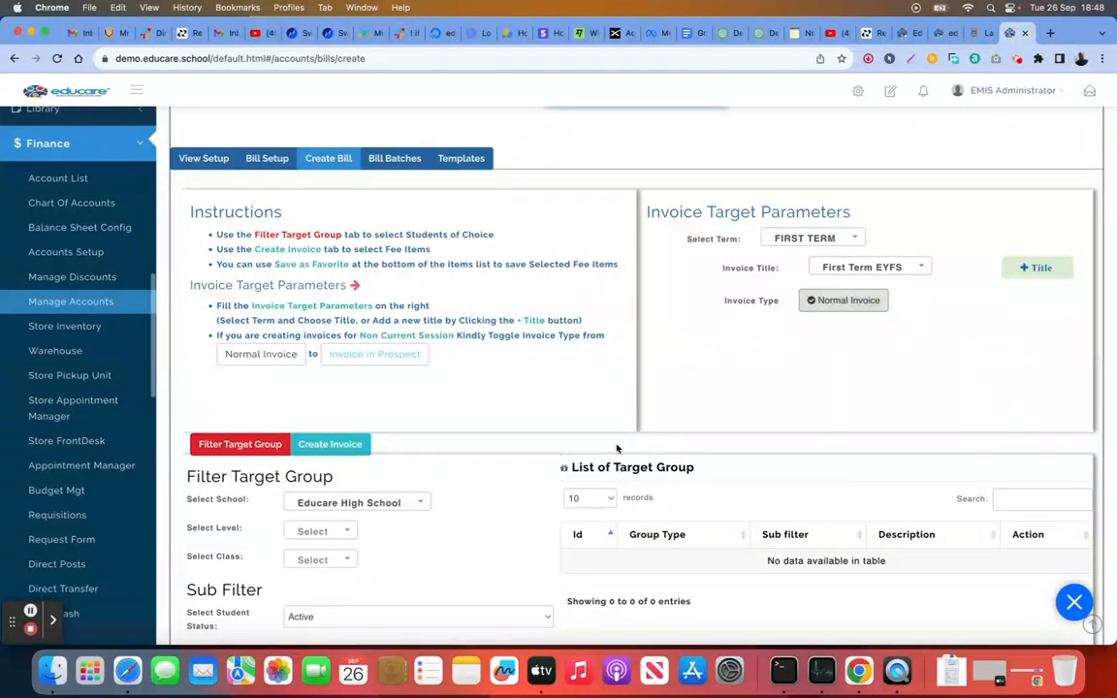
Step: Filter the target group to the Educare EYFS school and the NURSERY 1 level
scroll(619, 449, down, 4)
click(378, 327)
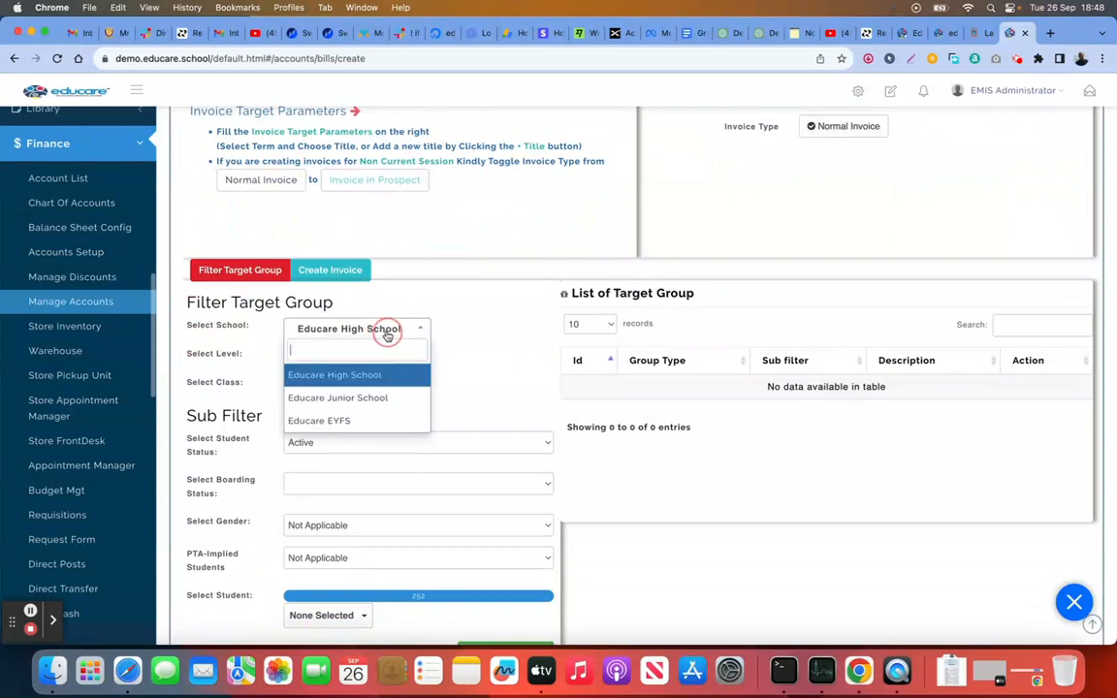
click(356, 423)
scroll(413, 393, down, 3)
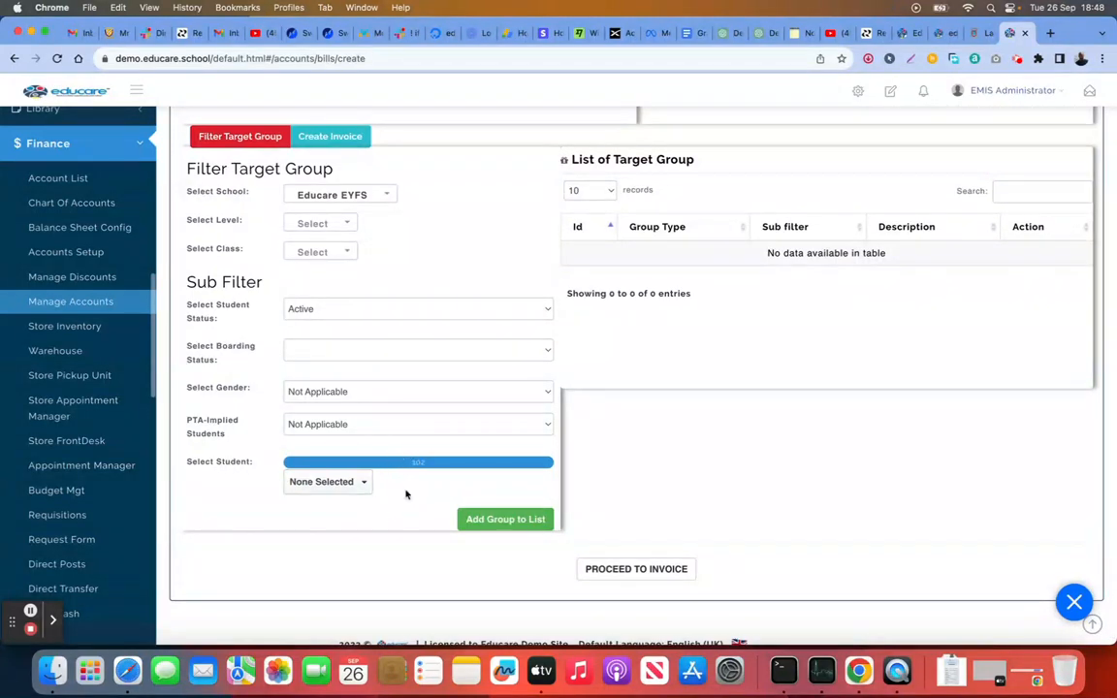
click(342, 225)
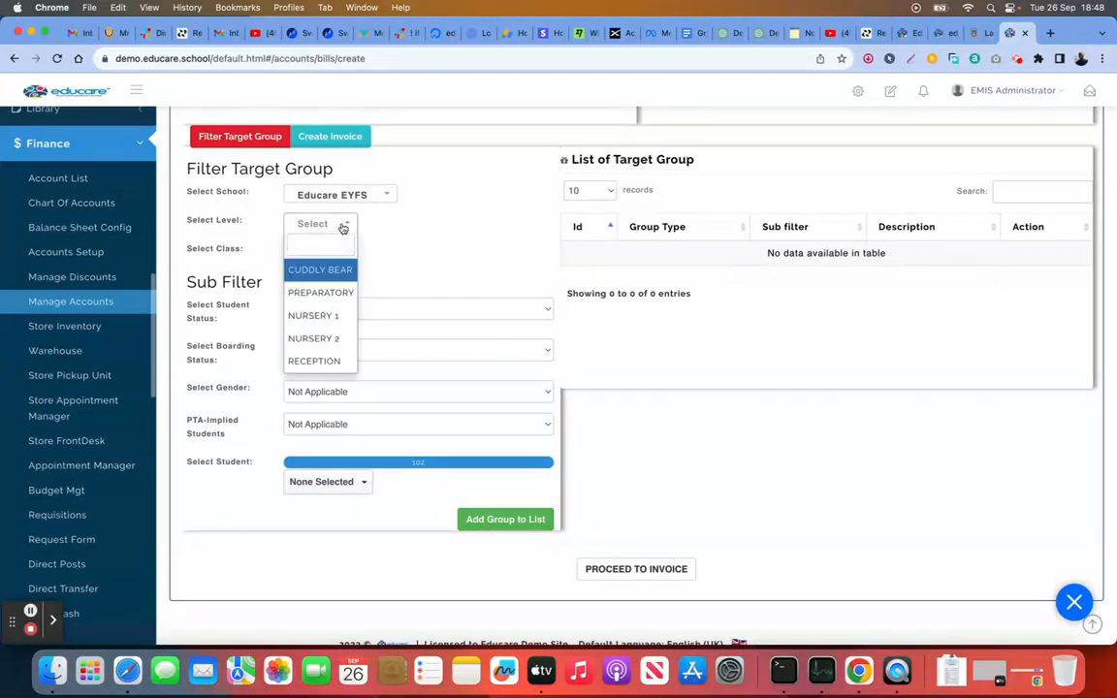
click(341, 317)
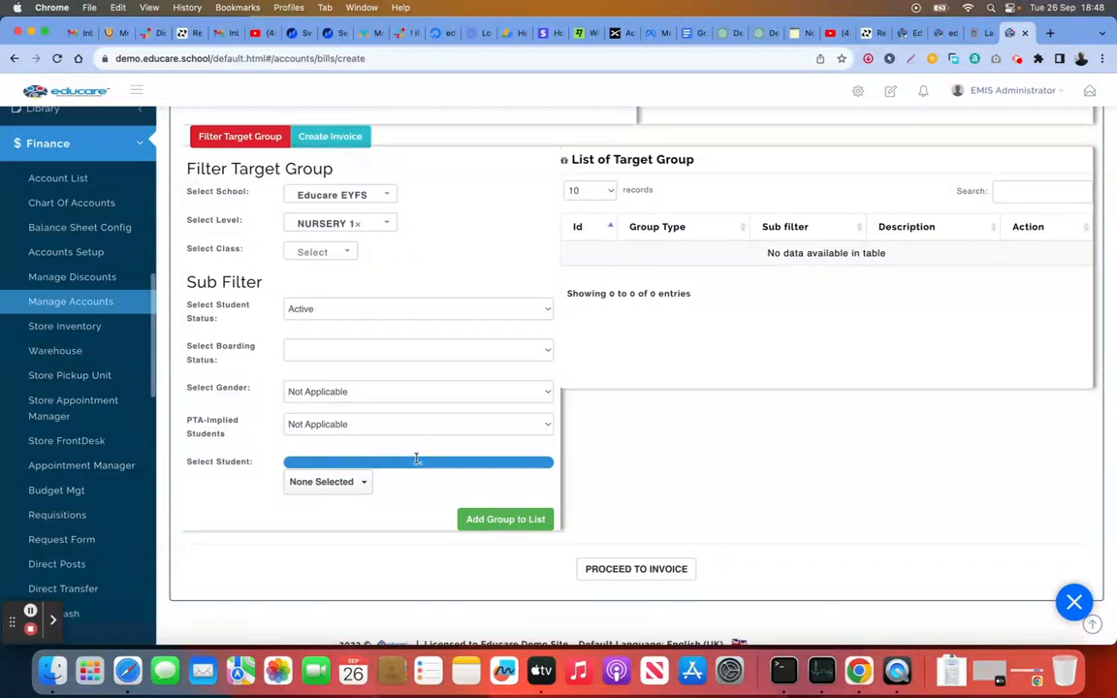
Step: Select all the NURSERY 1 students and add the group to the target group list
click(357, 483)
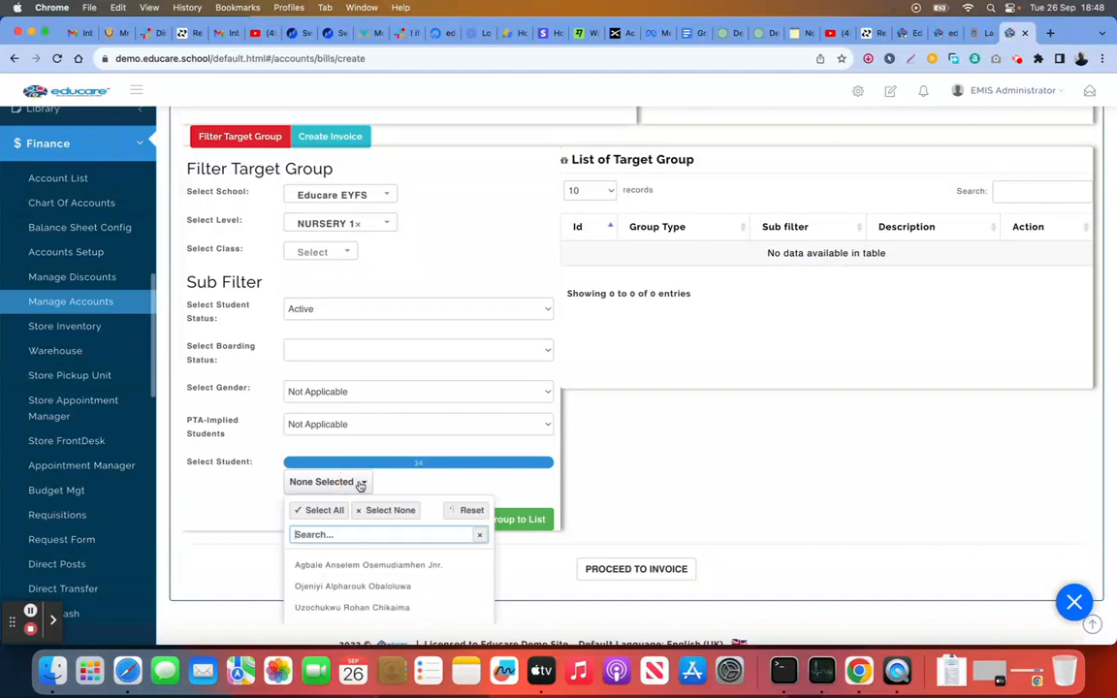
click(368, 556)
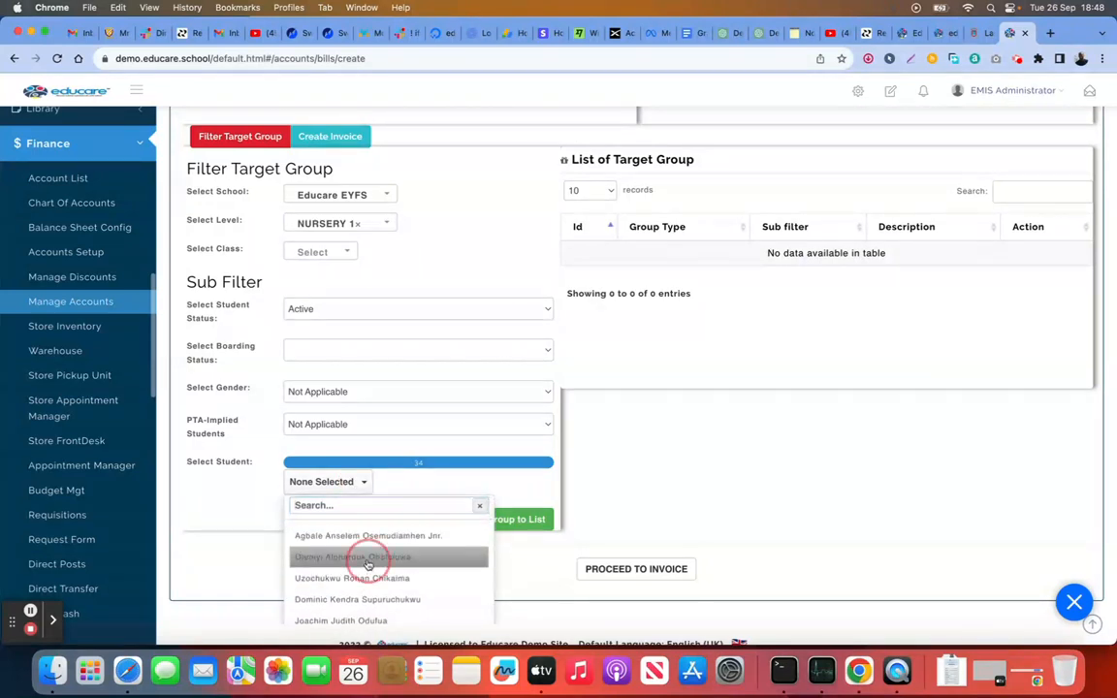
click(369, 578)
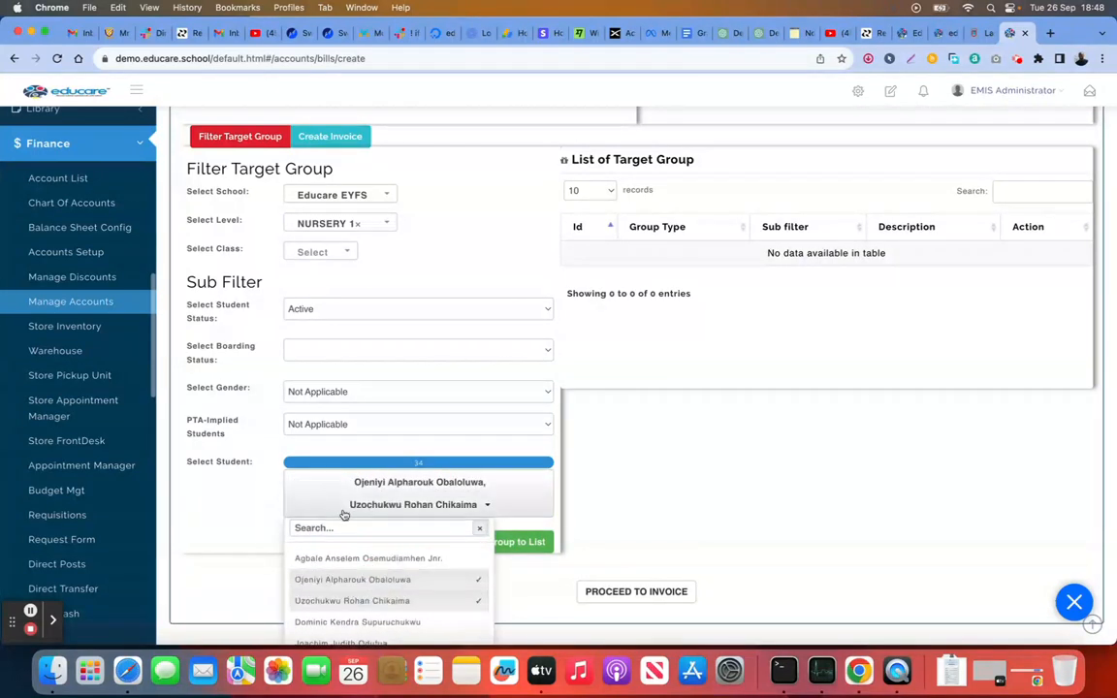
scroll(380, 530, up, 2)
click(330, 532)
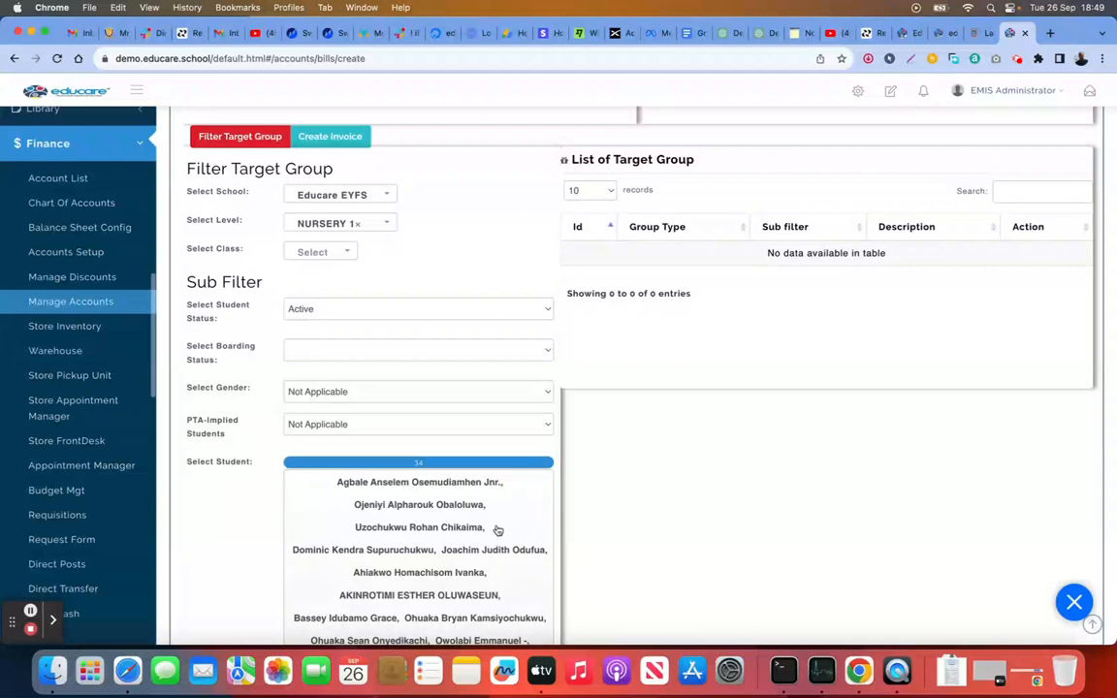
scroll(498, 531, down, 10)
scroll(499, 531, down, 1)
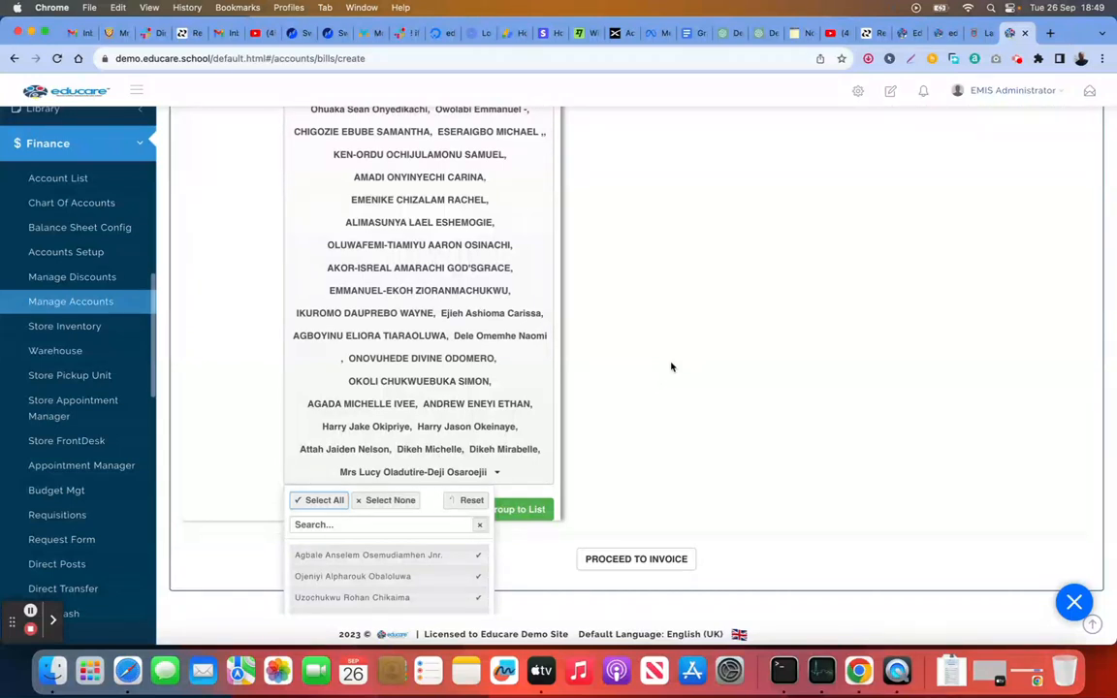
scroll(671, 366, up, 3)
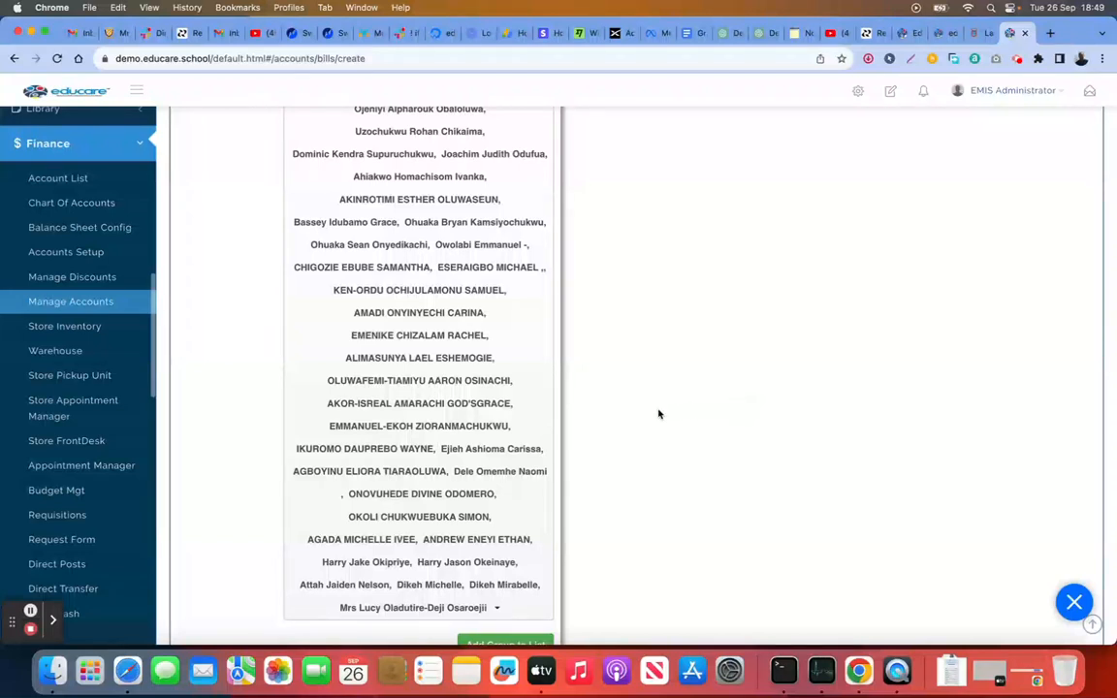
scroll(660, 414, down, 2)
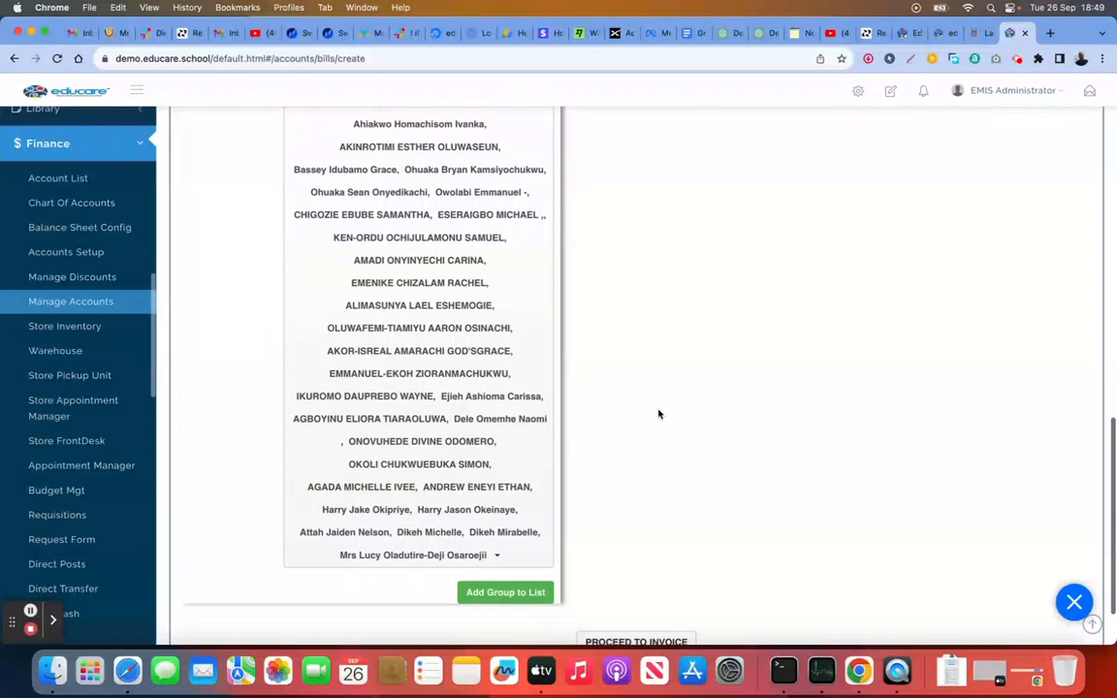
click(504, 593)
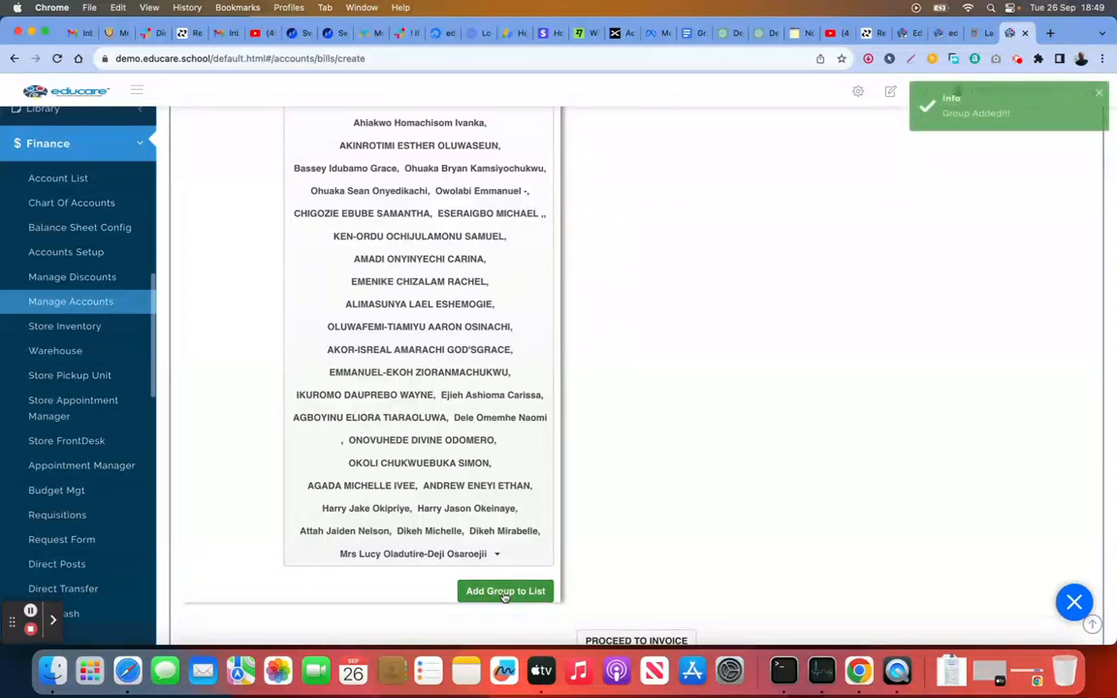
Step: View the student details of the added target group and close them
scroll(704, 409, up, 5)
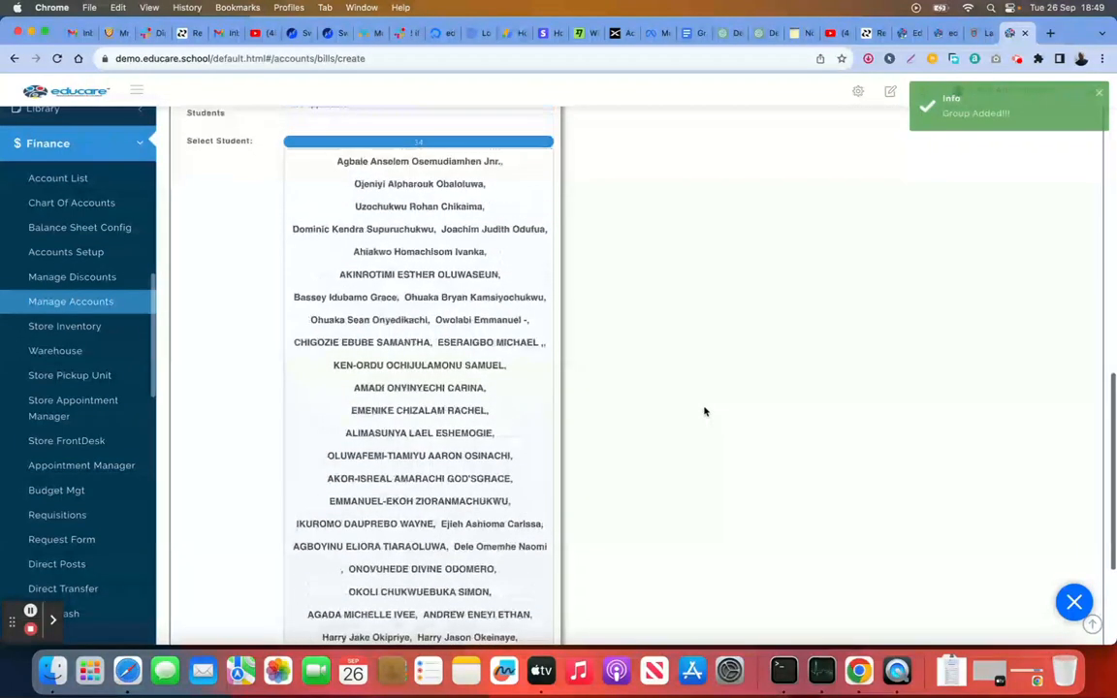
scroll(704, 408, up, 4)
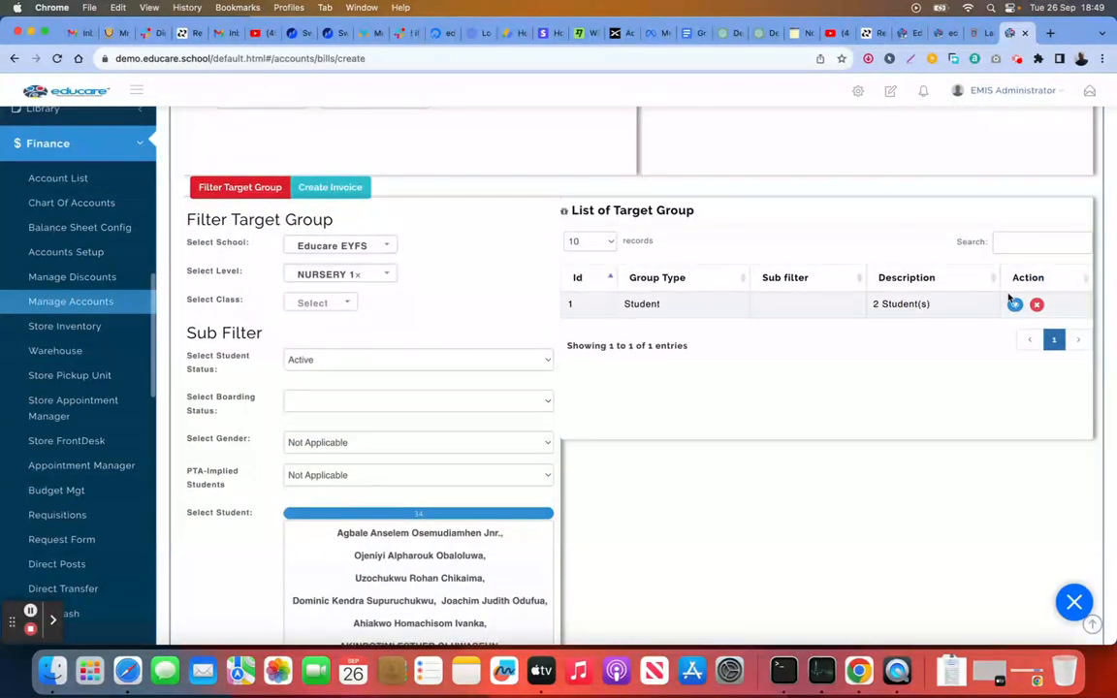
click(1014, 305)
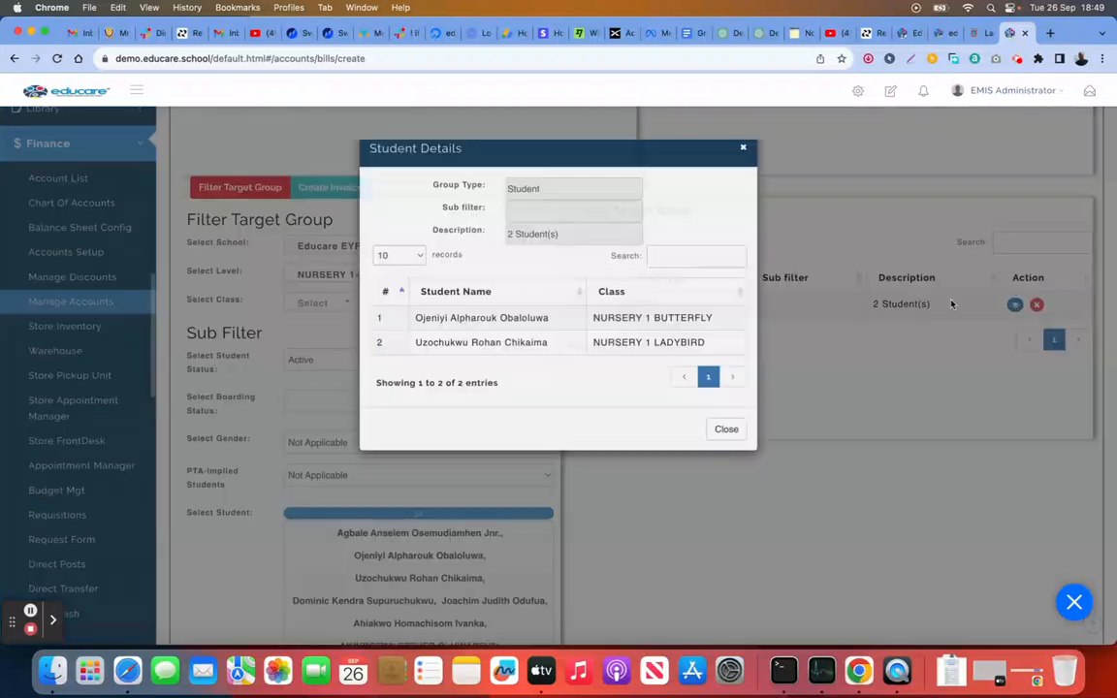
click(727, 459)
Step: Remove the student group from the target group list and clear the student selection
scroll(550, 531, down, 1)
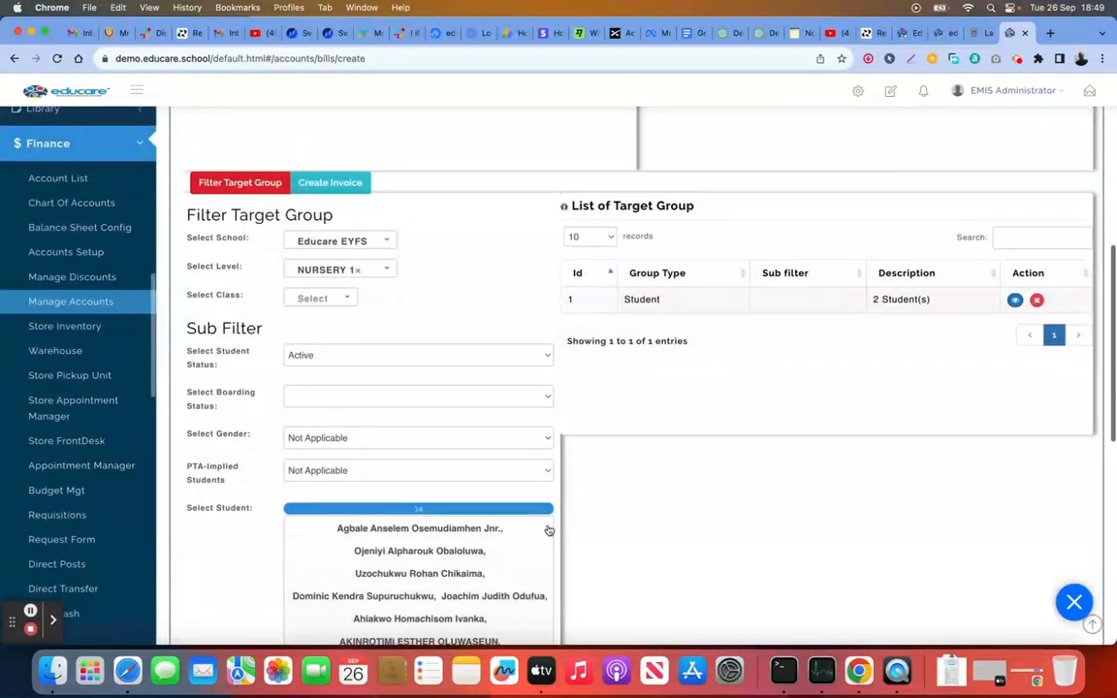
click(1038, 300)
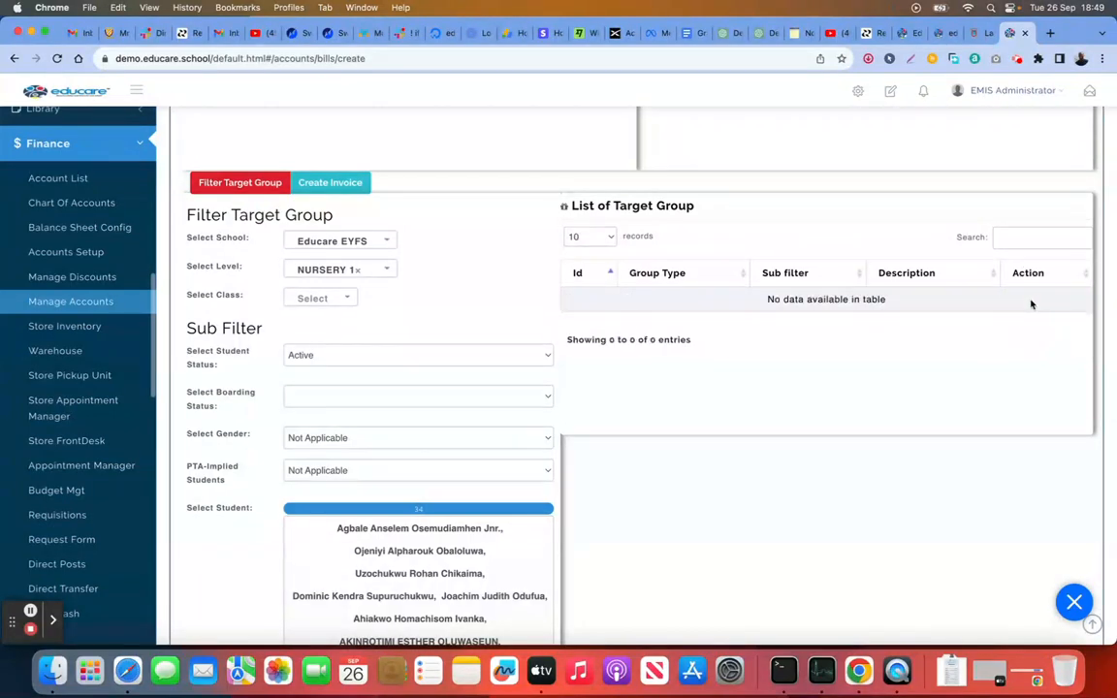
scroll(545, 436, down, 10)
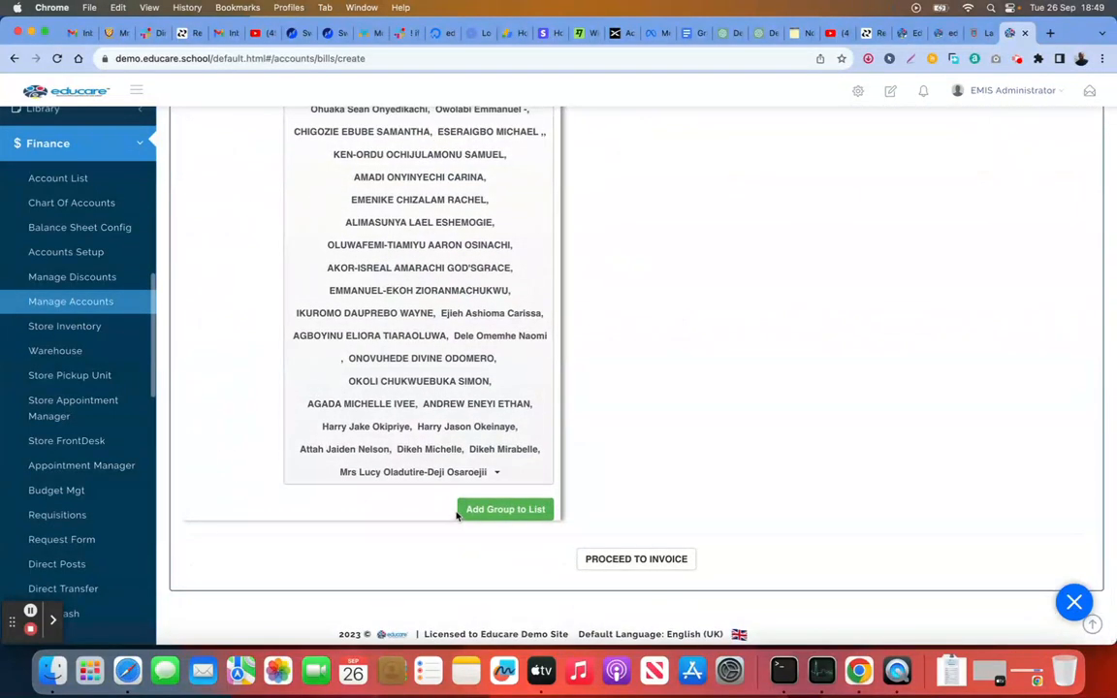
click(496, 469)
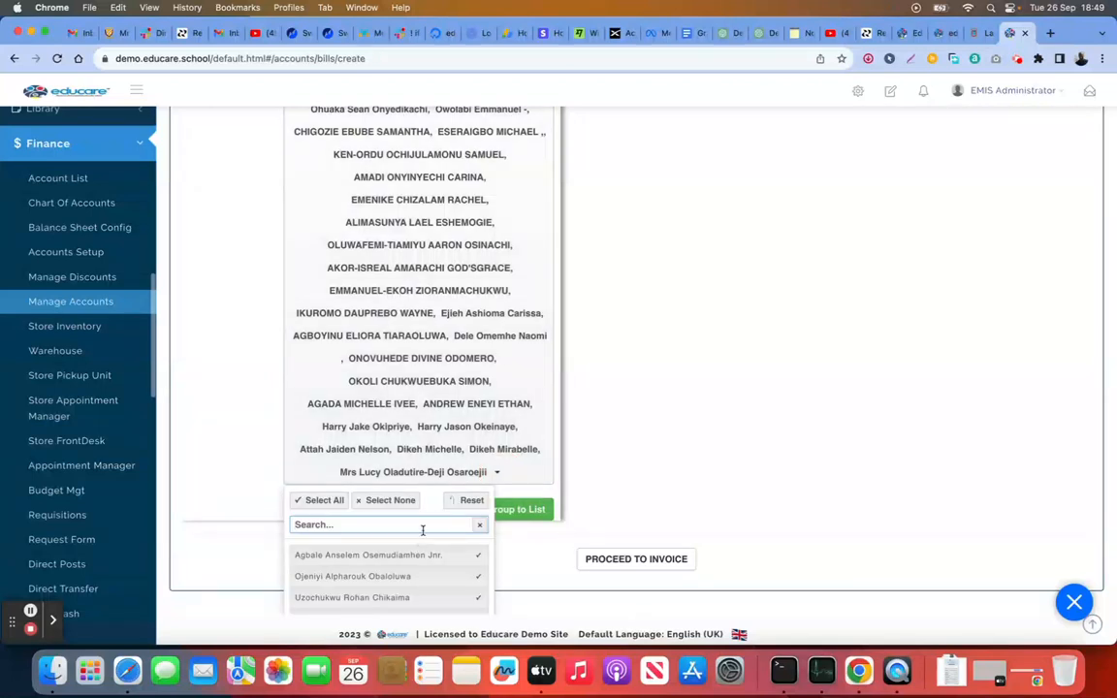
click(387, 502)
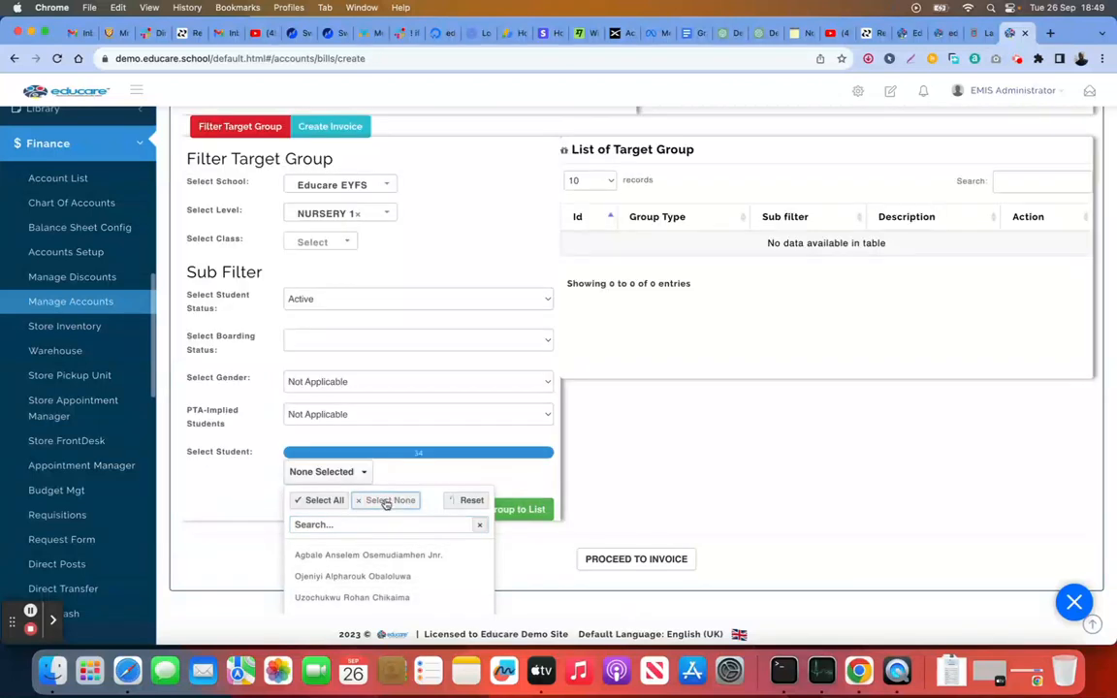
Step: Select all the NURSERY 1 students again and add them as a group to the target group list
click(321, 501)
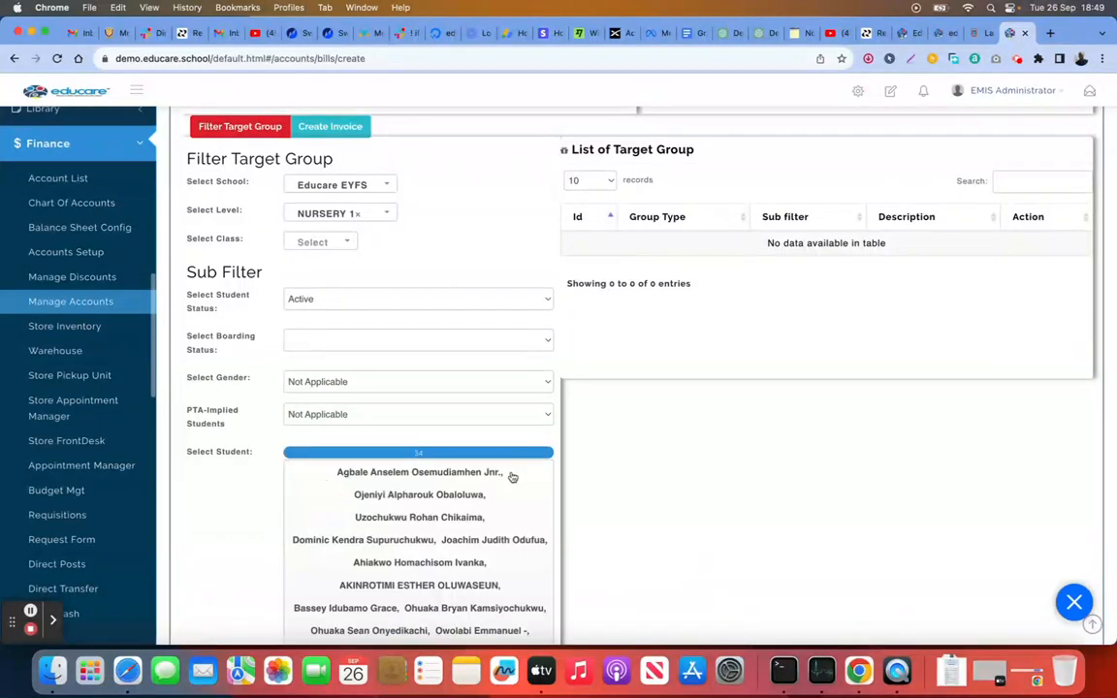
scroll(649, 496, down, 1)
scroll(650, 496, down, 5)
click(638, 394)
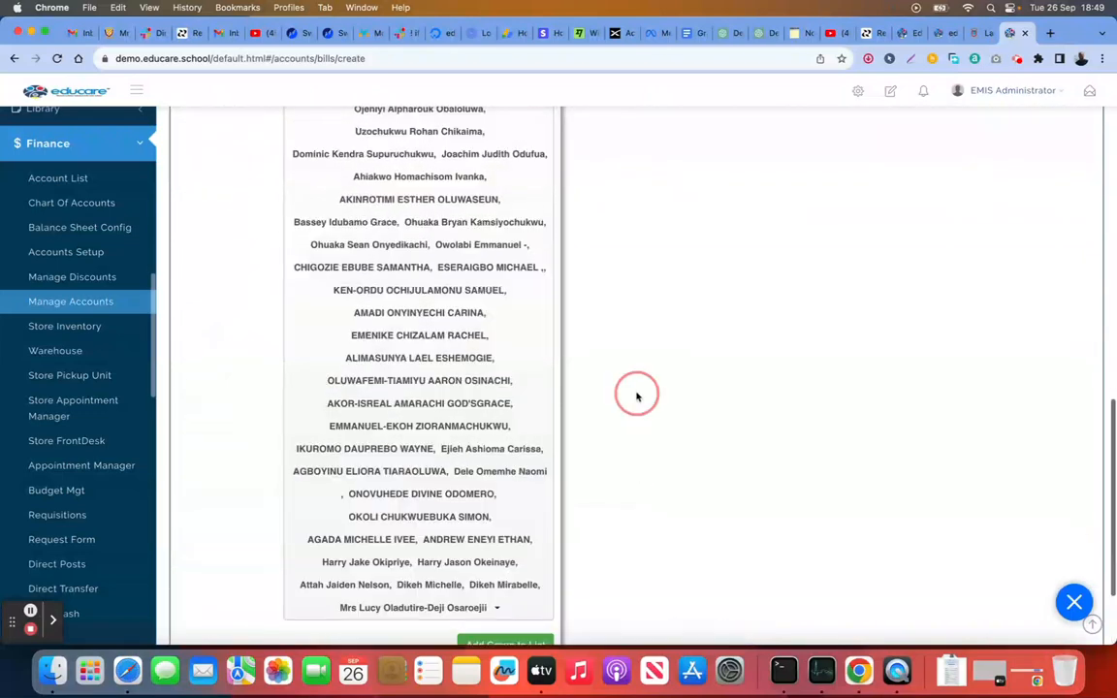
scroll(601, 533, down, 1)
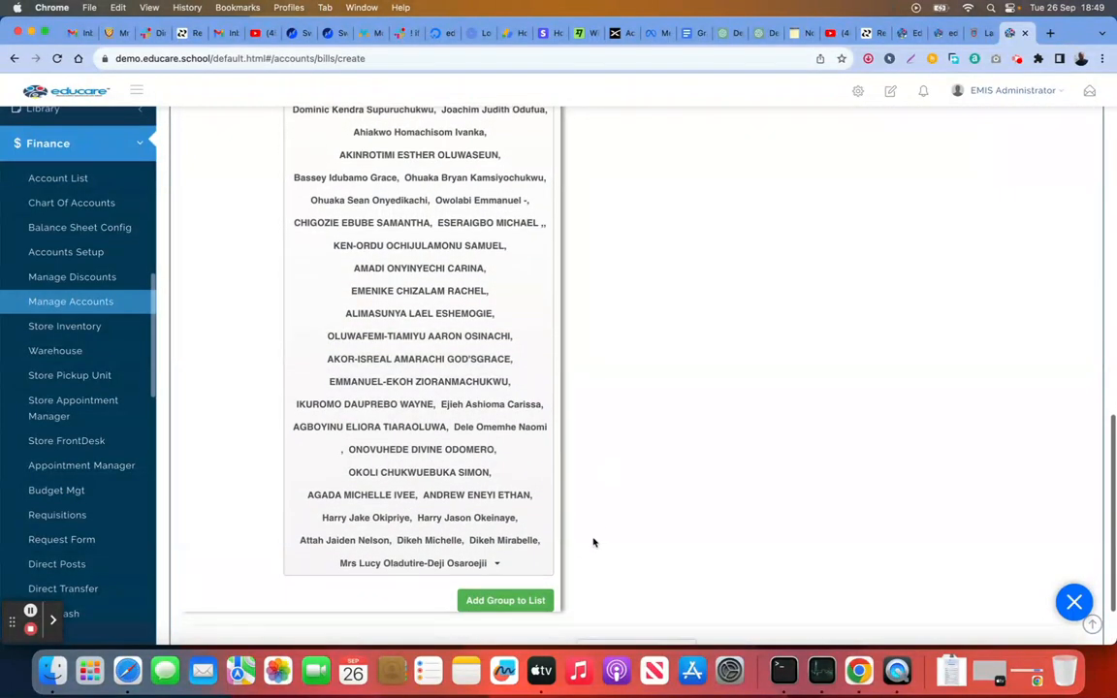
click(532, 601)
scroll(733, 437, up, 3)
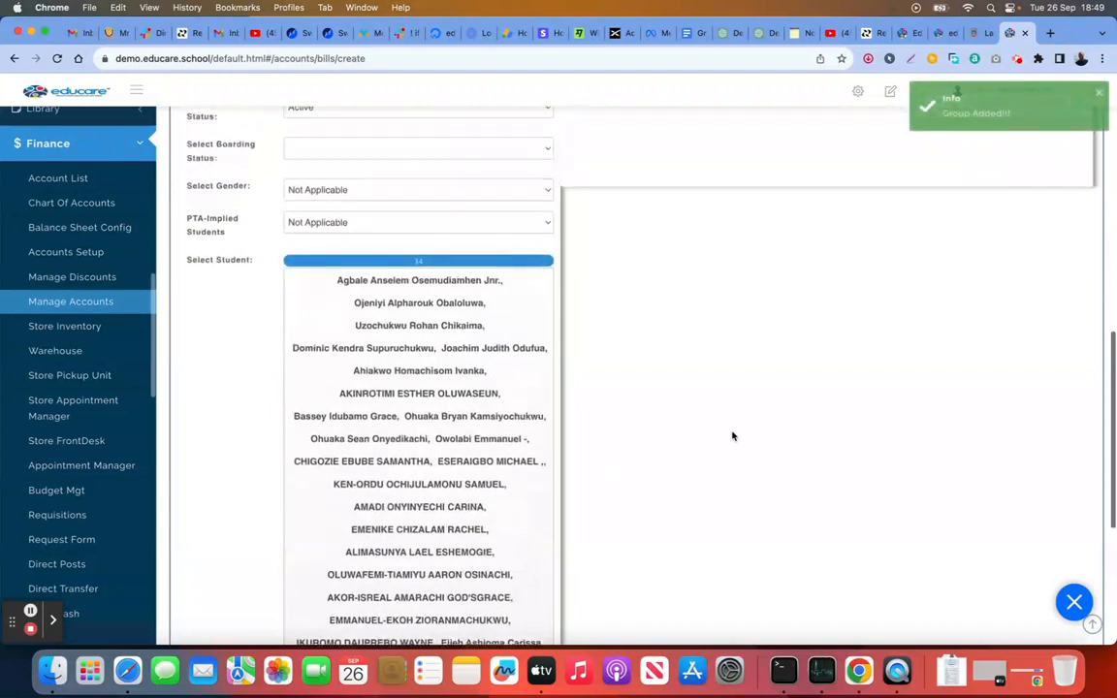
scroll(735, 446, up, 3)
scroll(740, 464, down, 2)
scroll(739, 465, down, 1)
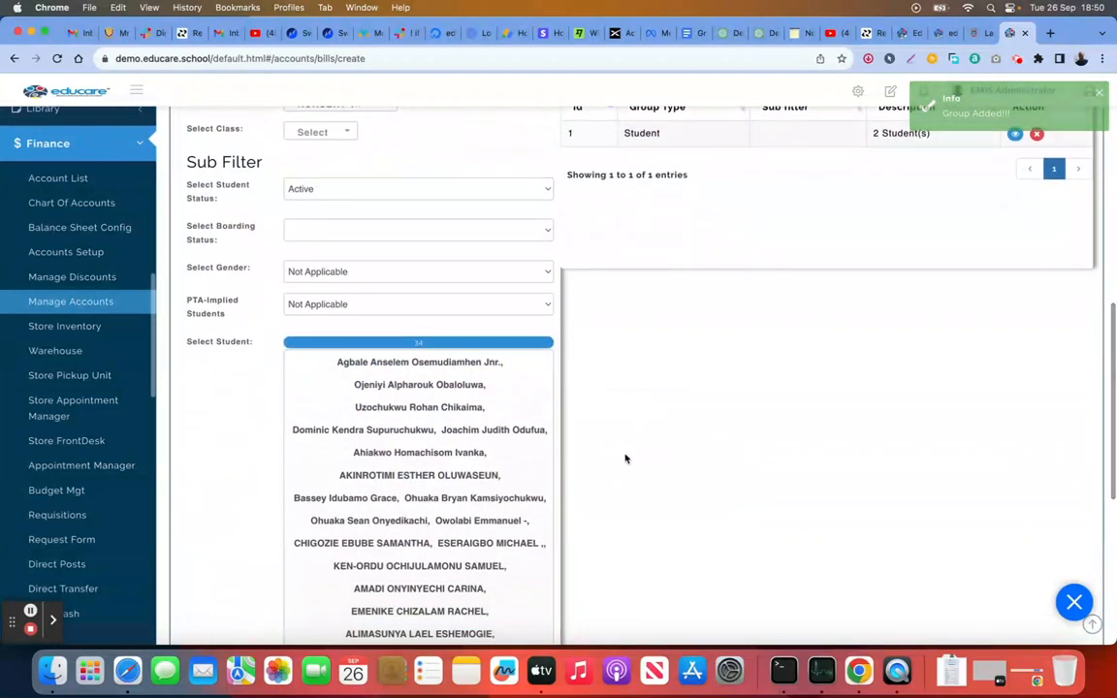
scroll(530, 494, up, 3)
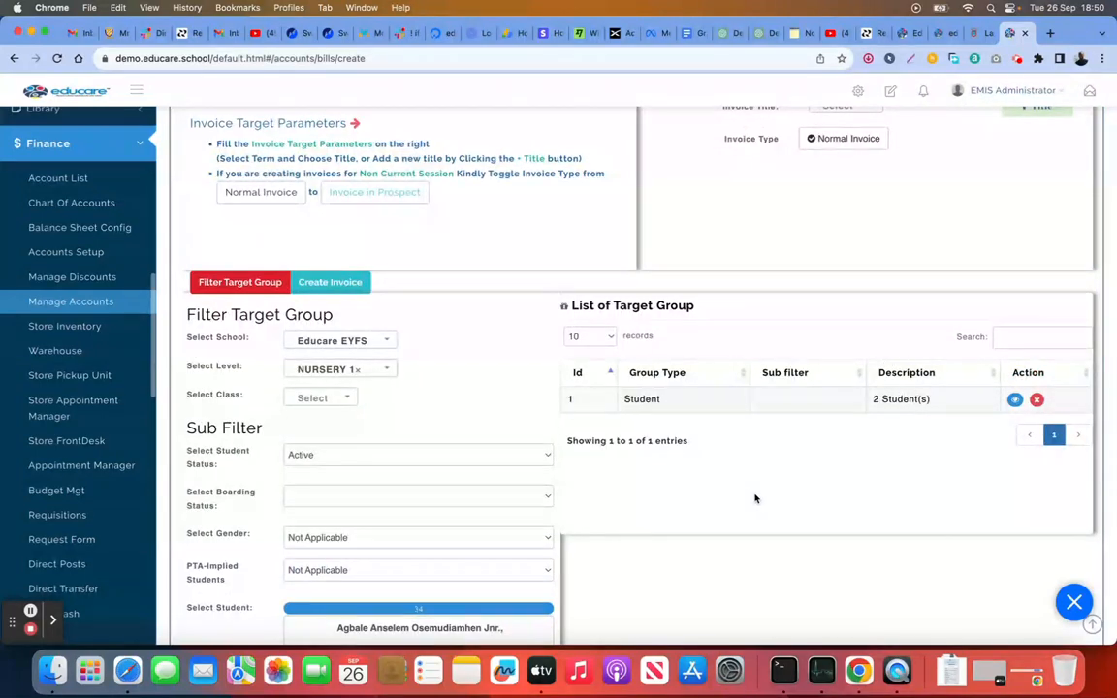
Step: Proceed from the target group list to the invoice creation stage
scroll(755, 497, down, 2)
scroll(755, 497, down, 5)
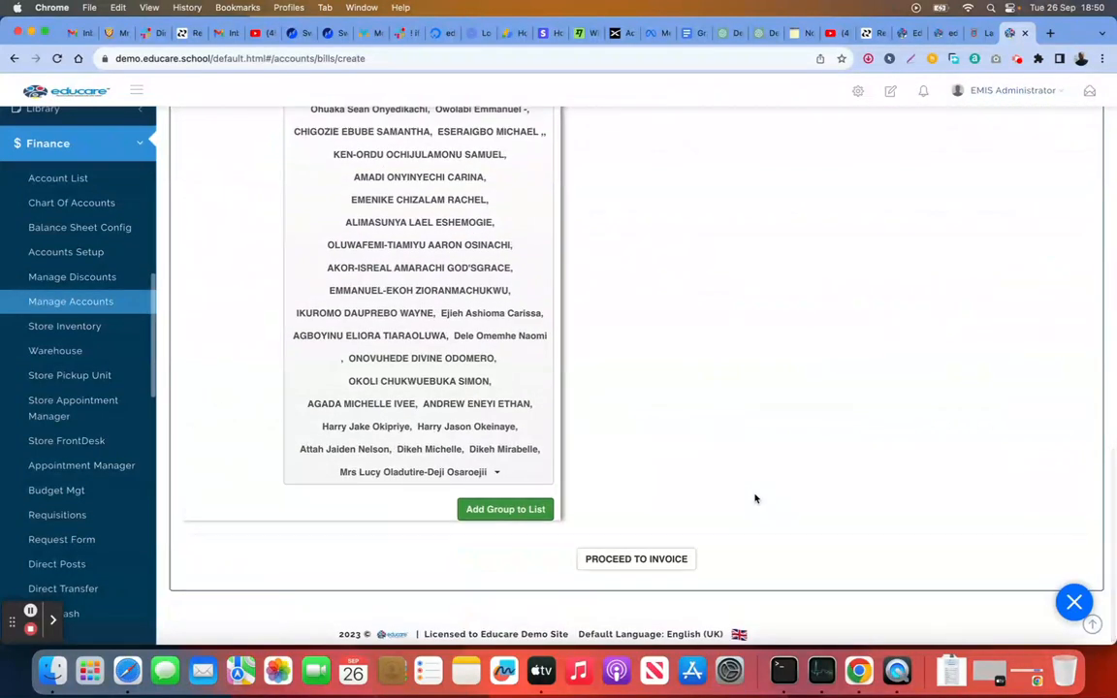
click(630, 561)
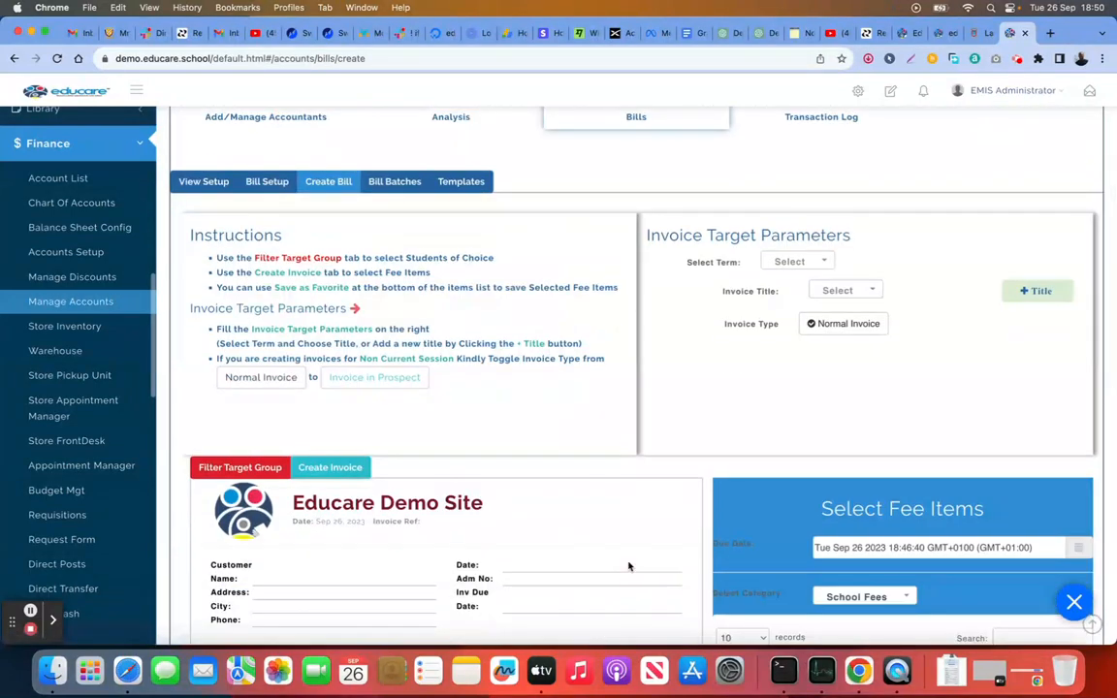
Step: Include the School Fees items on the invoice: Tuition at 40000, Sundry at 50000 and Developmental Fee at 20000
scroll(628, 566, down, 3)
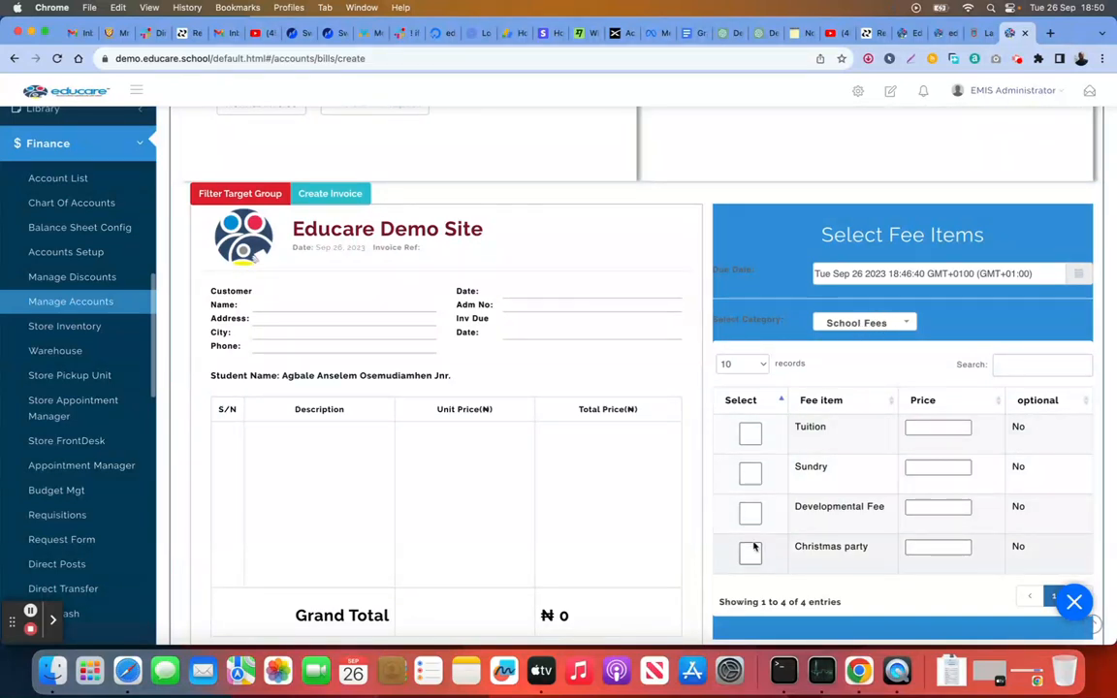
click(750, 433)
click(936, 428)
text(40000)
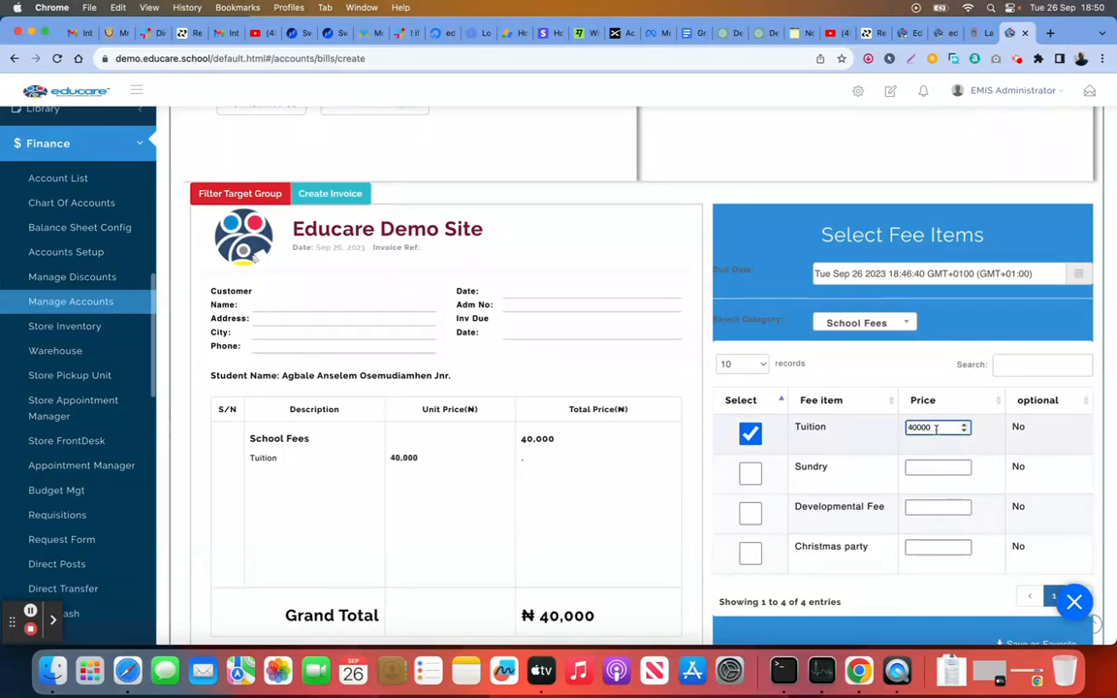
click(750, 473)
click(921, 466)
text(50000)
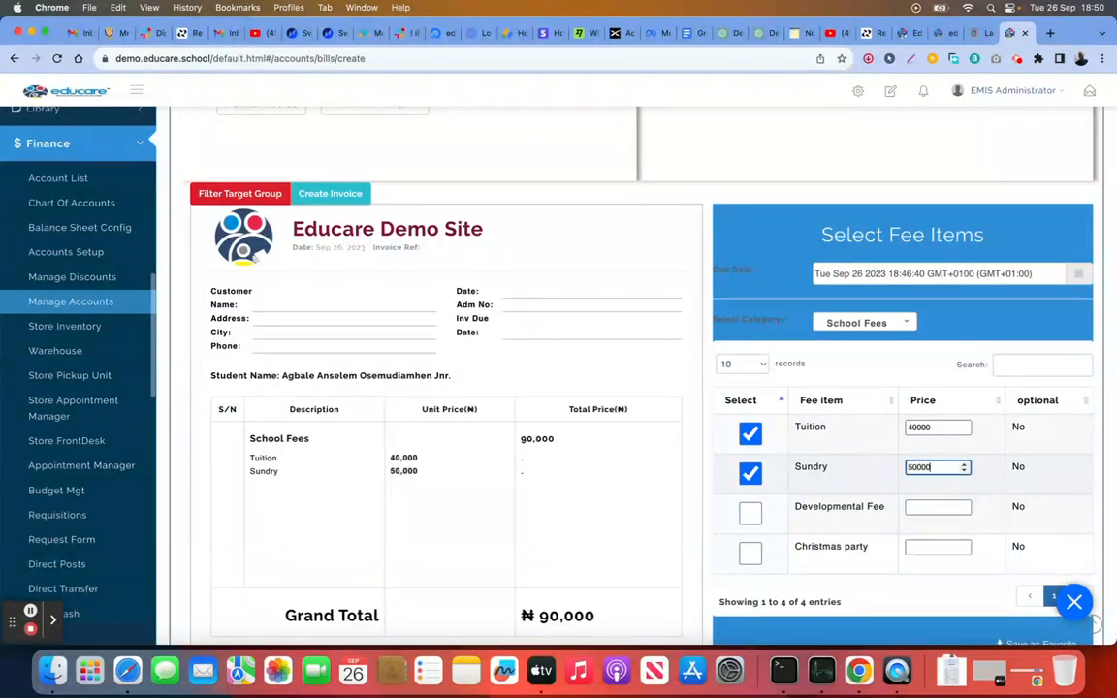
click(749, 513)
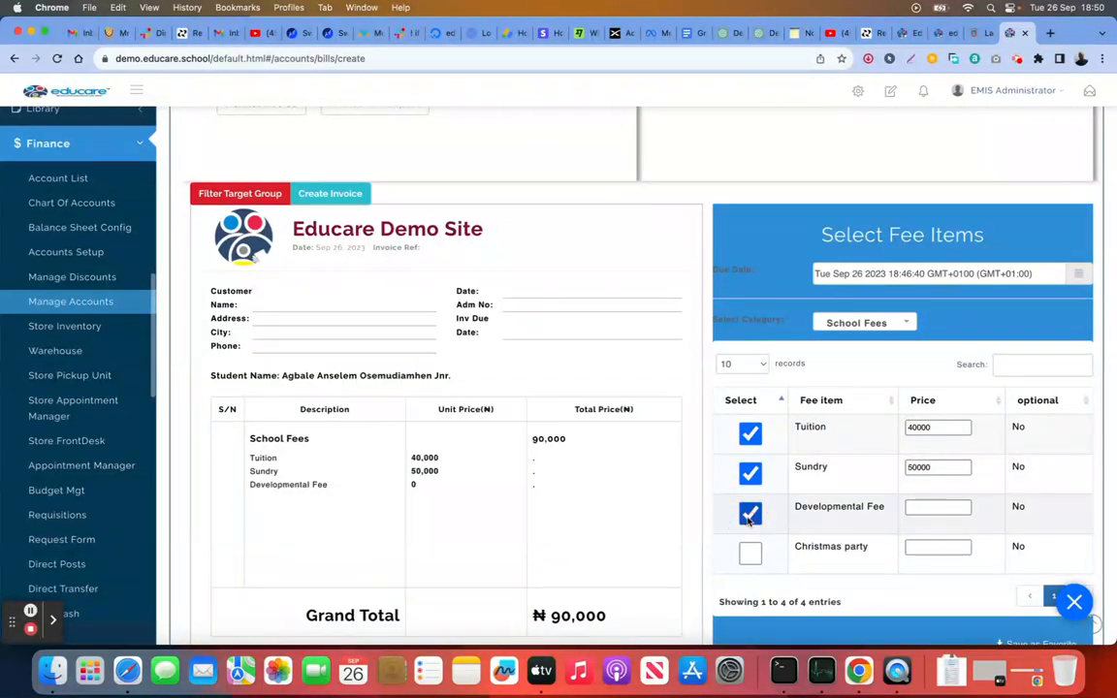
click(926, 508)
text(20000)
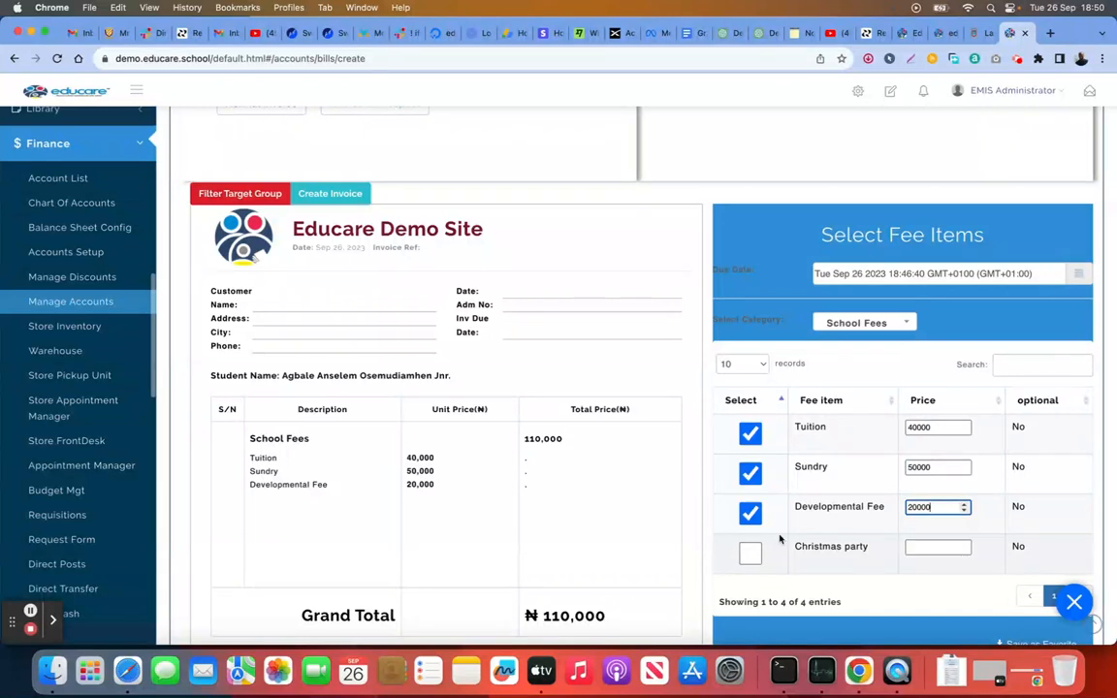
Step: Switch the fee category to Uniforms and include Cardigan at 30000 and Socks at 25000 on the invoice
click(867, 324)
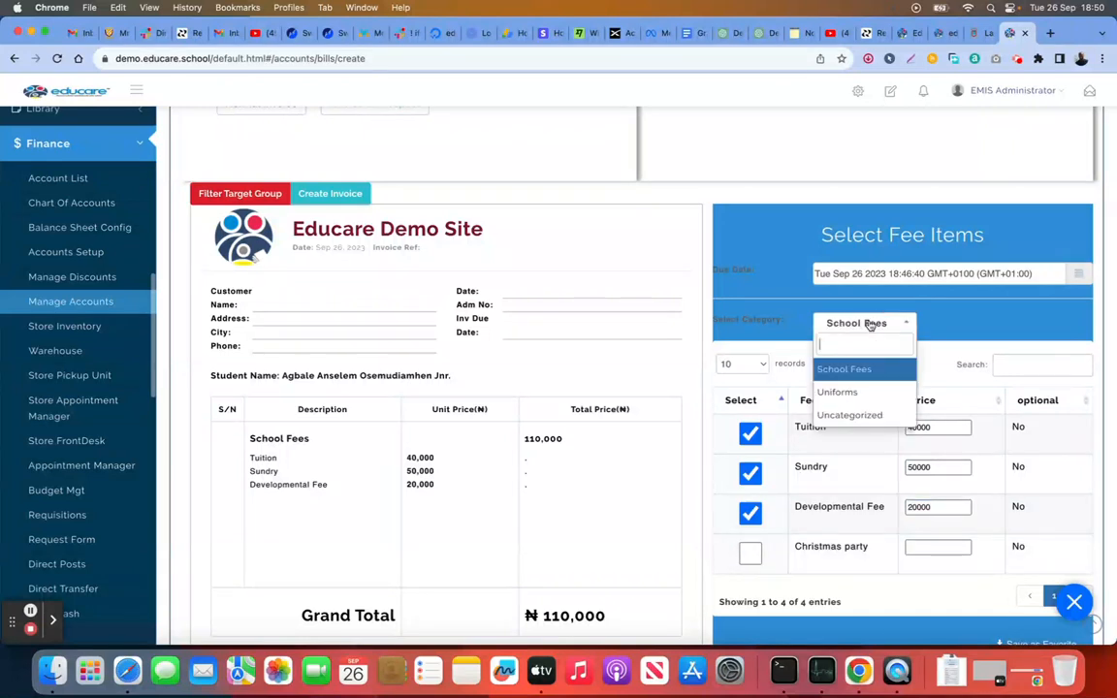
click(859, 392)
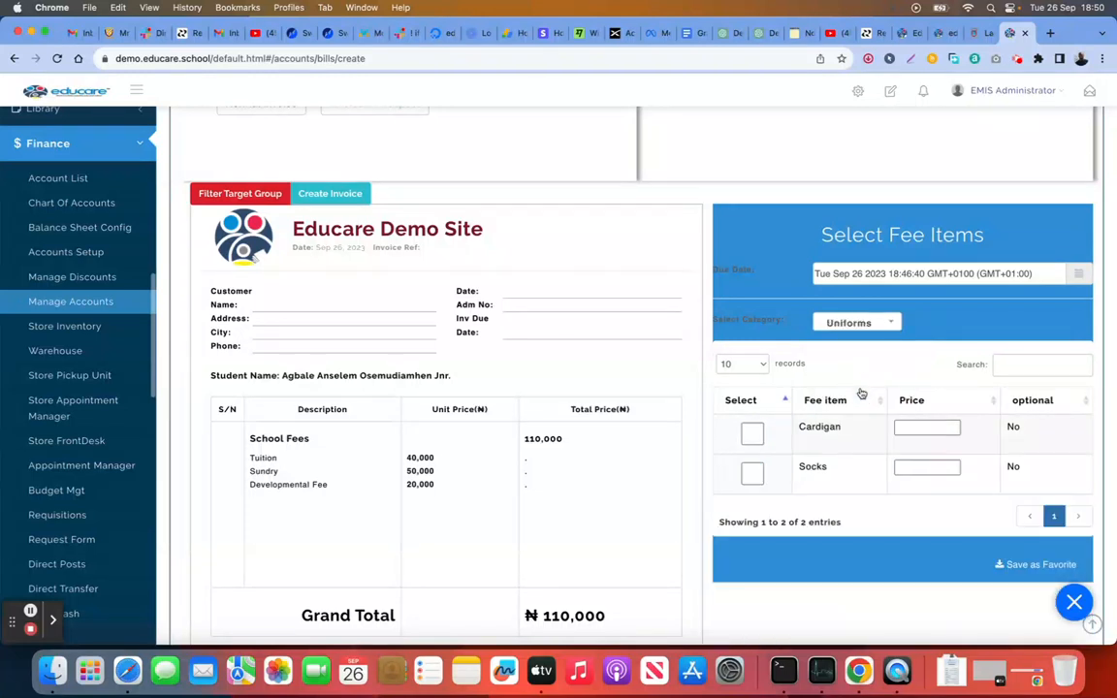
click(752, 434)
click(901, 431)
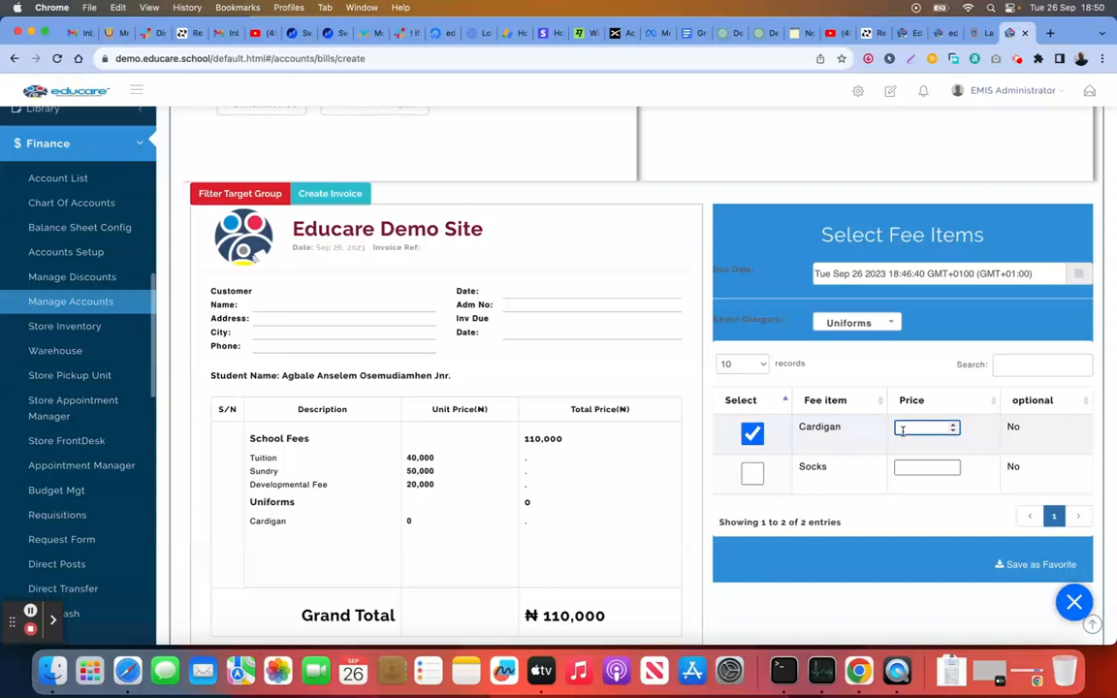
text(30000)
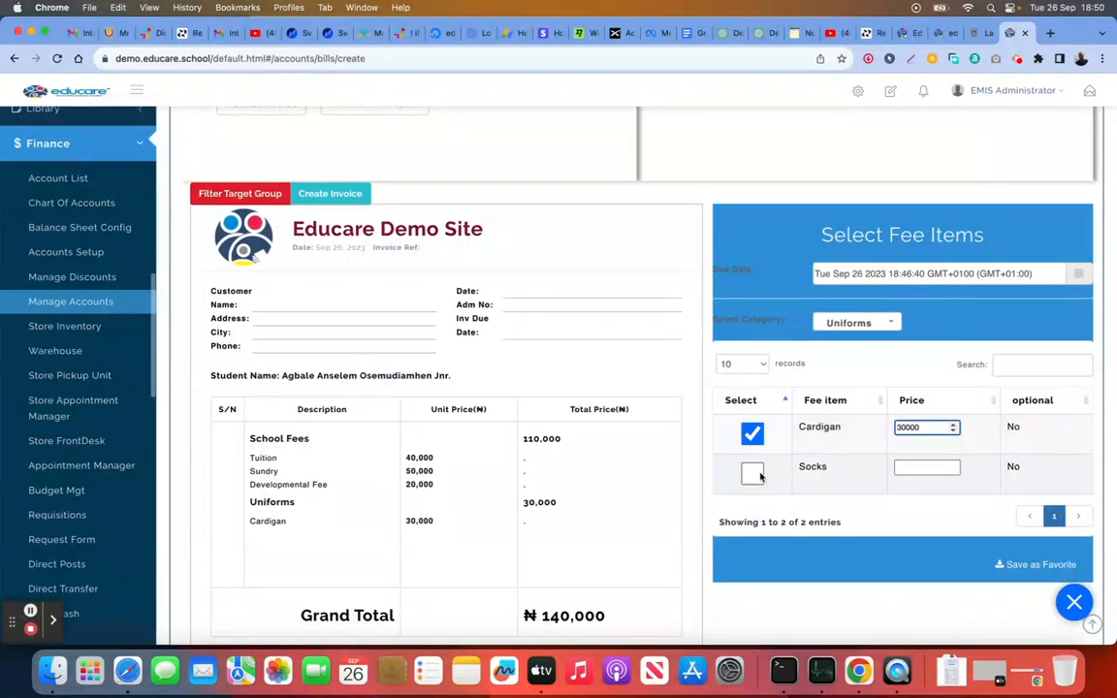
click(752, 473)
click(921, 467)
text(25000)
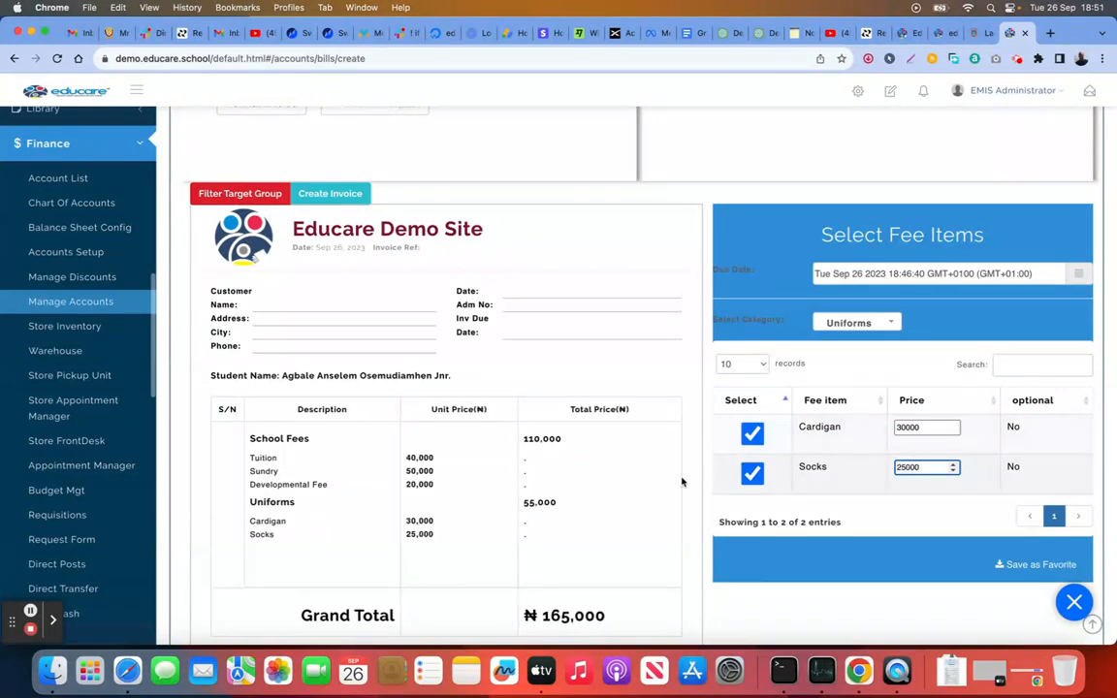
click(588, 443)
scroll(663, 498, down, 2)
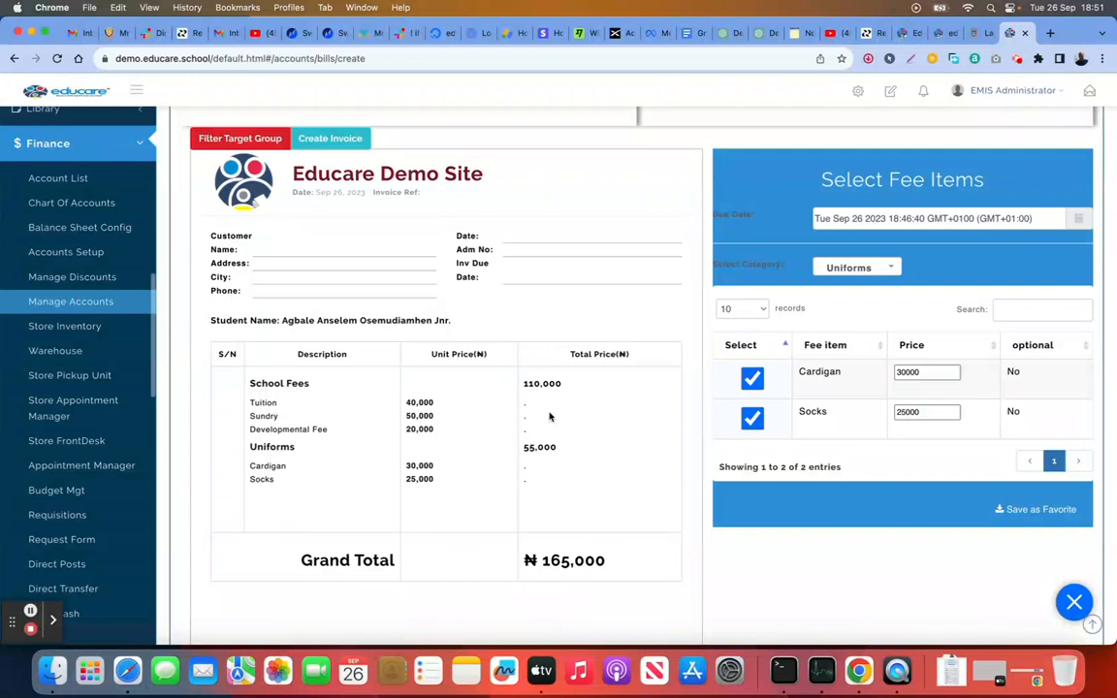
scroll(797, 462, up, 1)
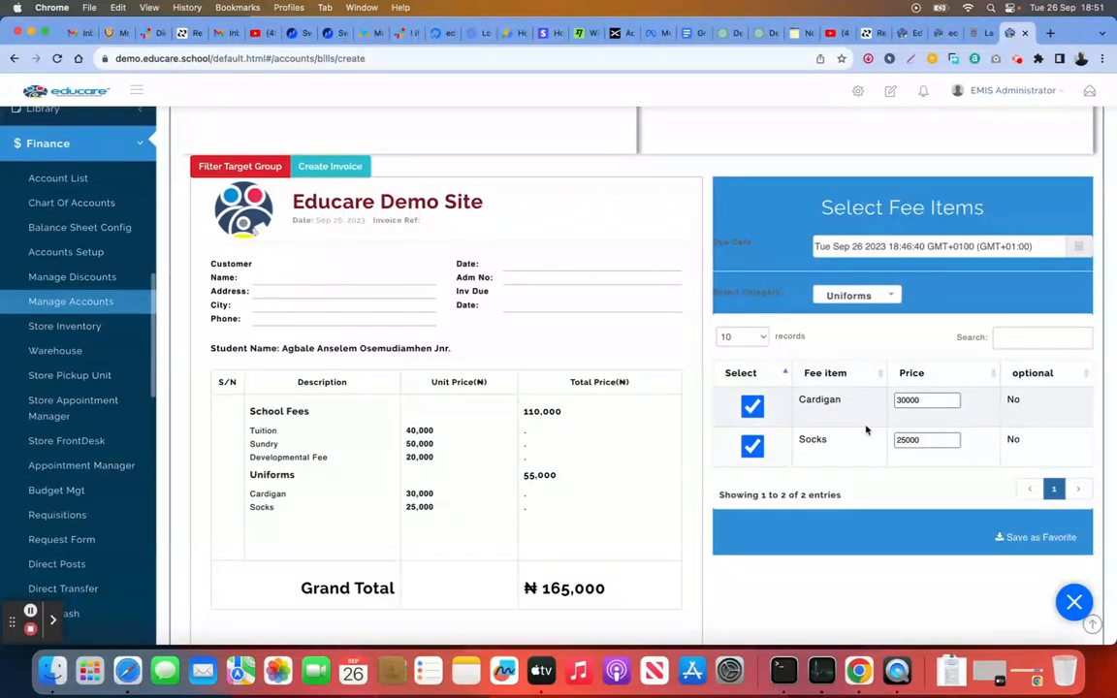
Step: Save the selected fee items as a favorite batch with the alias Nursery 1 Fee
click(1037, 539)
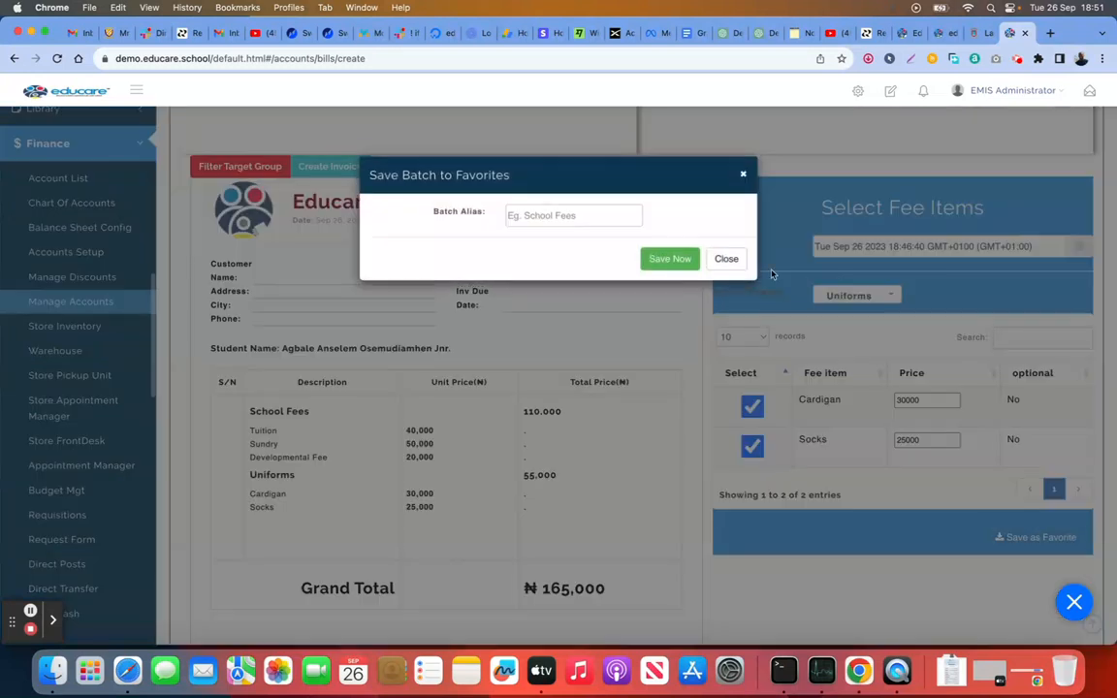
text(Nursery 1 Fee)
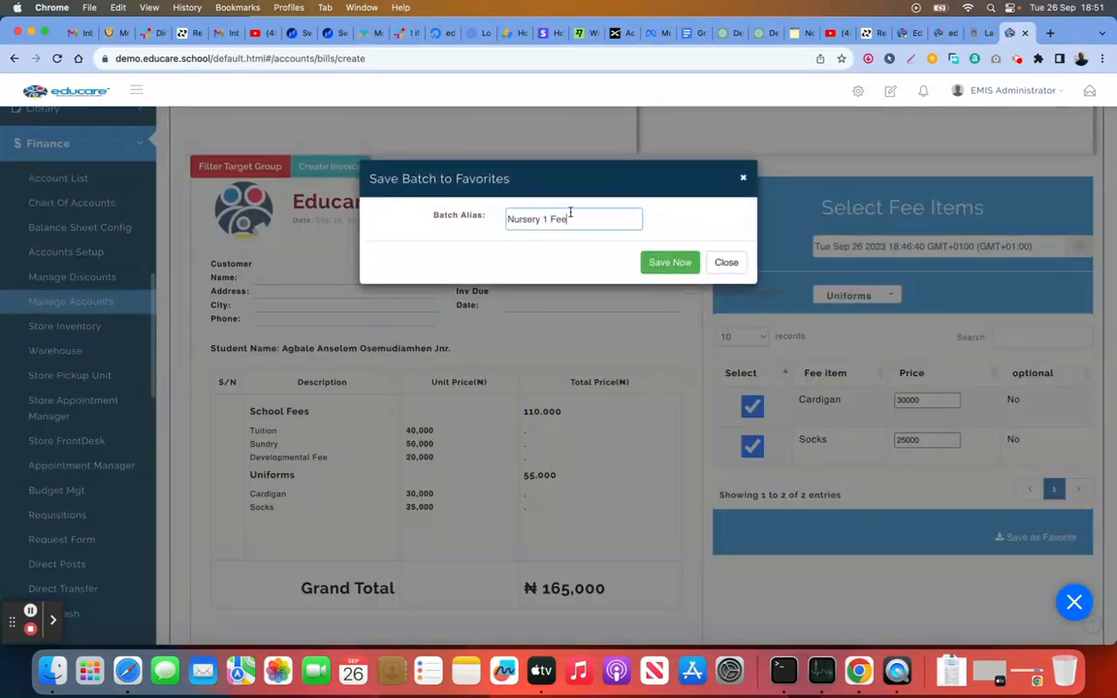
click(681, 263)
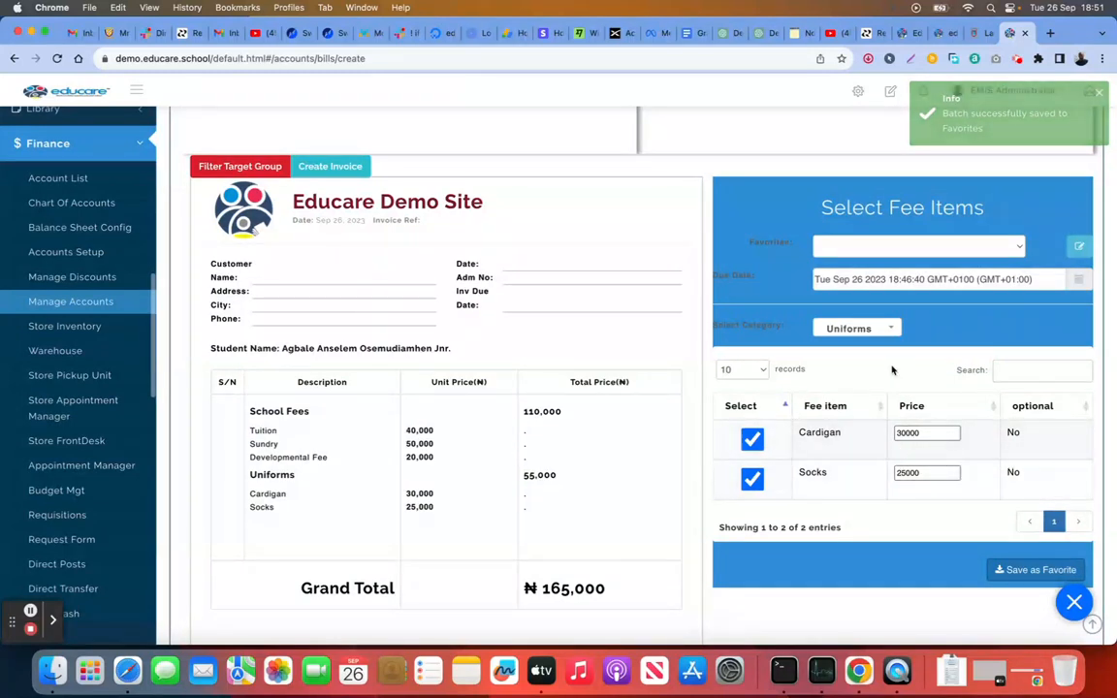
Step: Check the favorites list for the saved fee batch and close it without selecting anything
click(900, 248)
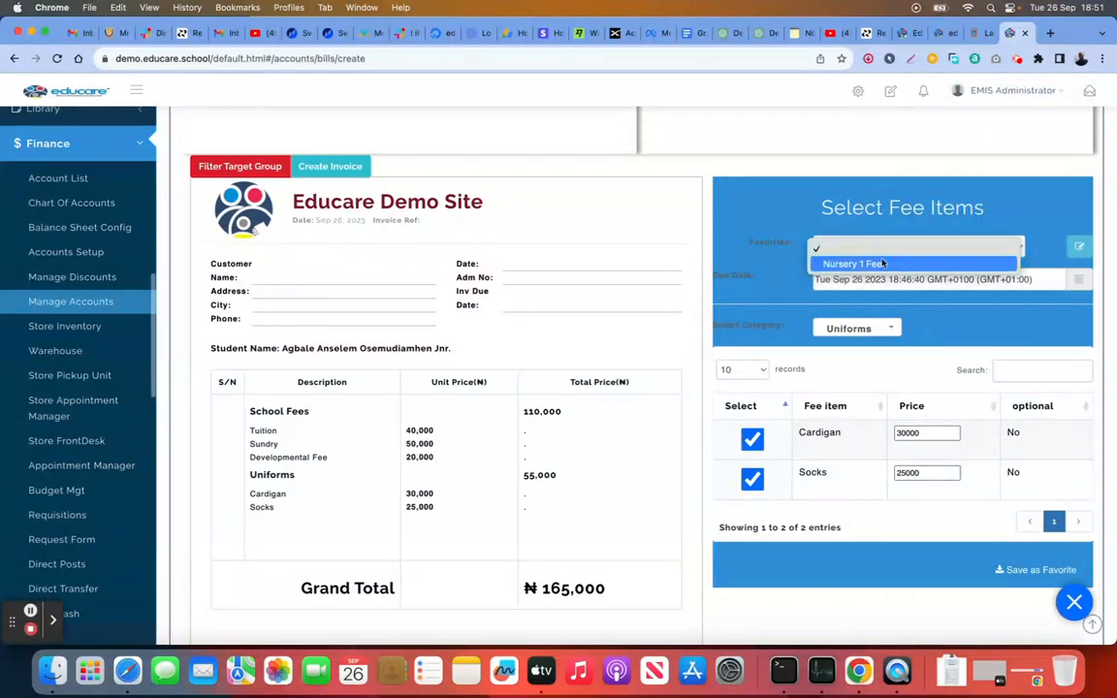
click(702, 262)
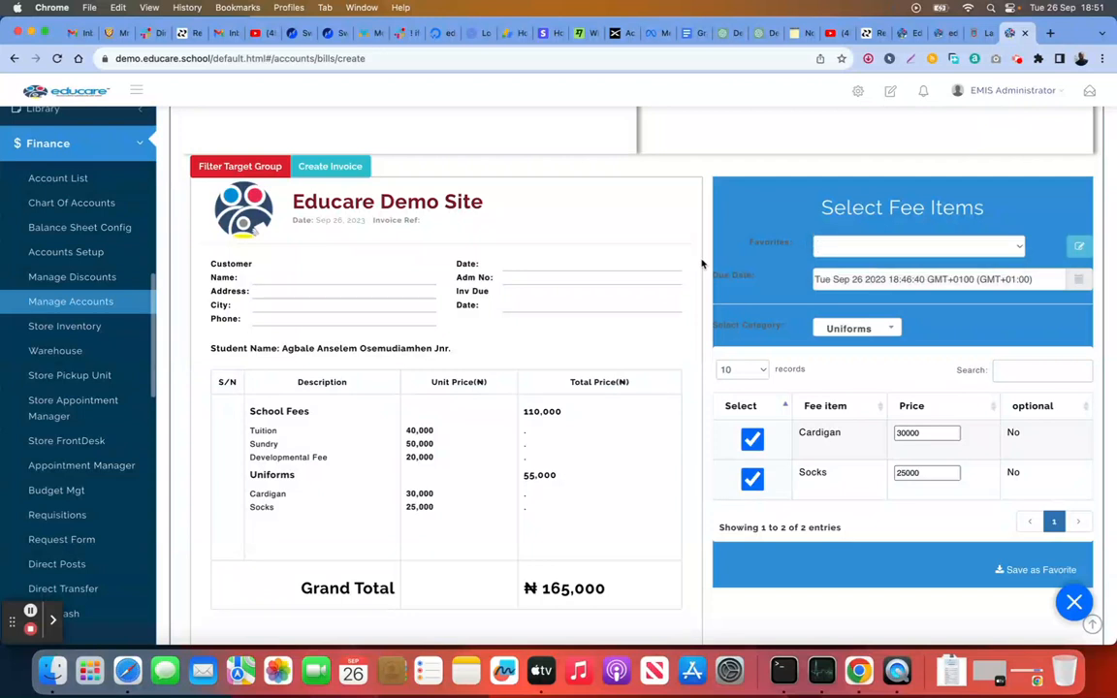
click(839, 249)
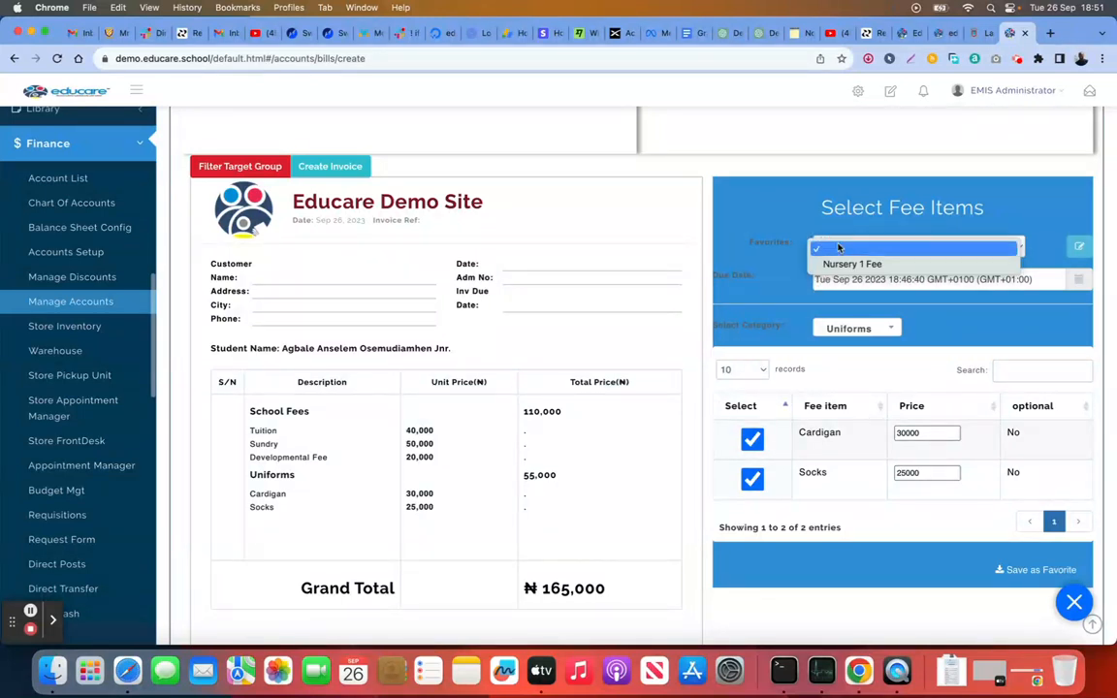
click(704, 374)
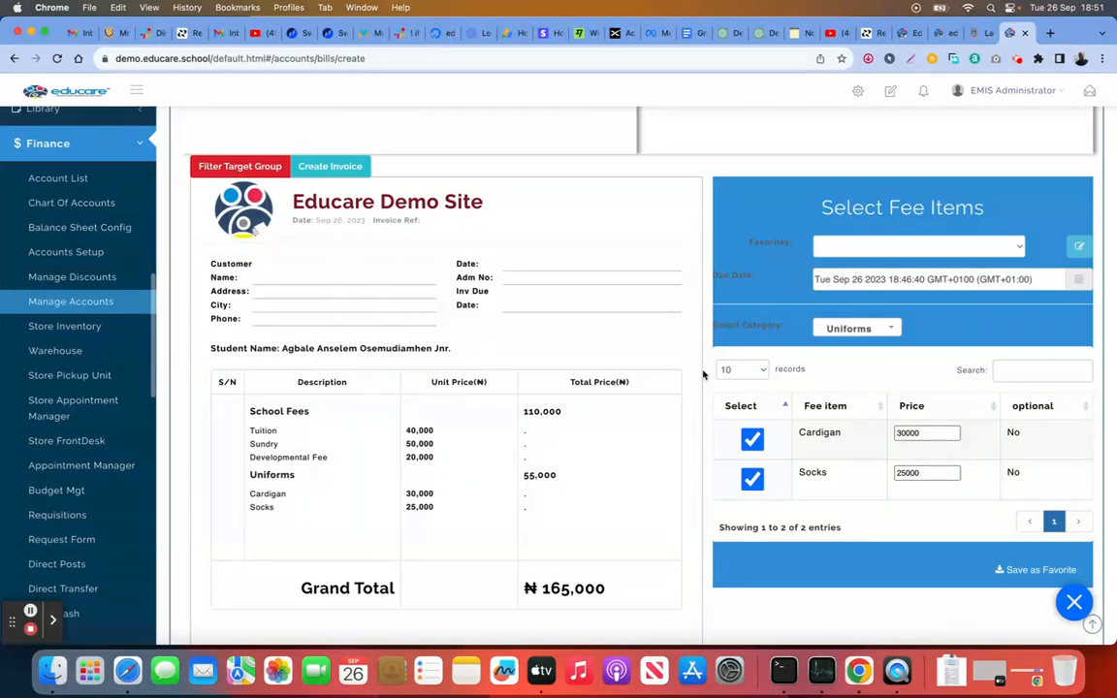
Step: Set the invoice note to Needed to show its editor, and switch it back to Not Applicable
scroll(703, 374, down, 5)
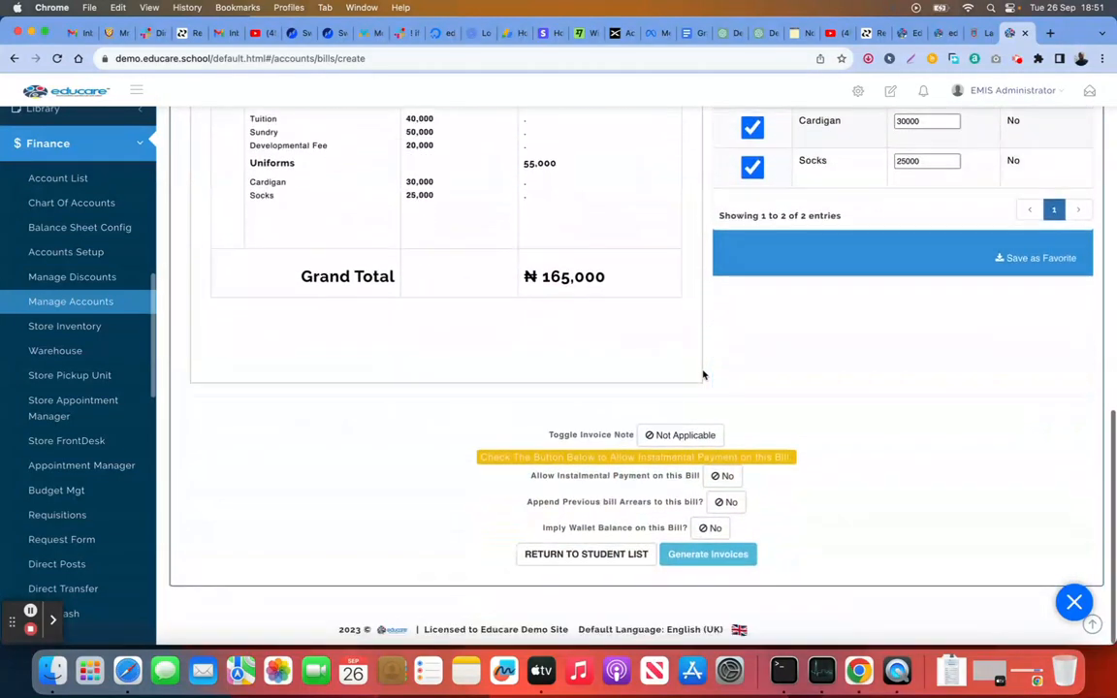
click(679, 439)
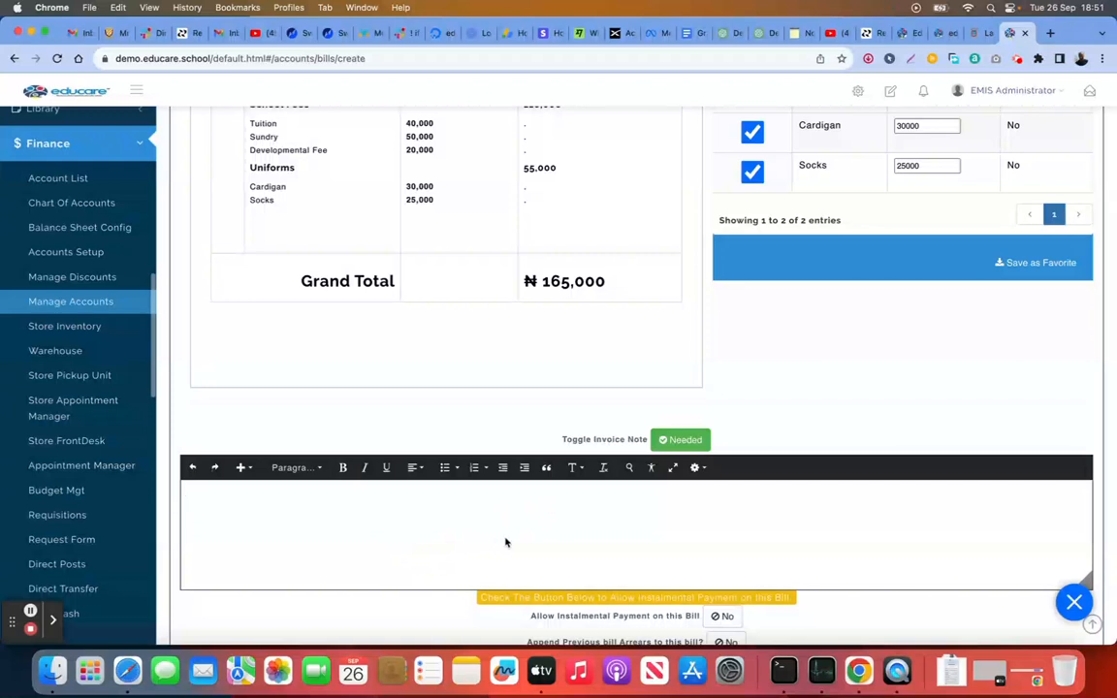
click(681, 439)
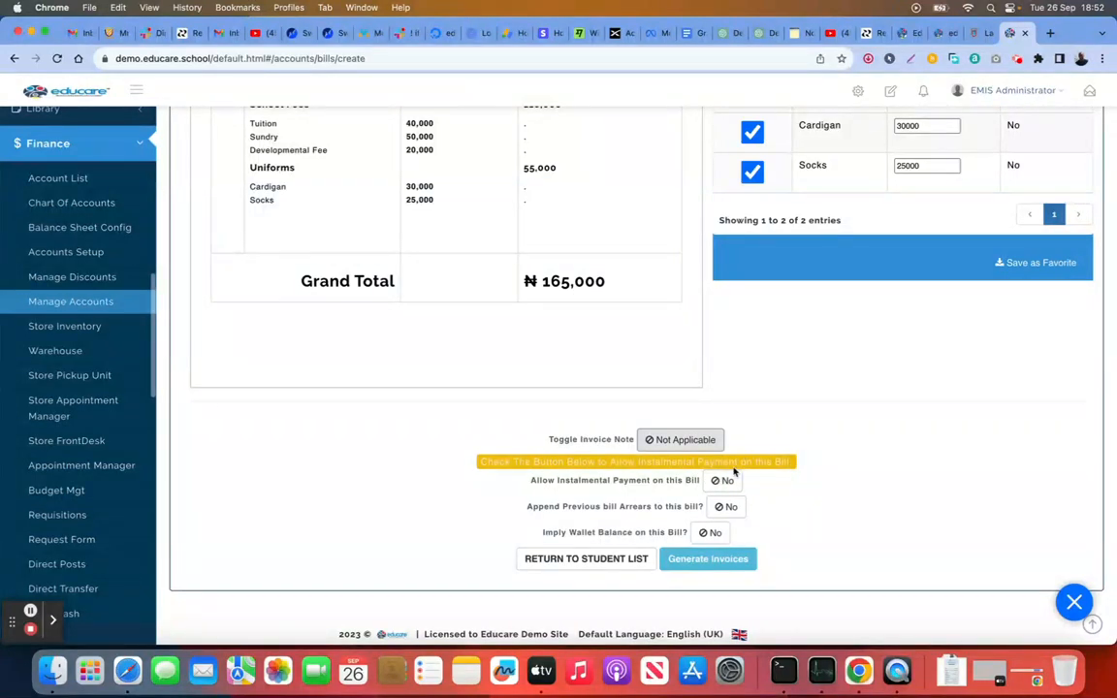
Step: Try the options to allow instalmental payment and append previous bill arrears, resetting each one to No
click(723, 478)
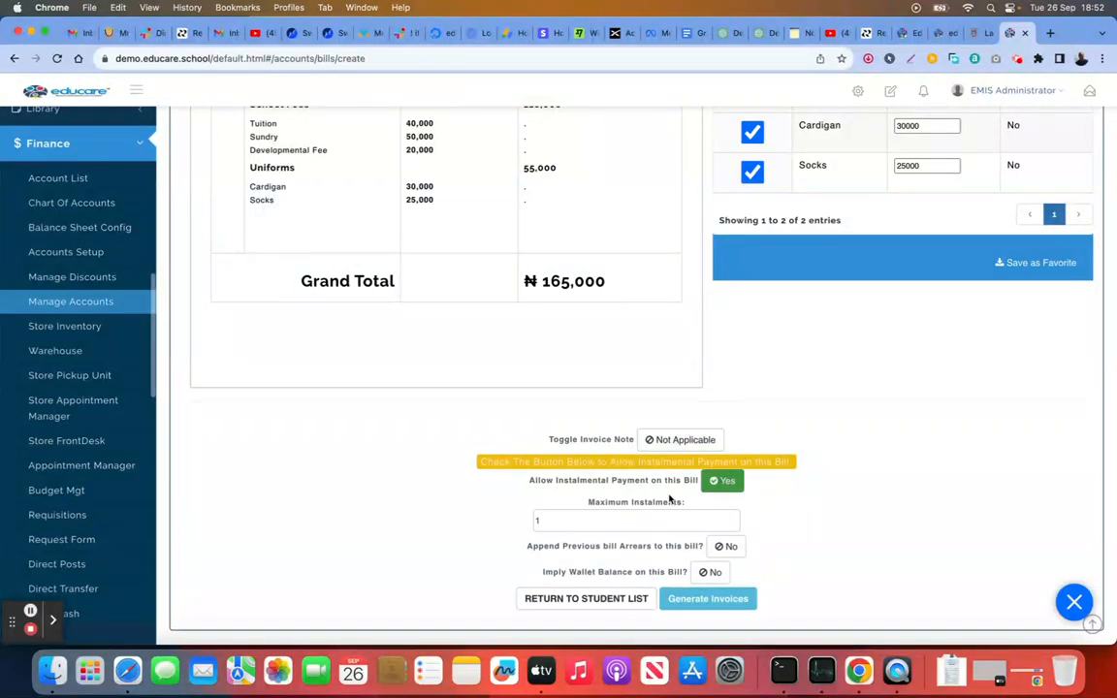
click(620, 519)
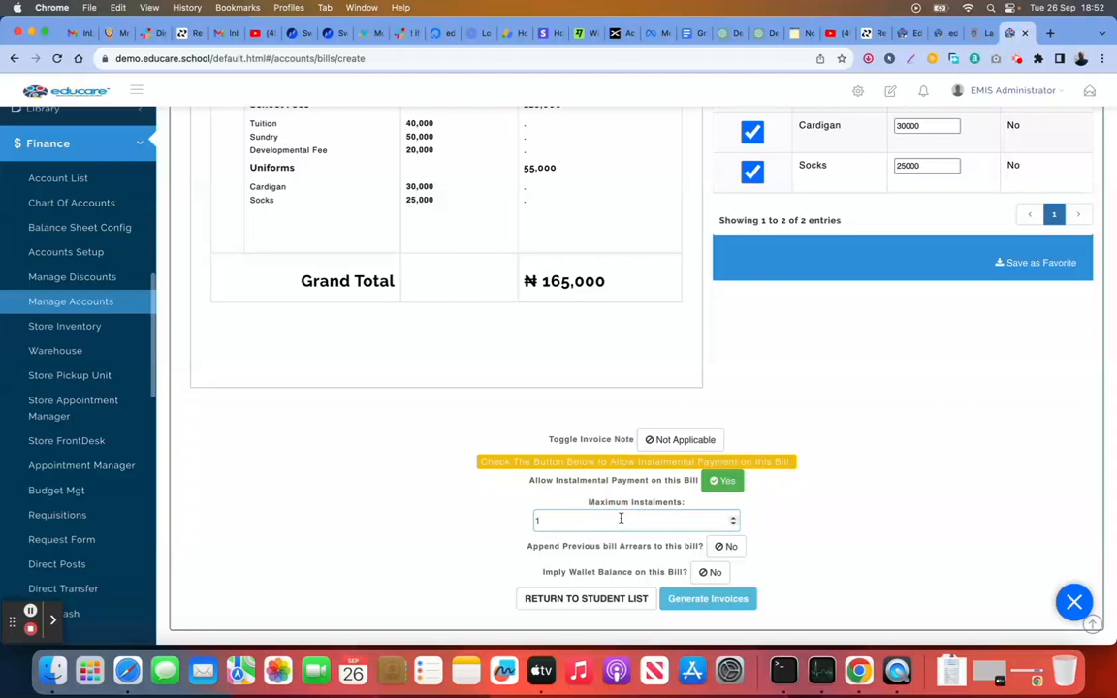
click(726, 482)
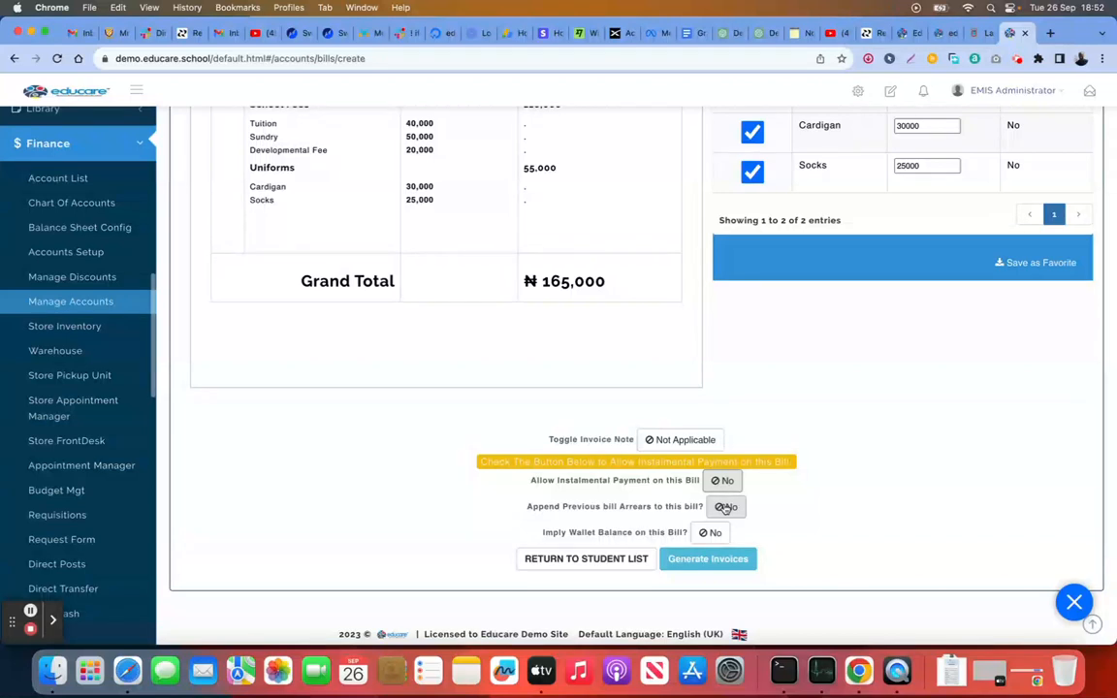
click(726, 506)
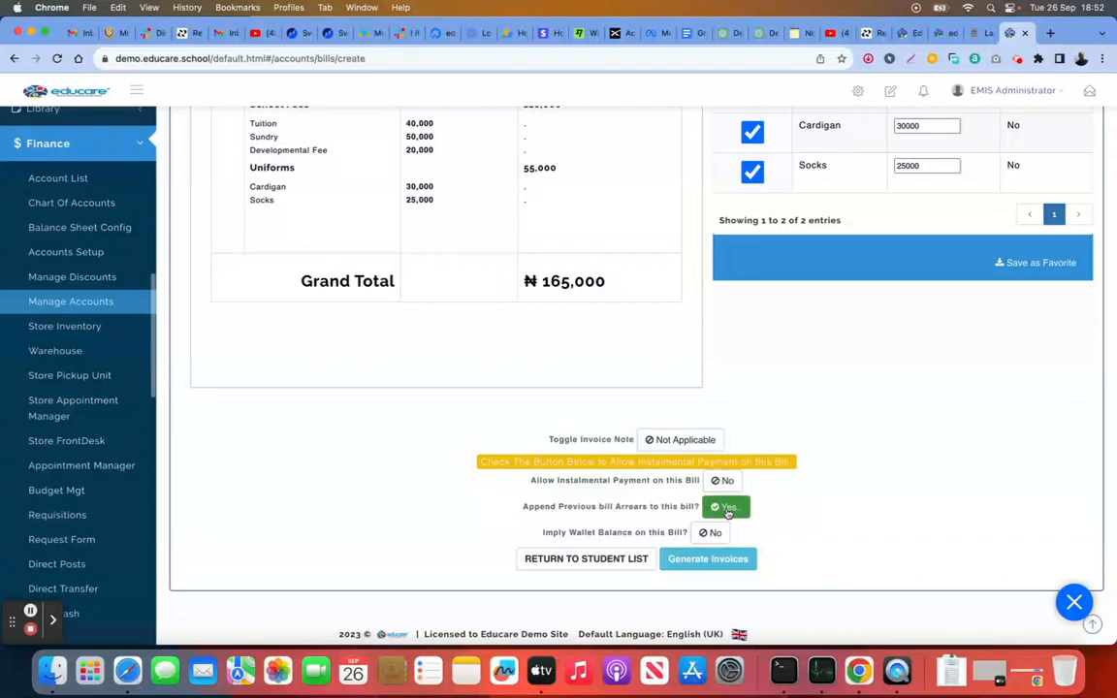
click(728, 508)
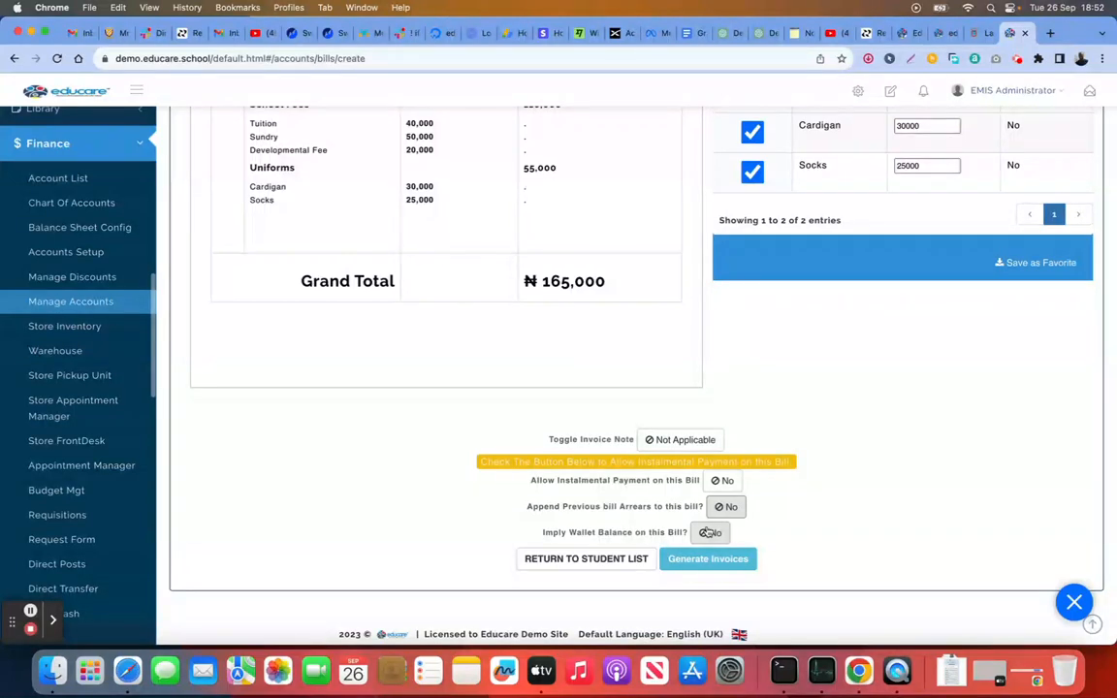
Step: Try the option to imply wallet balance on this bill, resetting it to No
click(709, 533)
click(708, 535)
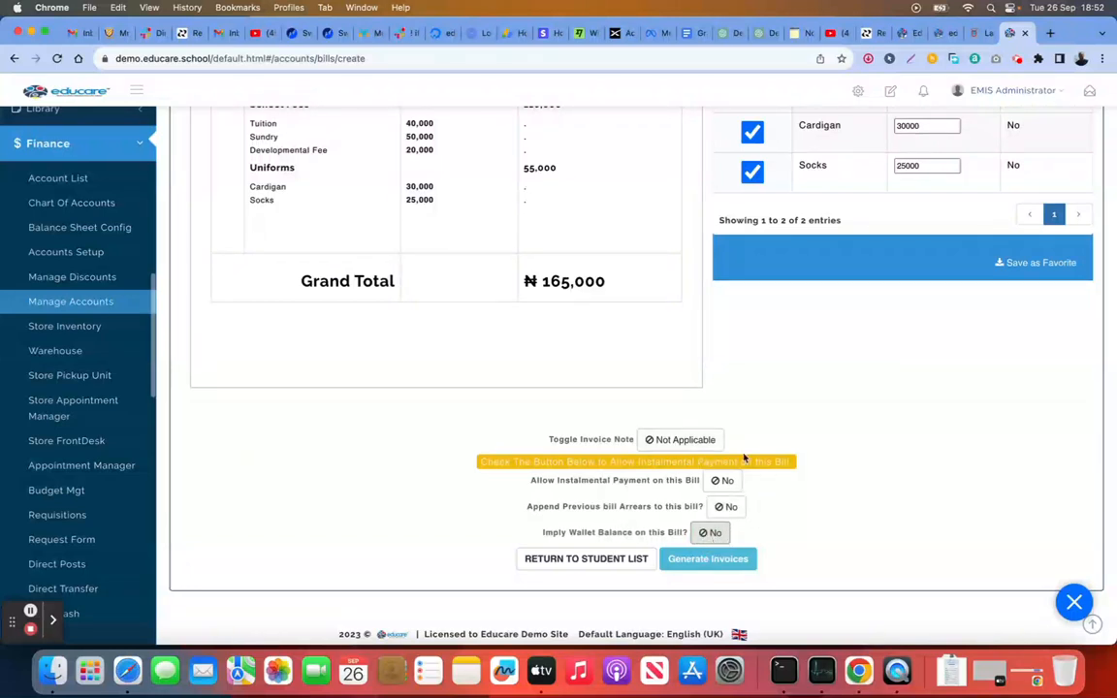
Step: Set the invoice target parameters to FIRST TERM with the invoice title First Term EYFS
scroll(744, 457, up, 10)
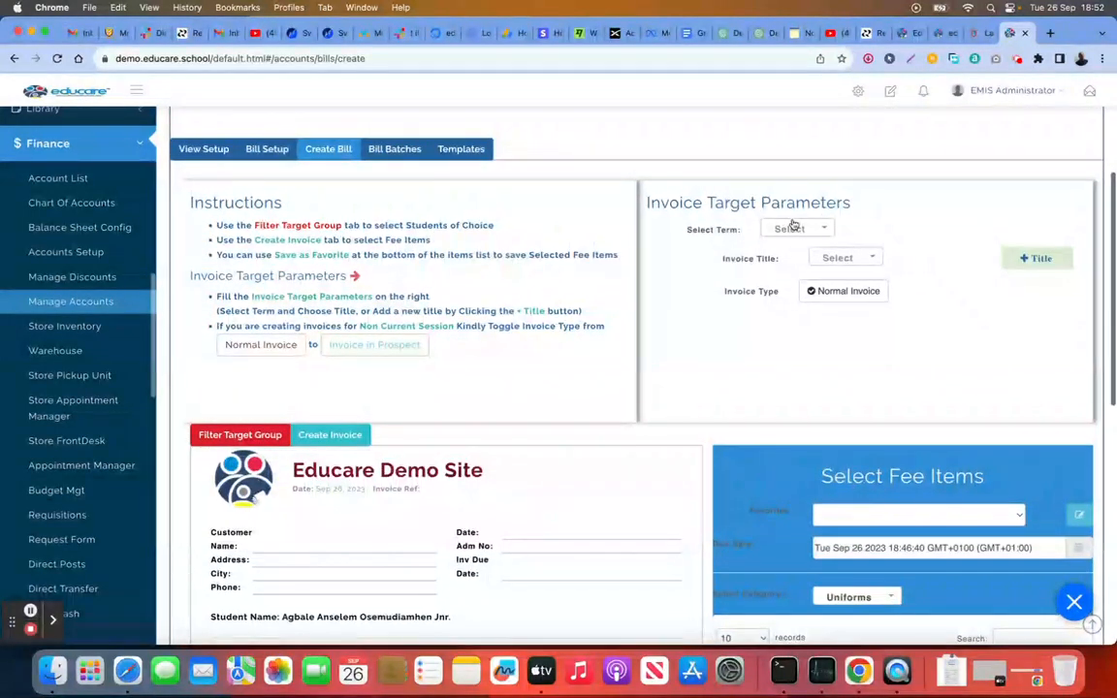
click(797, 227)
click(791, 276)
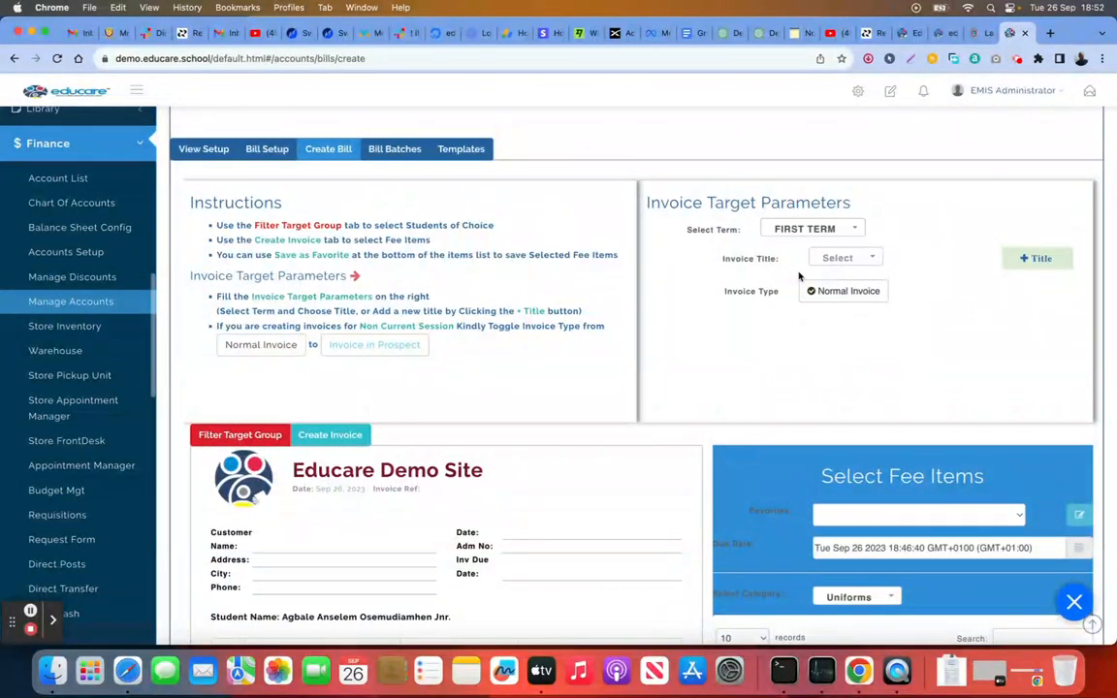
click(817, 260)
text(ey)
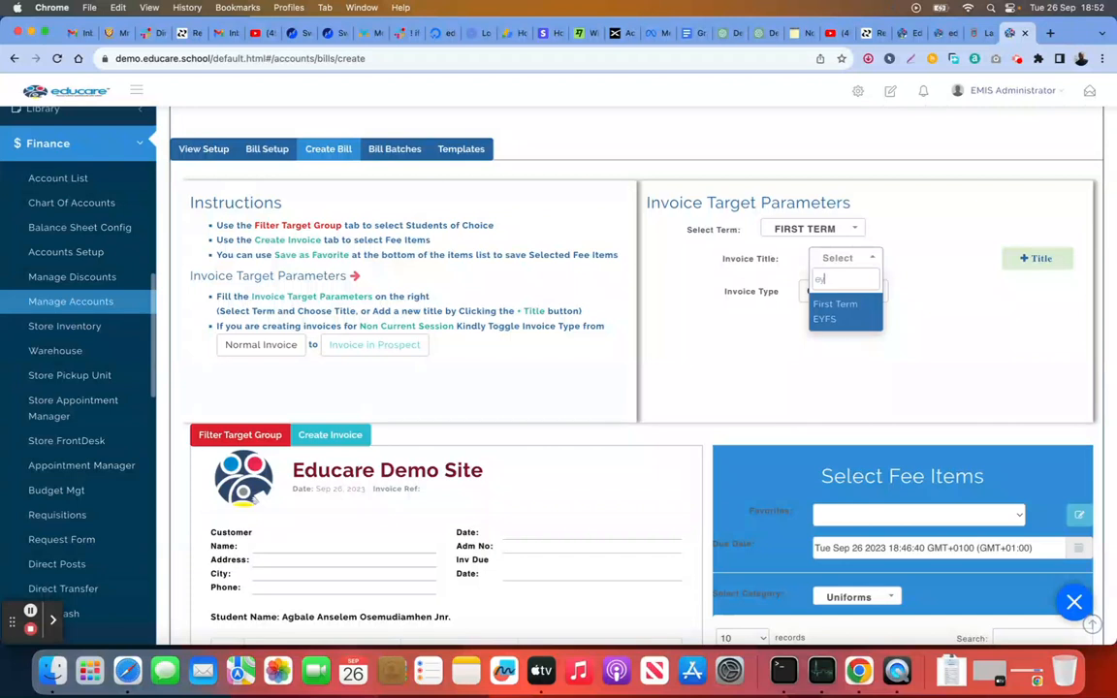
text(f)
click(836, 311)
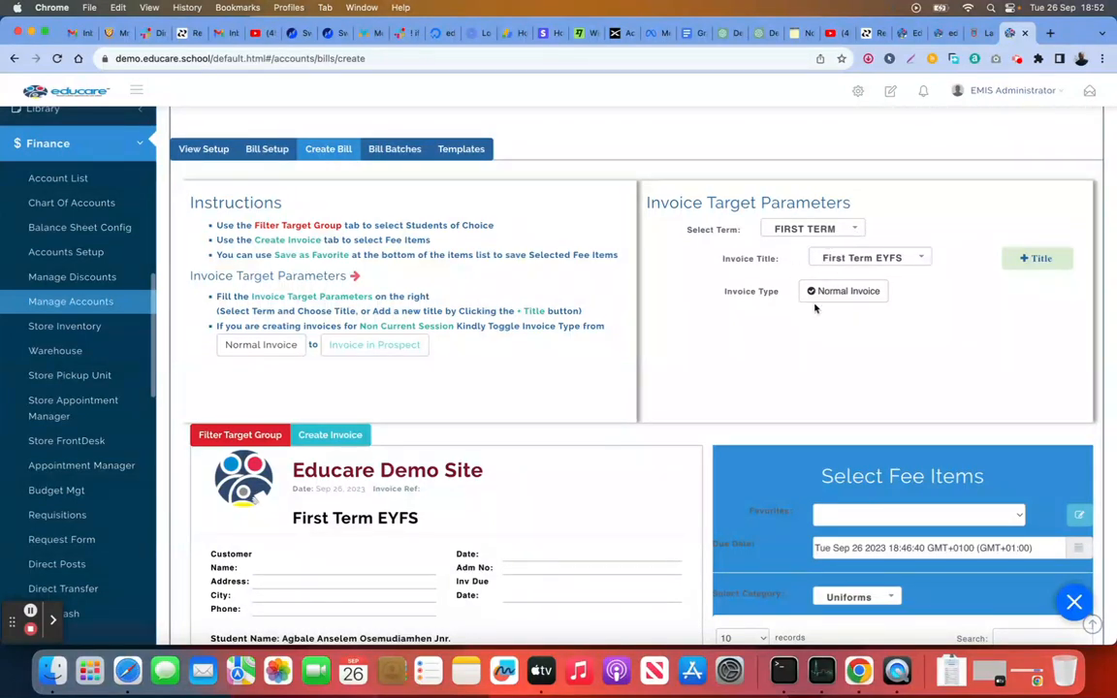
Step: Generate the invoices for the selected students with the chosen fee items
scroll(687, 461, down, 4)
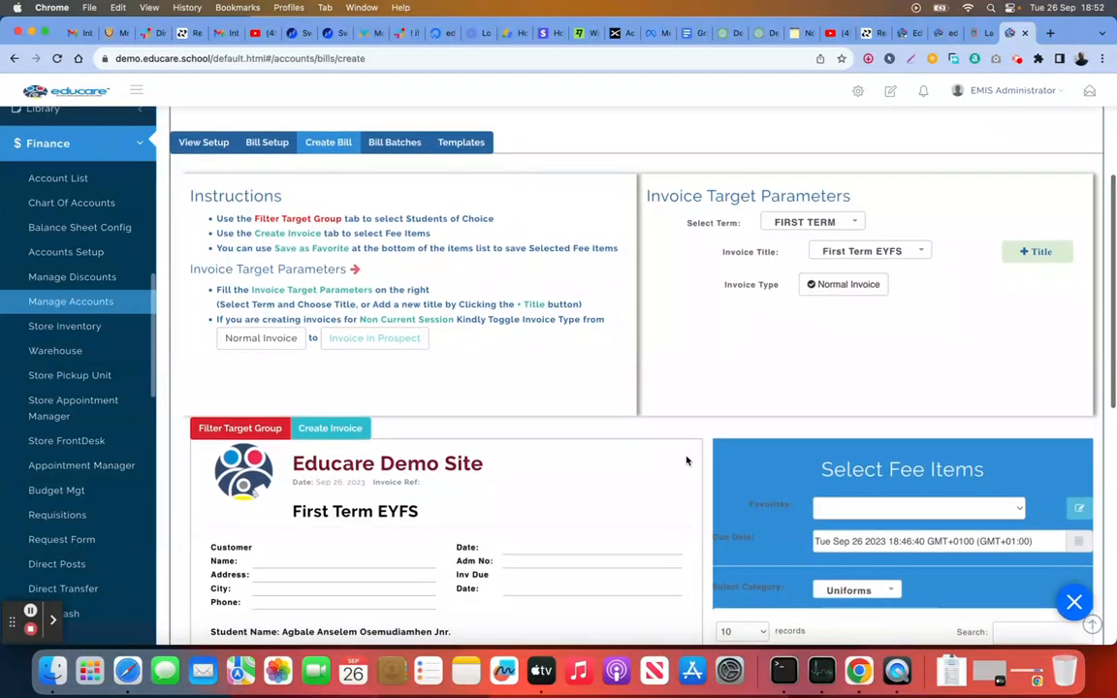
scroll(687, 460, down, 8)
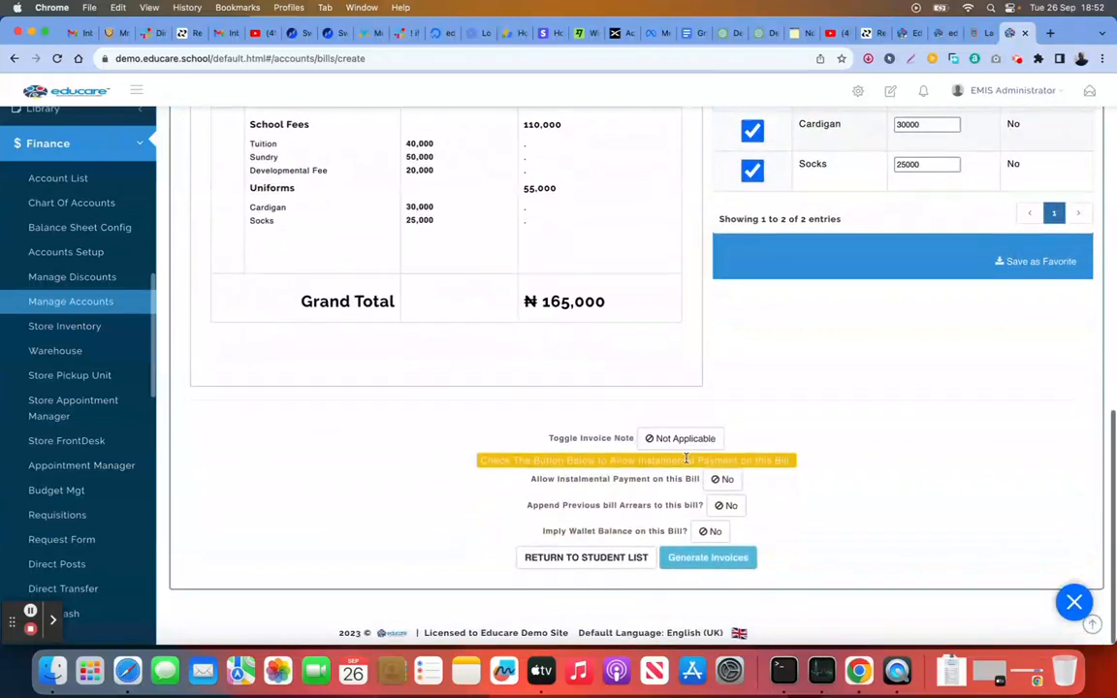
click(720, 559)
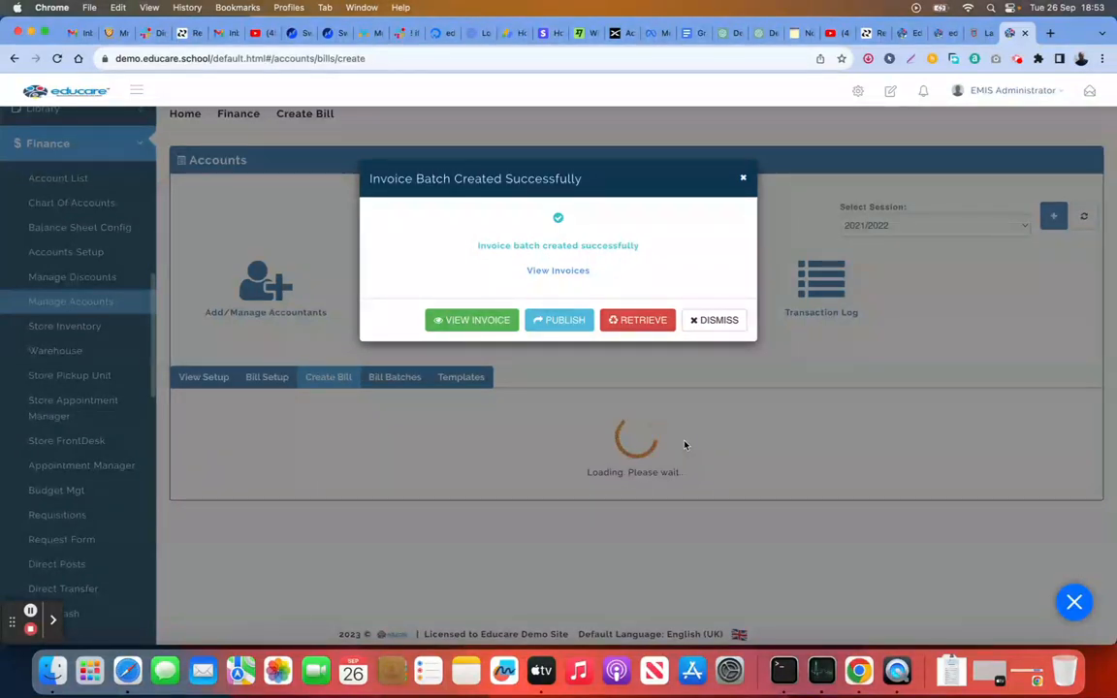
Step: View the newly created invoice batch to check each student's fees and totals, and return to dismiss the invoice batch dialog
click(480, 322)
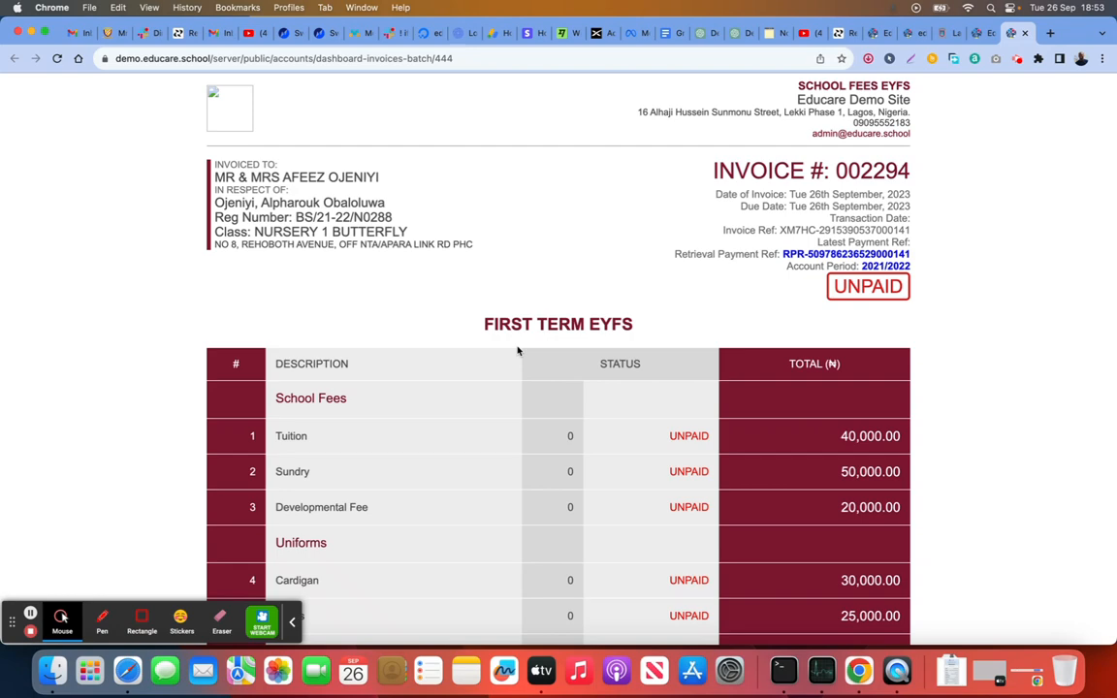
scroll(518, 351, down, 3)
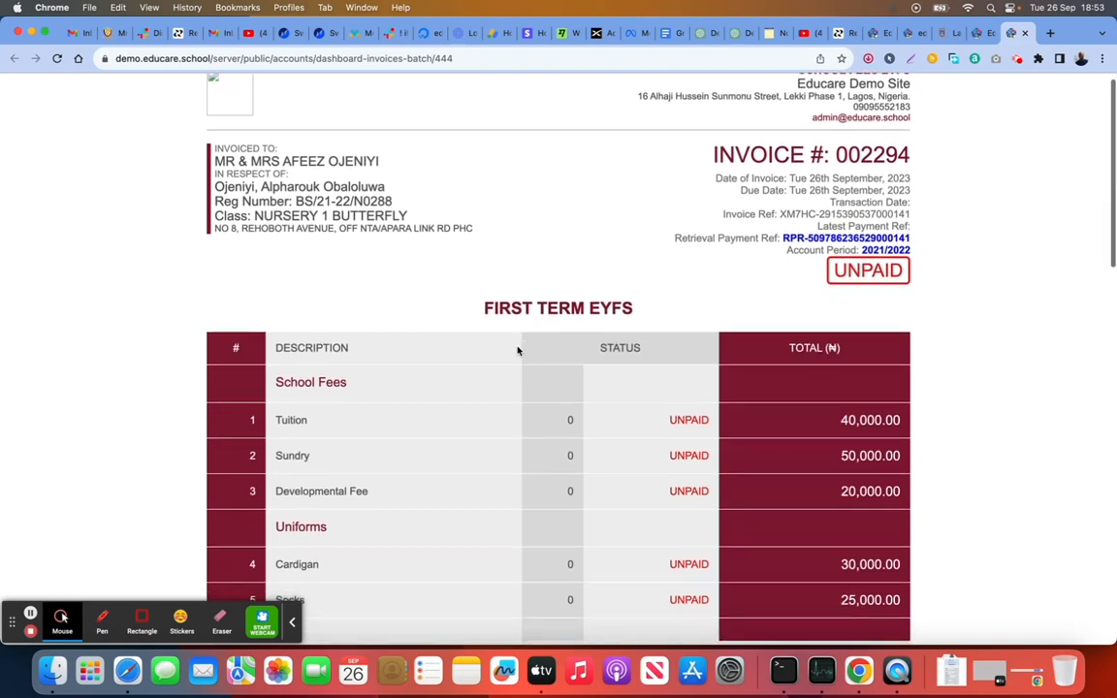
scroll(517, 350, down, 5)
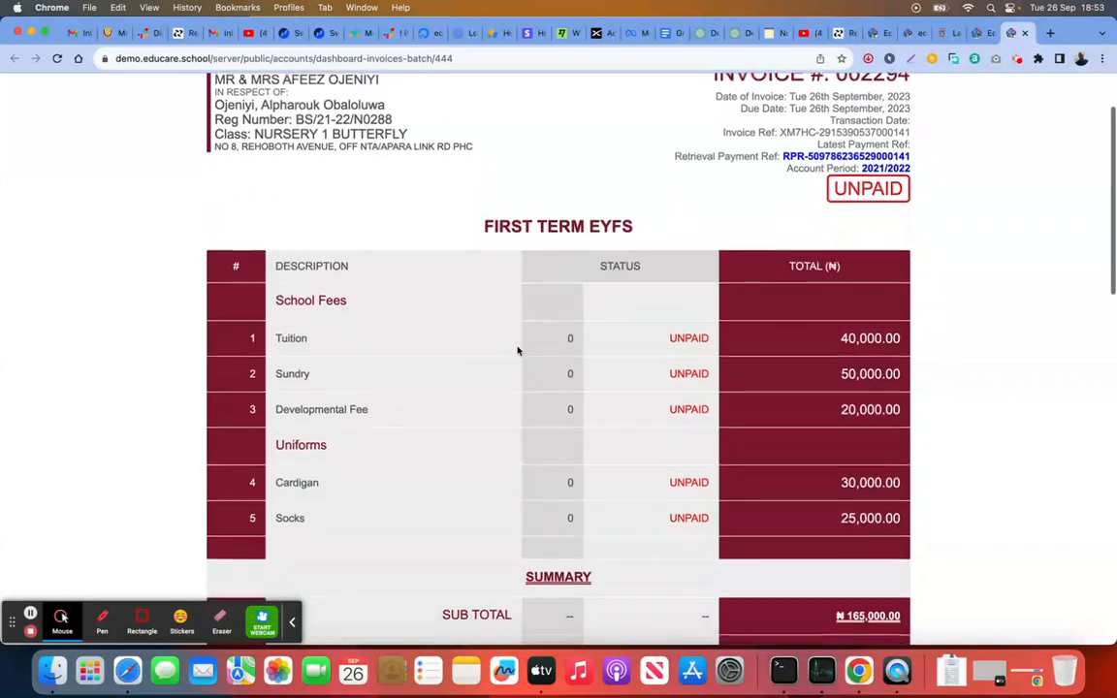
scroll(517, 351, down, 8)
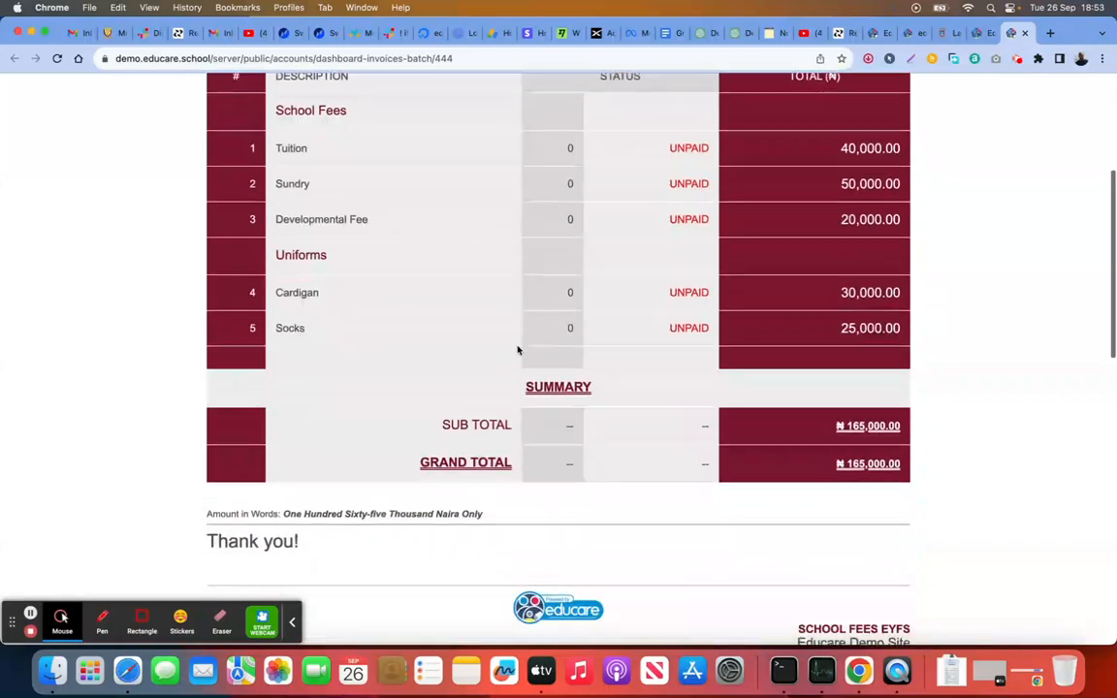
scroll(518, 351, down, 18)
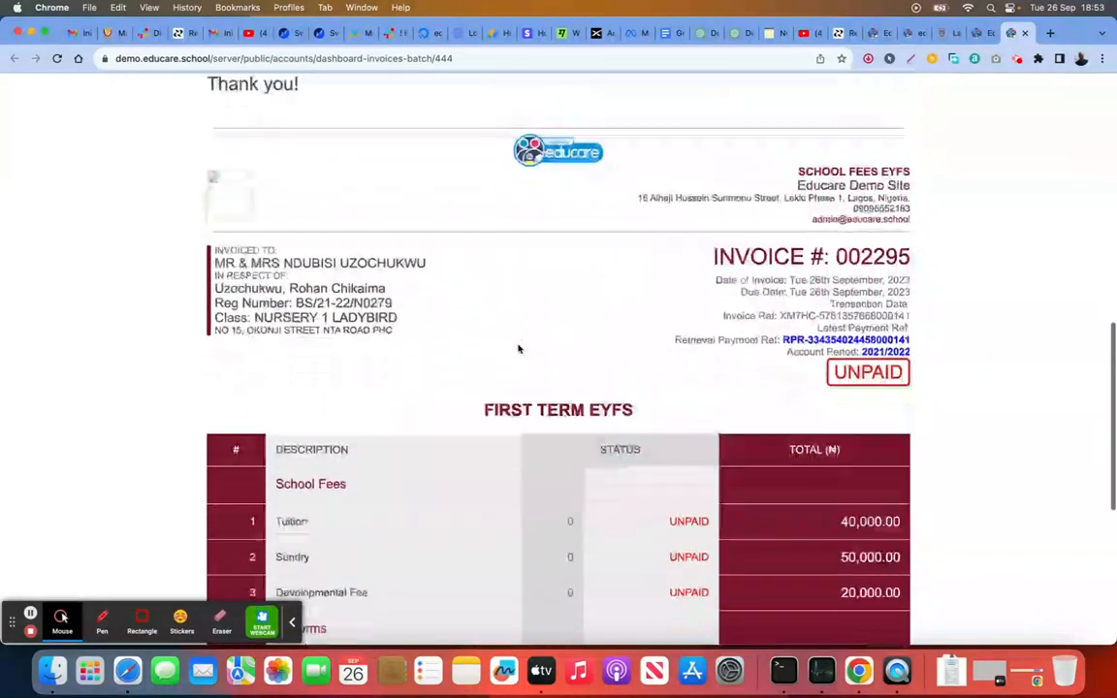
scroll(517, 344, down, 7)
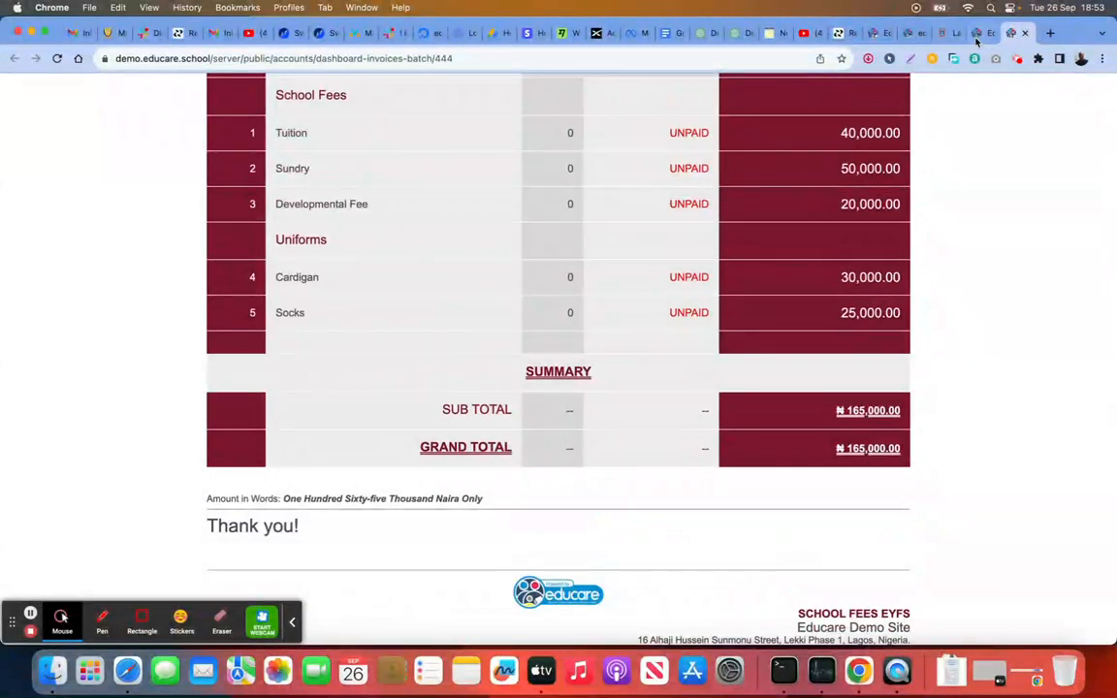
click(974, 37)
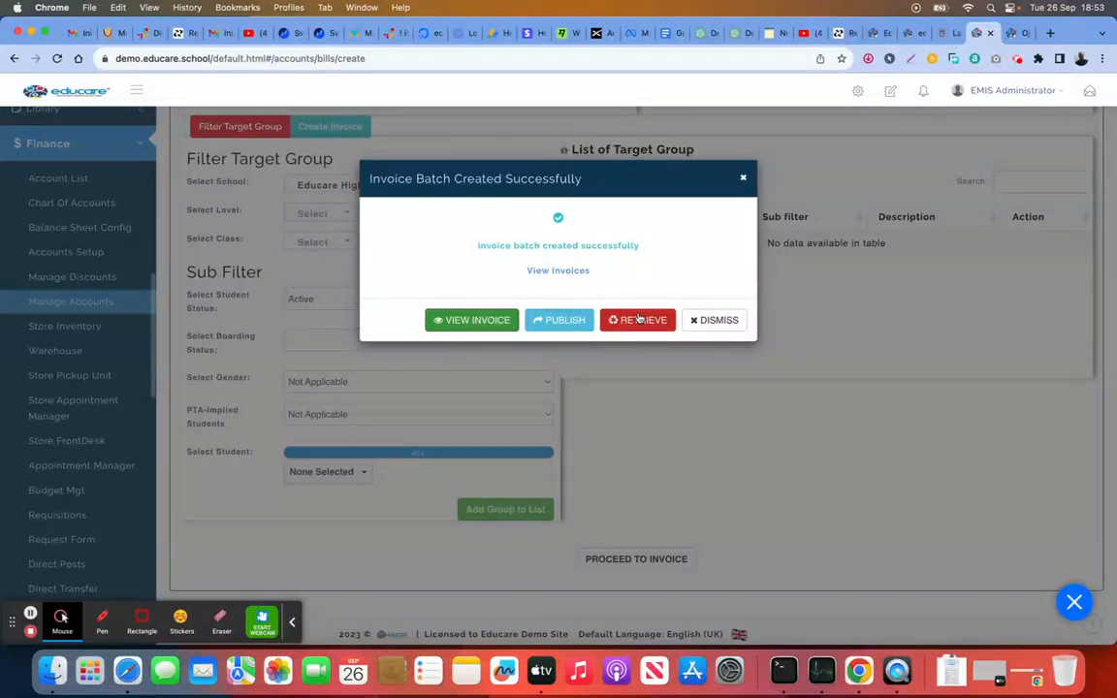
click(706, 322)
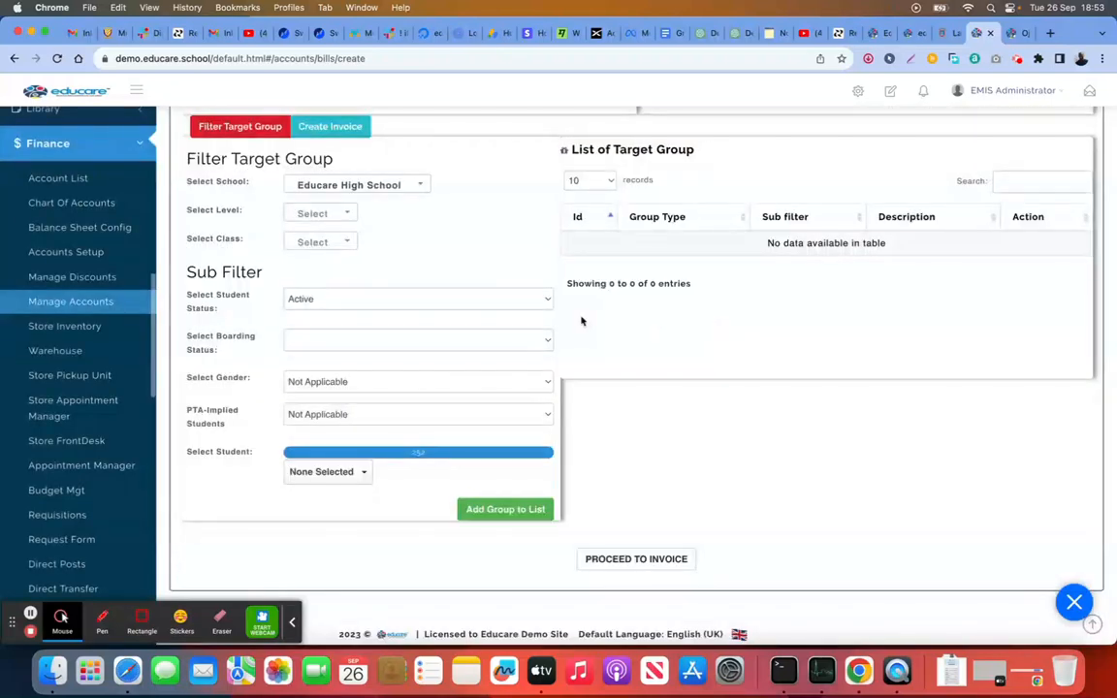
Step: Open the account's Analysis dashboard and examine the income summary and the Paid/Unpaid Students list
click(448, 302)
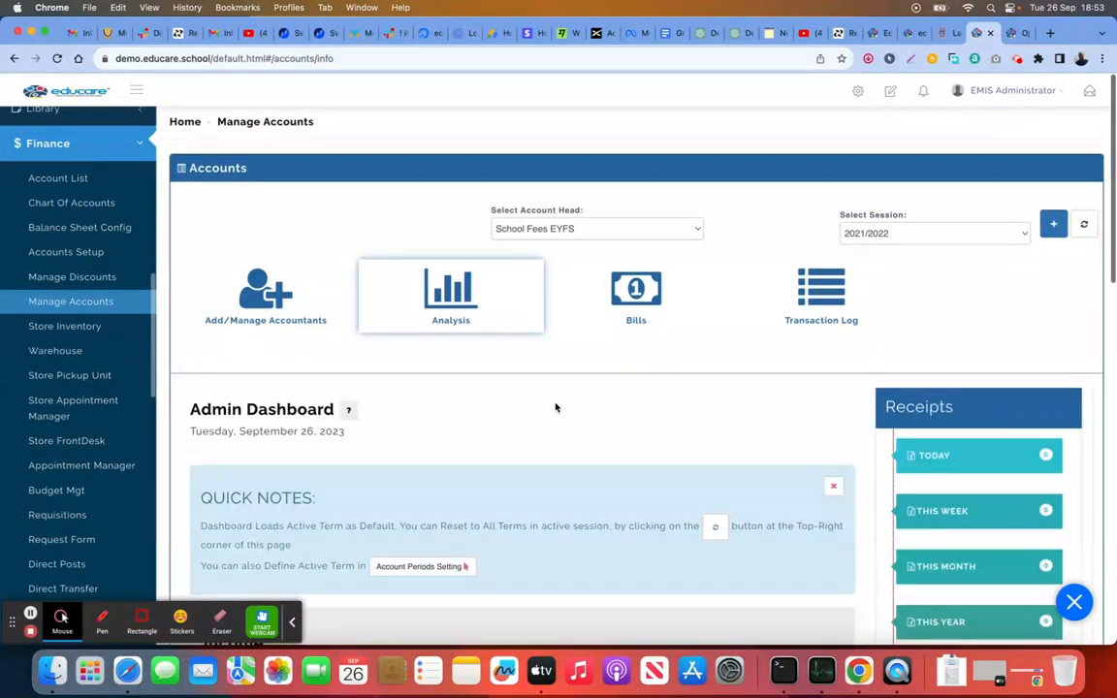
scroll(555, 407, down, 10)
scroll(436, 397, up, 2)
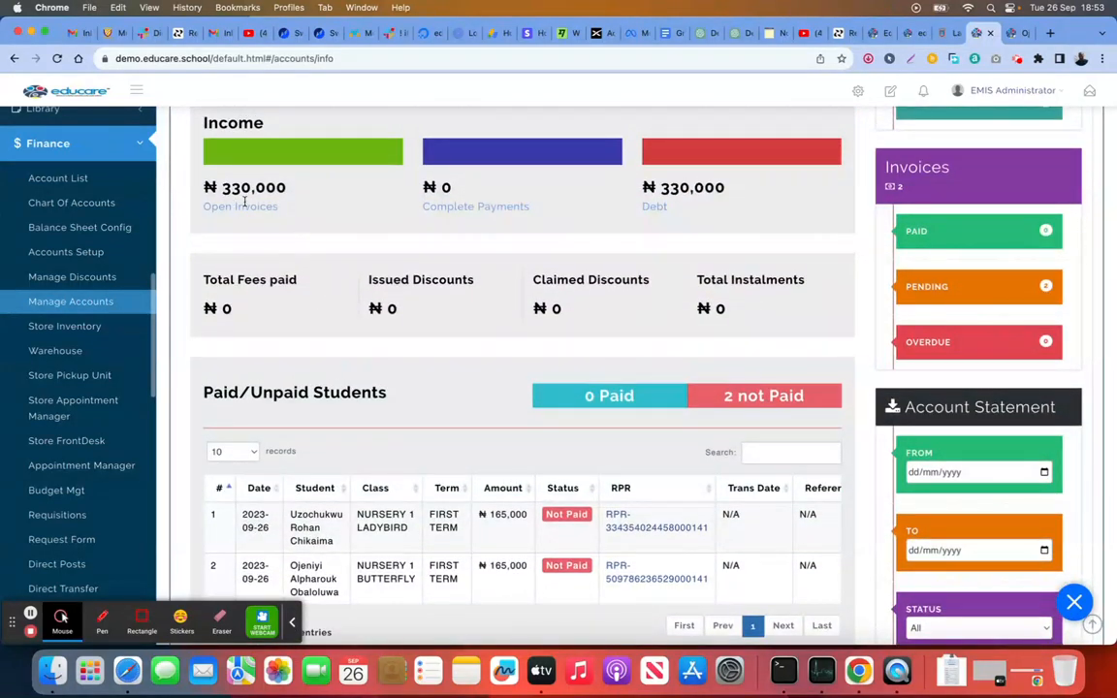
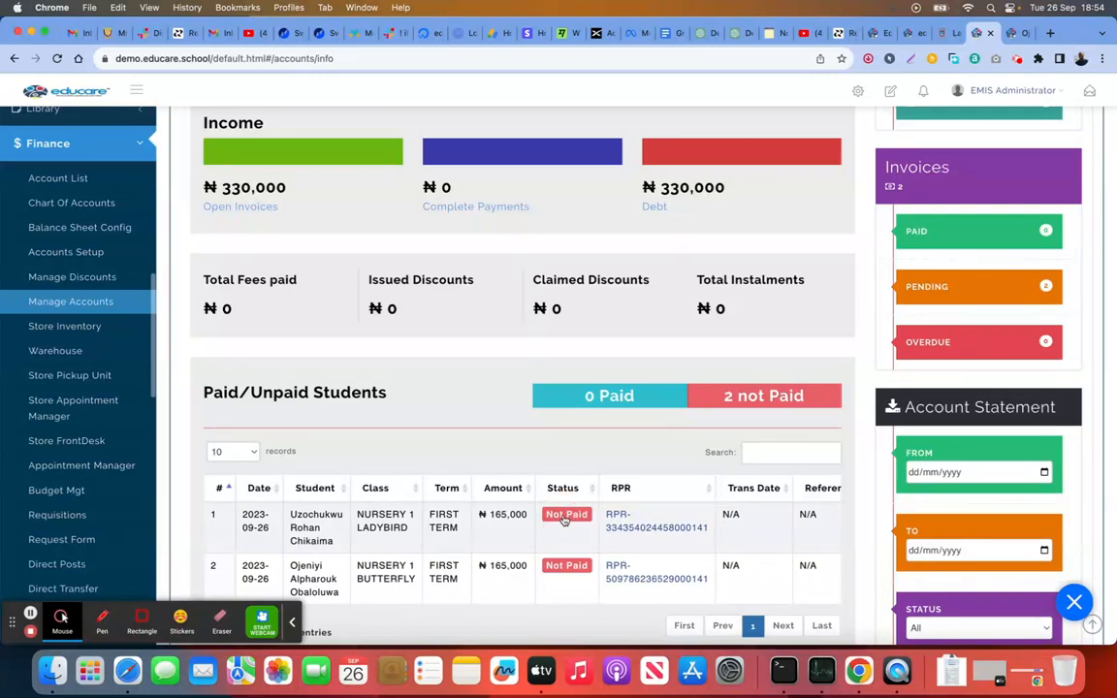
Step: Open the first listed student's unpaid Nursery 1 Ladybird invoice for editing from its payment receipt form
click(562, 518)
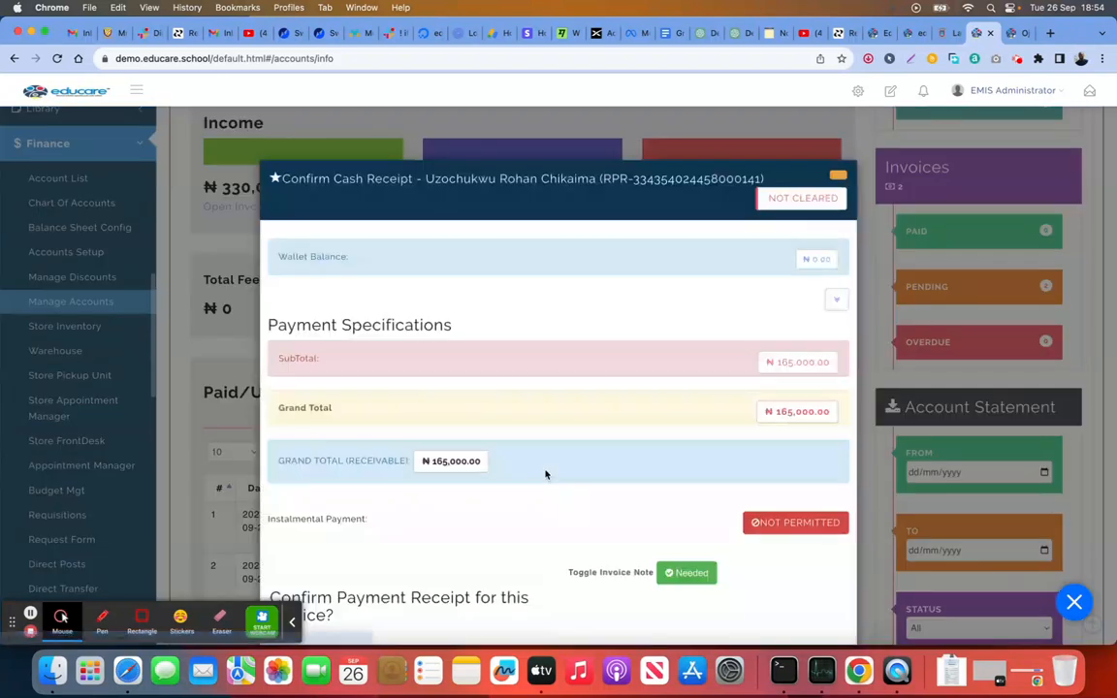
scroll(502, 338, down, 2)
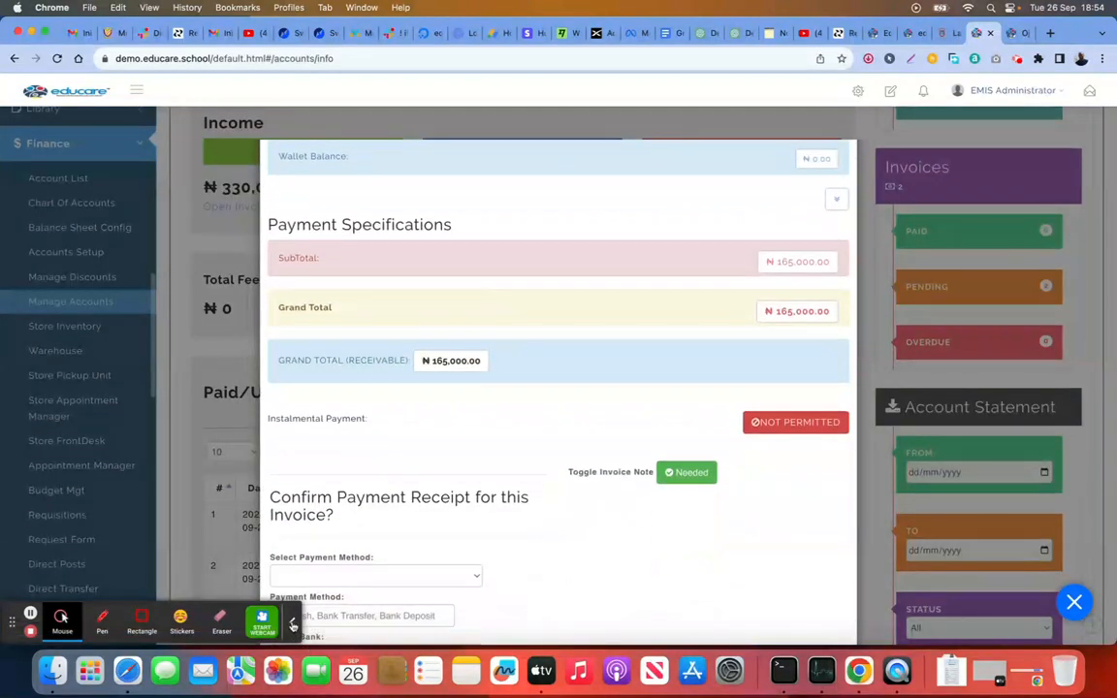
scroll(495, 490, down, 1)
scroll(494, 489, down, 5)
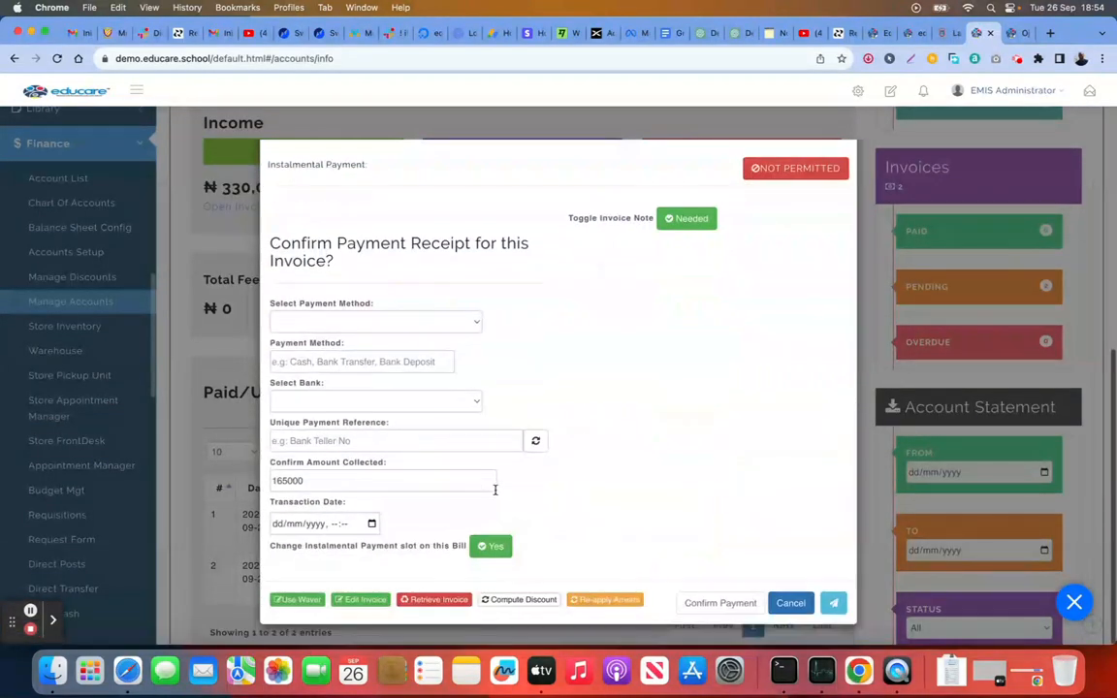
click(360, 600)
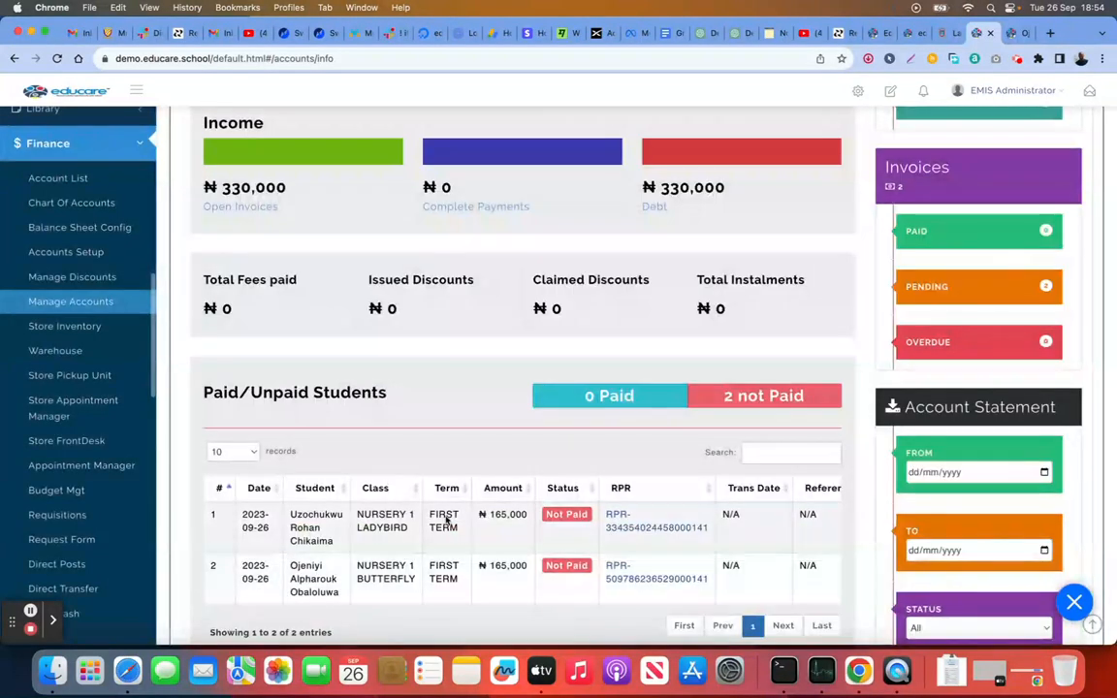
Step: Add the unlisted Christmas party fee to the invoice with an amount of 30000
scroll(457, 502, down, 3)
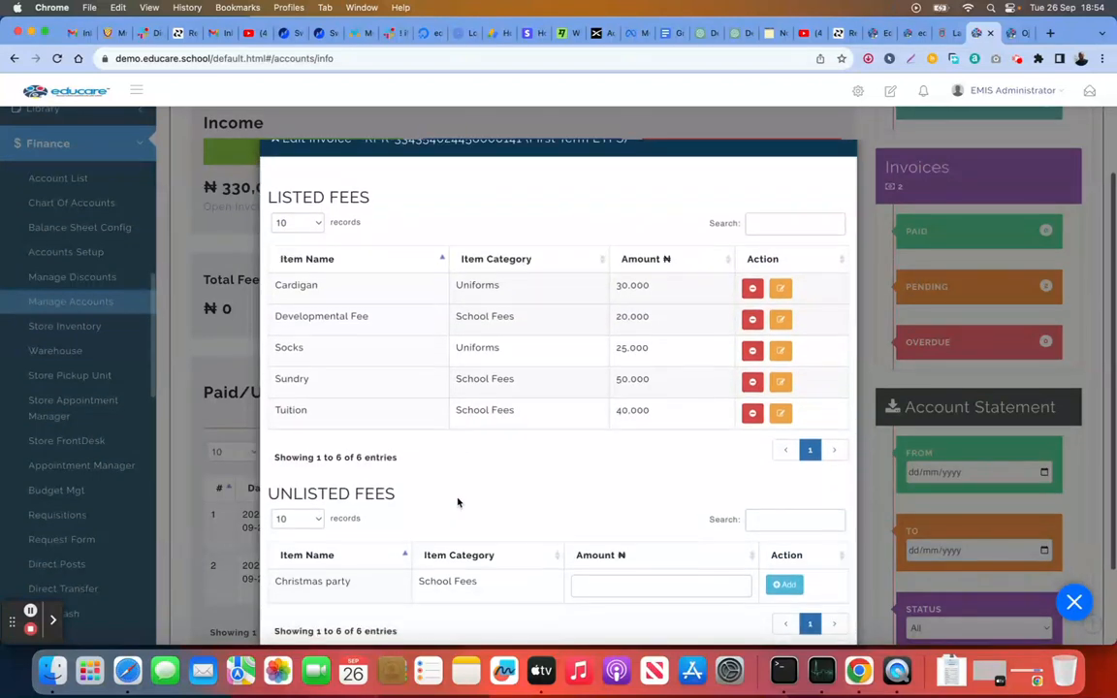
click(615, 494)
text(30000)
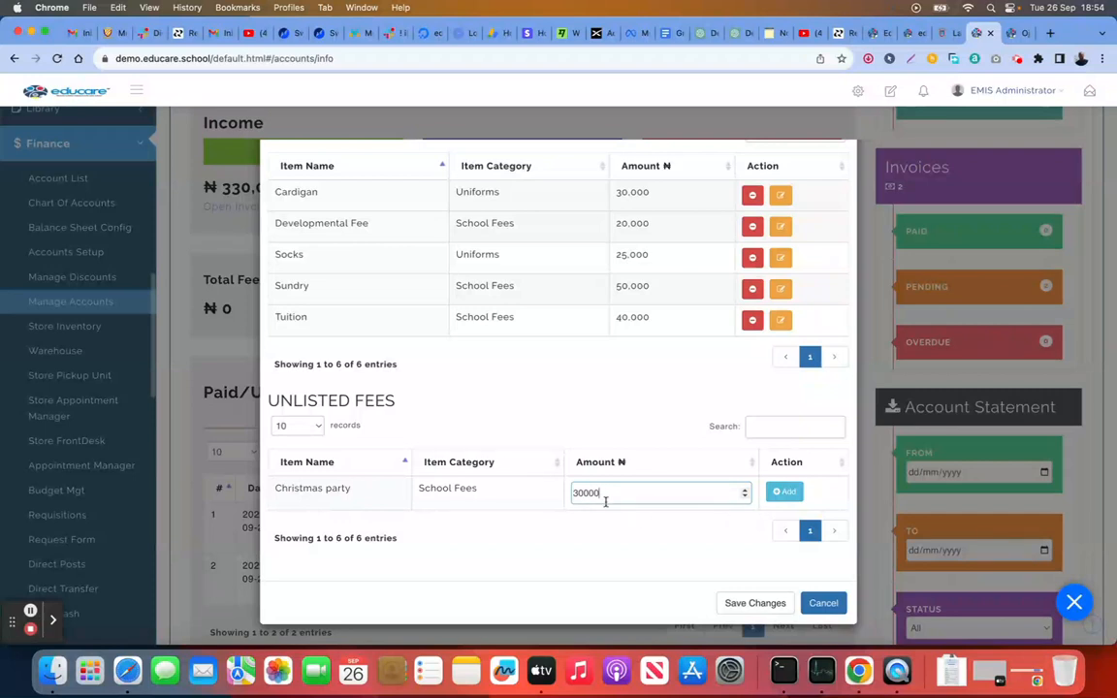
click(783, 493)
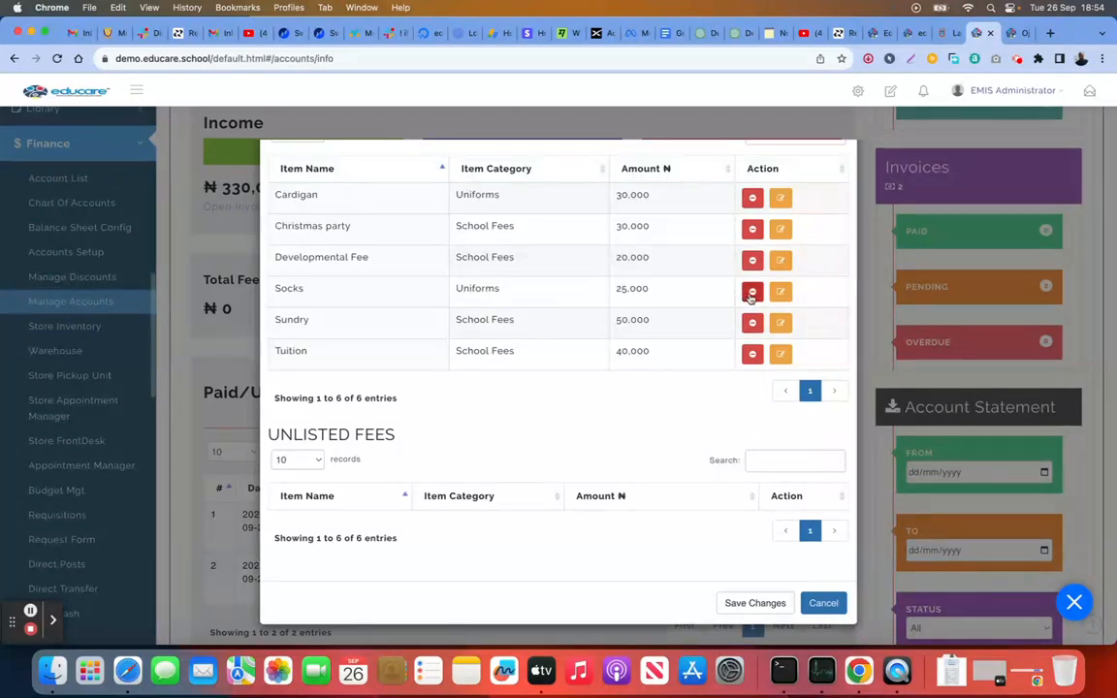
Step: Remove the Socks fee from the invoice's listed fees and add it back with an amount of 80000
click(752, 292)
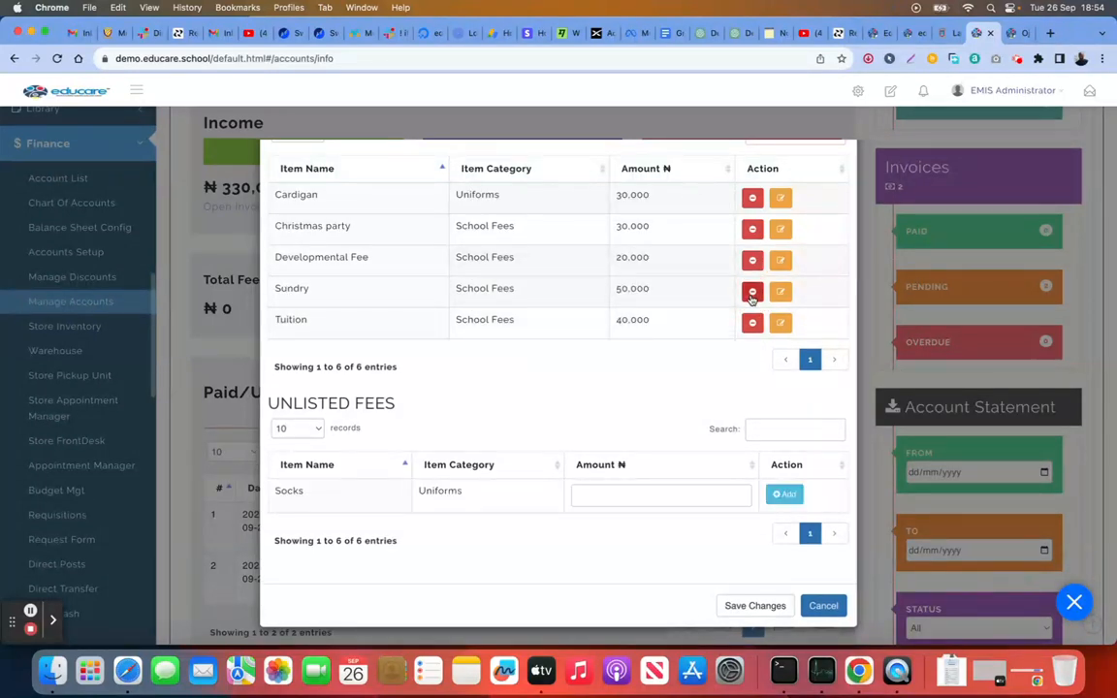
scroll(723, 388, up, 3)
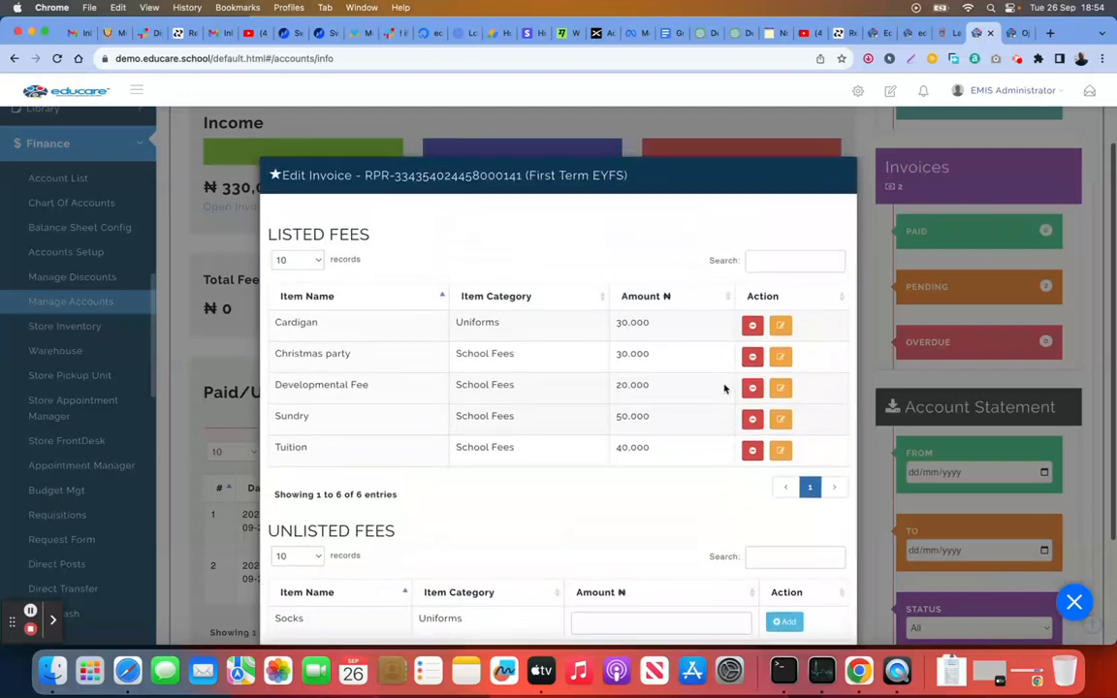
scroll(723, 388, down, 3)
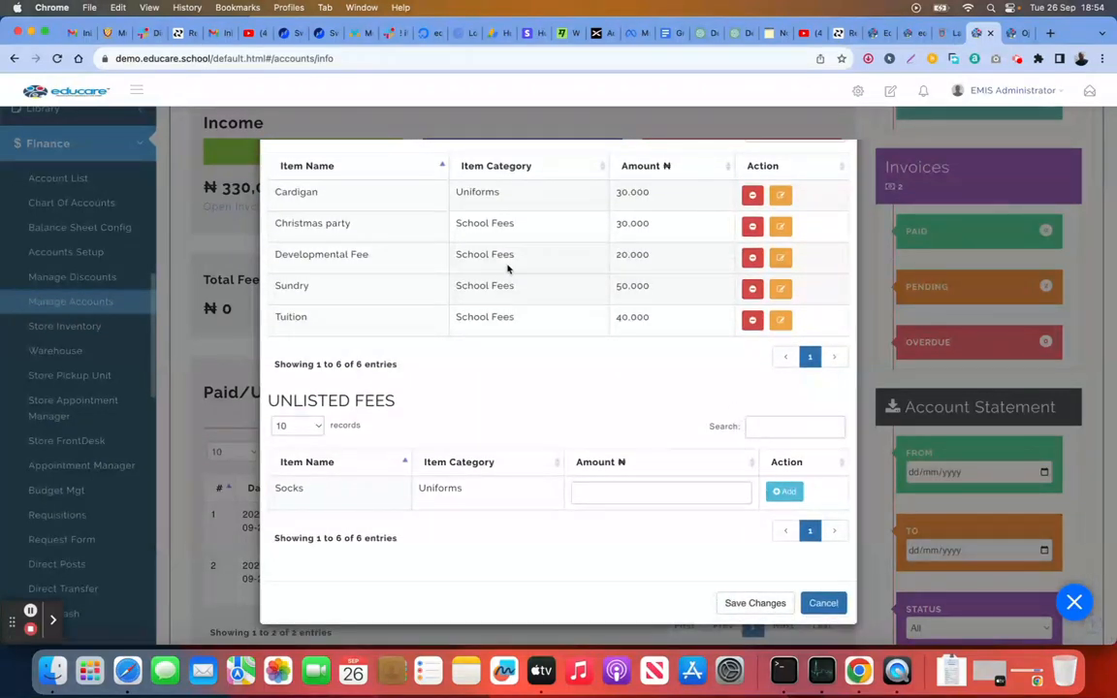
click(611, 496)
text(80000)
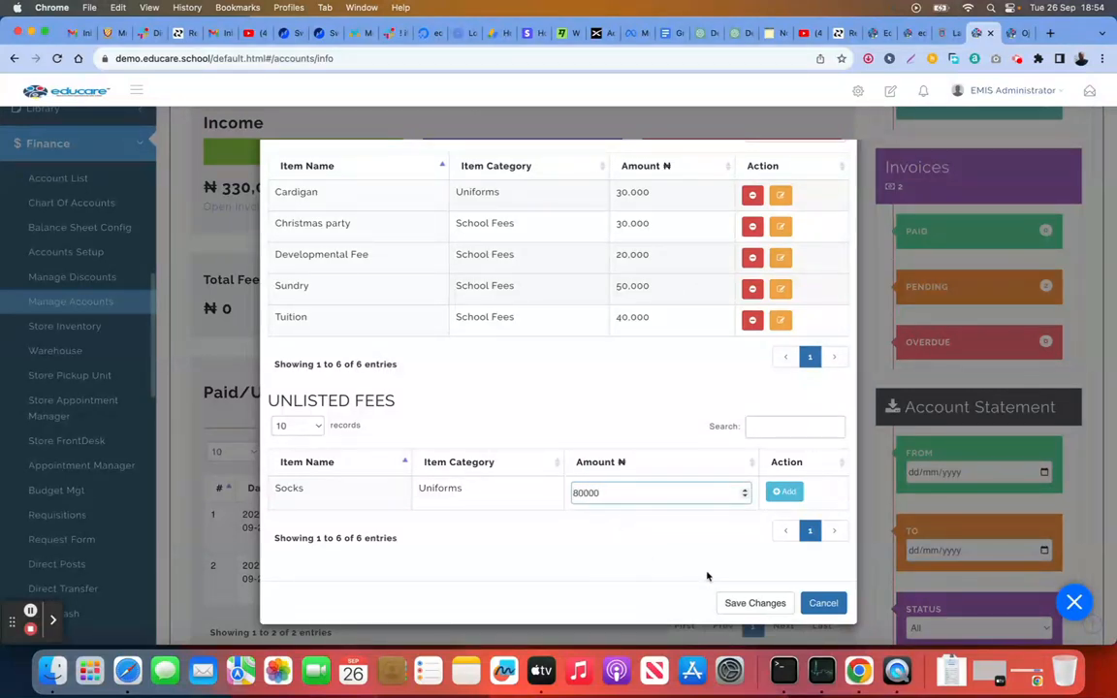
click(785, 492)
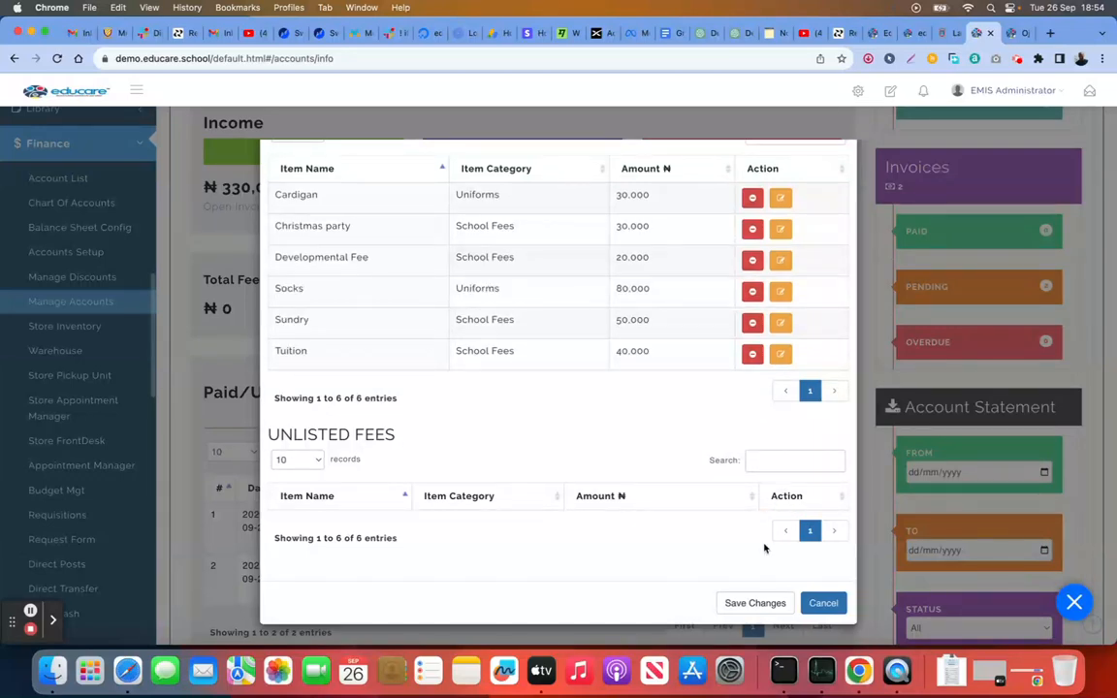
Step: Save the changes to the invoice's fee items and confirm the modification
click(756, 603)
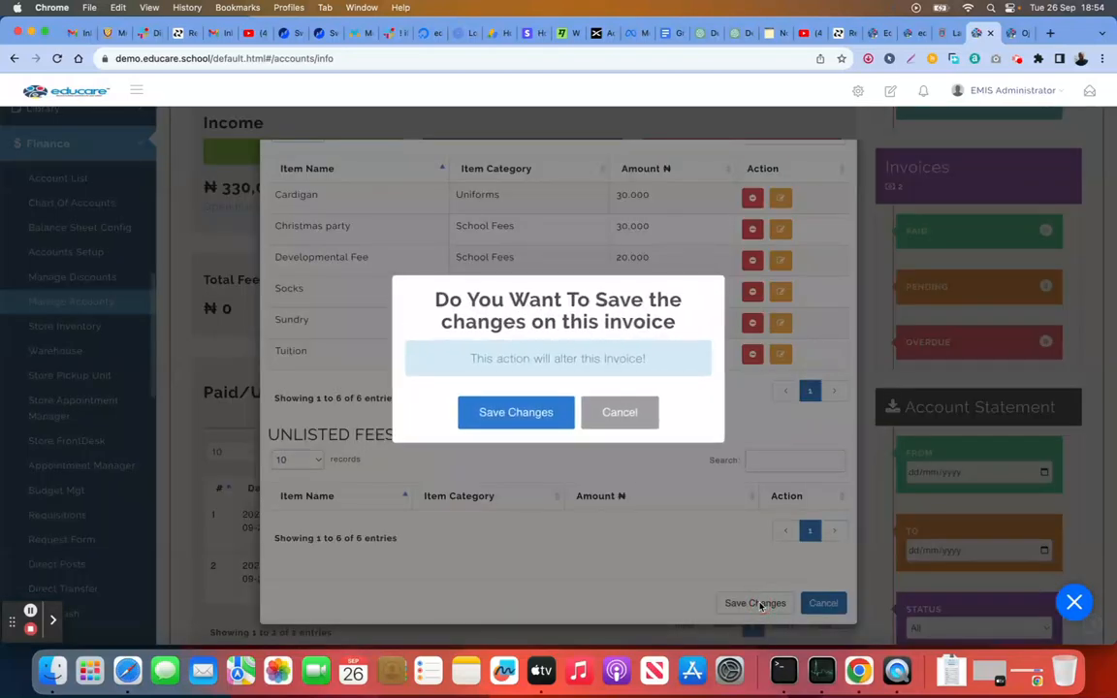
click(516, 409)
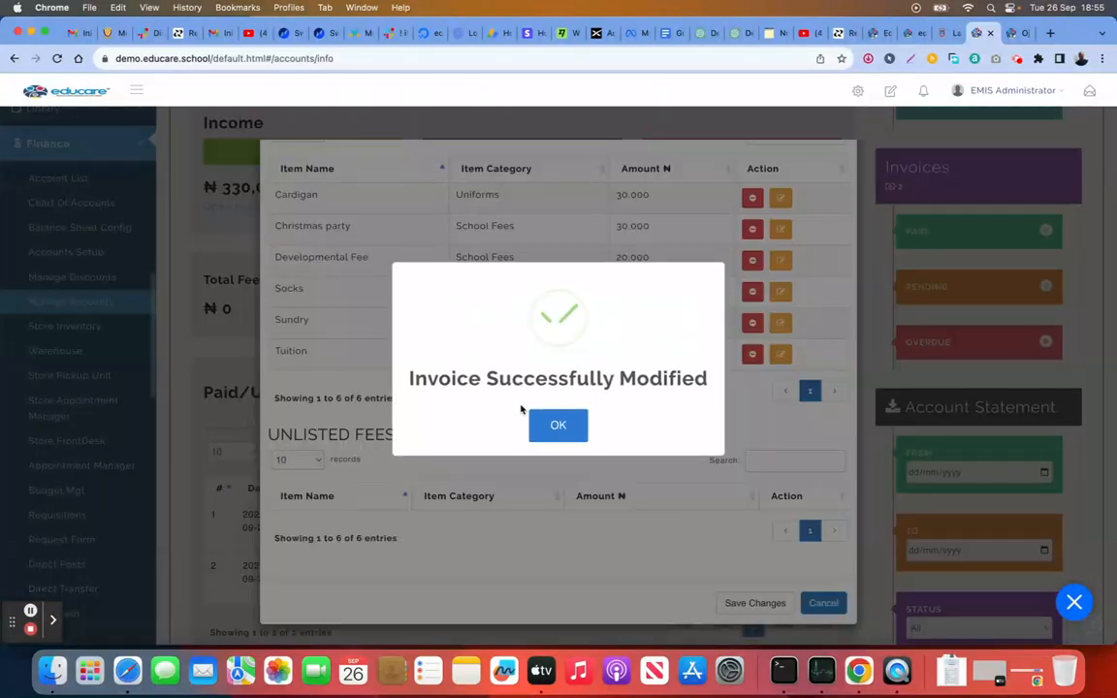
click(559, 425)
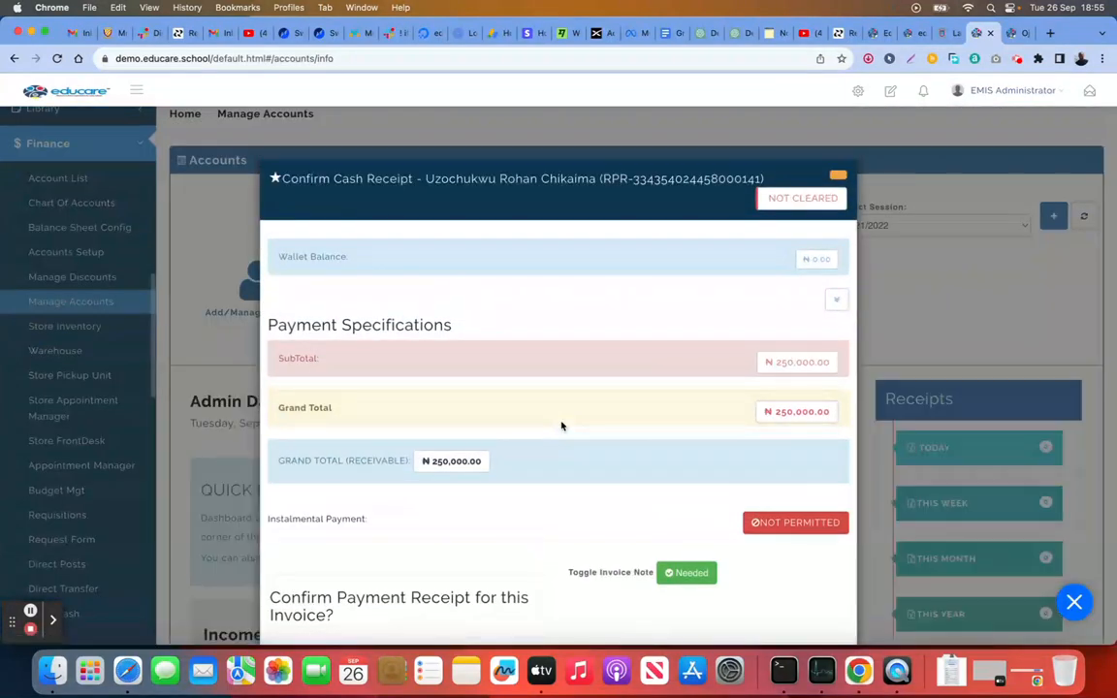
Step: Open the full invoice of the Nursery 1 Ladybird student and review its School Fees and Uniforms items
scroll(561, 426, down, 4)
scroll(561, 427, up, 5)
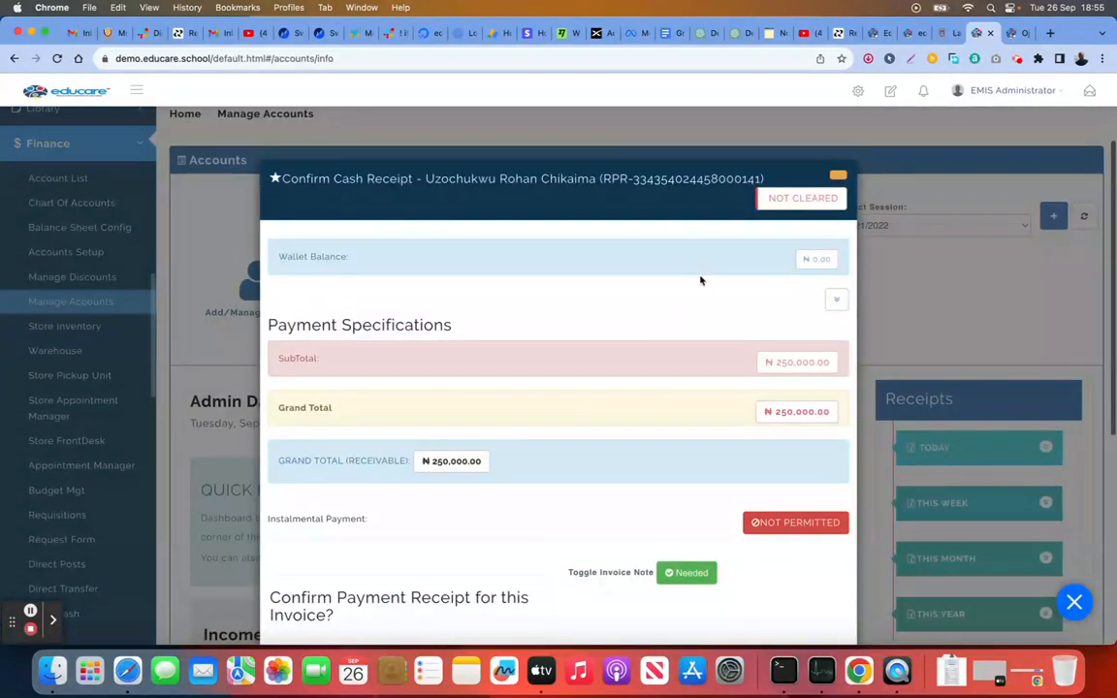
click(793, 197)
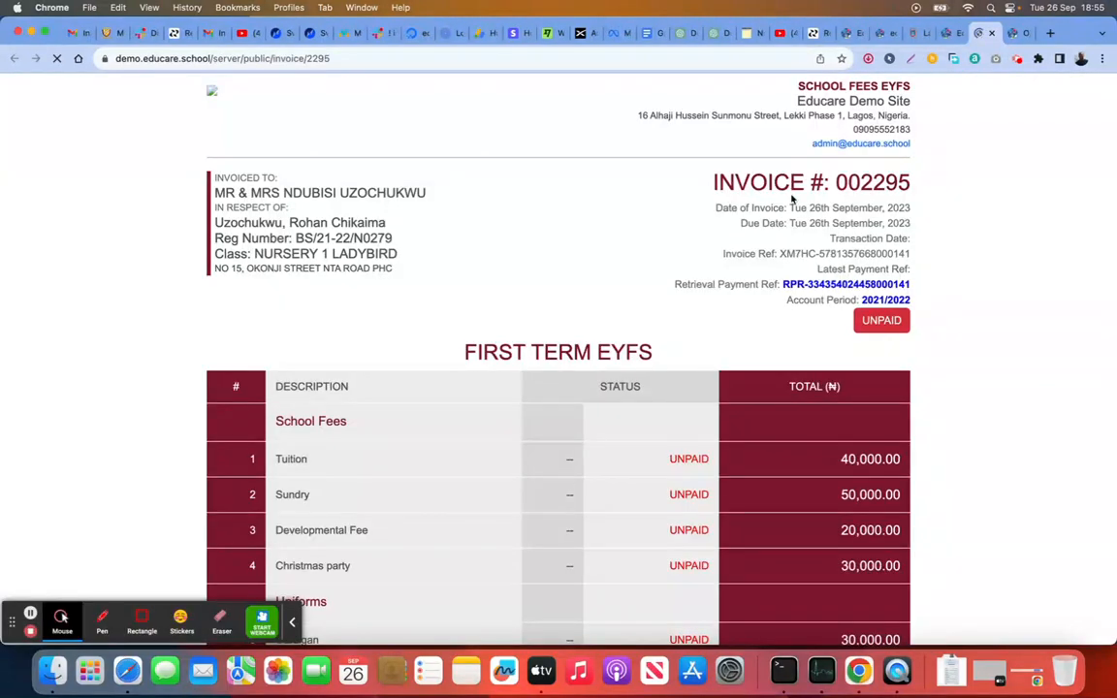
scroll(728, 286, down, 3)
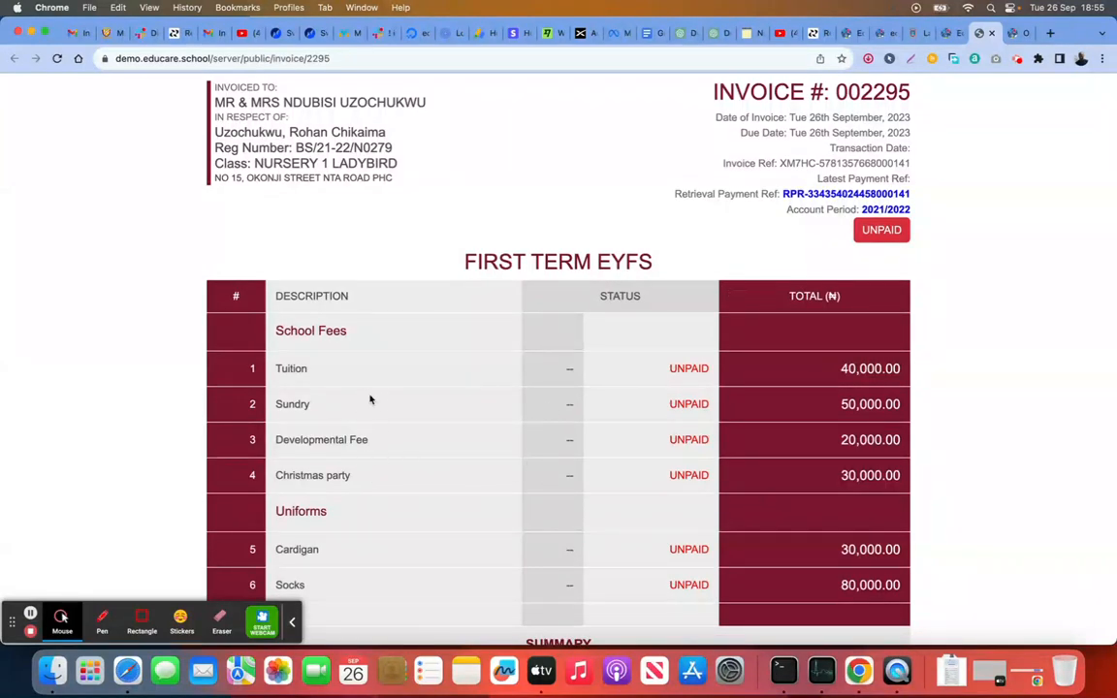
scroll(463, 451, down, 1)
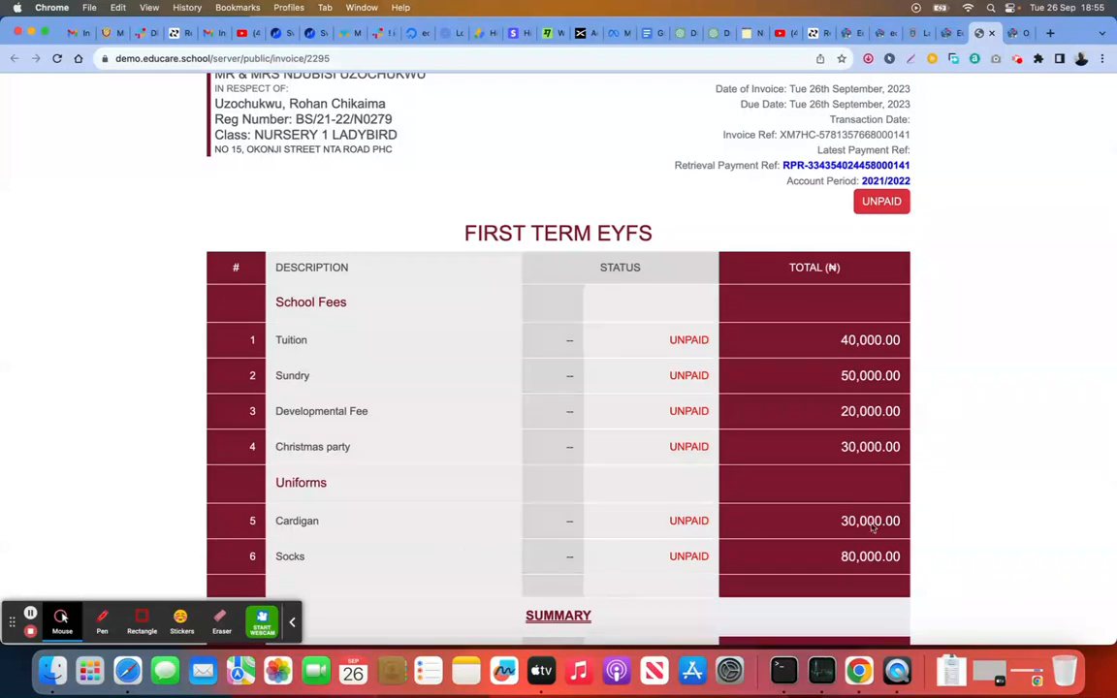
Step: Return to the Manage Accounts page, close the cash receipt dialog without confirming payment, and reload the page
click(956, 35)
scroll(669, 499, down, 5)
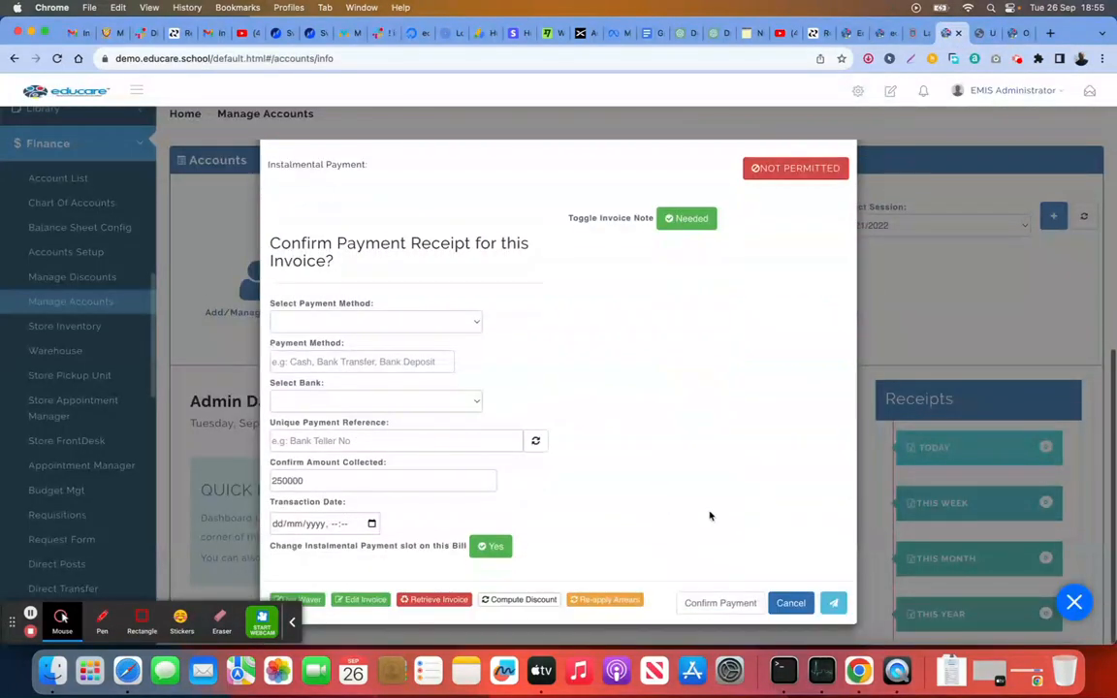
click(790, 603)
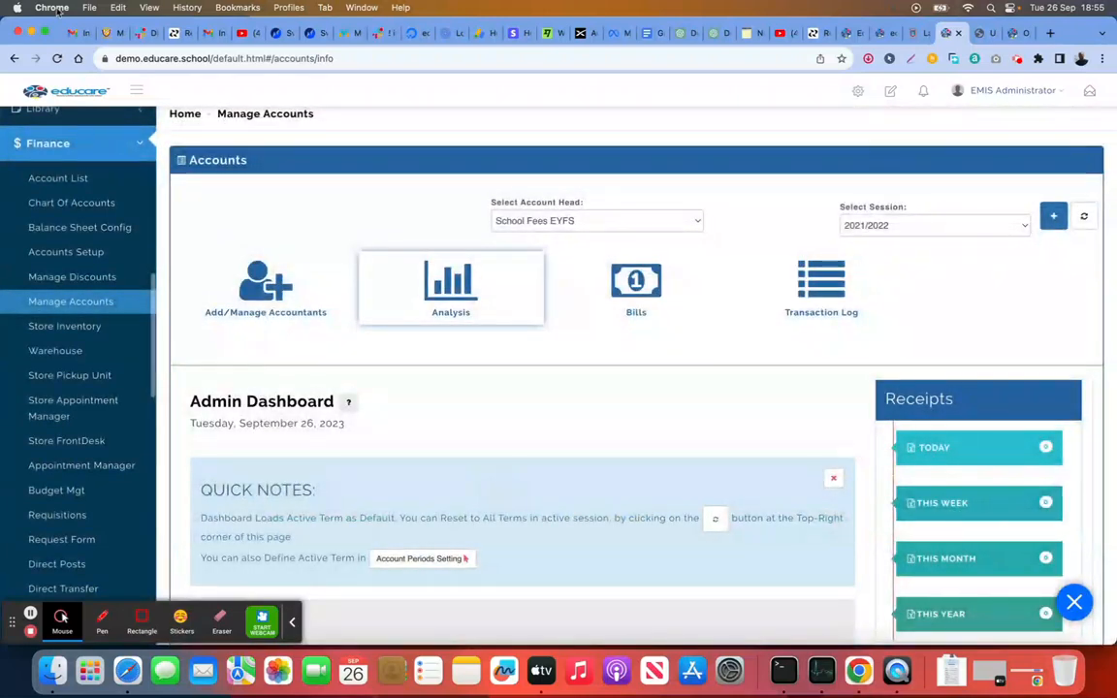
click(57, 58)
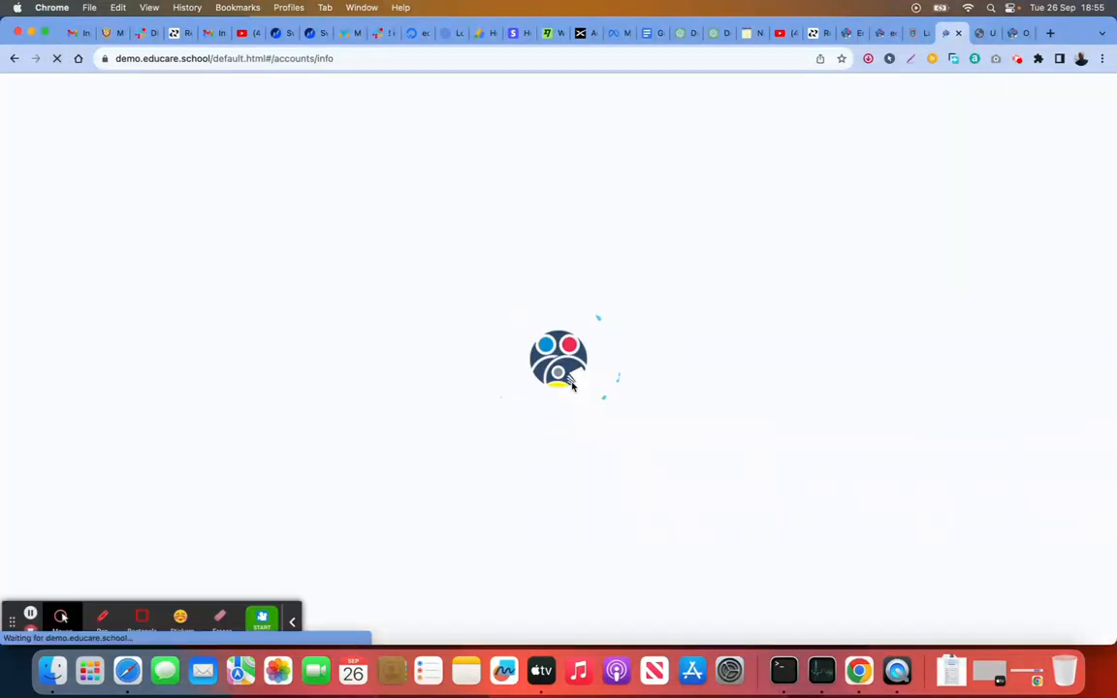
click(294, 624)
Step: Examine the income figures, fee and discount totals and the Paid/Unpaid Students list on the accounts dashboard
scroll(511, 531, down, 5)
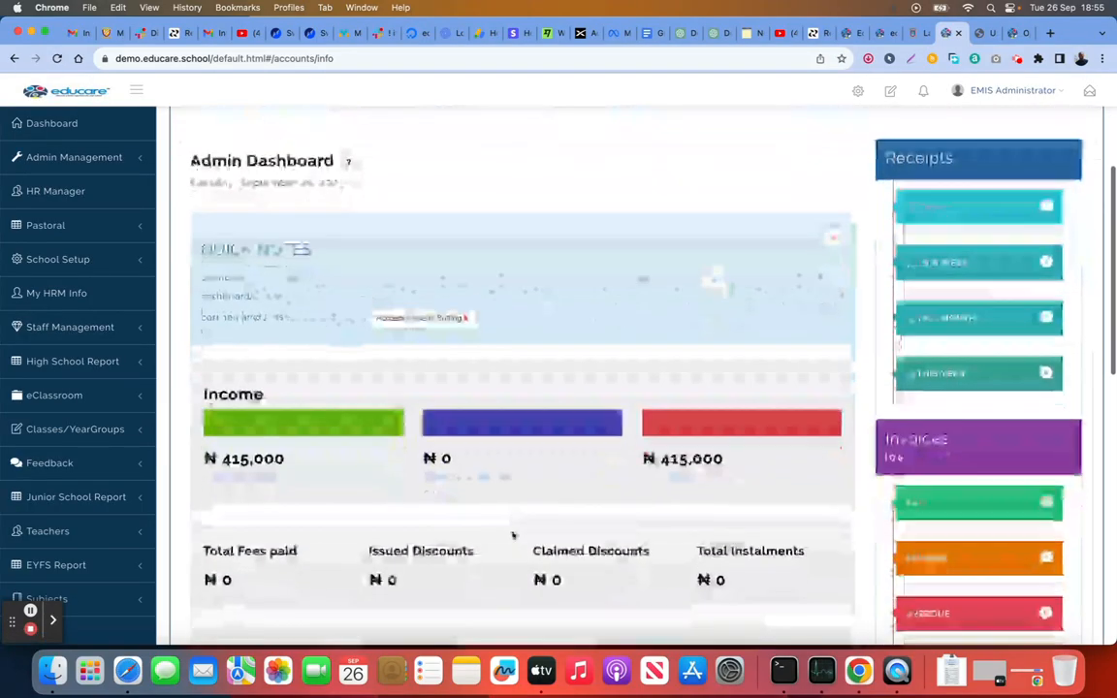
scroll(513, 534, down, 4)
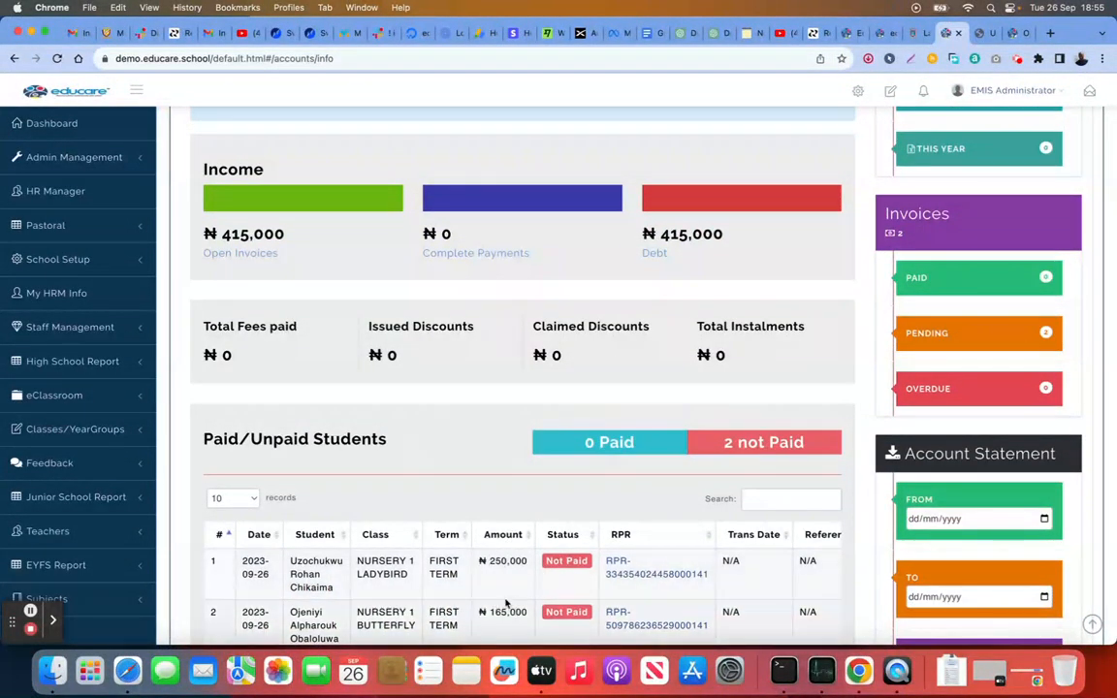
scroll(491, 501, down, 1)
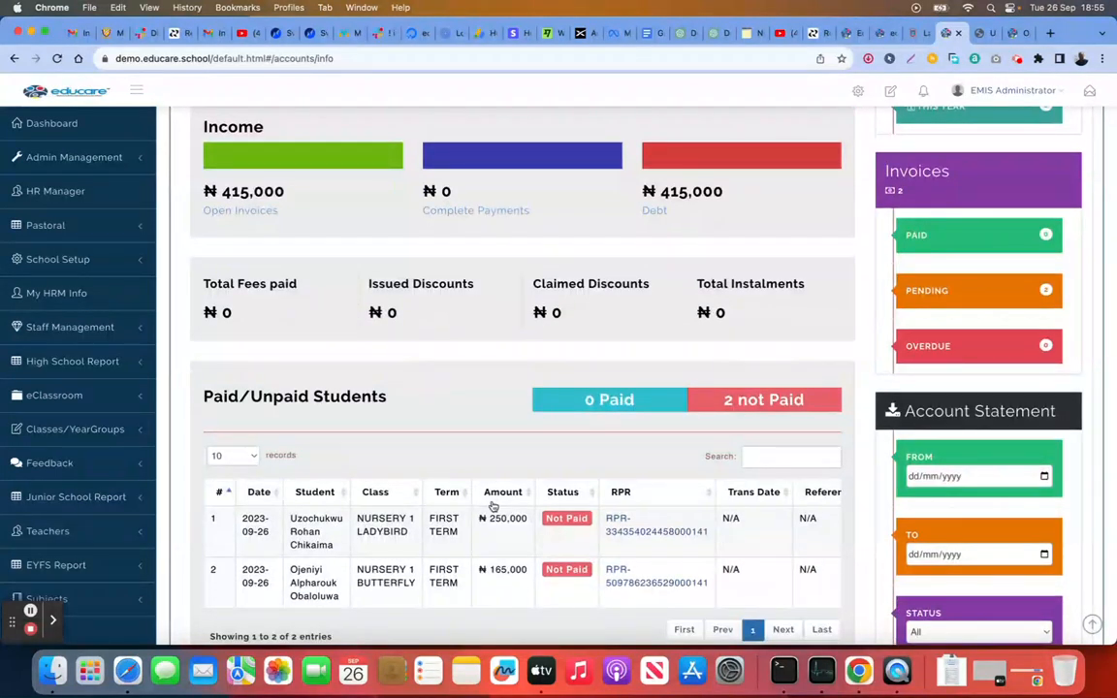
scroll(491, 506, up, 1)
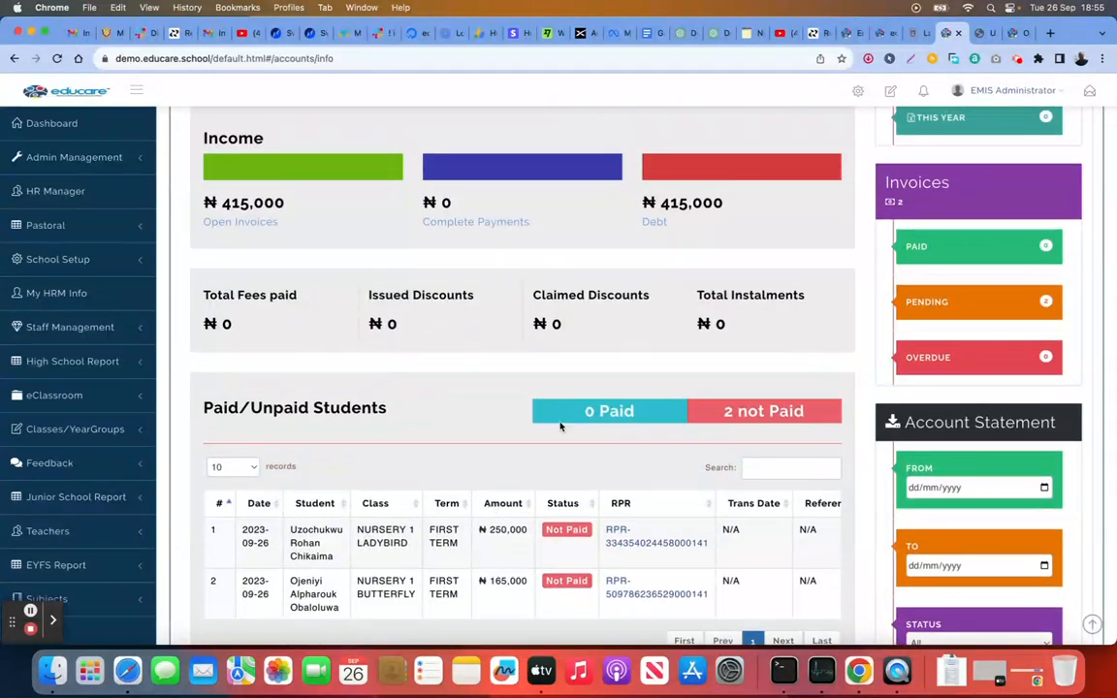
scroll(561, 424, up, 3)
scroll(559, 427, up, 4)
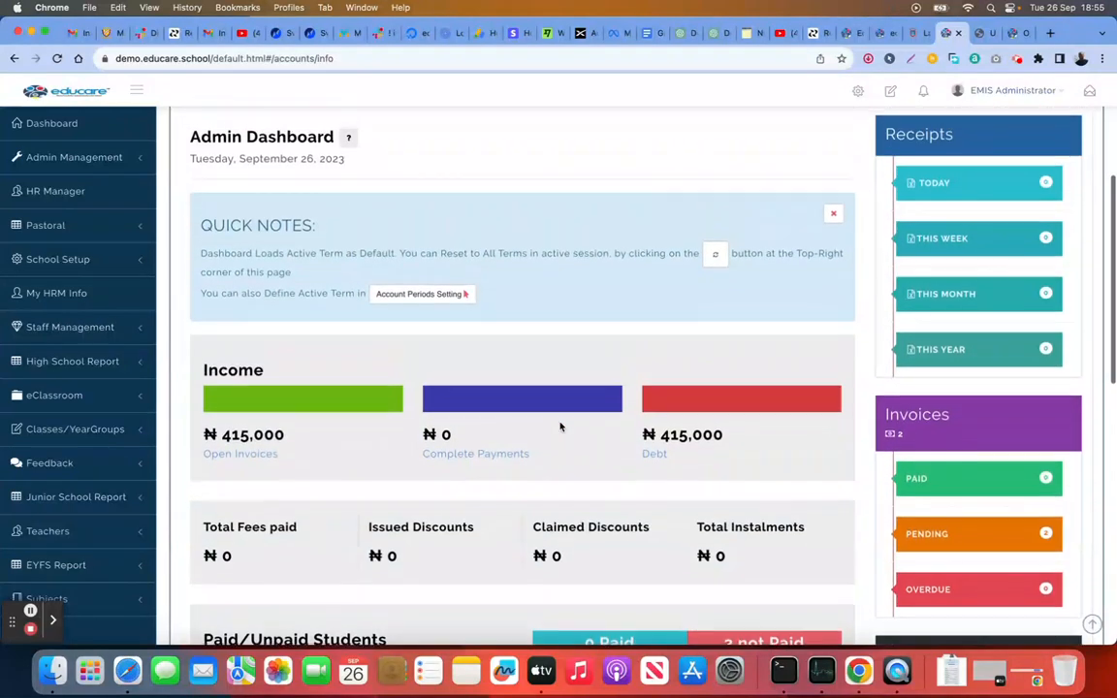
scroll(560, 427, up, 1)
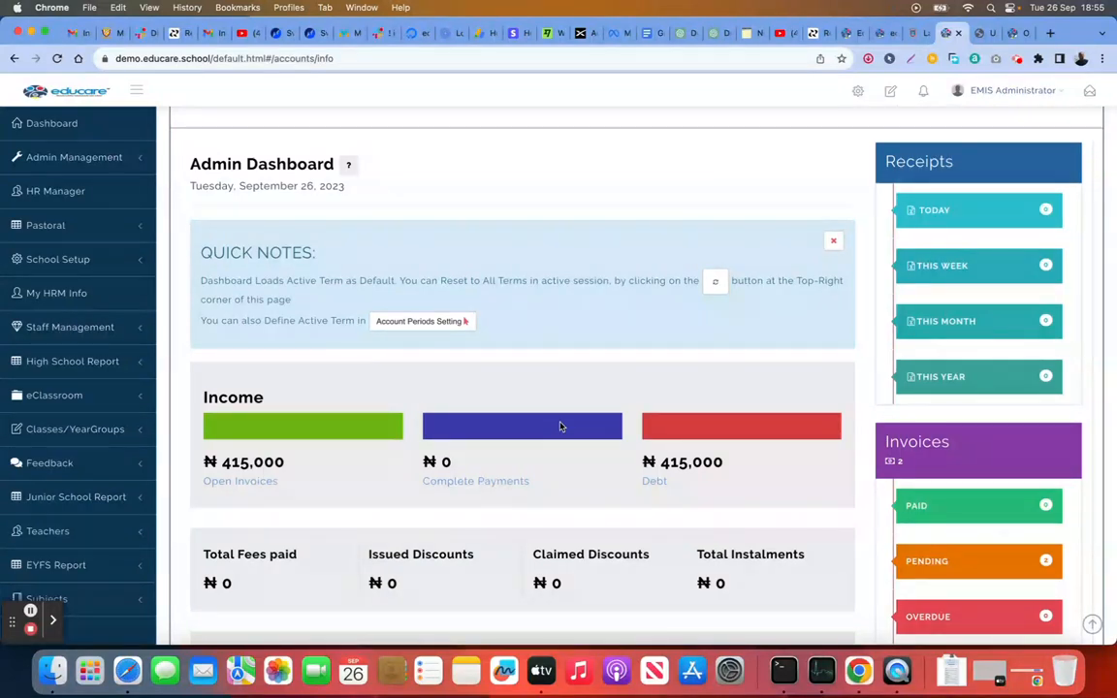
Step: Open the payment confirmation form for the unpaid invoice of the Nursery 1 Butterfly student
scroll(560, 427, down, 5)
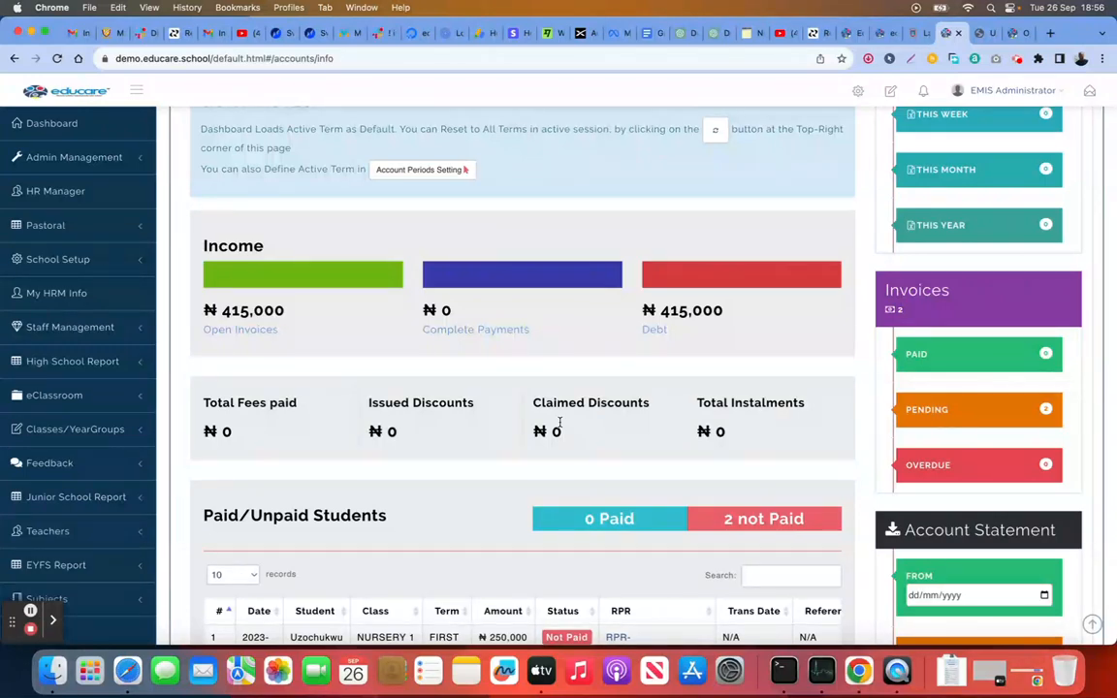
scroll(559, 423, down, 3)
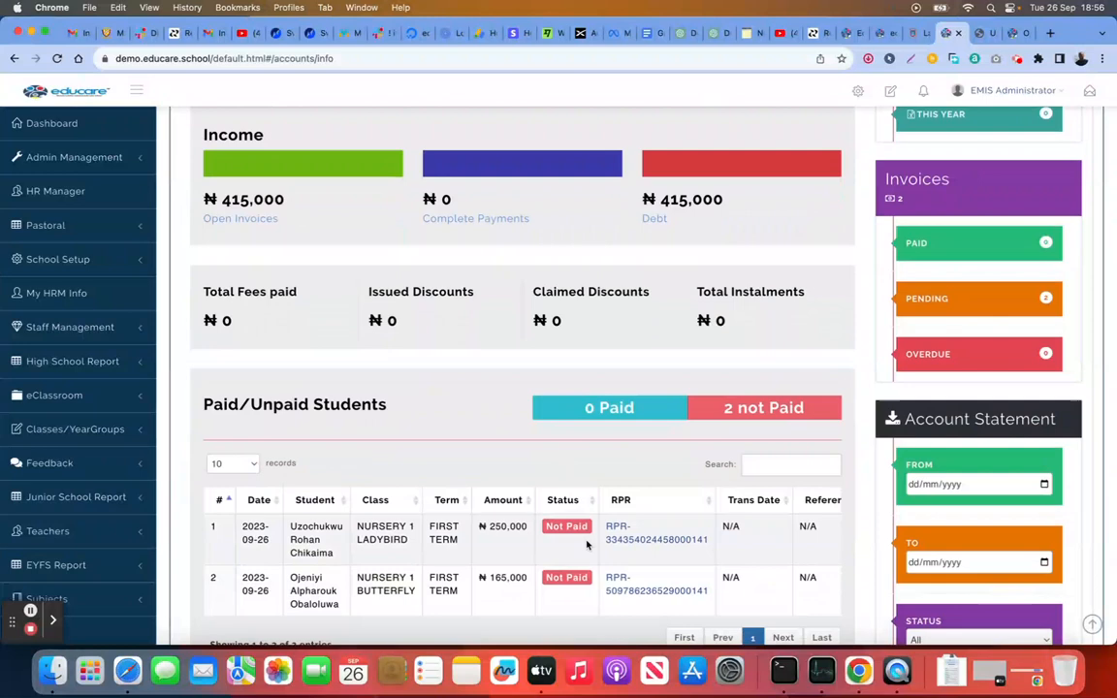
scroll(571, 393, down, 2)
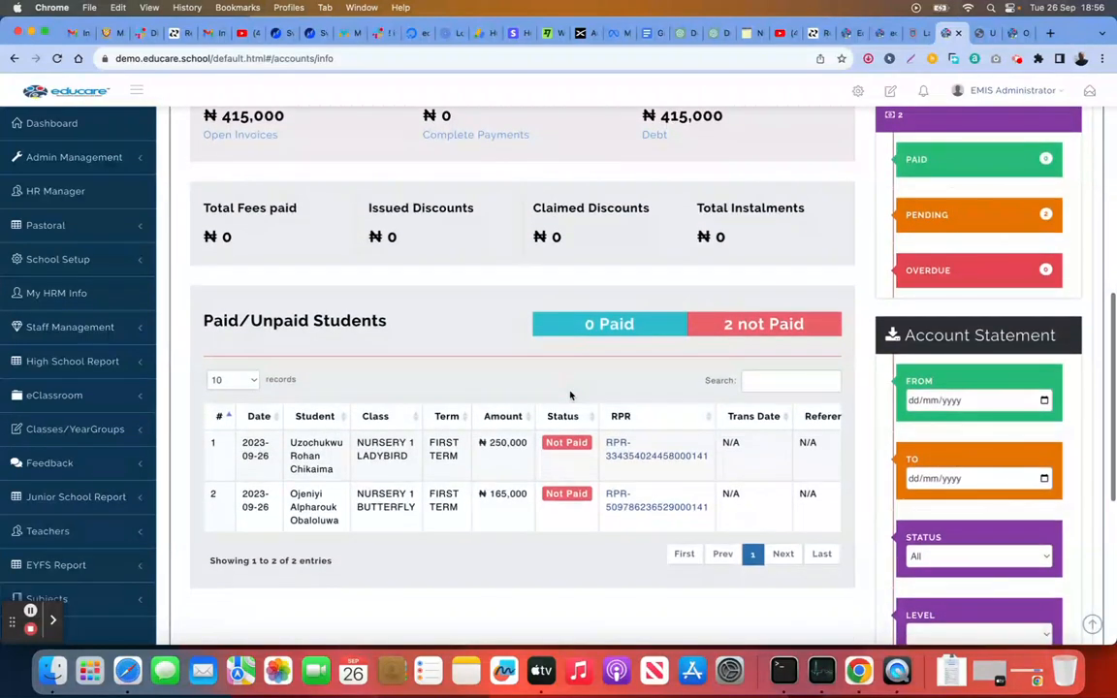
click(558, 496)
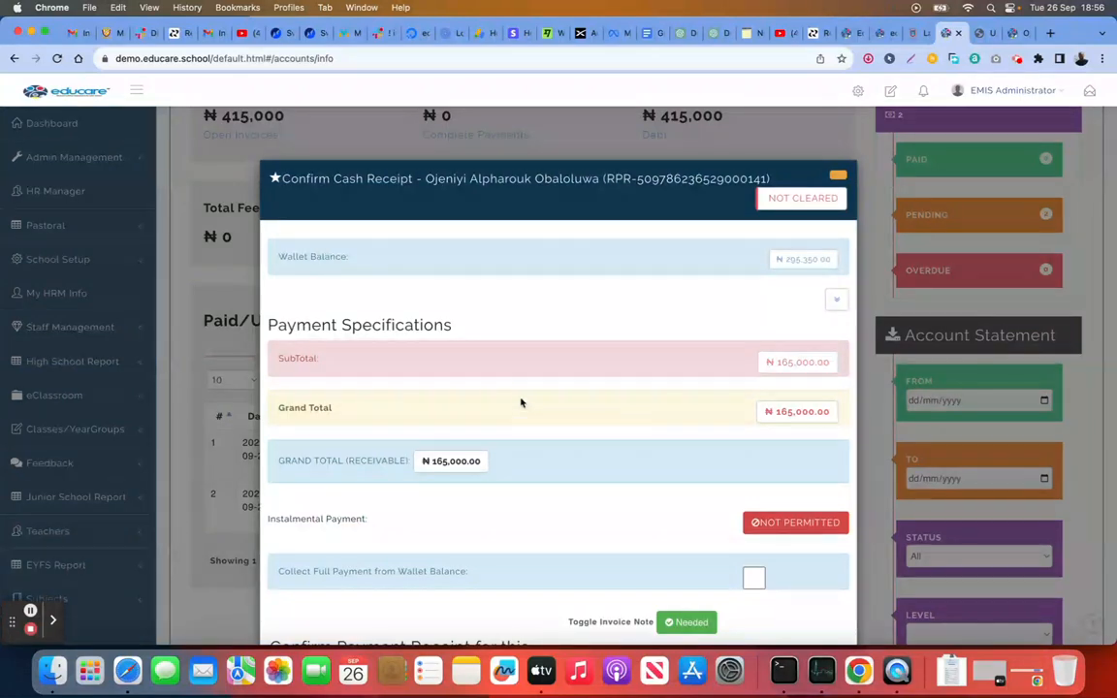
scroll(523, 278, down, 5)
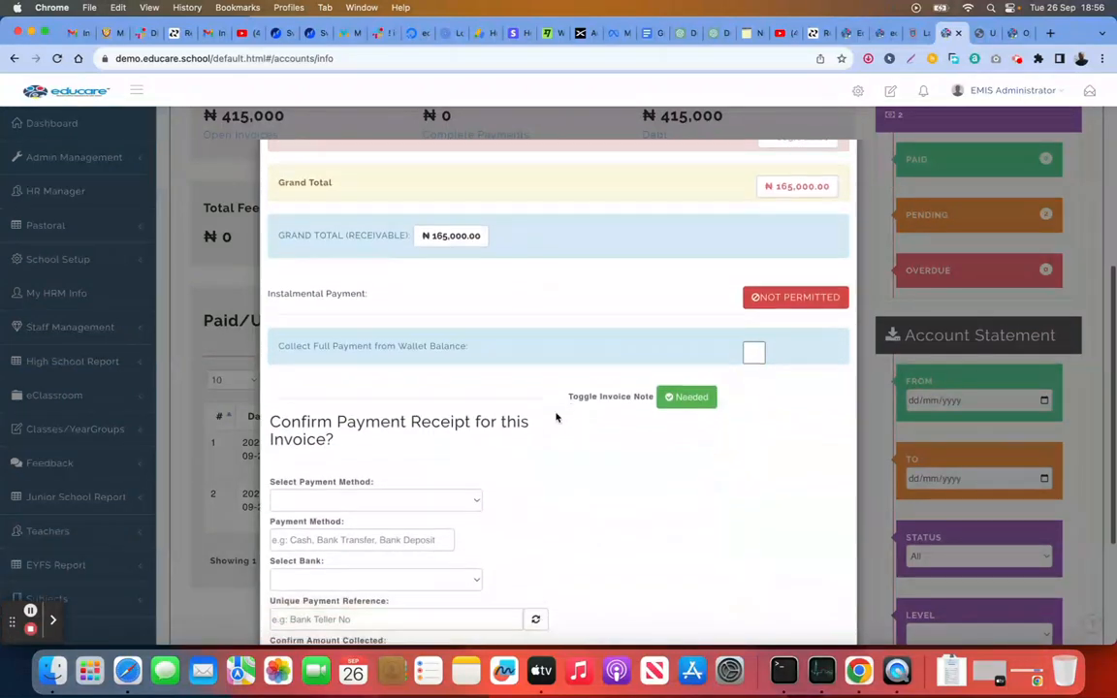
scroll(555, 413, down, 2)
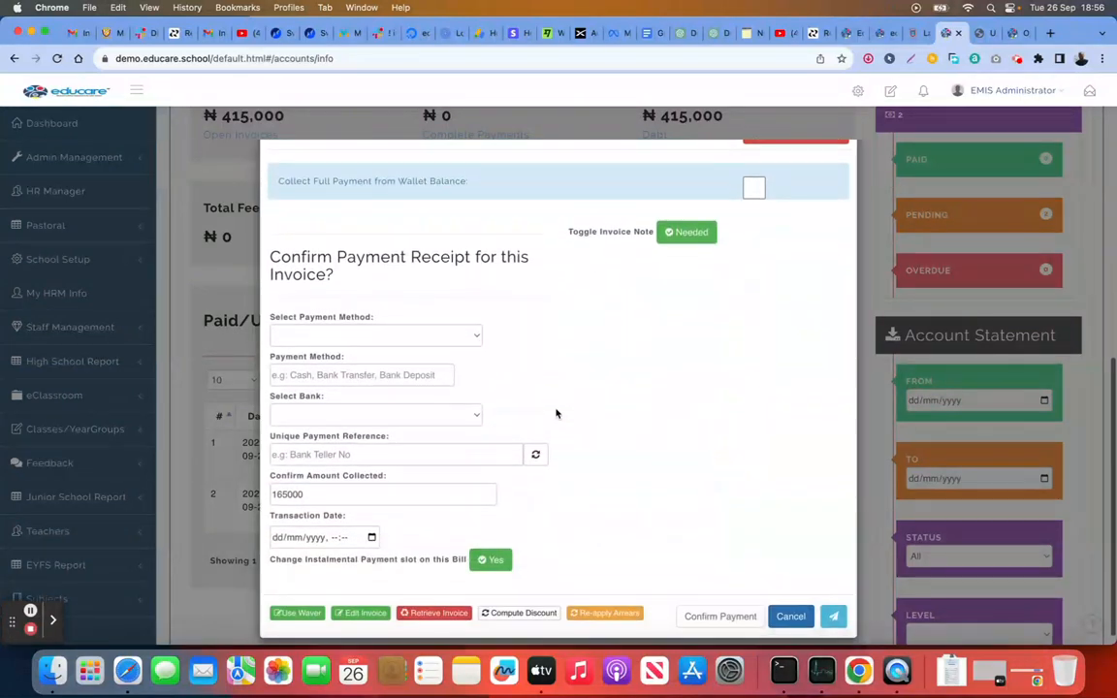
Step: Set the payment method to Bank Transfer and the bank to ACCESS BANK(UNIFORMS ACCOUNT), and generate a unique payment reference
click(374, 336)
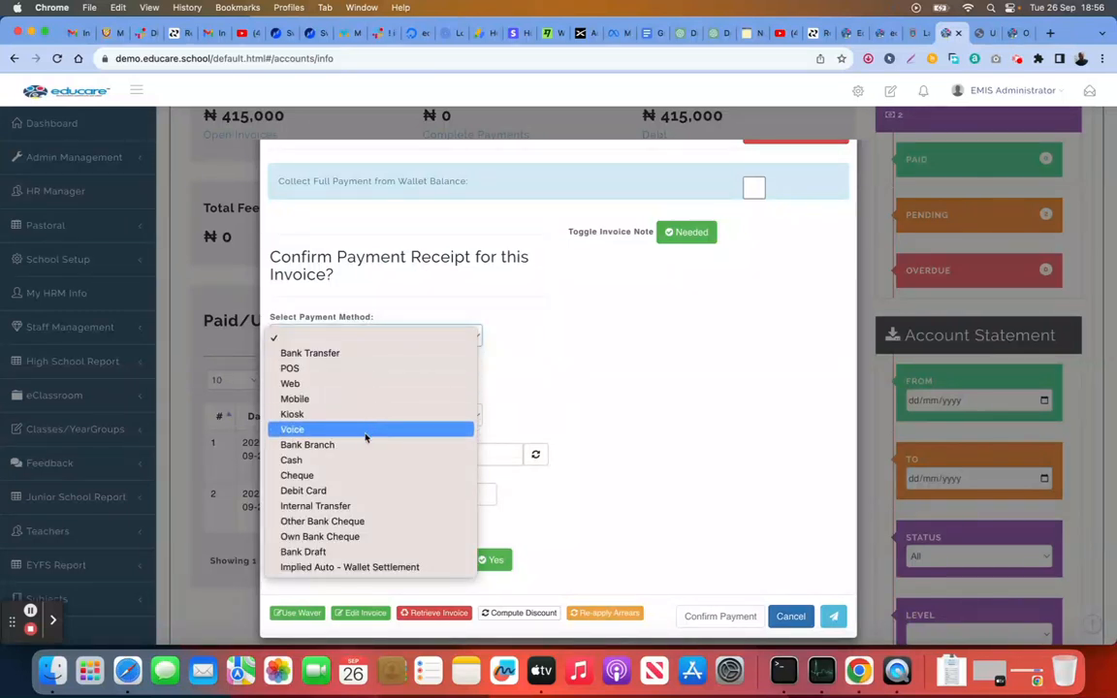
click(367, 360)
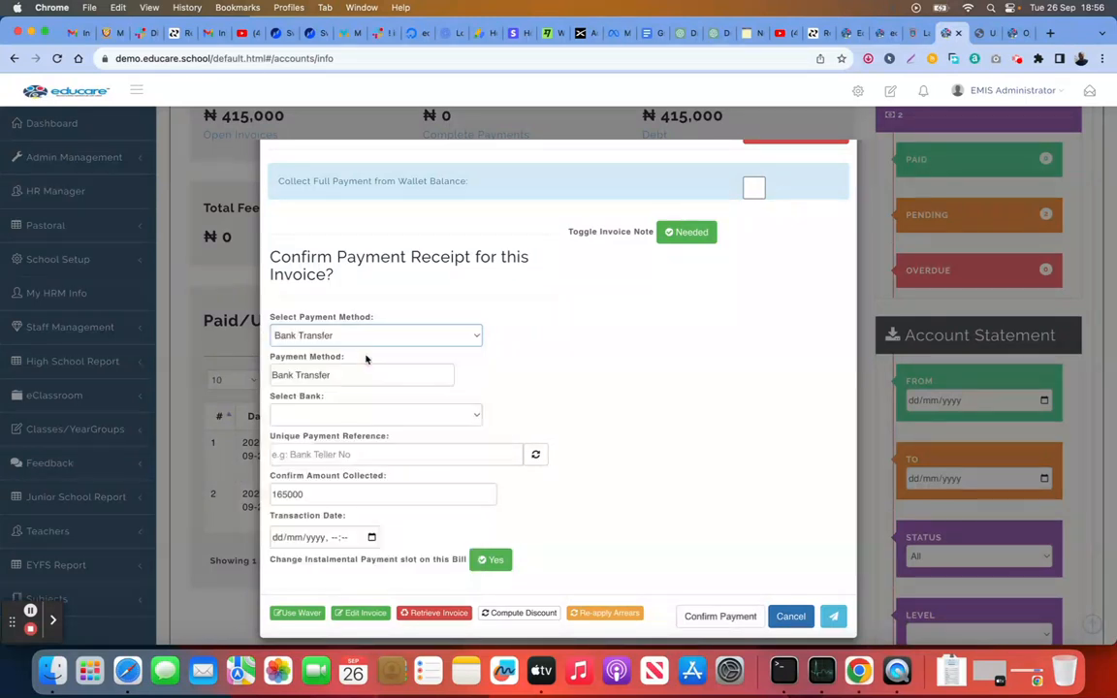
click(351, 422)
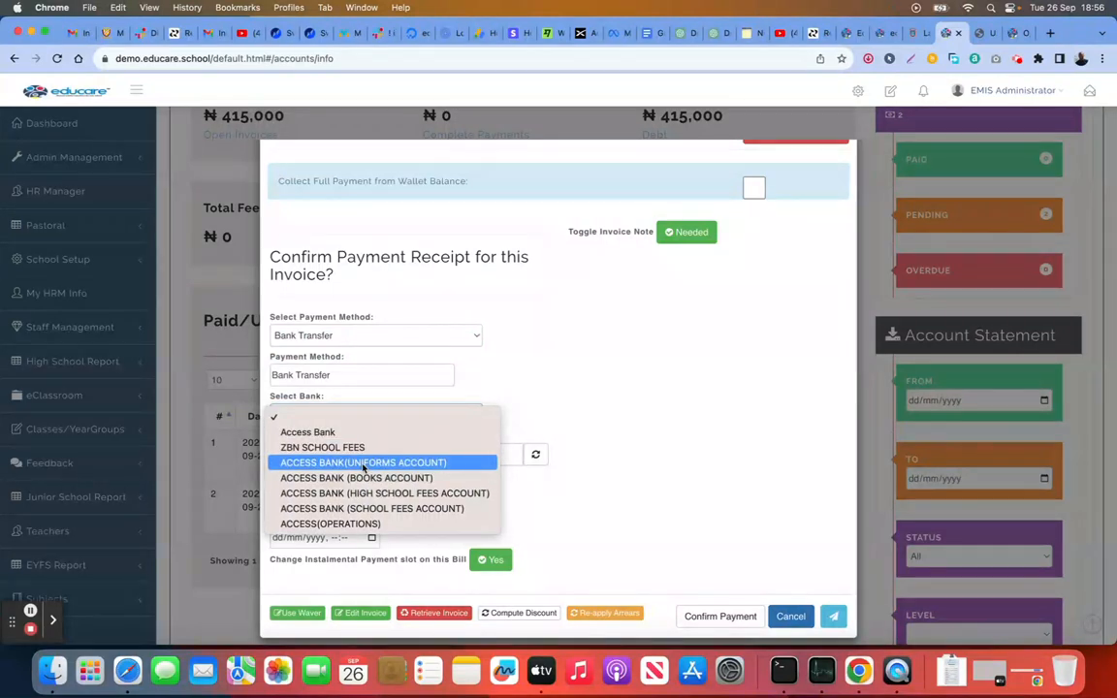
click(364, 467)
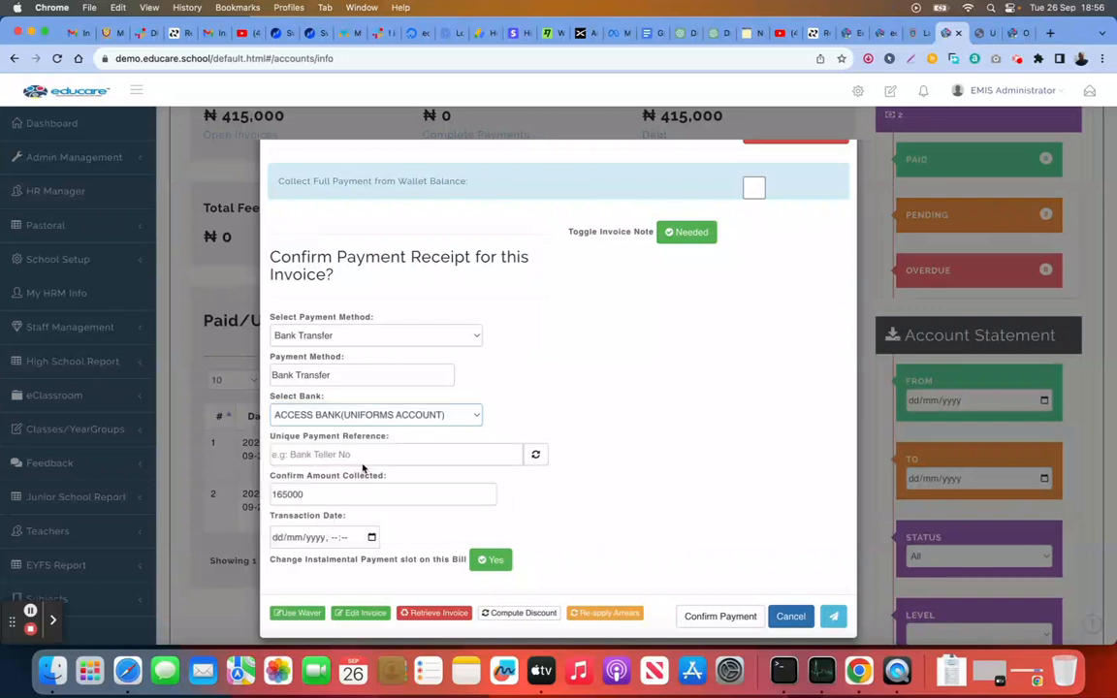
click(536, 455)
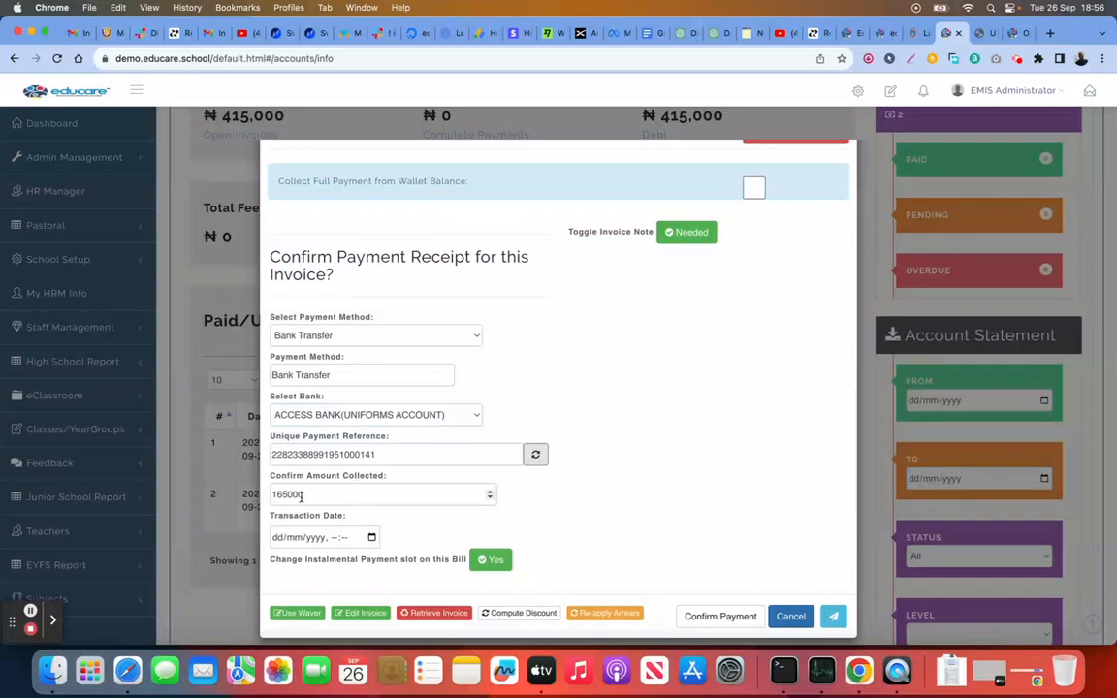
Step: Set the transaction date to 26/09/2023, 09:25 and confirm the payment of the invoice
click(371, 536)
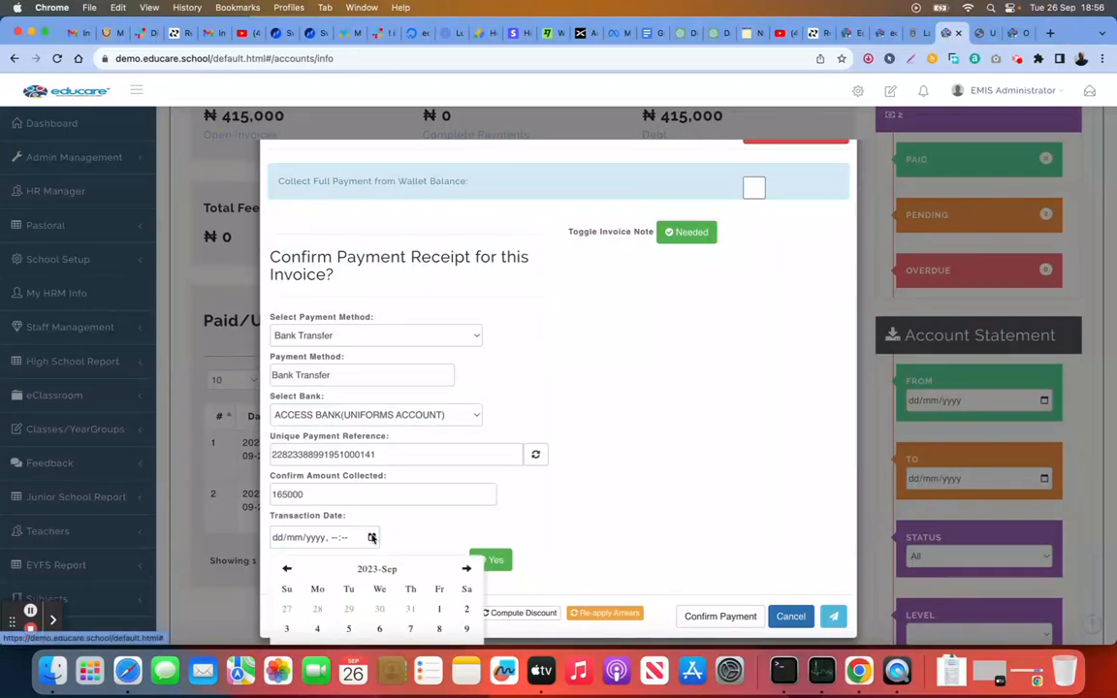
scroll(551, 472, down, 2)
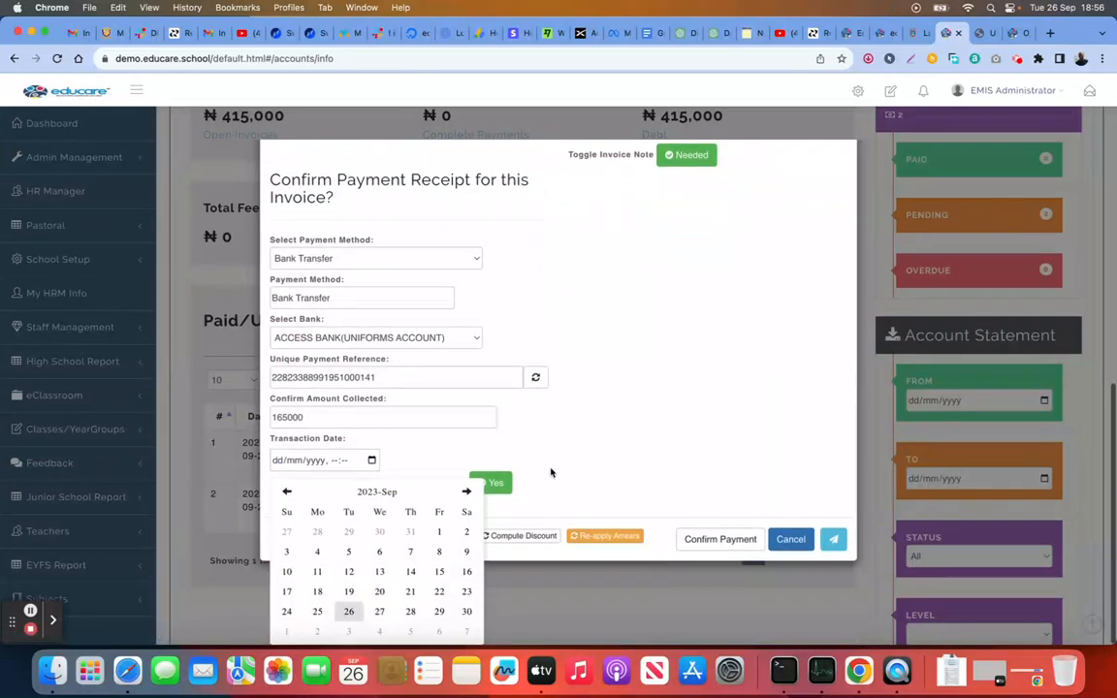
click(351, 611)
click(351, 562)
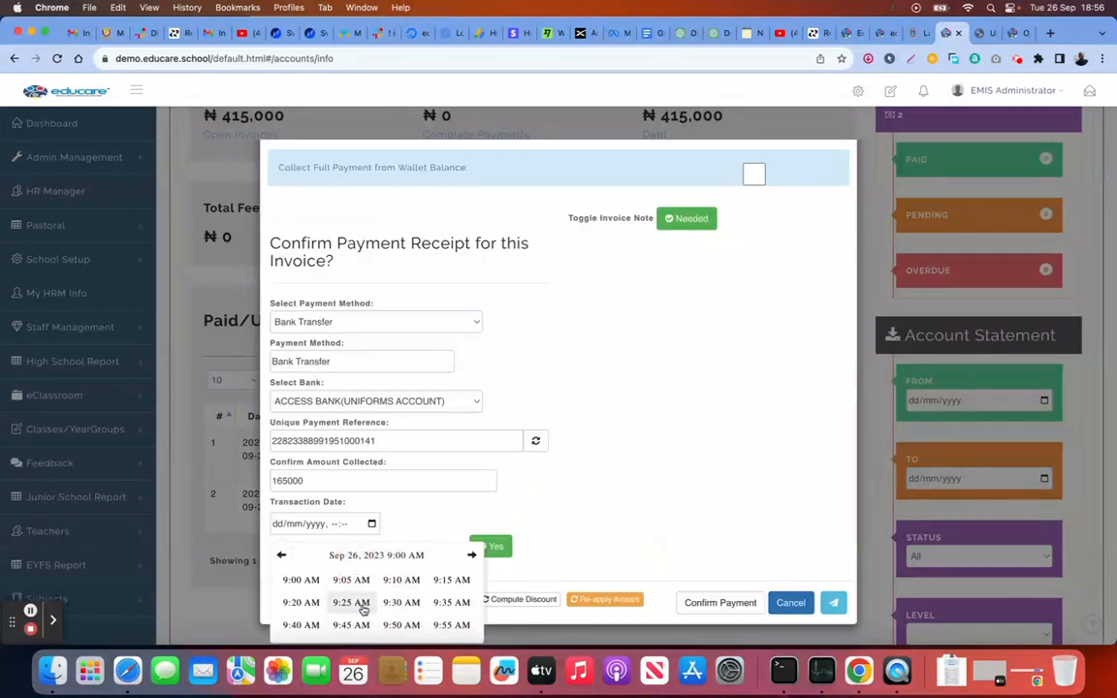
click(361, 607)
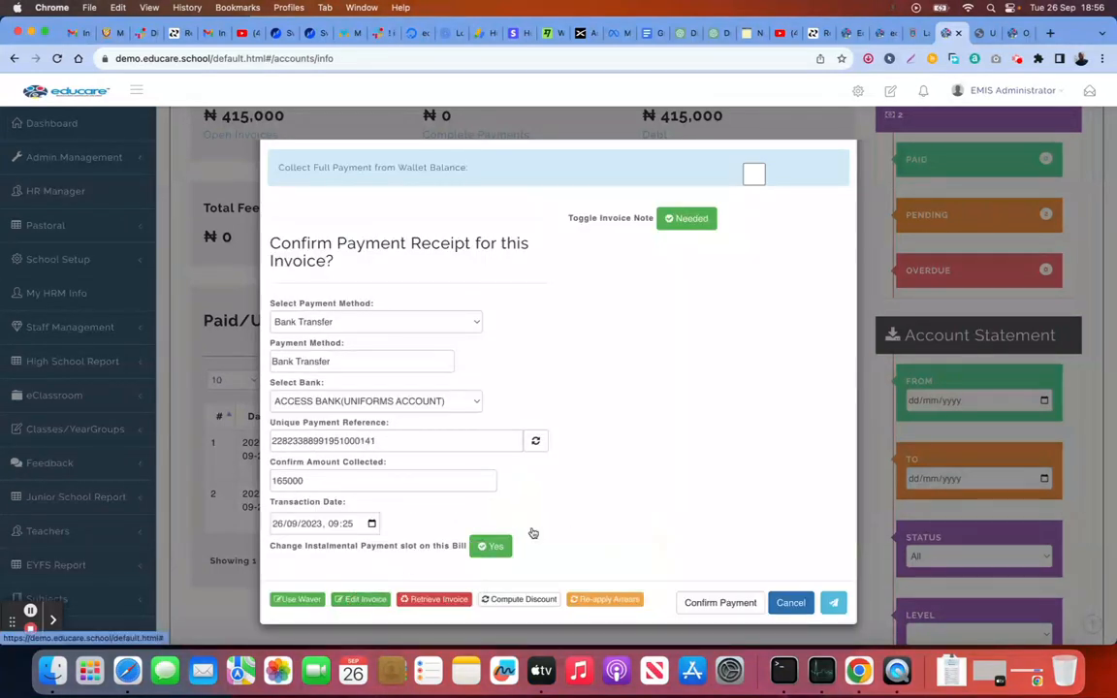
click(721, 605)
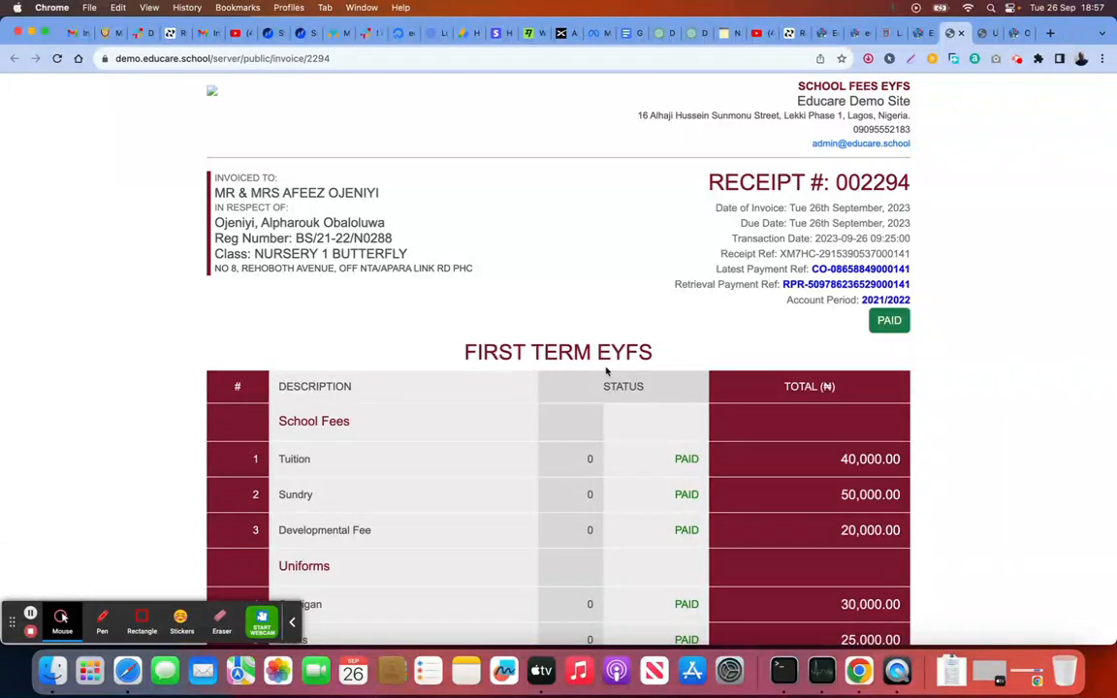
Step: Review the payment details, status and fee items on the Nursery 1 Butterfly student's receipt
click(291, 621)
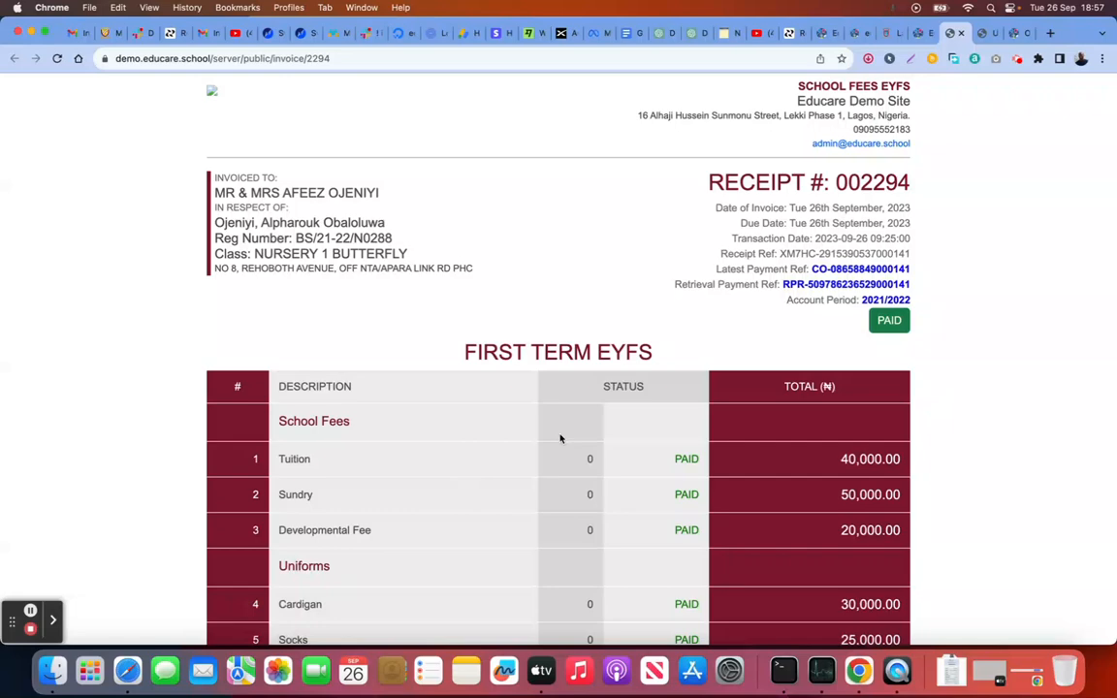
scroll(559, 439, down, 2)
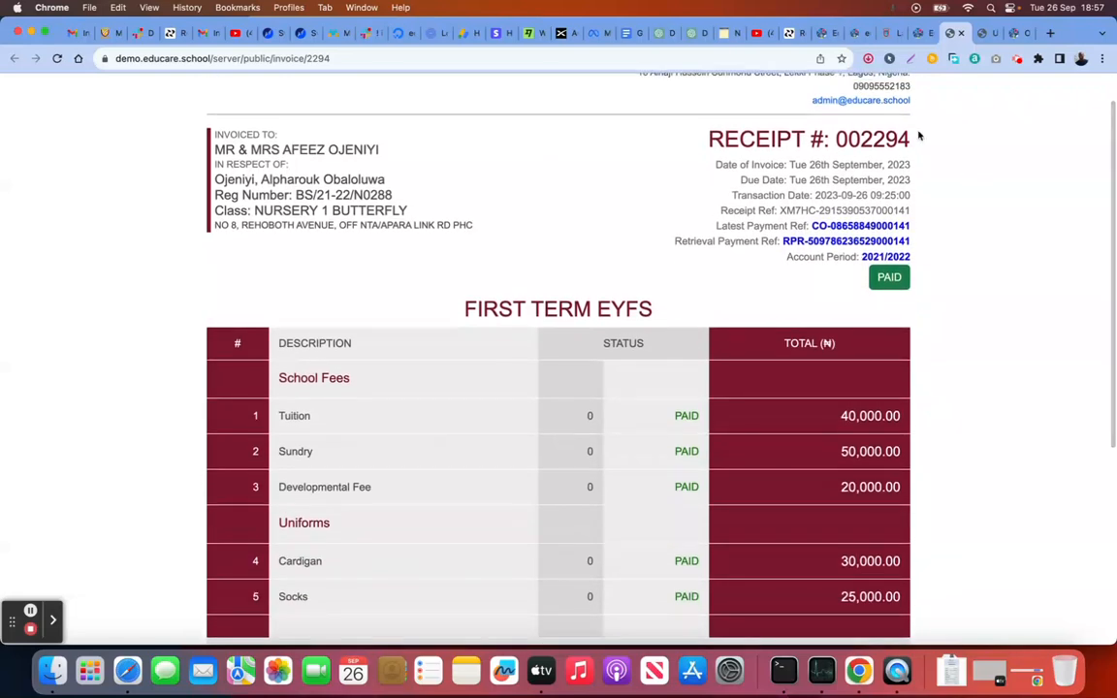
scroll(833, 136, up, 1)
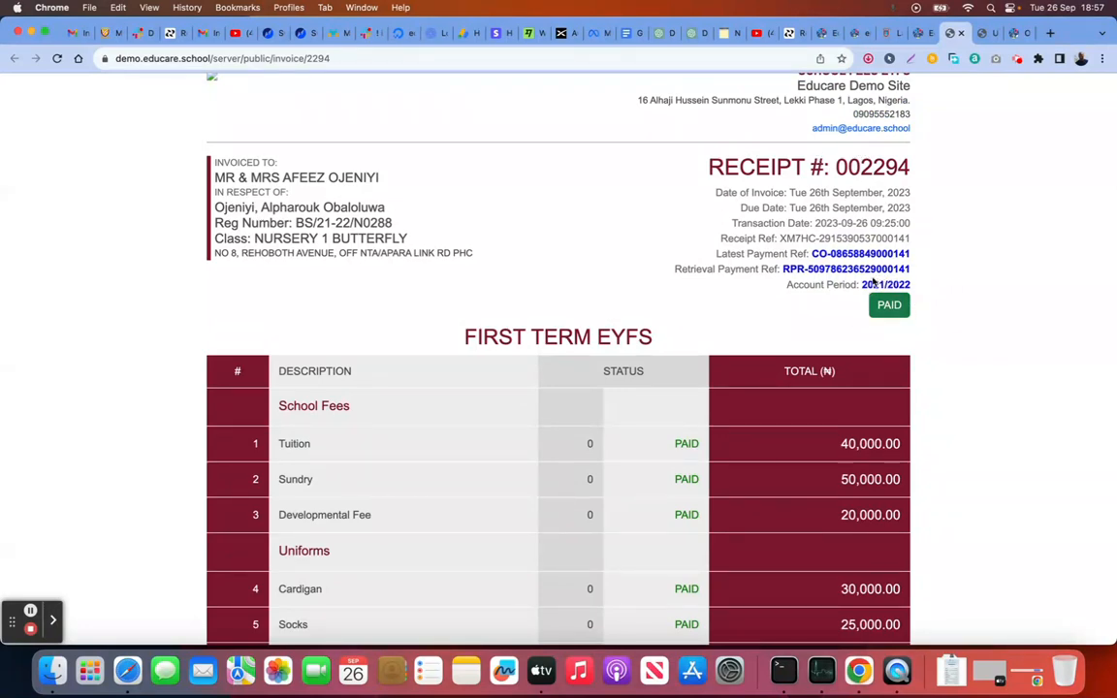
Step: Download the Nursery 1 Butterfly student's receipt as a PDF and check its payment details and fee items
scroll(582, 406, down, 5)
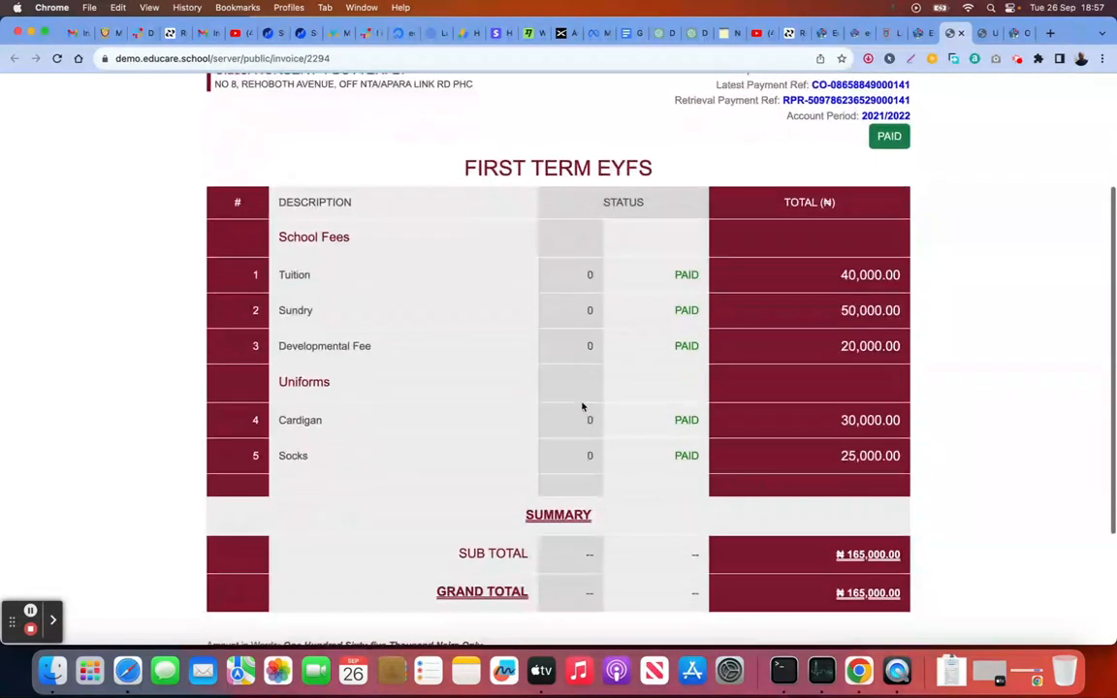
scroll(584, 404, down, 2)
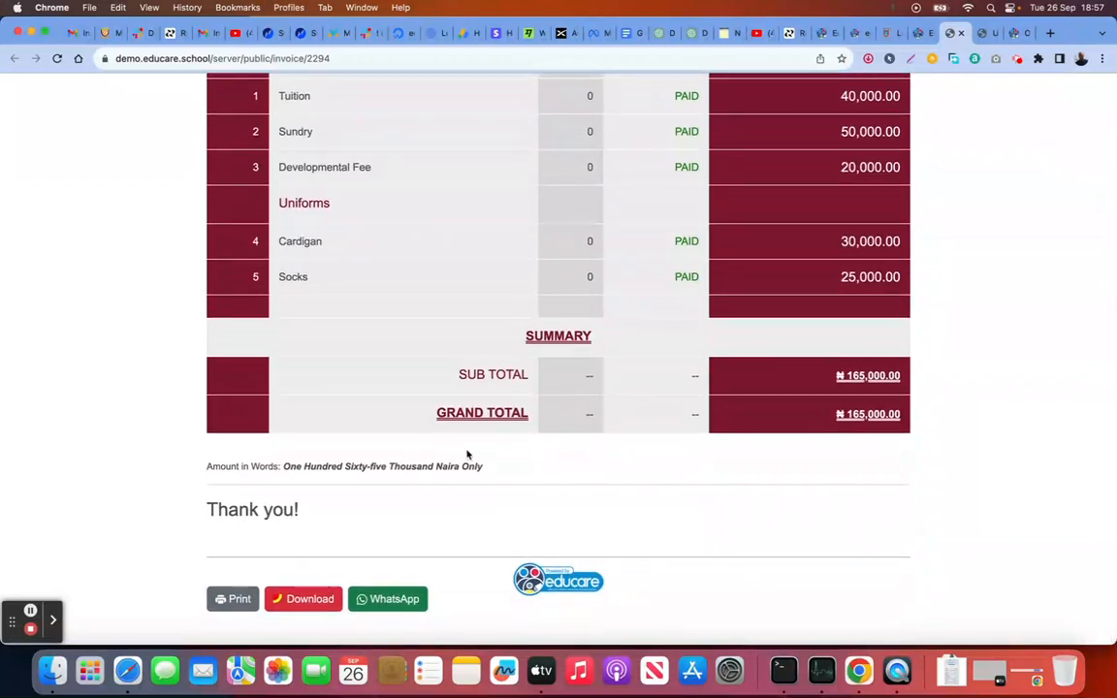
click(312, 601)
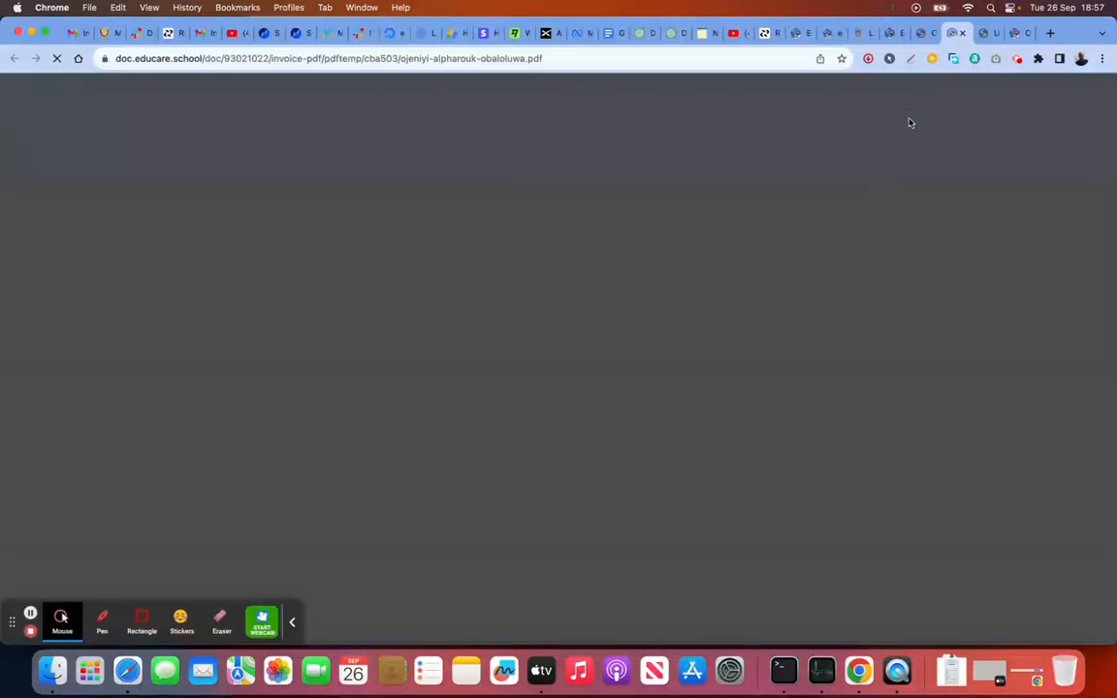
scroll(740, 280, down, 5)
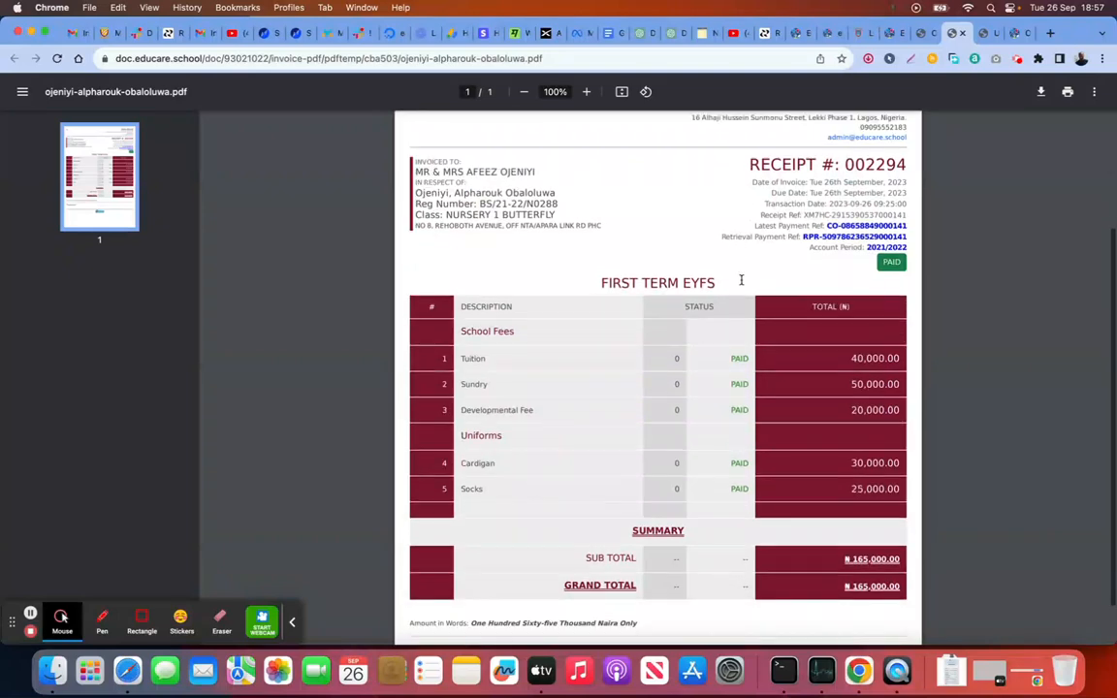
scroll(741, 280, up, 5)
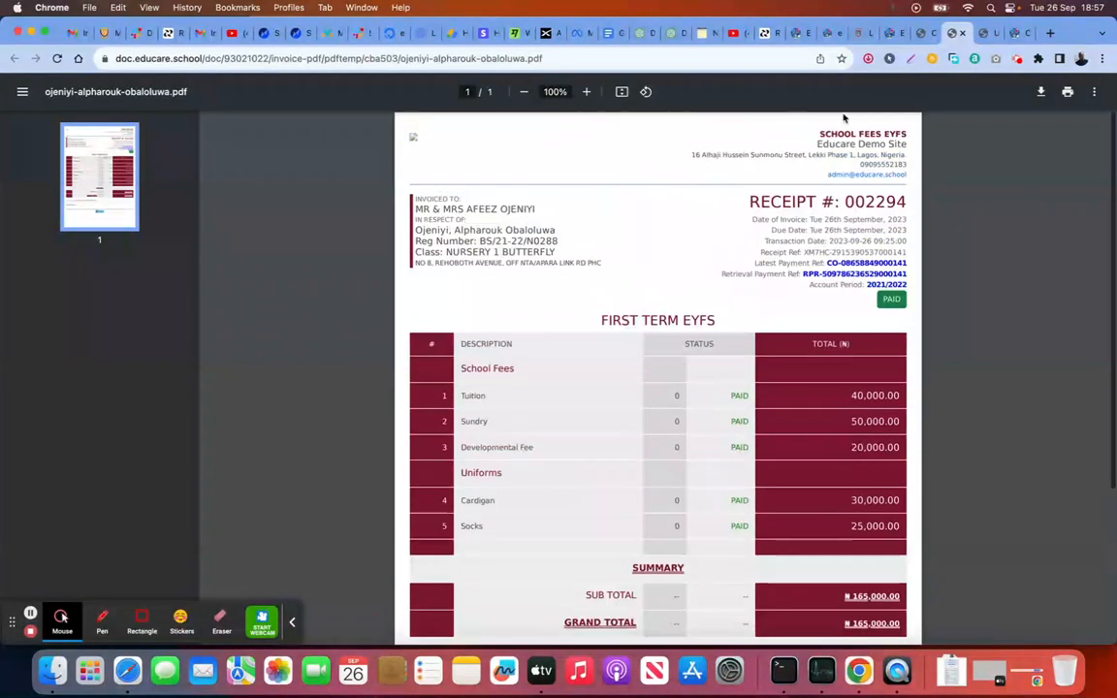
Step: Return to the School Fees EYFS accounts dashboard and refresh its Paid/Unpaid Students list
click(928, 36)
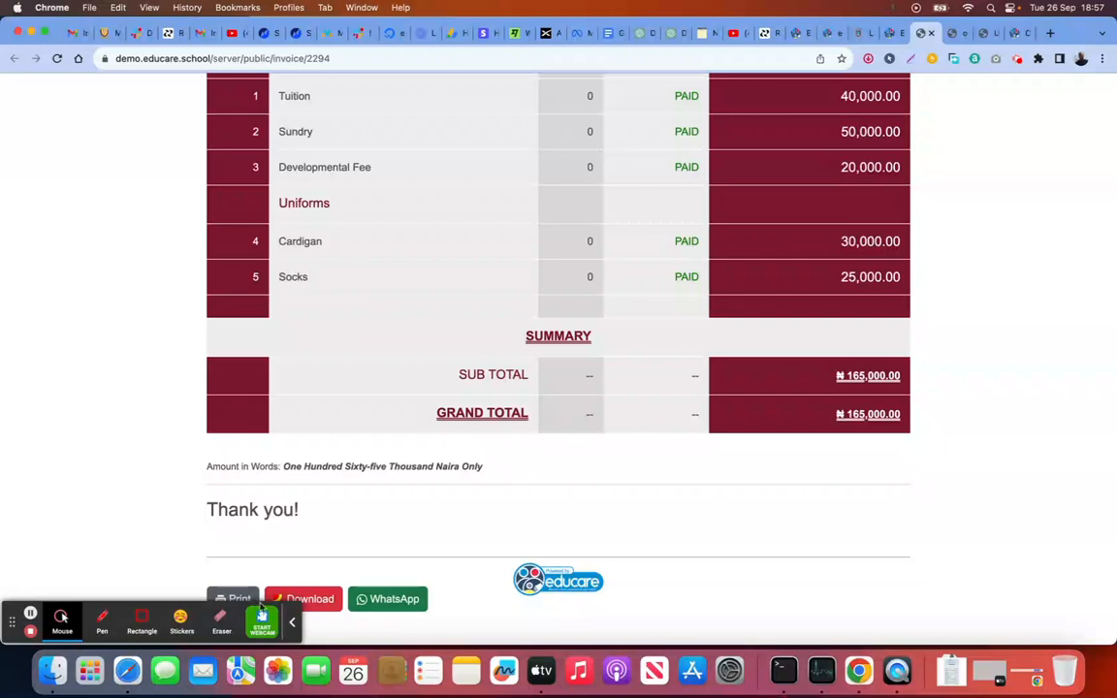
click(292, 622)
scroll(674, 381, up, 15)
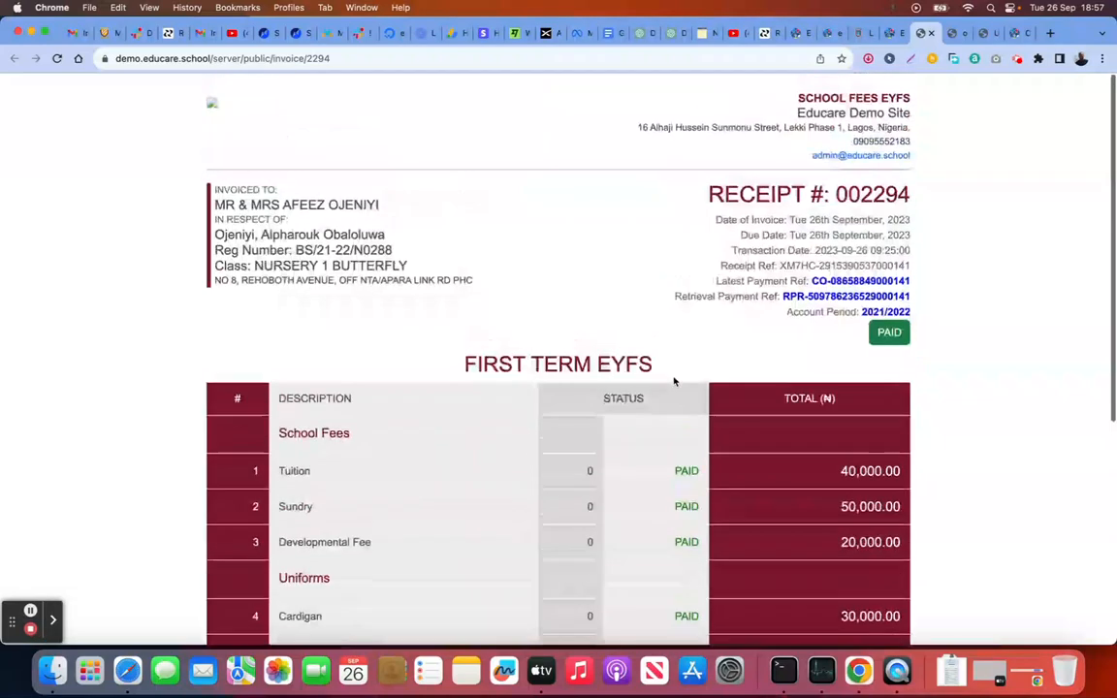
click(890, 37)
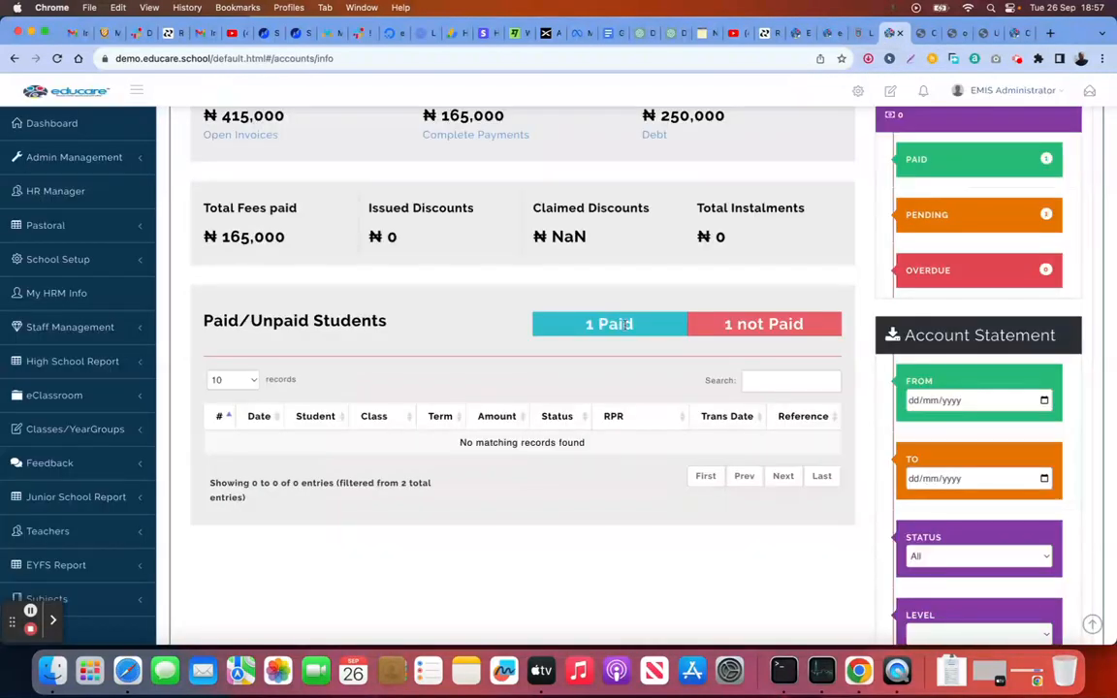
click(57, 58)
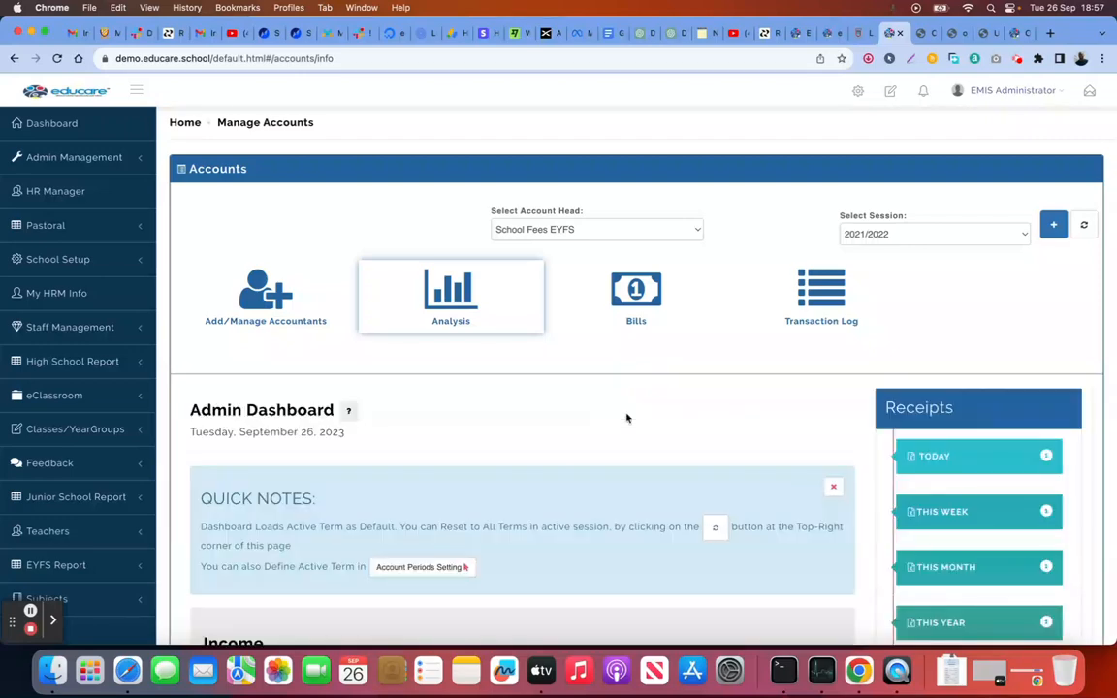
scroll(626, 418, down, 10)
scroll(626, 418, up, 1)
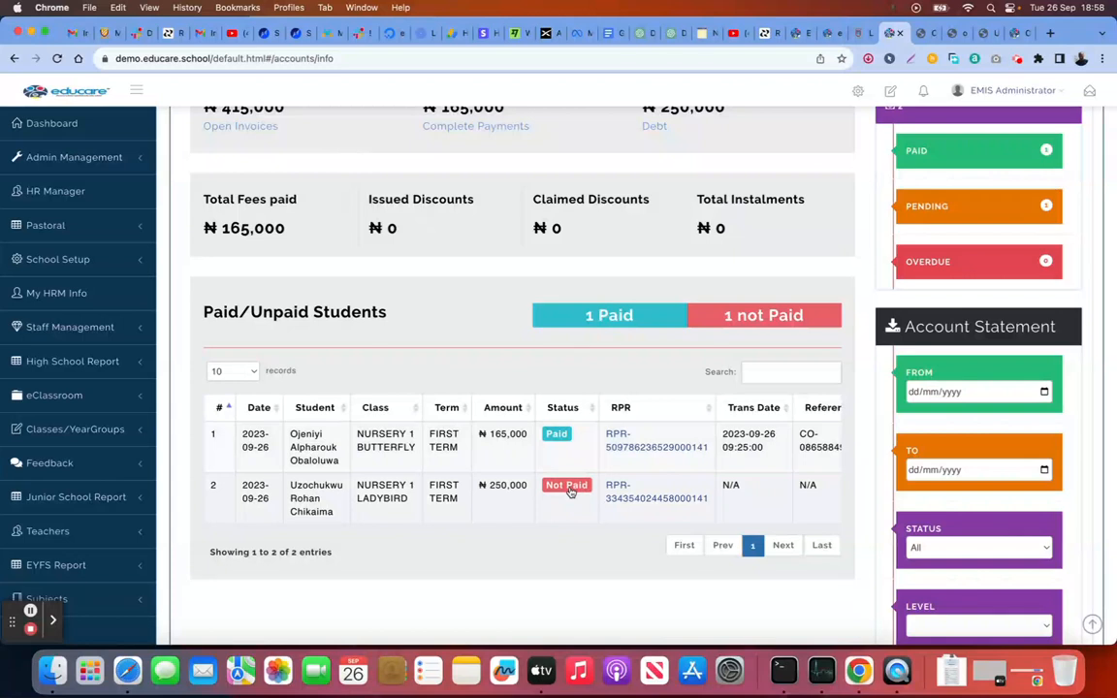
Step: Reload the accounts dashboard and open the payment confirmation form for the unpaid Nursery 1 Ladybird student's invoice
click(570, 491)
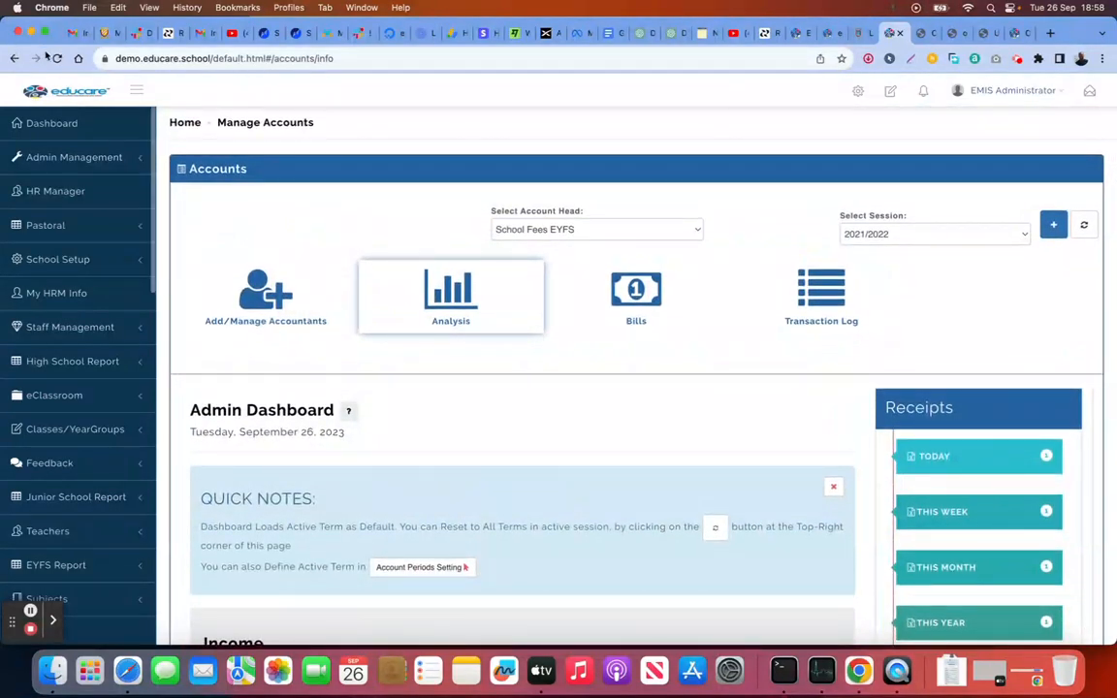
click(56, 60)
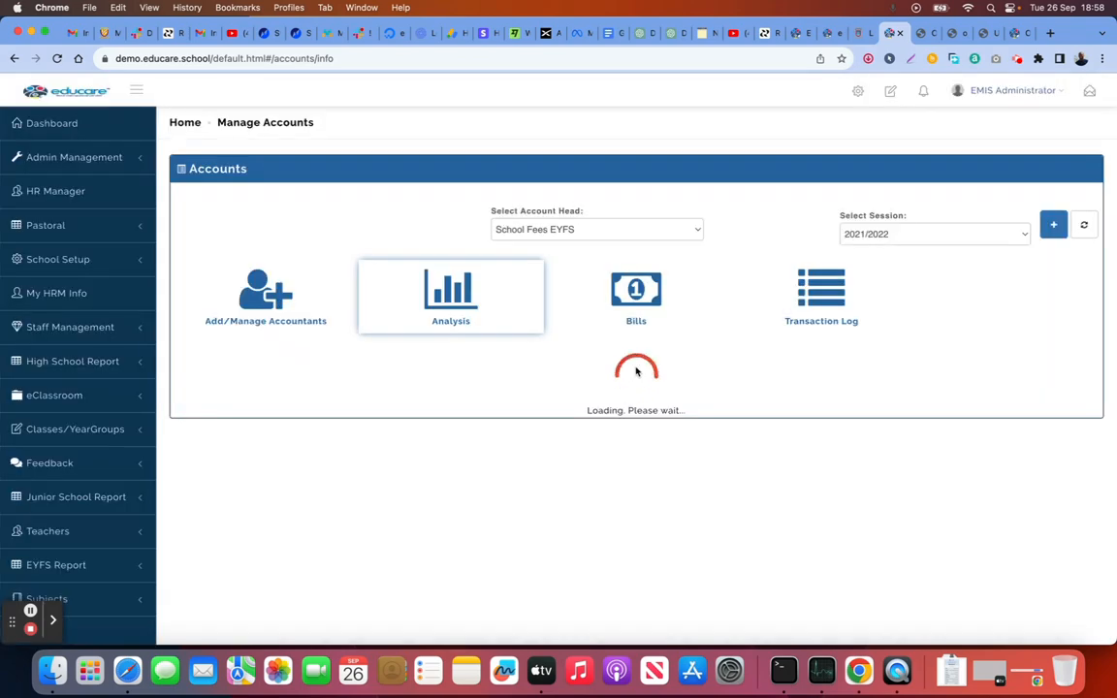
scroll(636, 371, down, 5)
scroll(636, 371, down, 3)
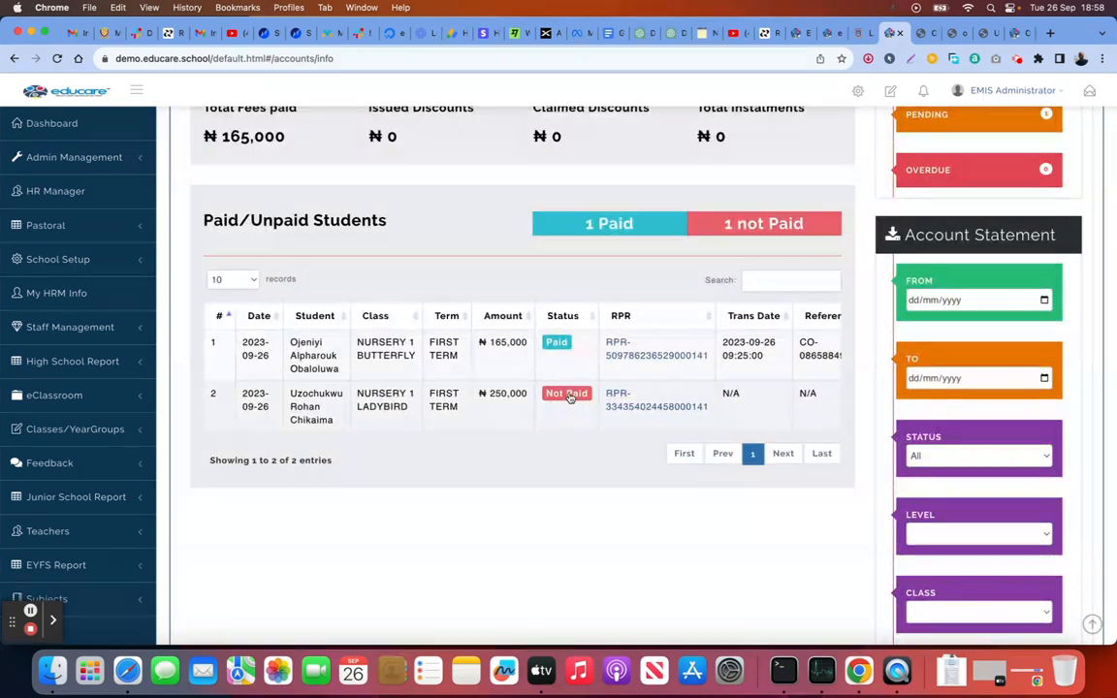
click(567, 394)
scroll(569, 395, down, 5)
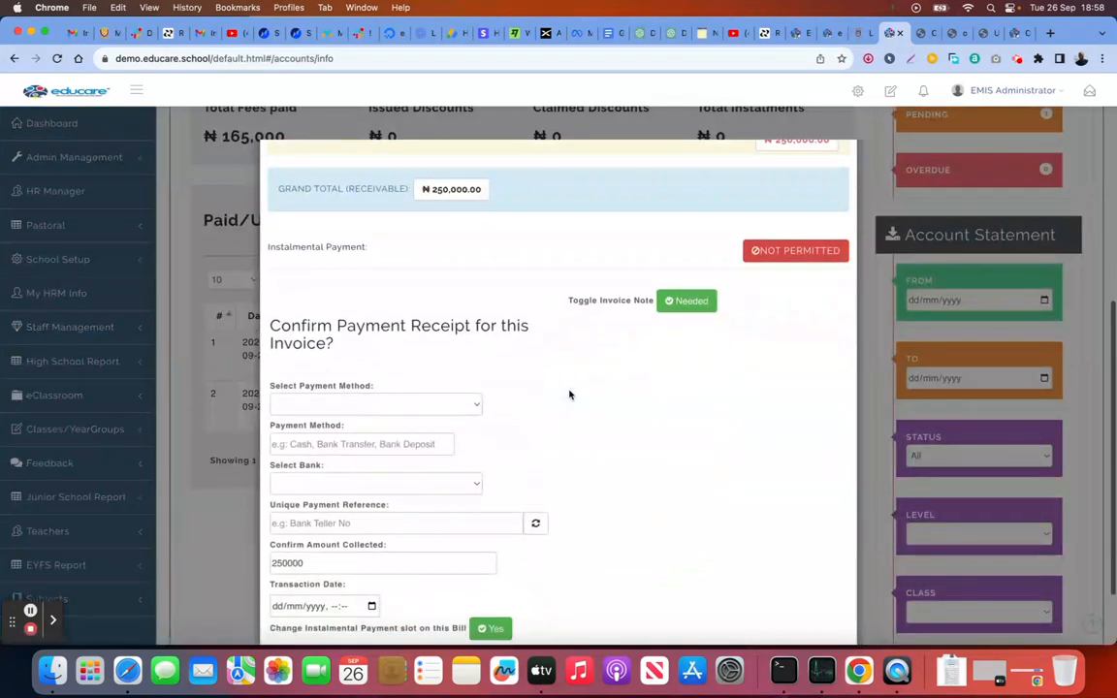
scroll(569, 395, down, 2)
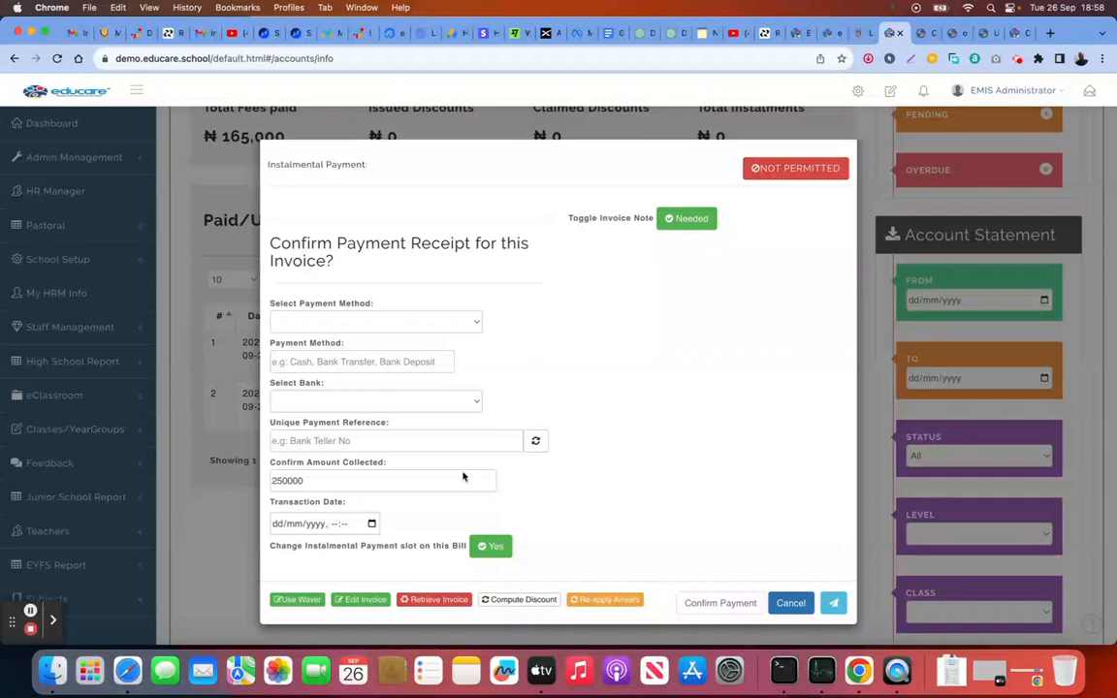
Step: Change the instalmental payment slot on the bill to a maximum of 5 instalments and save it
click(483, 549)
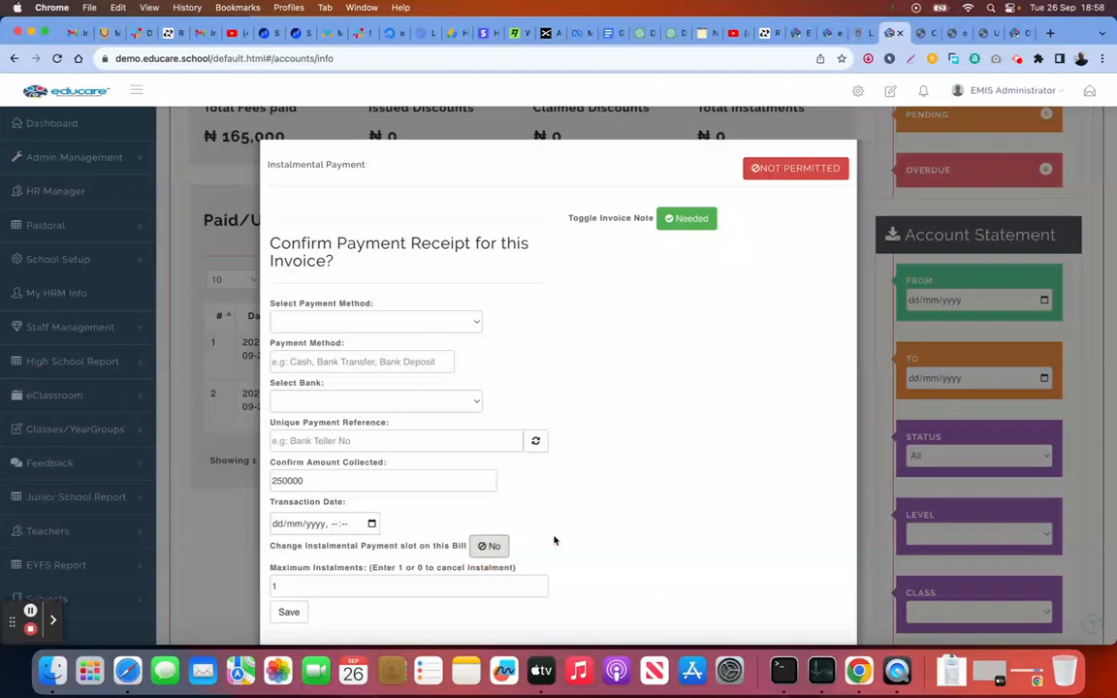
scroll(593, 531, down, 2)
click(367, 556)
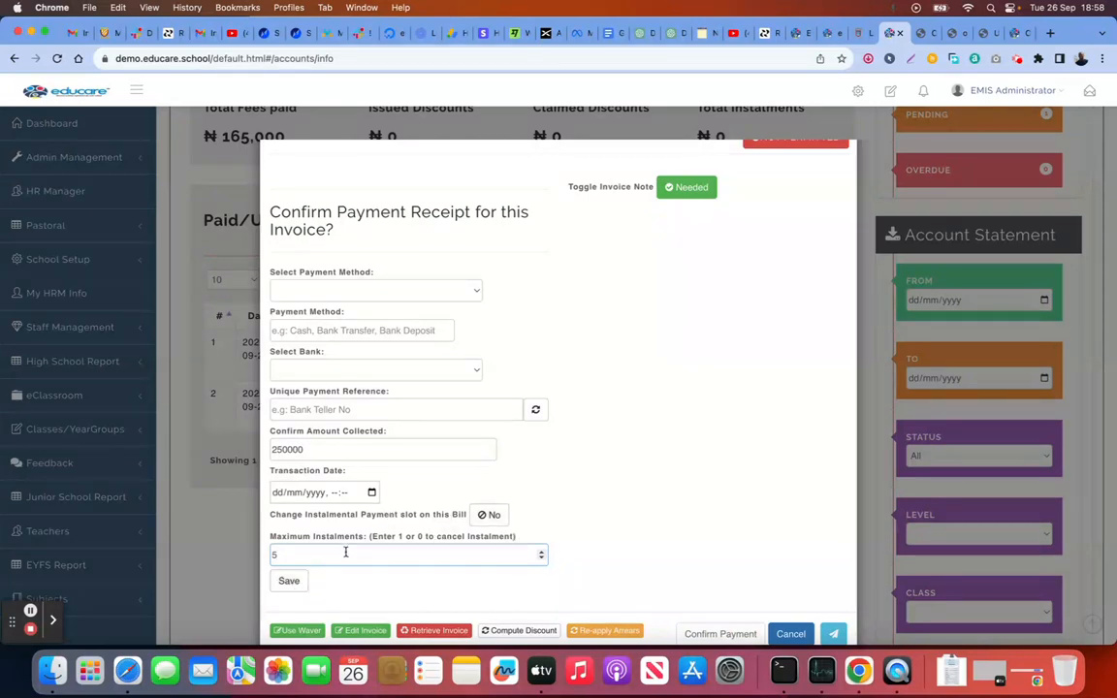
click(291, 582)
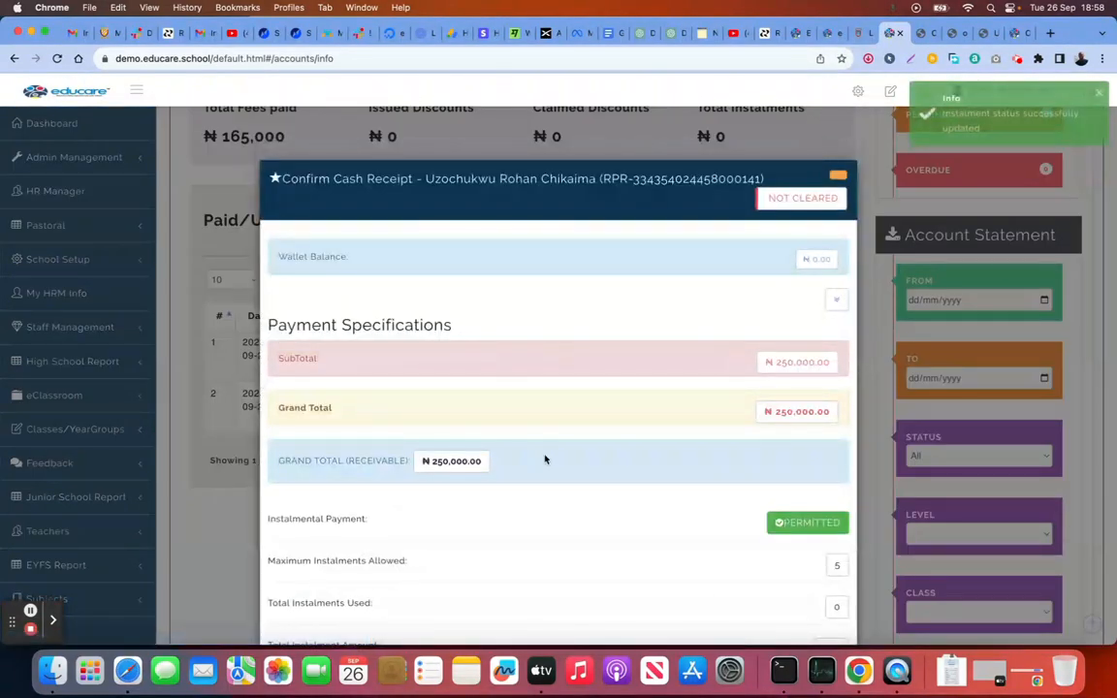
Step: Check the bill's instalment allowance and balance, and enable collecting part payment on it
scroll(544, 459, down, 5)
scroll(543, 448, down, 2)
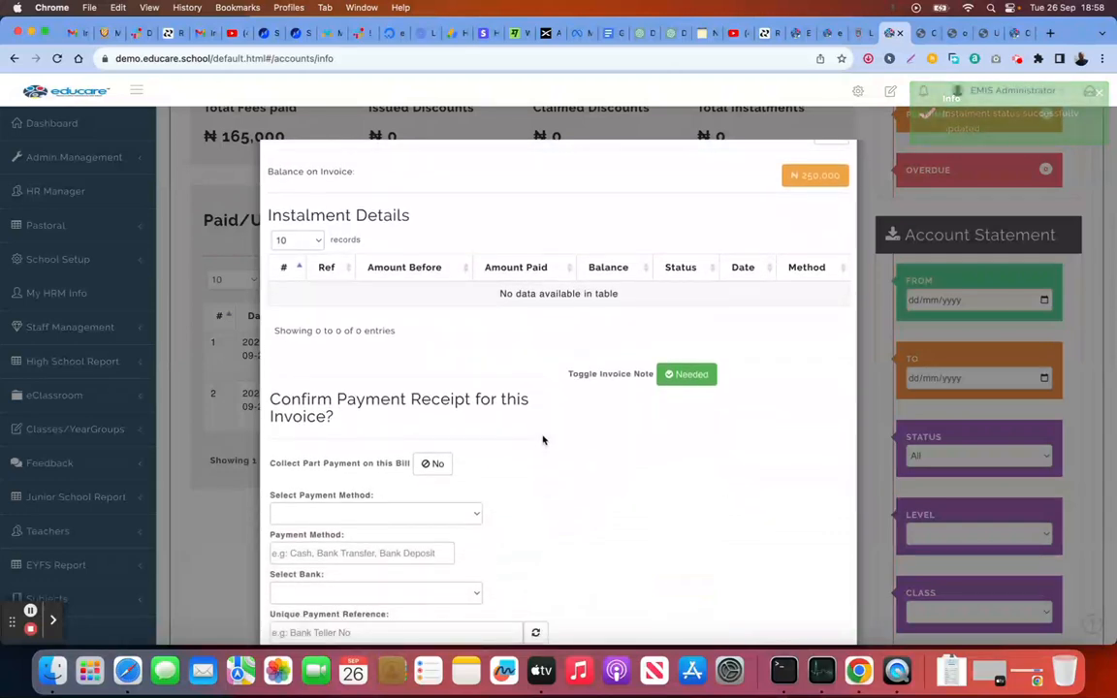
scroll(555, 532, up, 4)
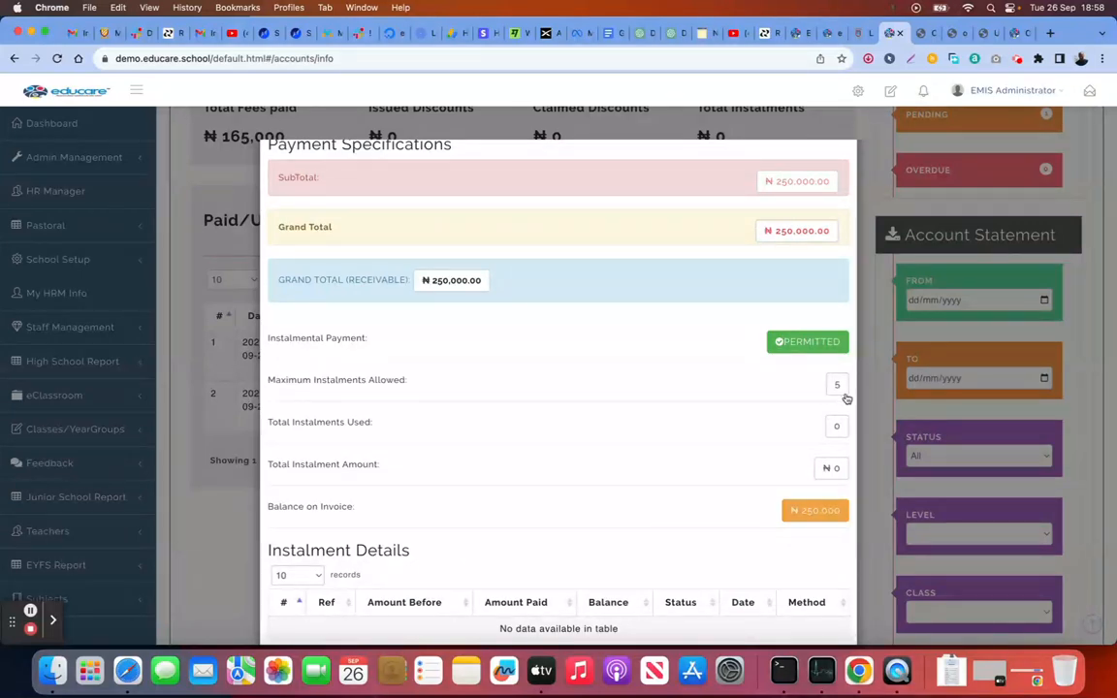
scroll(588, 536, down, 5)
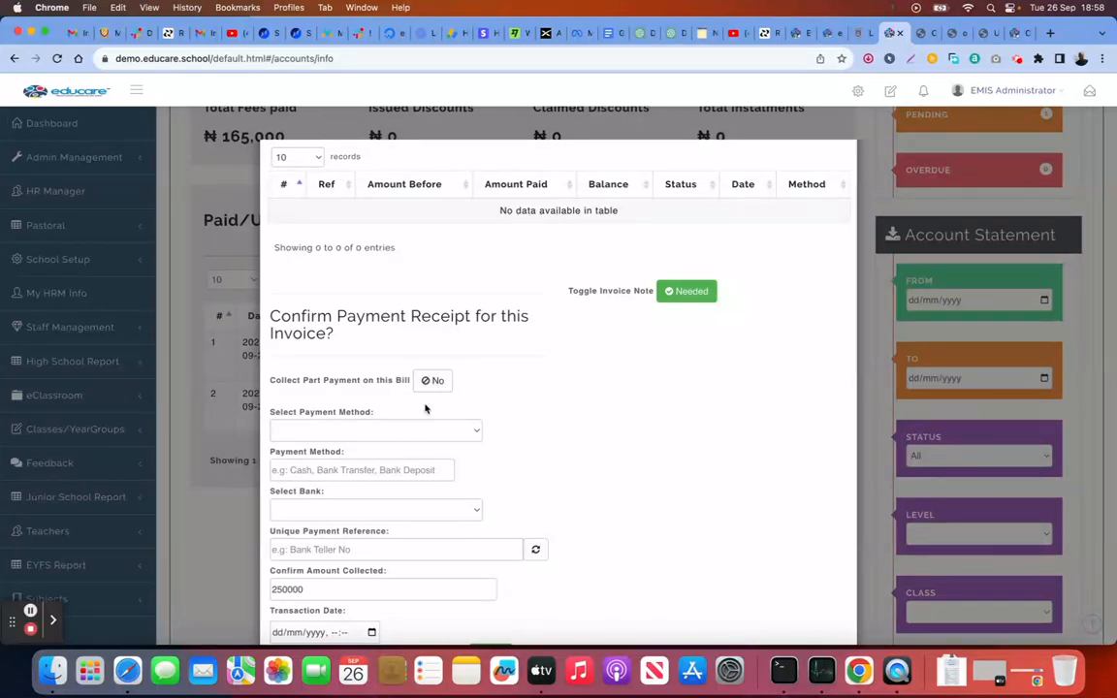
click(433, 383)
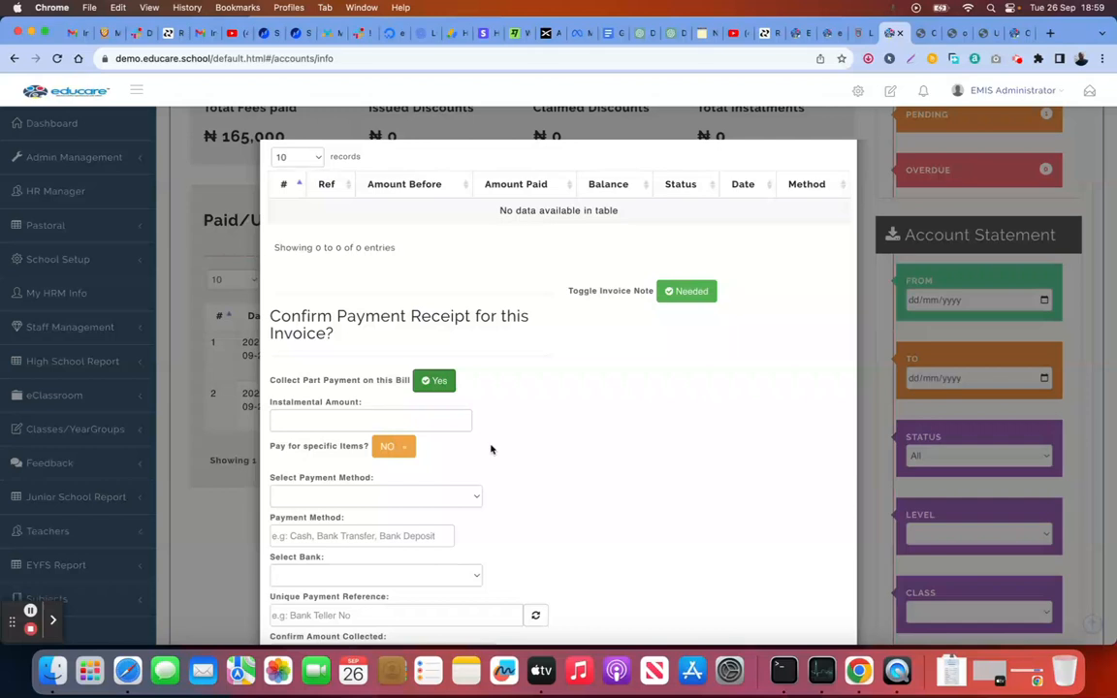
Step: Enable payment for specific items, allocate an instalment of 40000 to Tuition and review the invoice items
click(393, 447)
scroll(761, 514, right, 5)
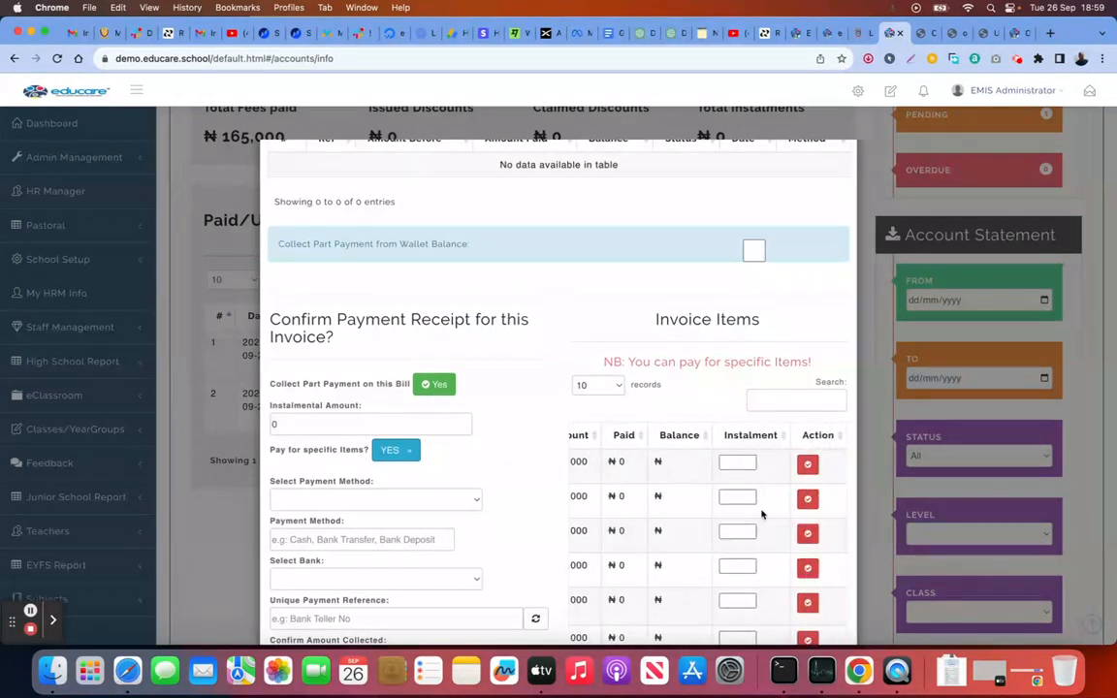
click(737, 463)
text(4)
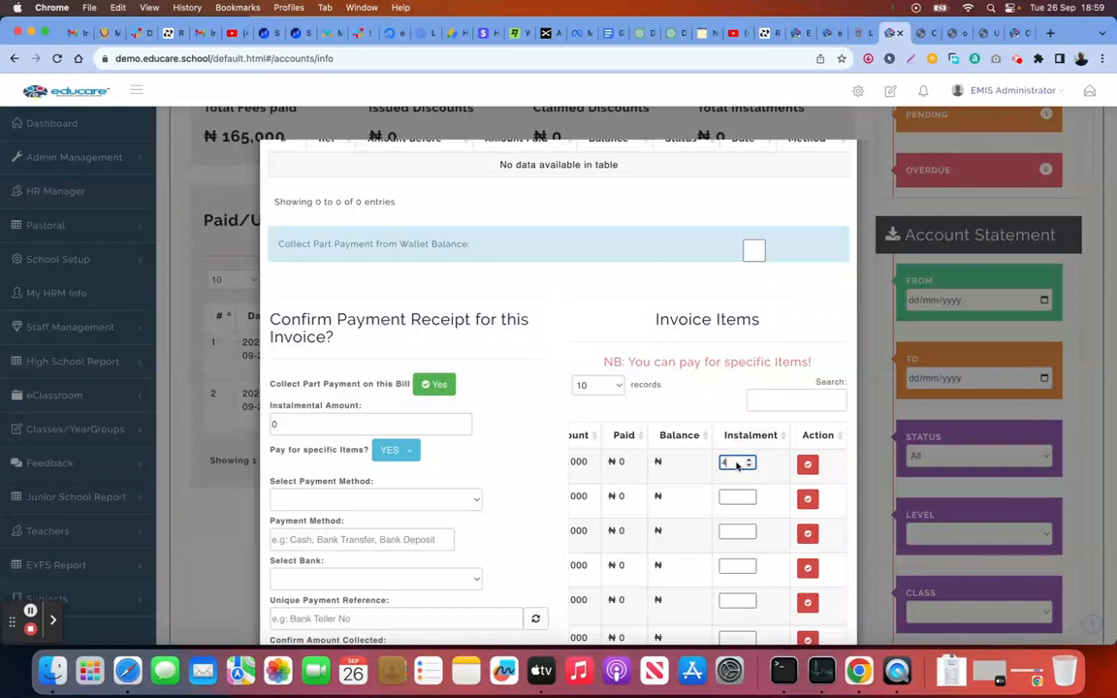
text(0000)
click(521, 417)
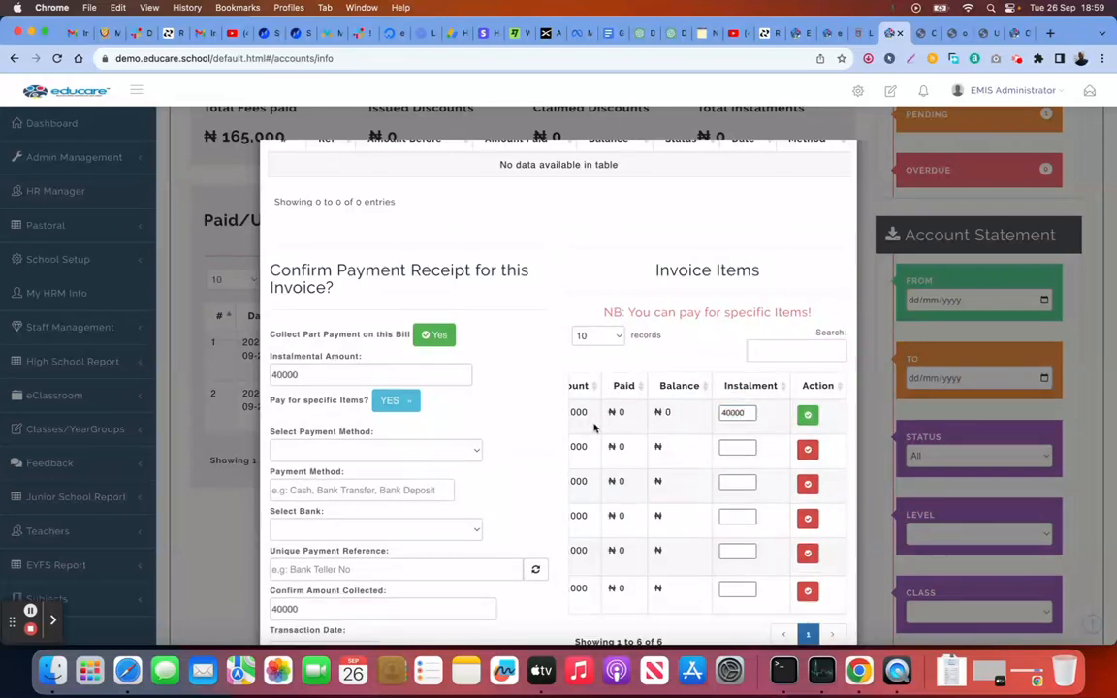
scroll(675, 442, left, 5)
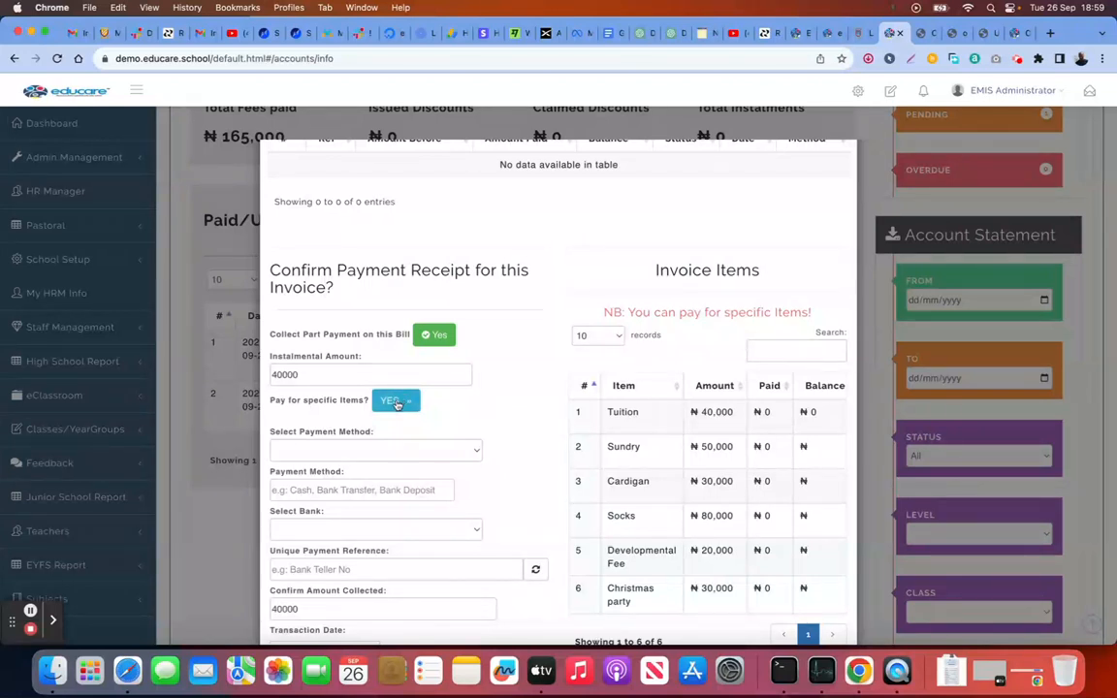
scroll(660, 437, down, 1)
scroll(664, 439, right, 2)
scroll(664, 439, right, 2)
scroll(511, 436, down, 3)
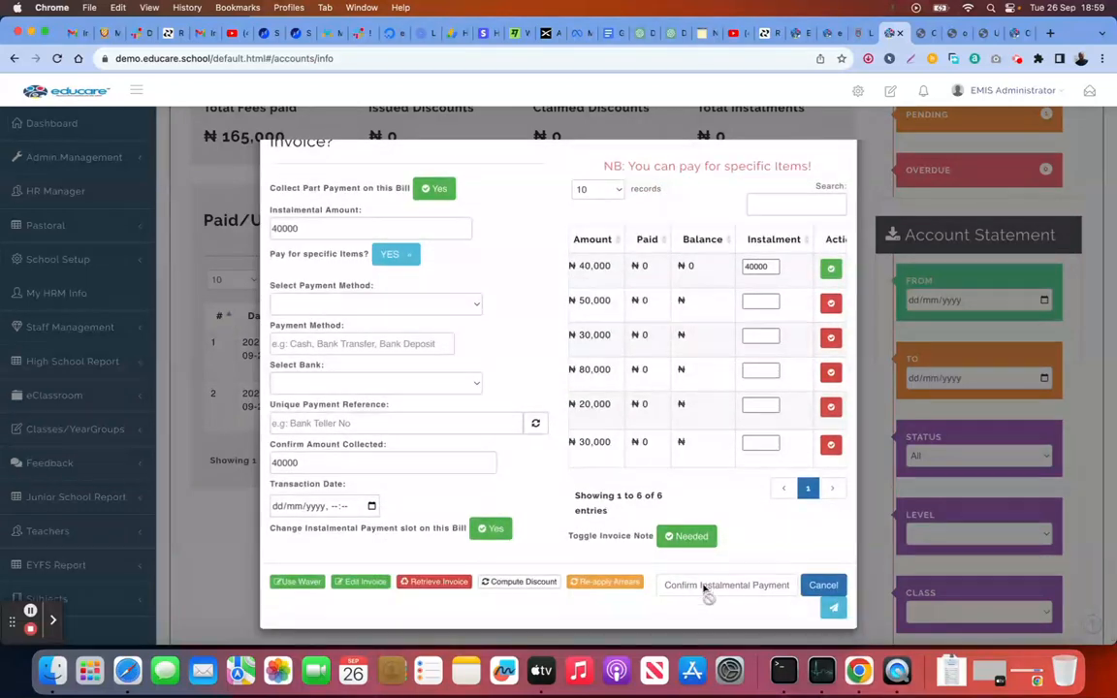
scroll(570, 452, up, 3)
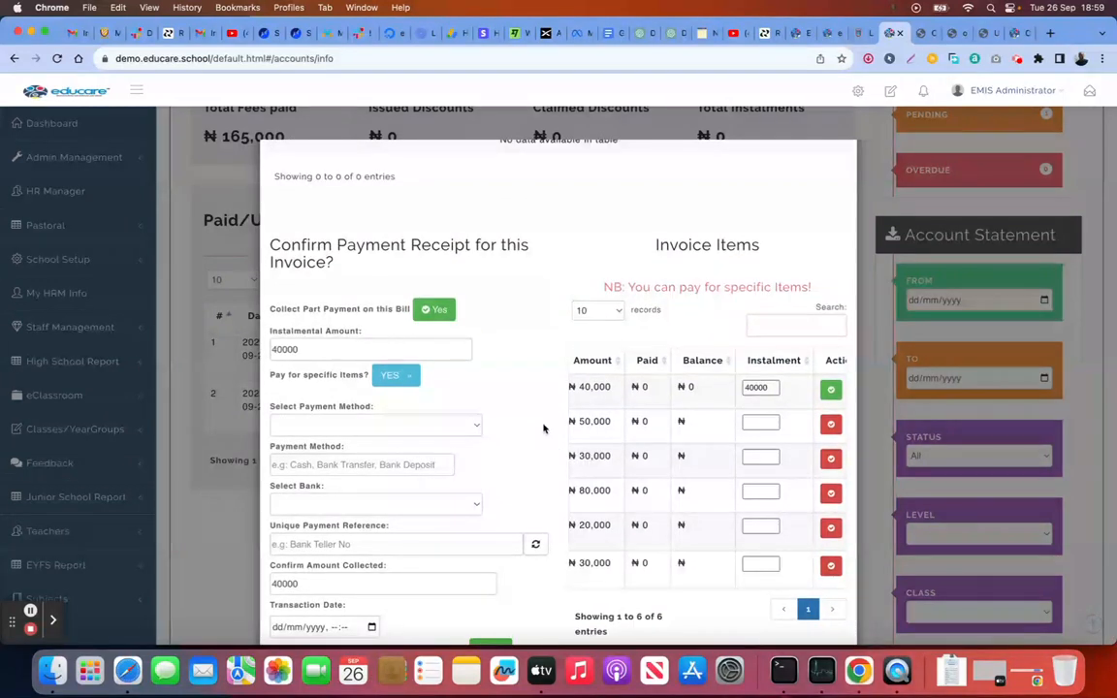
Step: Turn off payment for specific items and set the instalmental amount to 100000
click(400, 381)
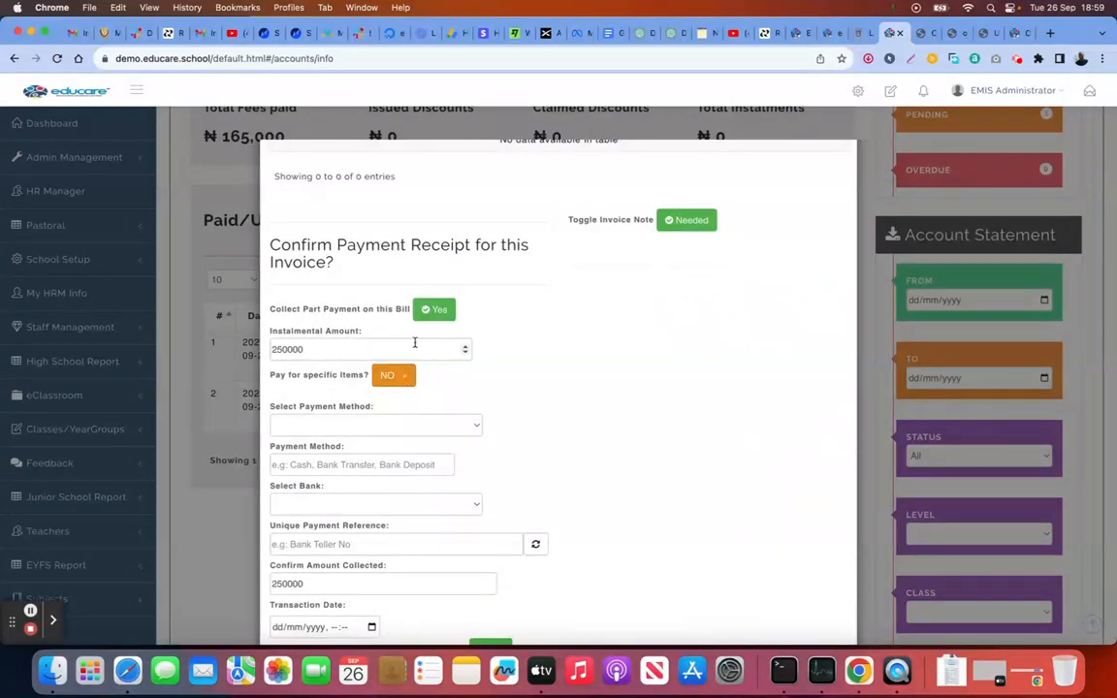
double_click(374, 349)
text(10)
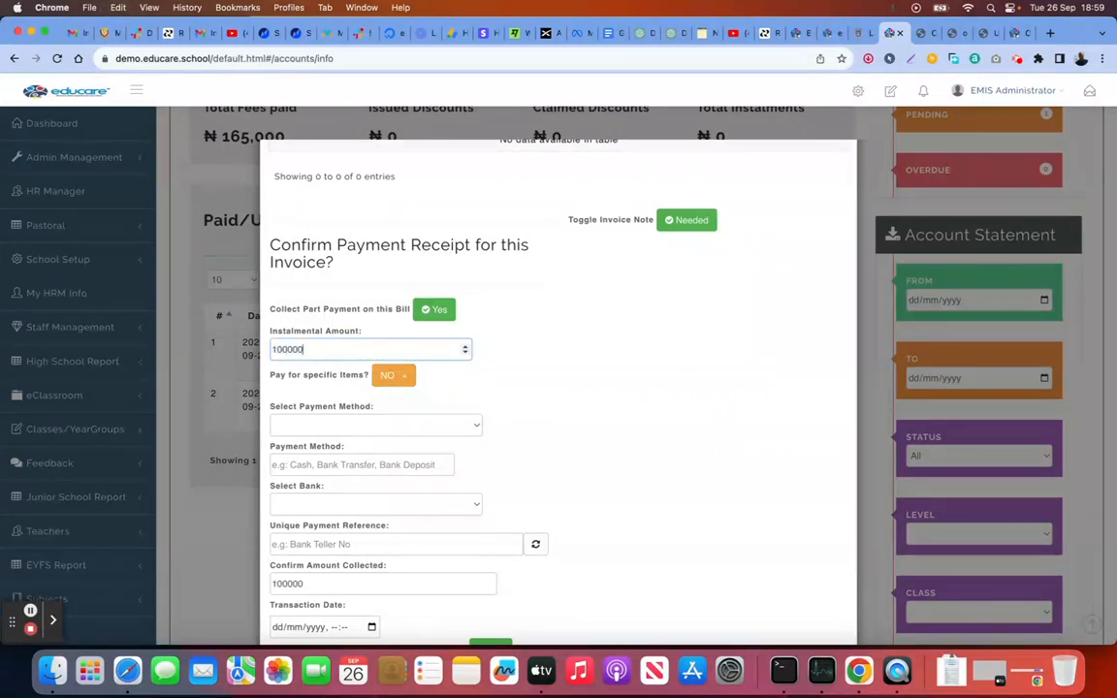
Step: Set the instalment's payment method to Bank Transfer and bank to ACCESS BANK(UNIFORMS ACCOUNT), and generate its unique payment reference
scroll(508, 379, down, 2)
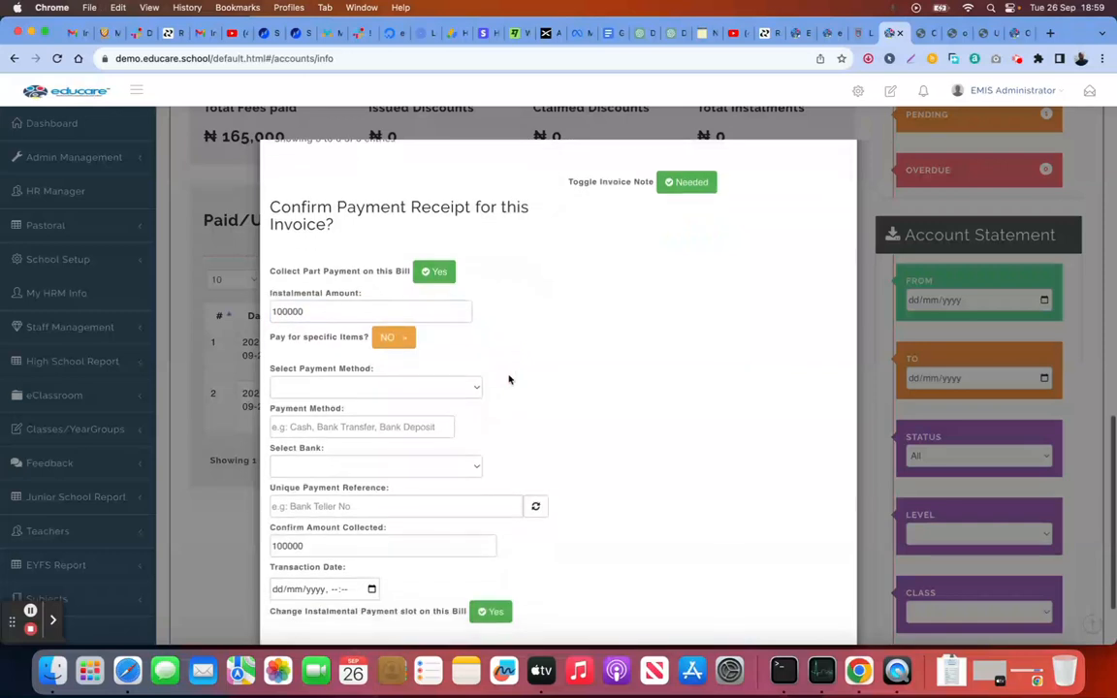
click(397, 390)
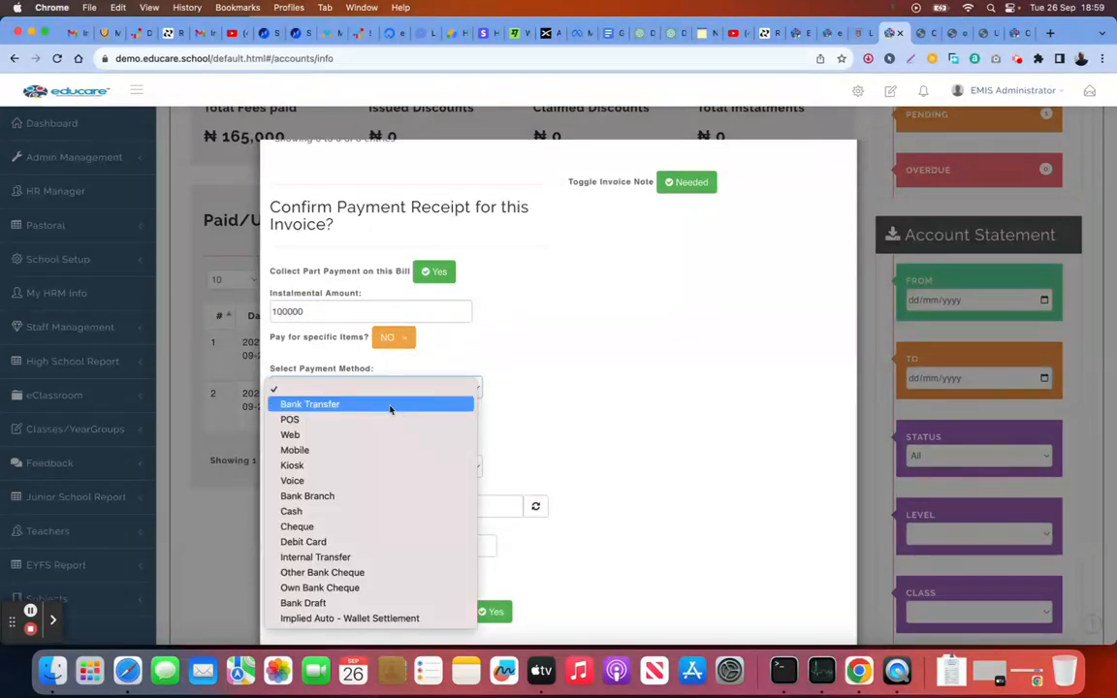
click(390, 404)
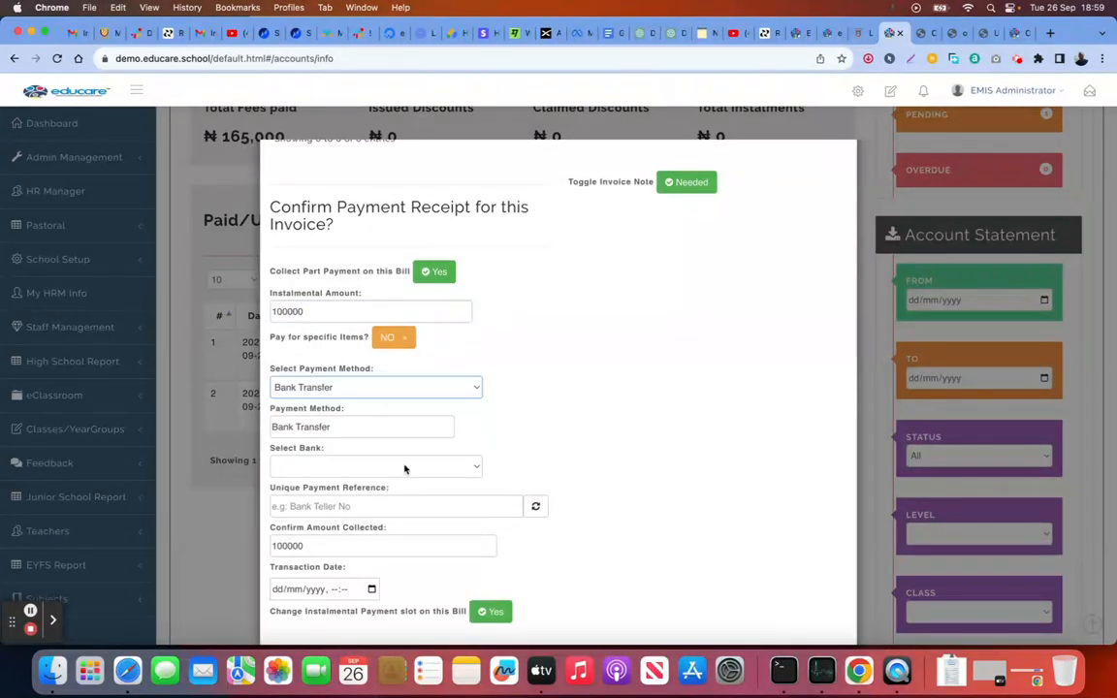
click(454, 467)
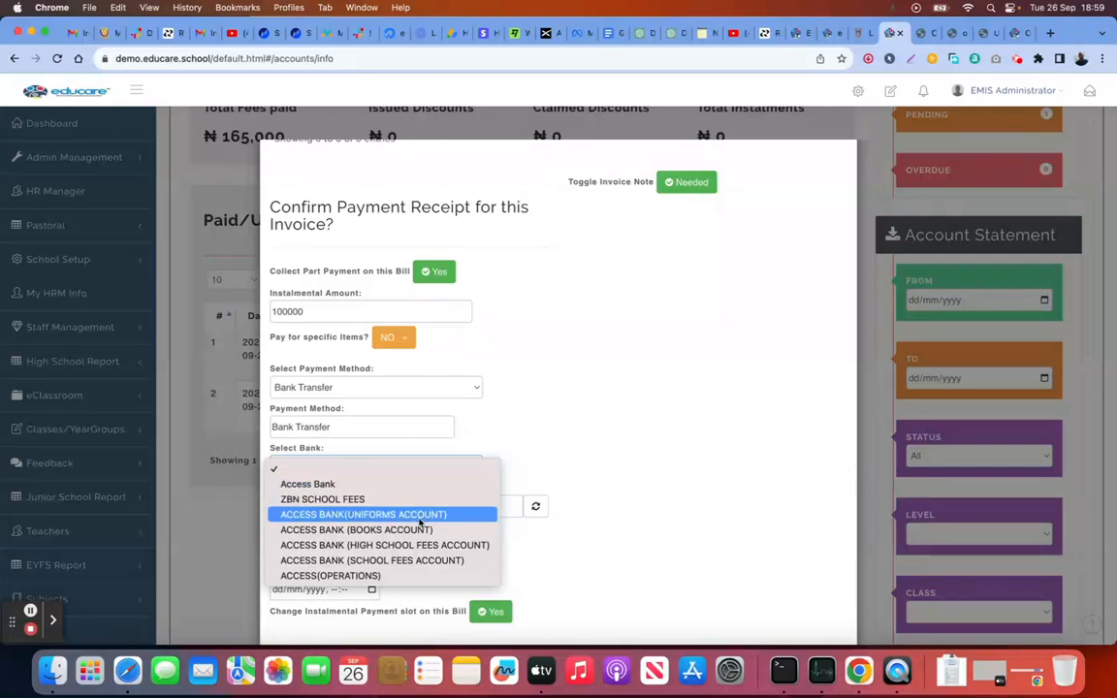
click(419, 516)
scroll(606, 450, down, 2)
click(537, 438)
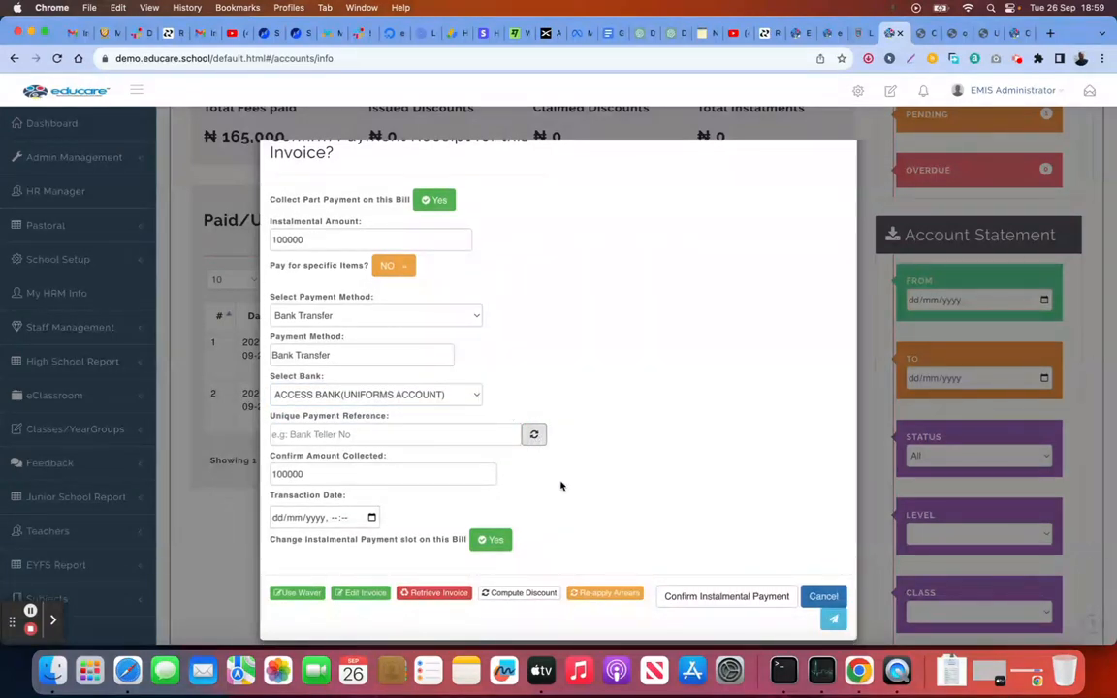
Step: Set the instalment's transaction date to 18/09/2023, 09:10 and confirm the instalmental payment
scroll(560, 486, down, 1)
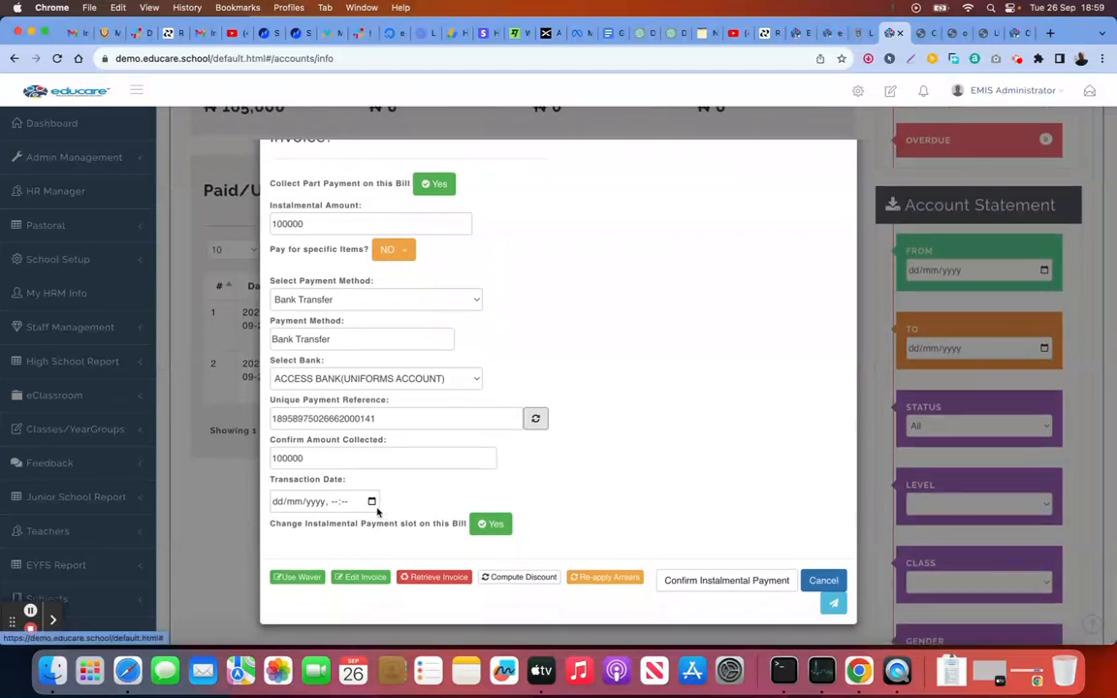
click(371, 501)
scroll(393, 571, down, 2)
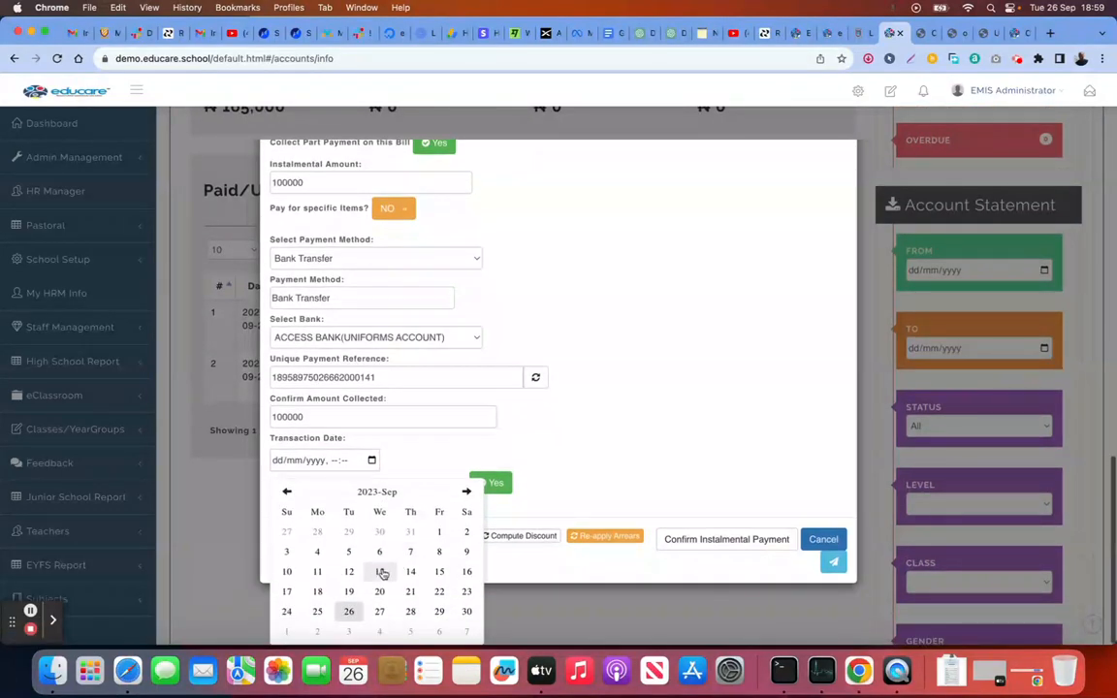
click(317, 591)
click(371, 560)
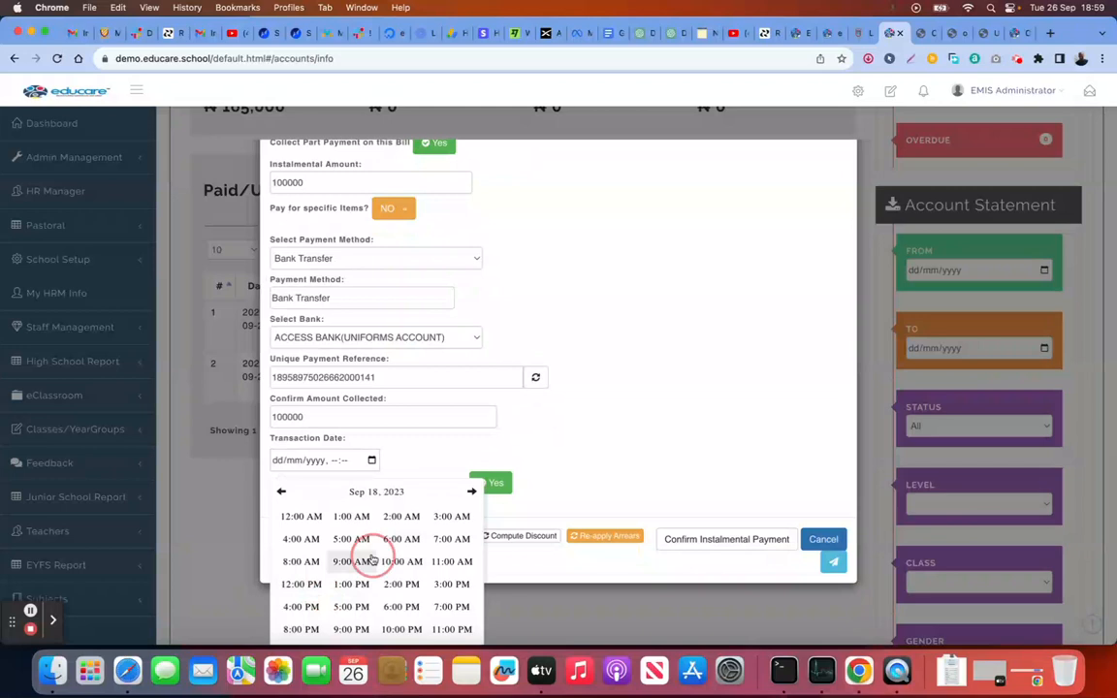
click(405, 572)
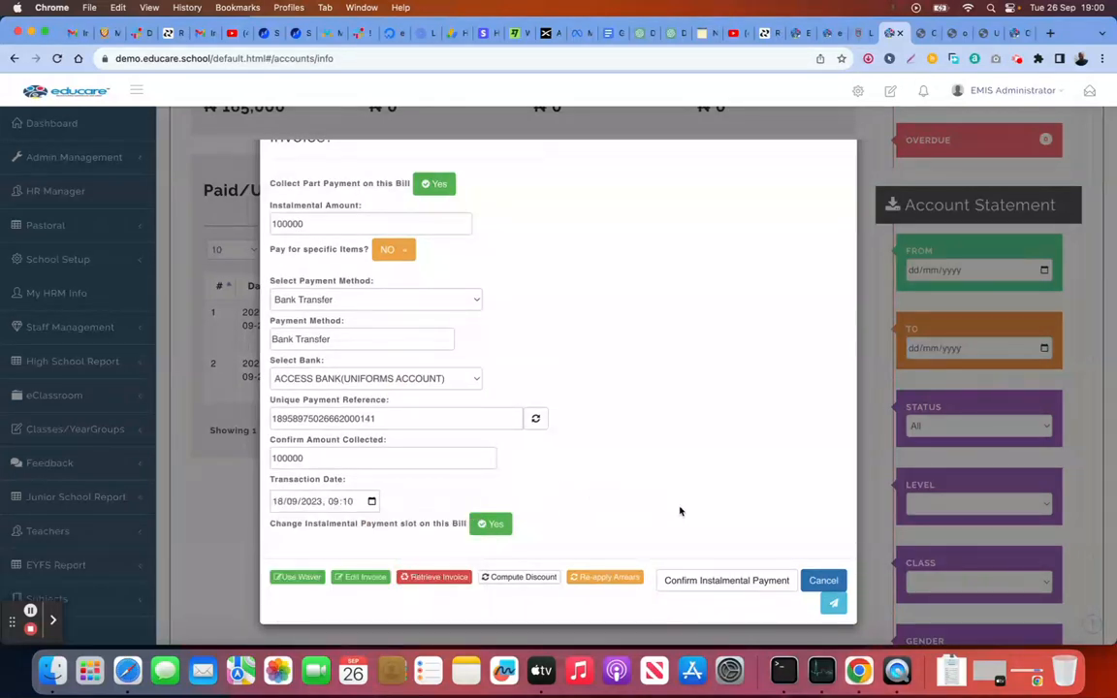
click(719, 585)
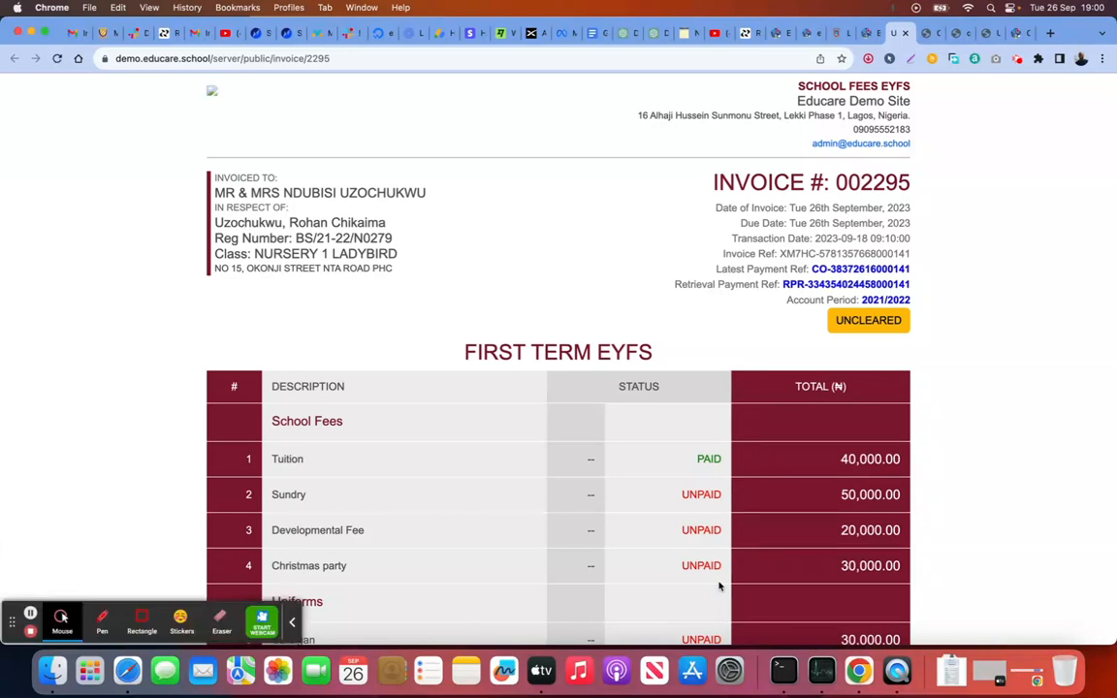
Step: Review the generated invoice's item payment statuses, total payments and due payment
scroll(719, 586, down, 4)
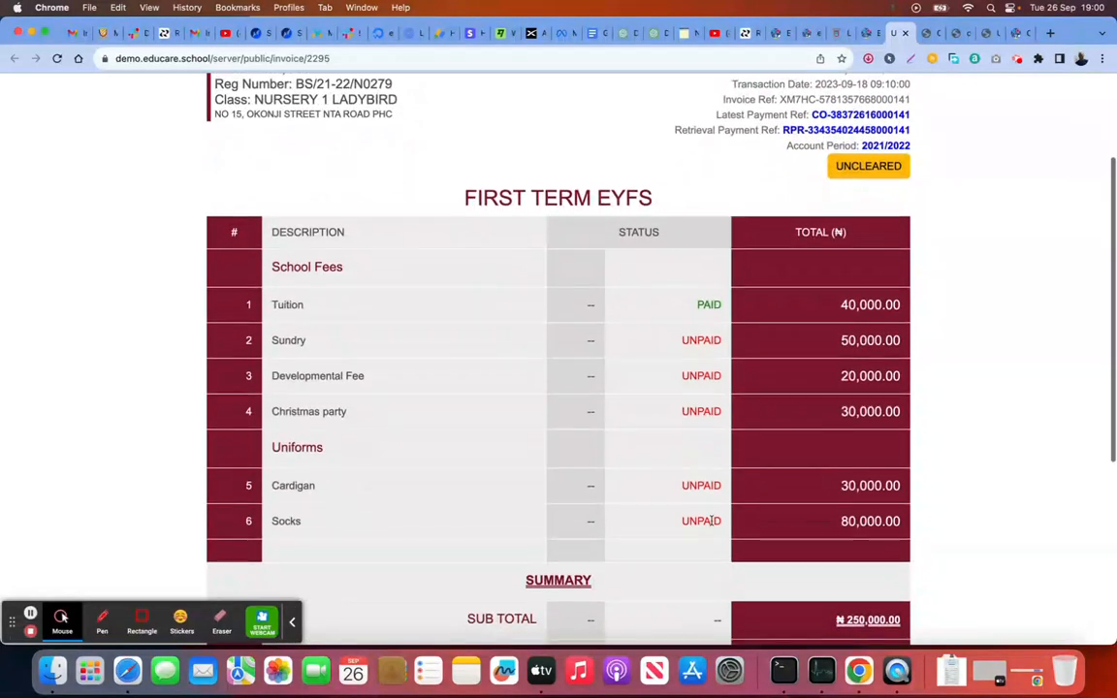
scroll(712, 522, down, 7)
scroll(712, 525, up, 5)
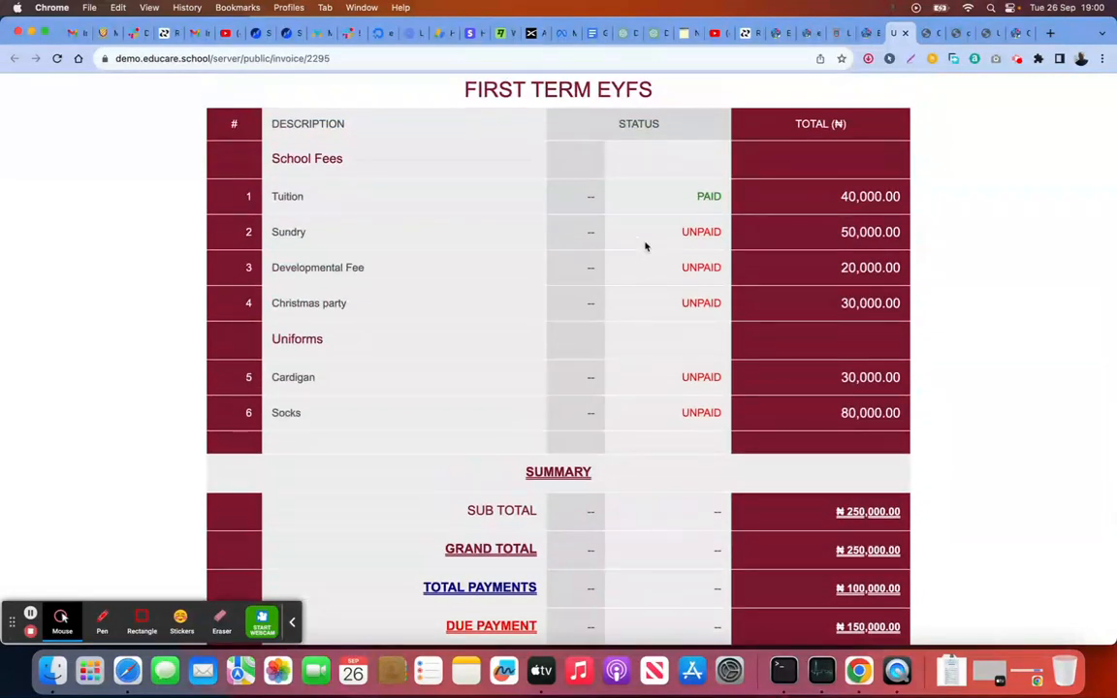
scroll(582, 311, up, 1)
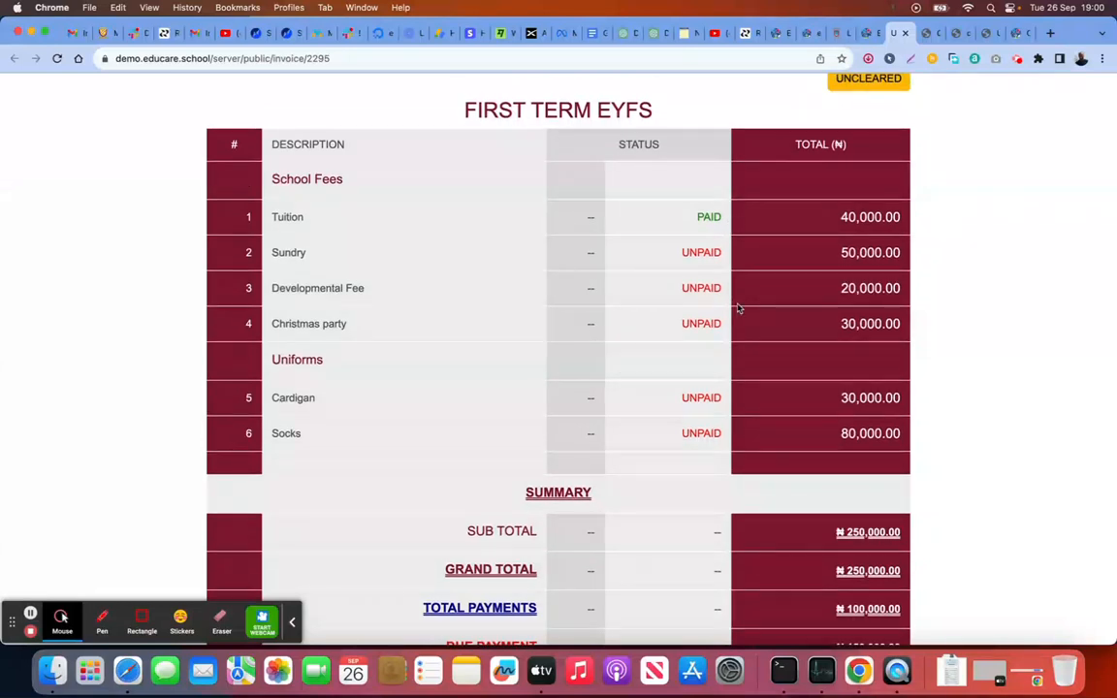
scroll(738, 308, down, 3)
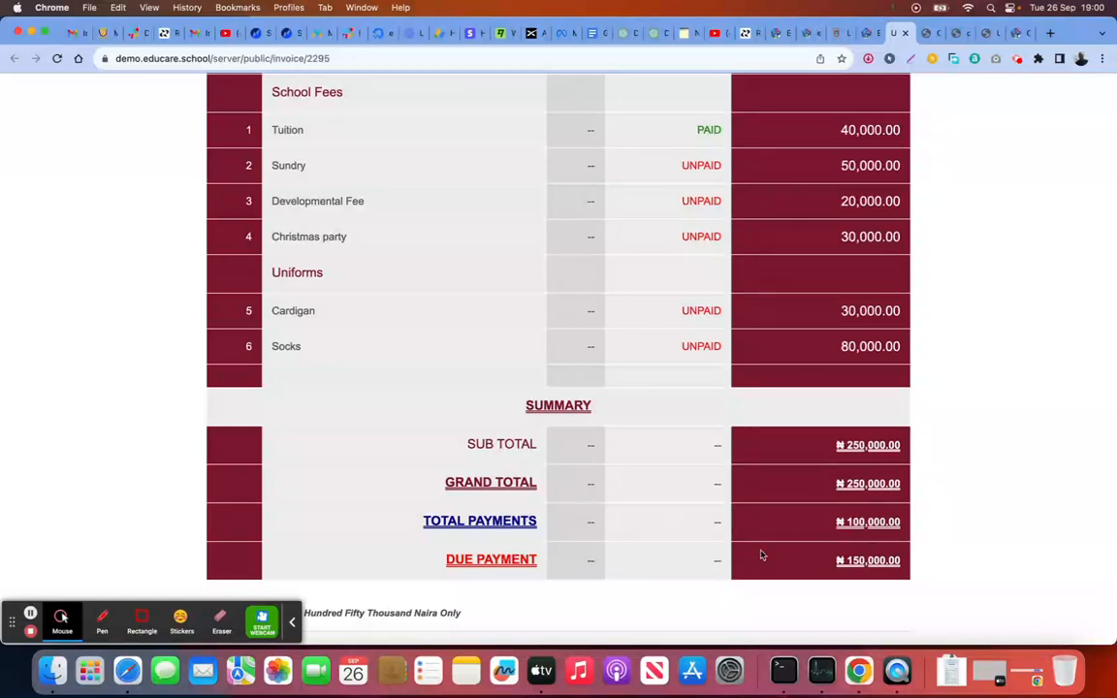
scroll(705, 453, down, 3)
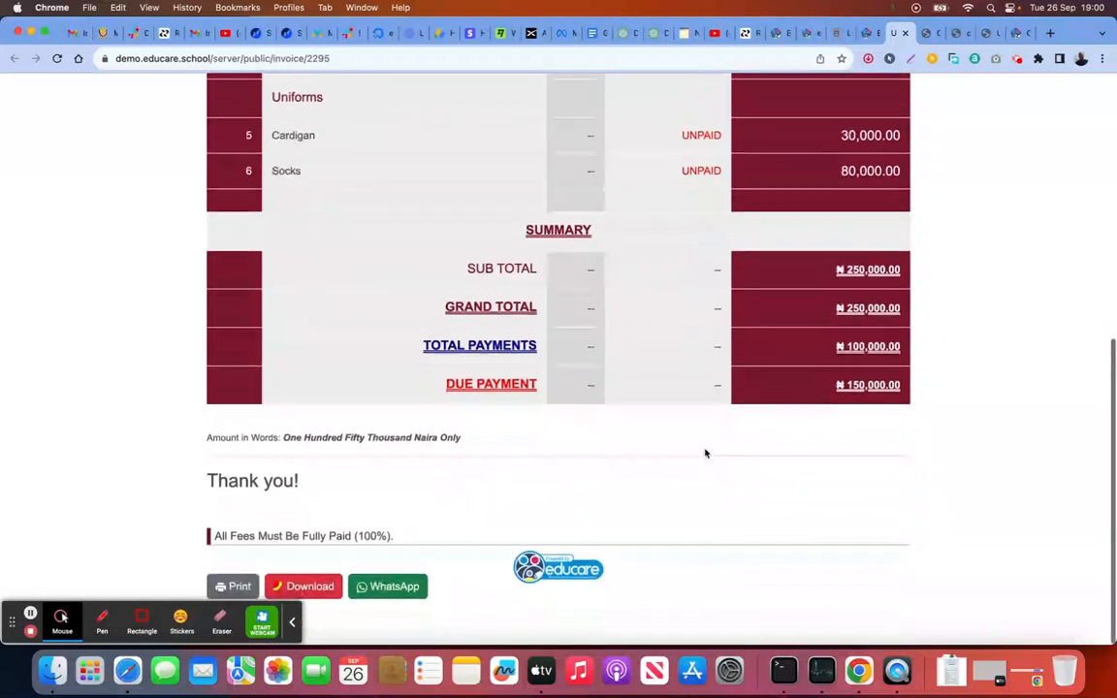
scroll(706, 453, up, 8)
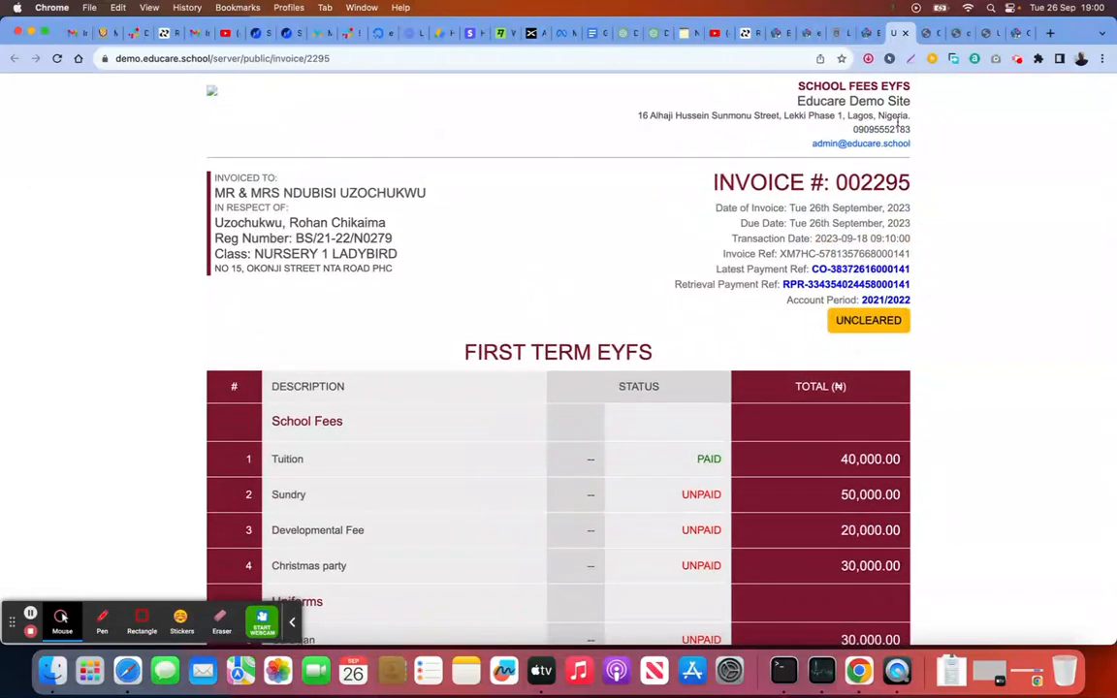
Step: Return to the accounts page and reload it to show the refreshed Paid/Unpaid Students list
click(868, 33)
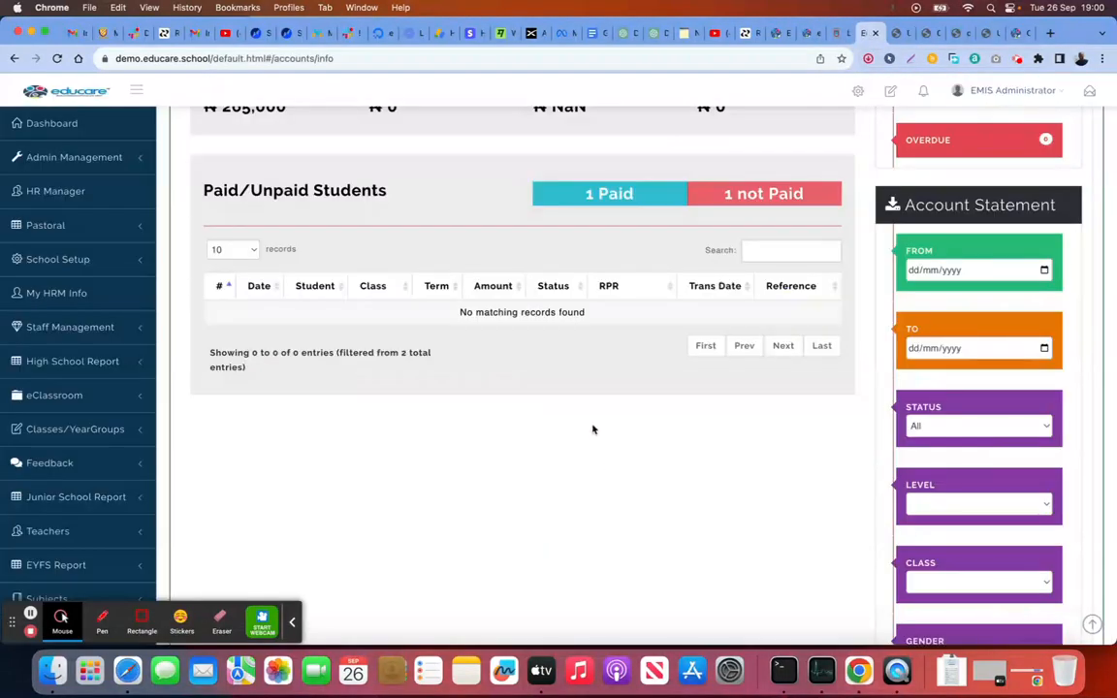
click(58, 58)
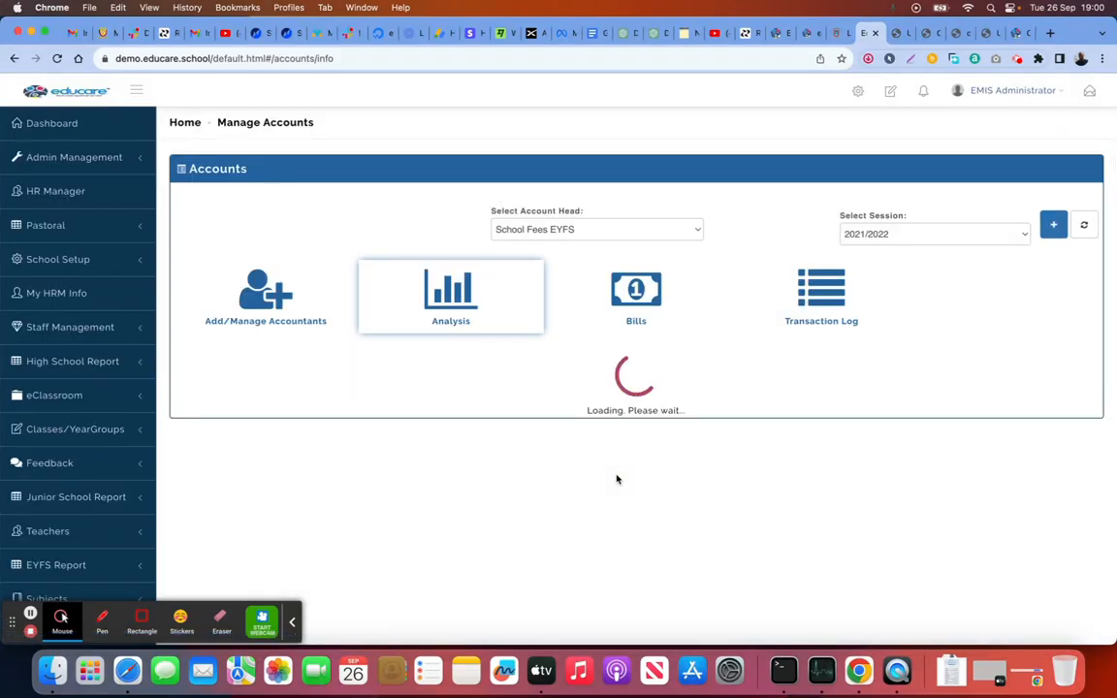
scroll(617, 479, down, 2)
scroll(617, 479, down, 7)
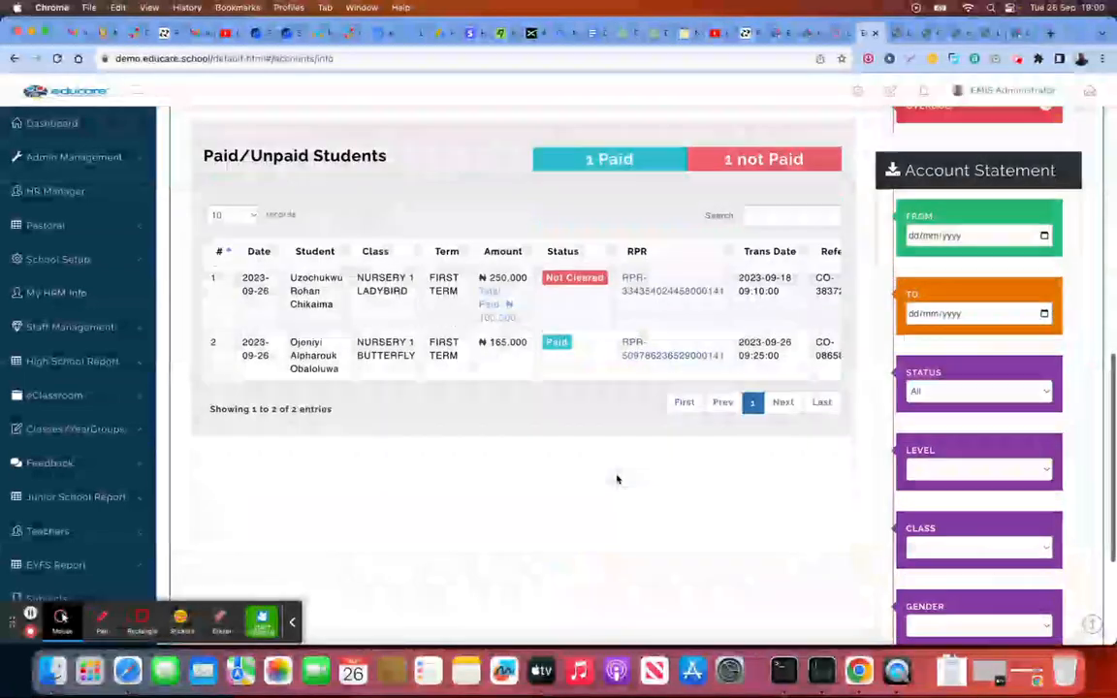
scroll(589, 371, up, 1)
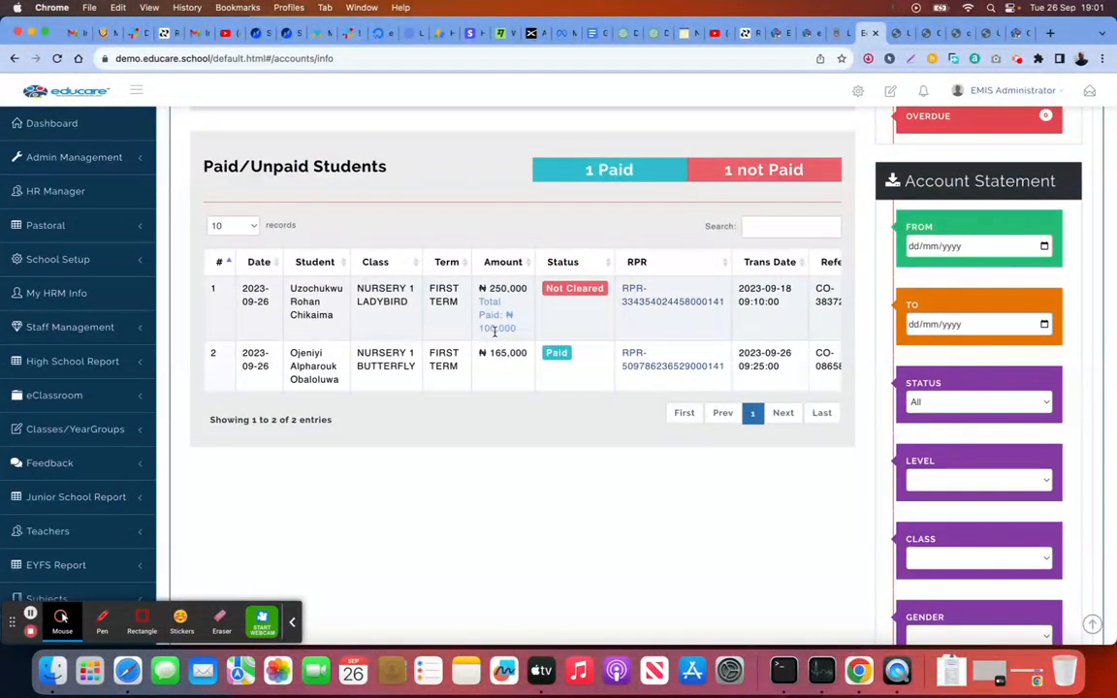
Step: Open the Not Cleared student's invoice and examine its instalment usage, balance and instalment details
click(572, 289)
scroll(546, 381, down, 5)
scroll(546, 381, down, 1)
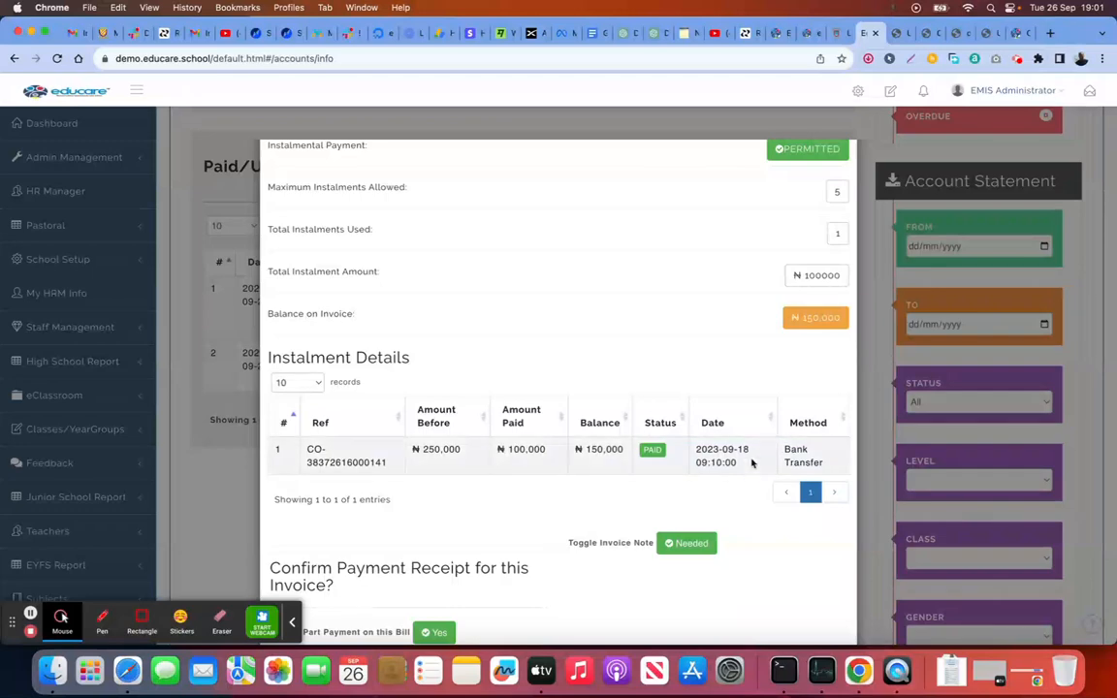
scroll(556, 457, down, 1)
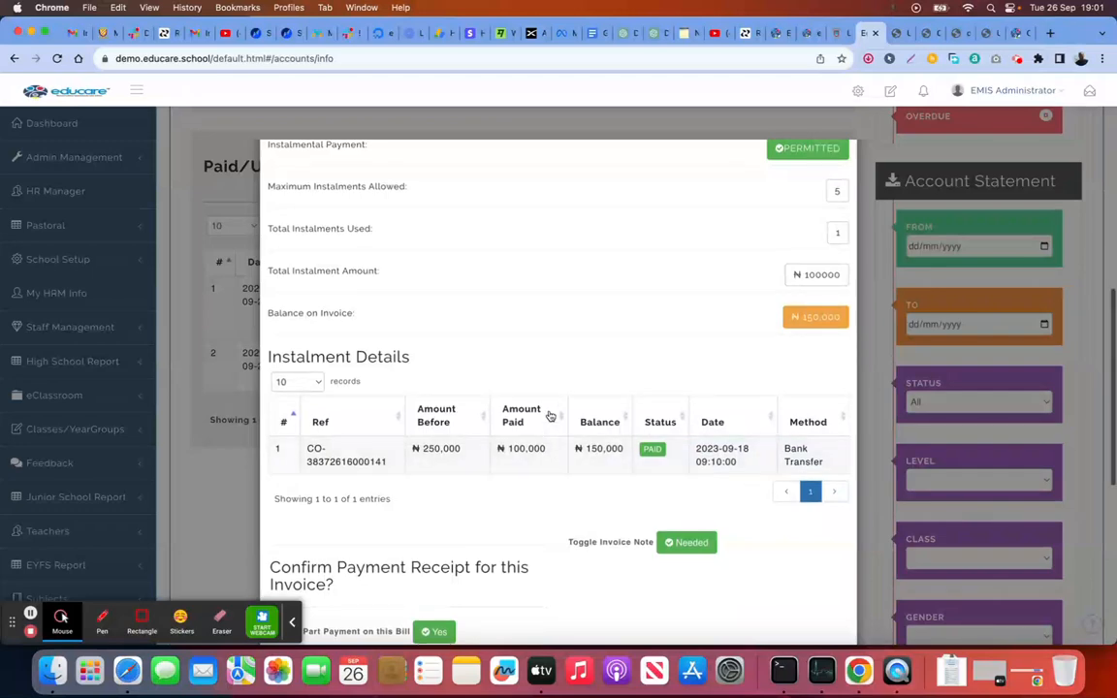
scroll(549, 415, down, 5)
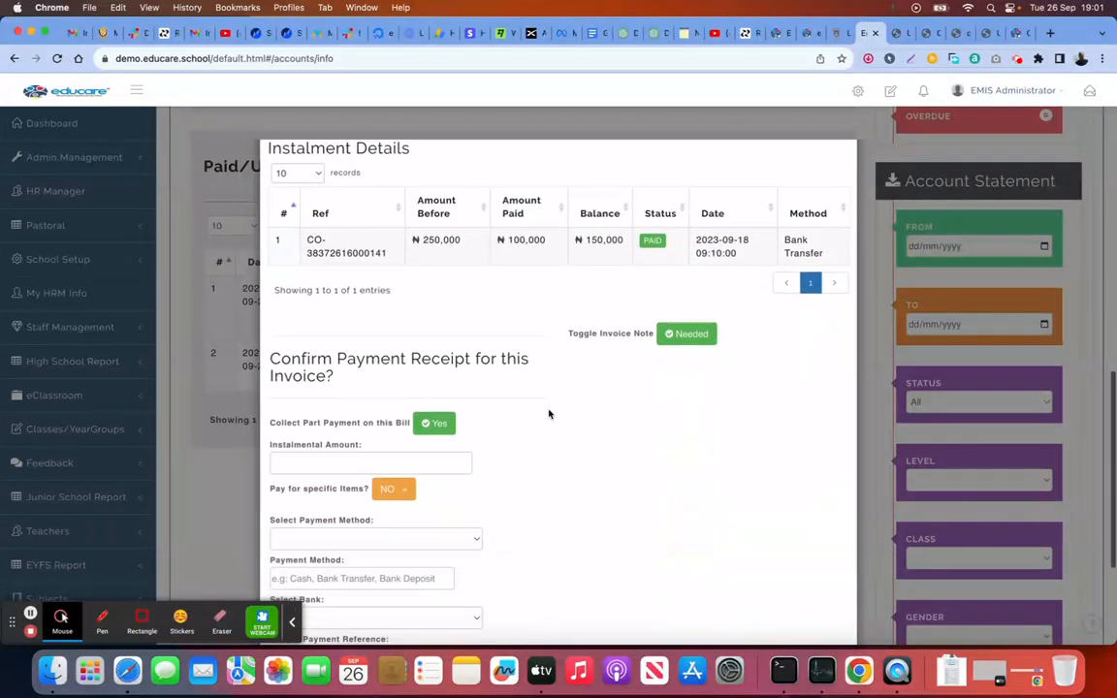
scroll(548, 415, down, 1)
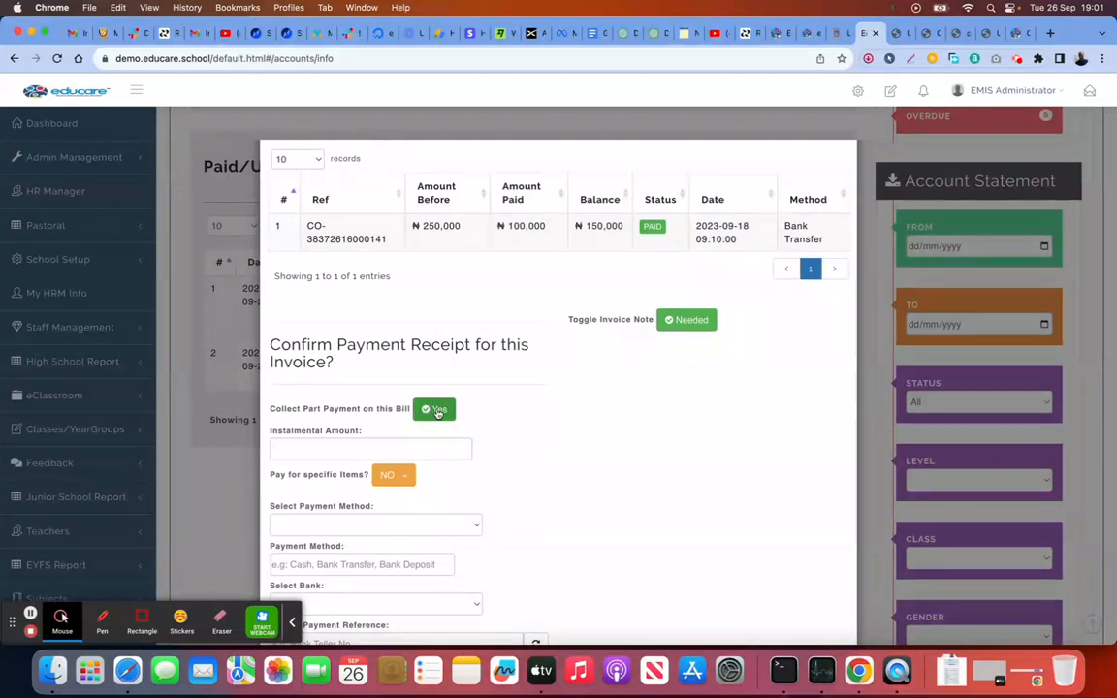
Step: Enter an instalmental amount of 80000 with payment method Bank Transfer and bank ACCESS BANK(UNIFORMS ACCOUNT)
click(354, 446)
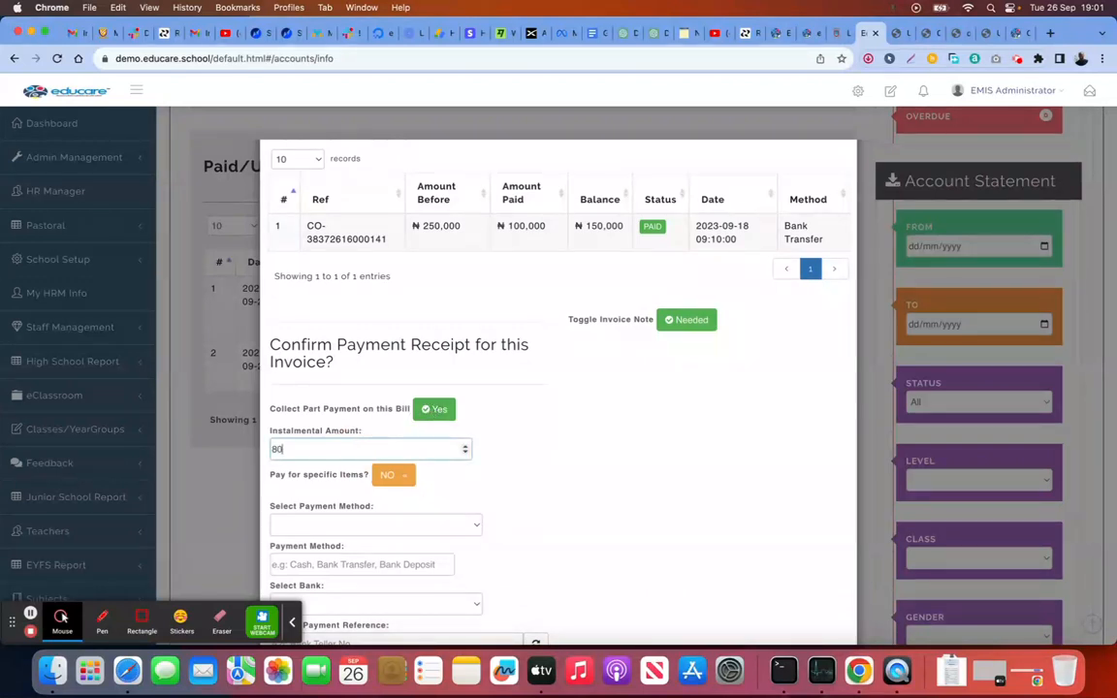
scroll(644, 382, up, 5)
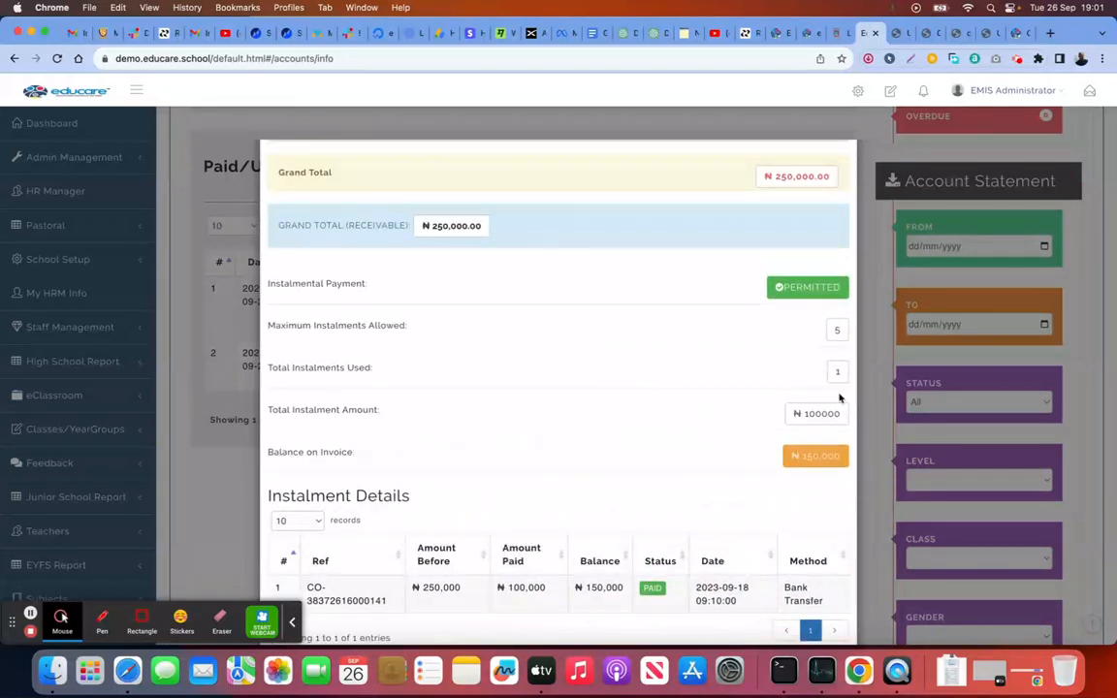
scroll(608, 474, down, 6)
scroll(608, 472, down, 2)
click(418, 359)
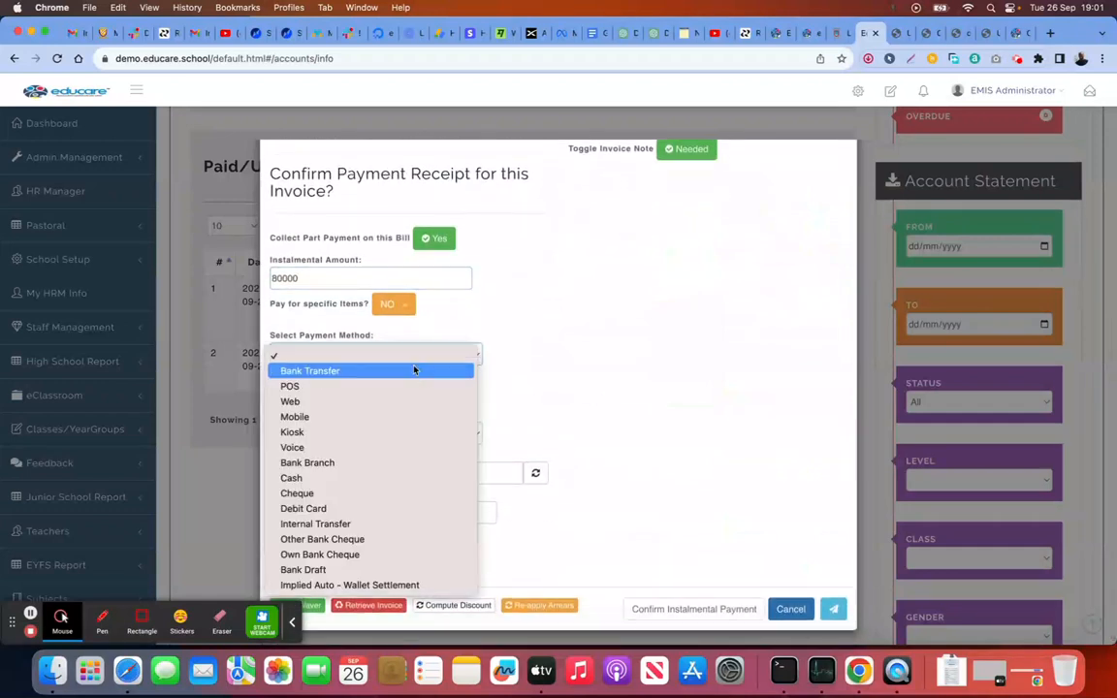
click(419, 371)
click(414, 430)
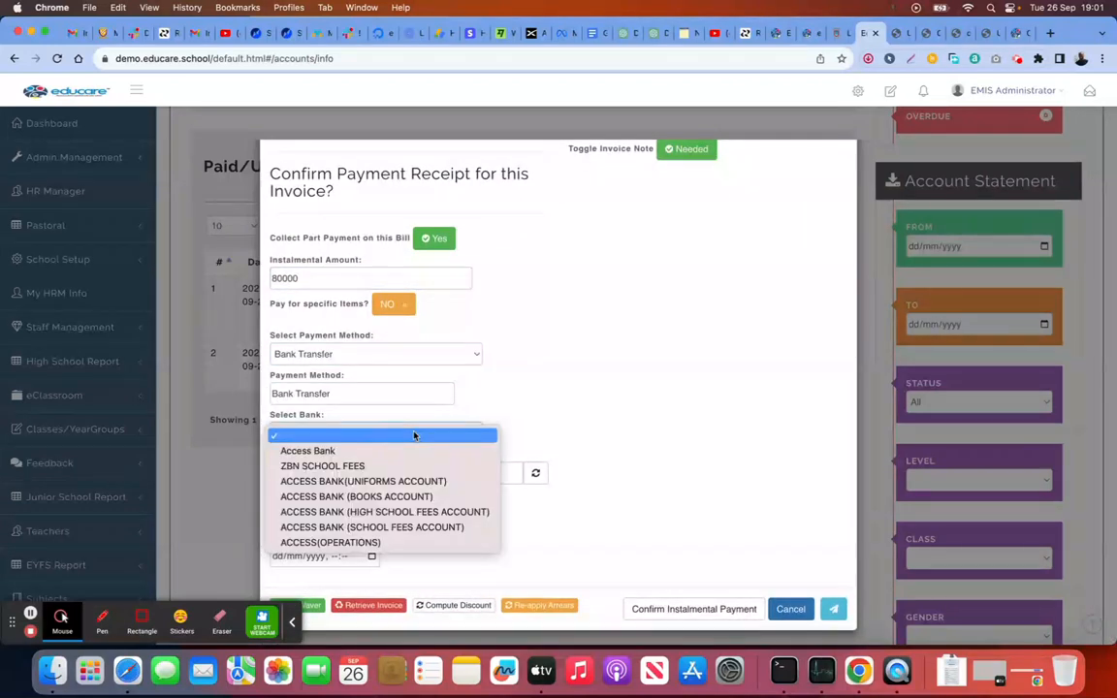
click(422, 482)
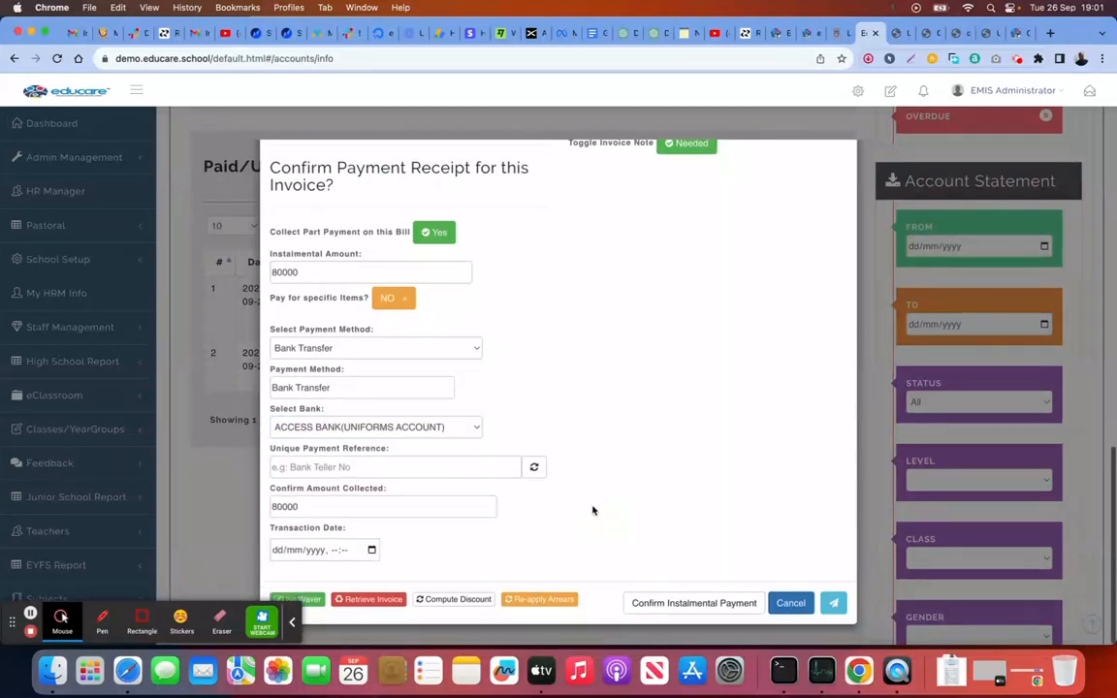
Step: Generate the unique payment reference, set the transaction date to 25/09/2023, 10:30 AM, and confirm the instalmental payment
click(371, 554)
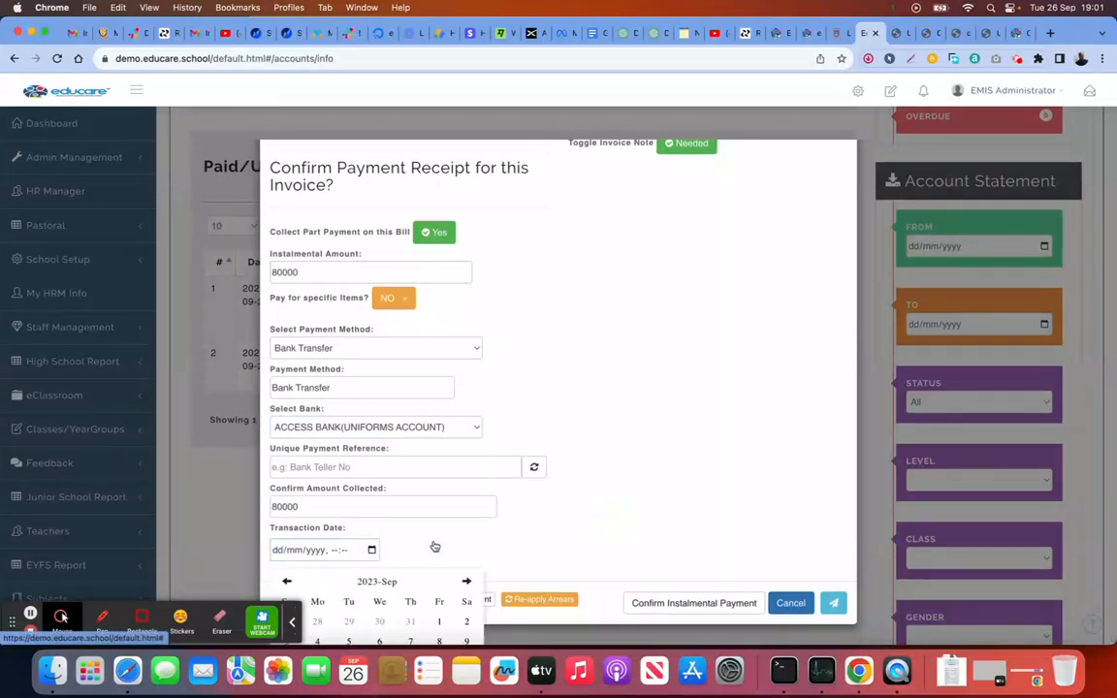
scroll(433, 545, down, 2)
click(317, 610)
click(401, 561)
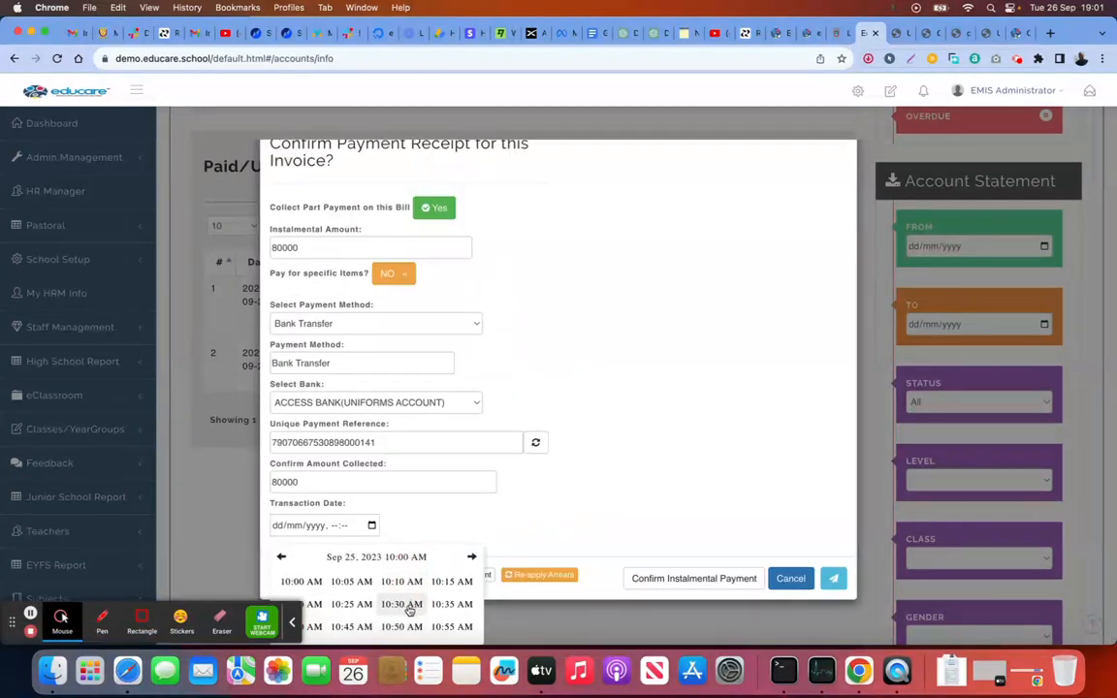
click(413, 604)
click(685, 604)
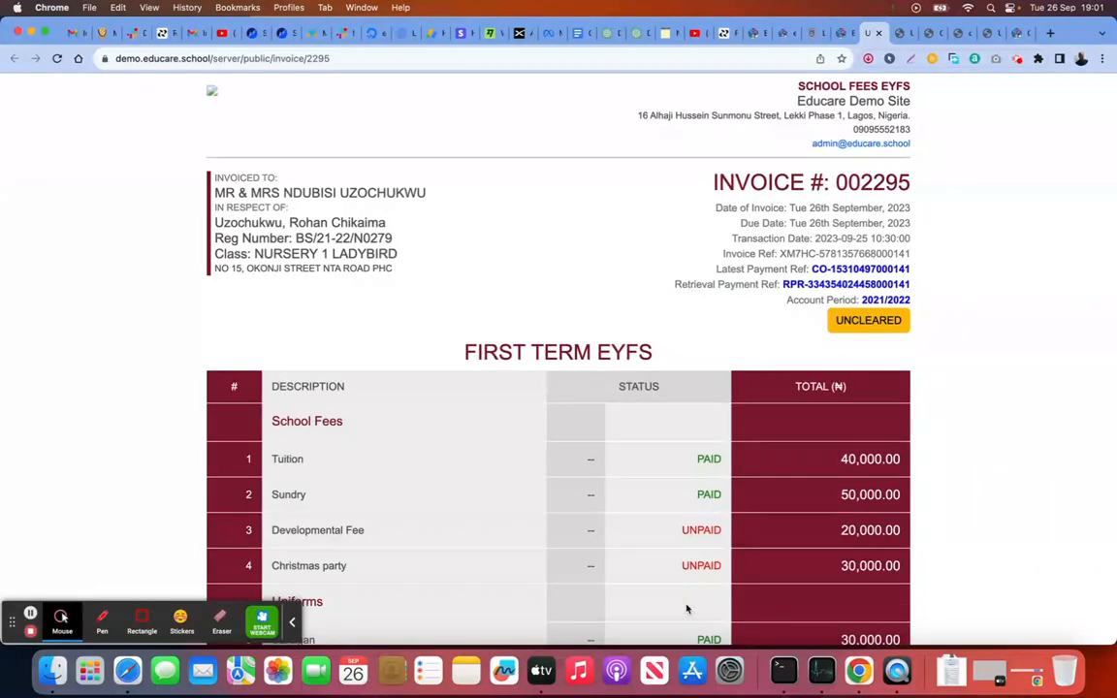
Step: Check on the updated invoice which items the second instalment covers and what payment remains due
scroll(687, 609, down, 2)
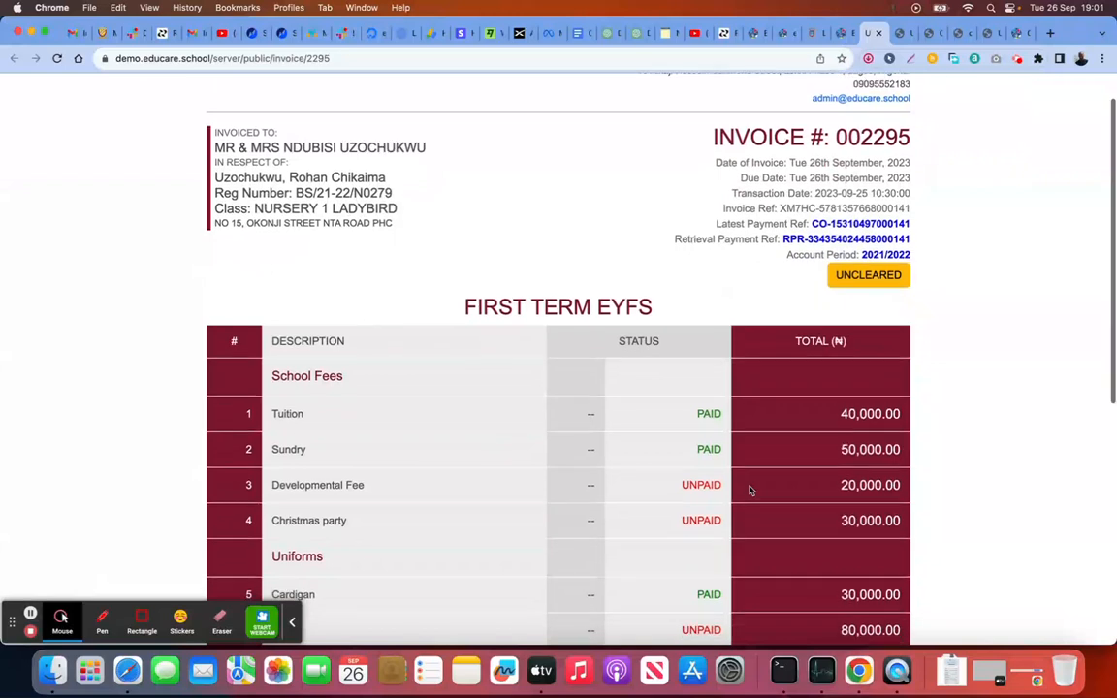
scroll(749, 489, down, 2)
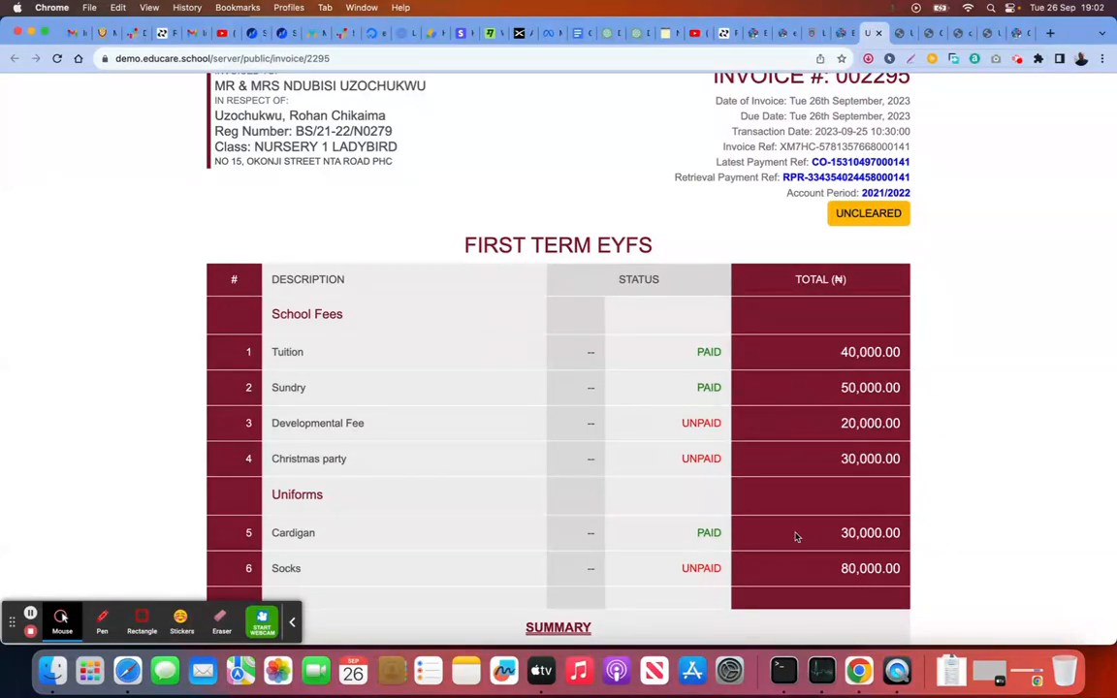
scroll(801, 535, down, 5)
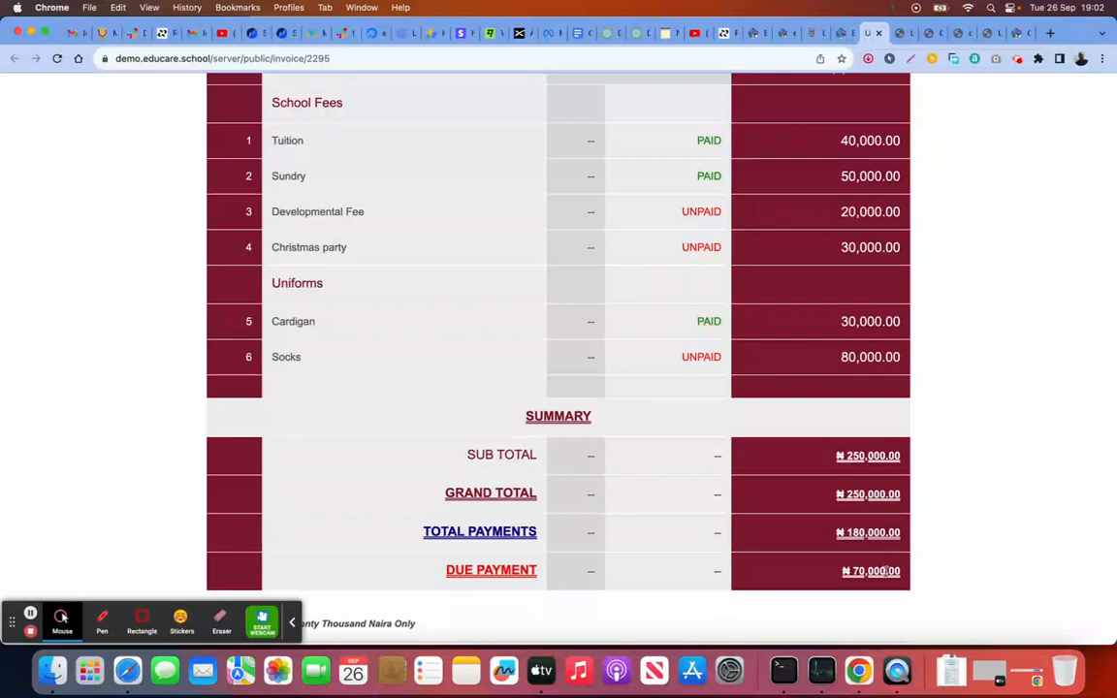
scroll(885, 543, up, 5)
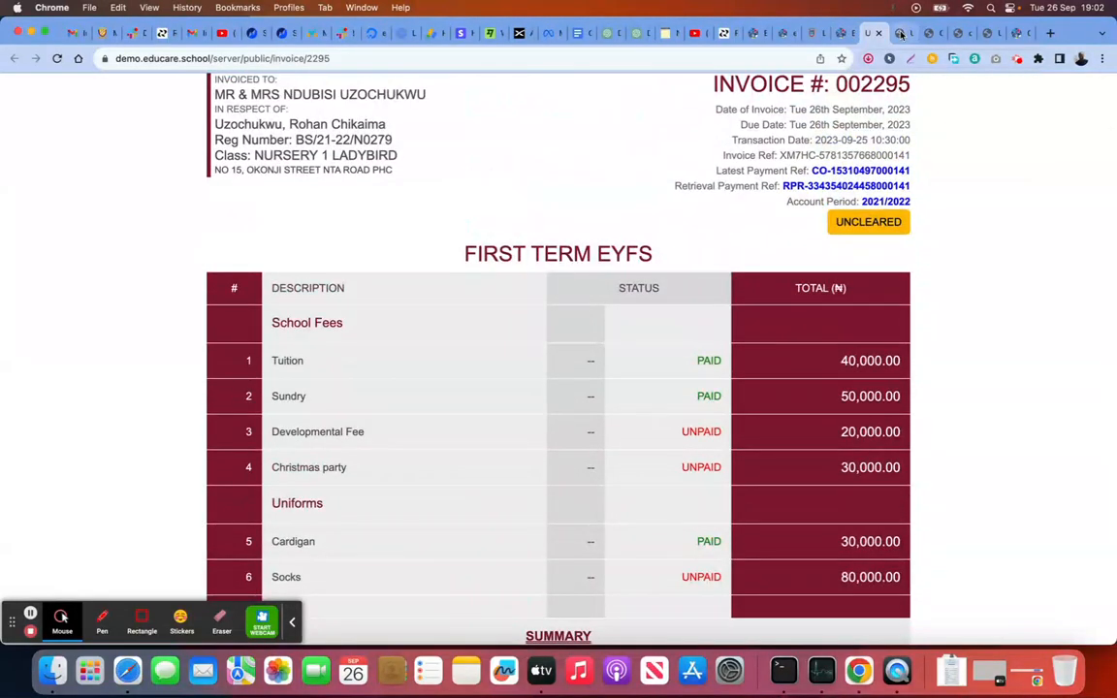
Step: Close the first instalment's invoice and the other student's receipt, and reload the accounts page
click(900, 33)
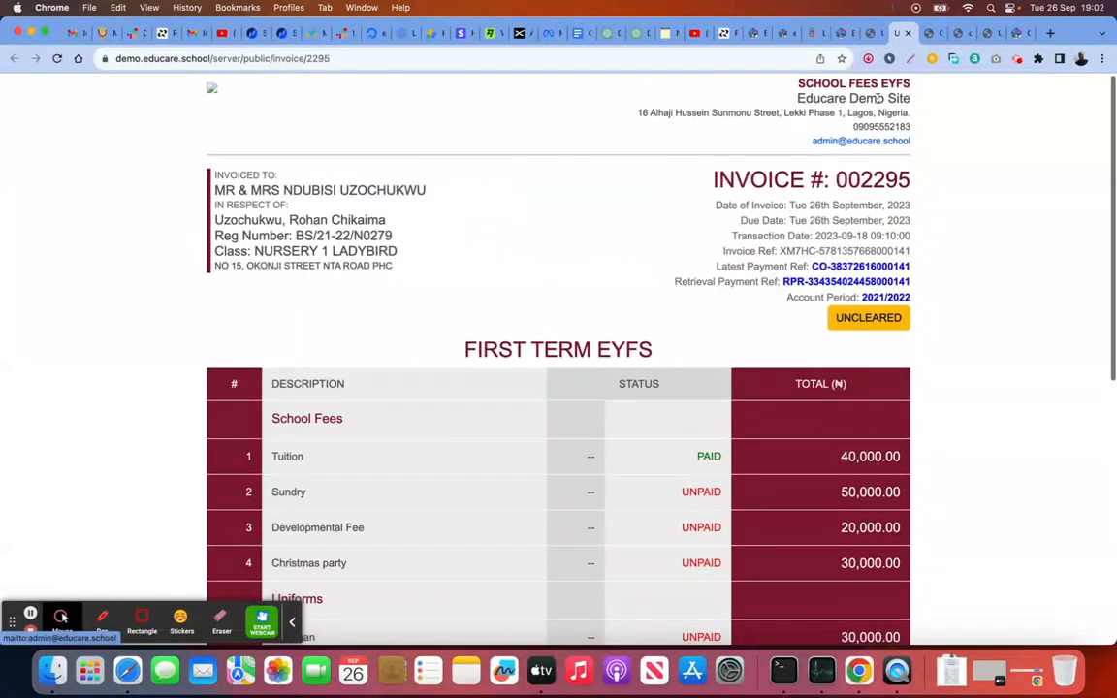
click(907, 33)
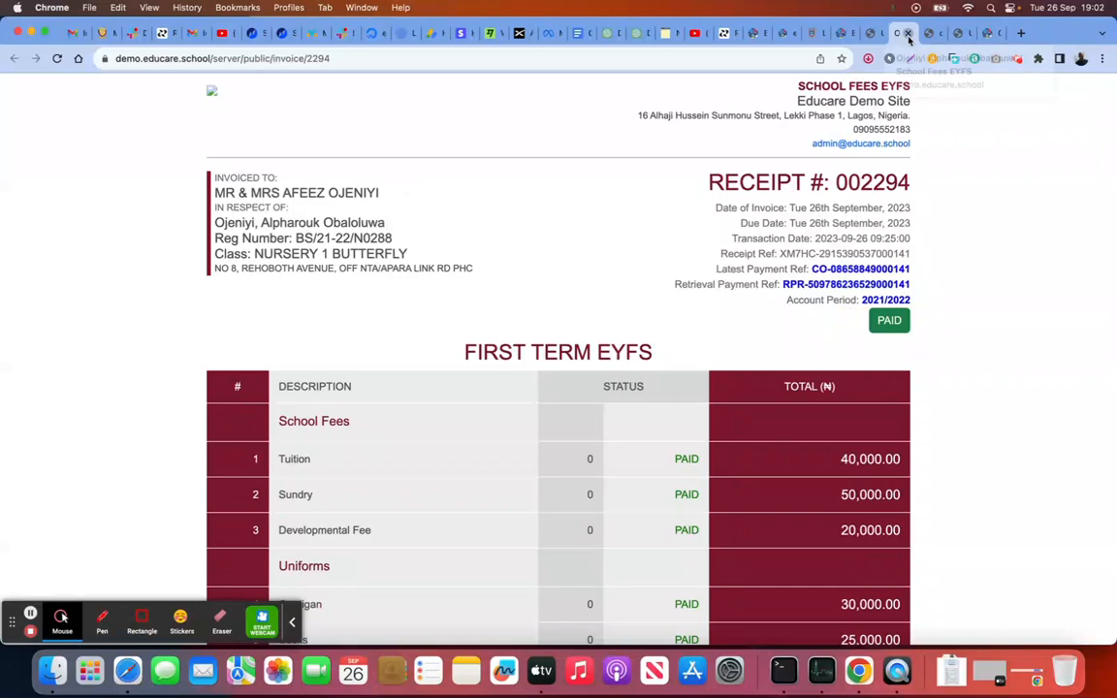
click(907, 33)
click(907, 33)
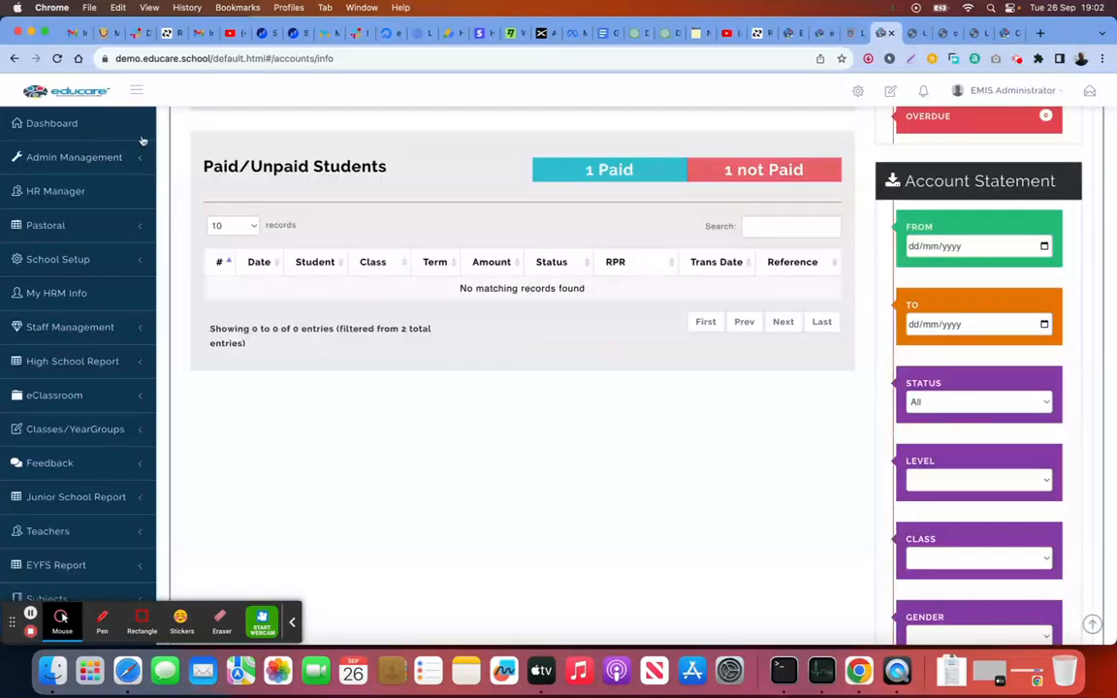
click(57, 59)
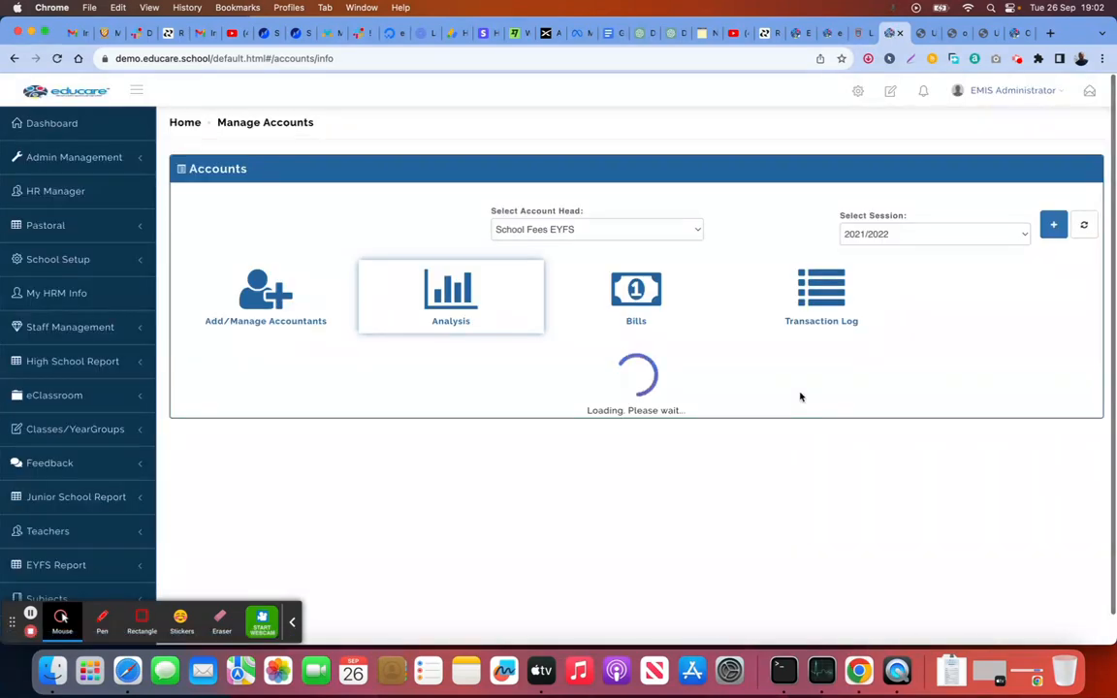
Step: Find the student with the Not Cleared status in the Paid/Unpaid Students list and open that student's invoice
scroll(800, 393, down, 10)
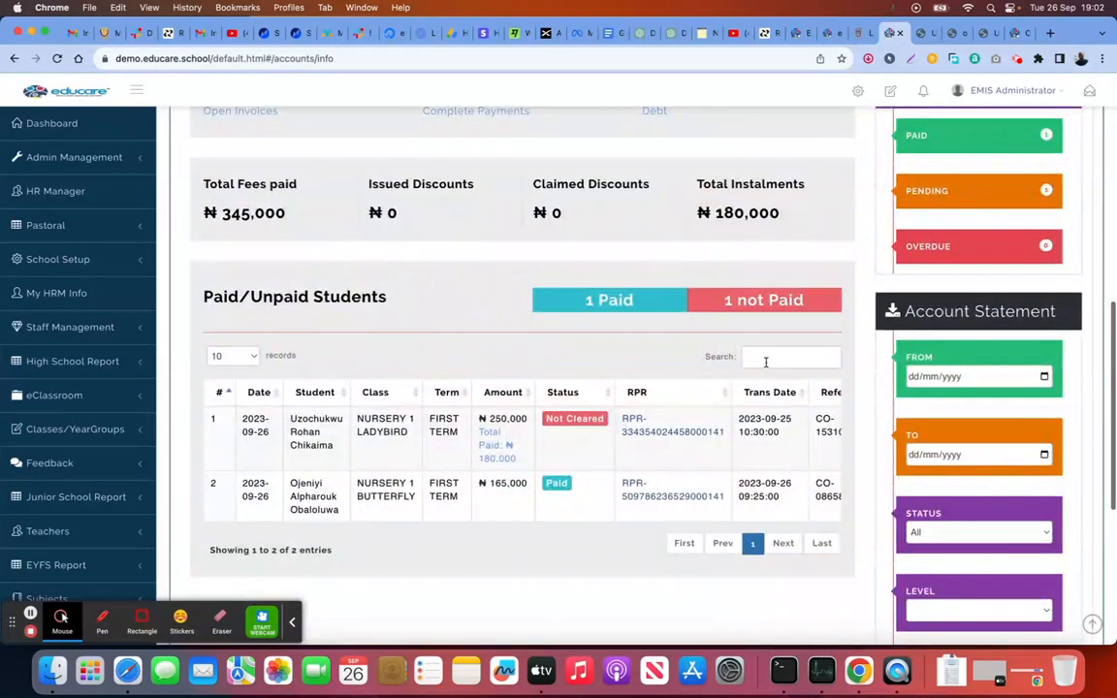
click(765, 358)
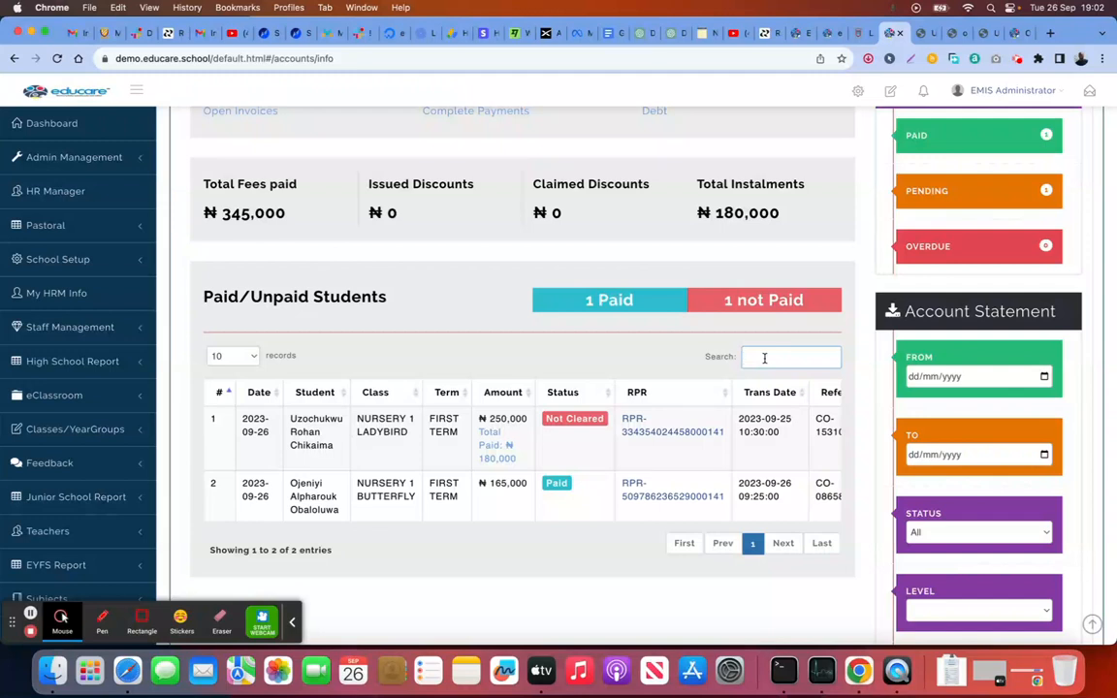
text(uzo)
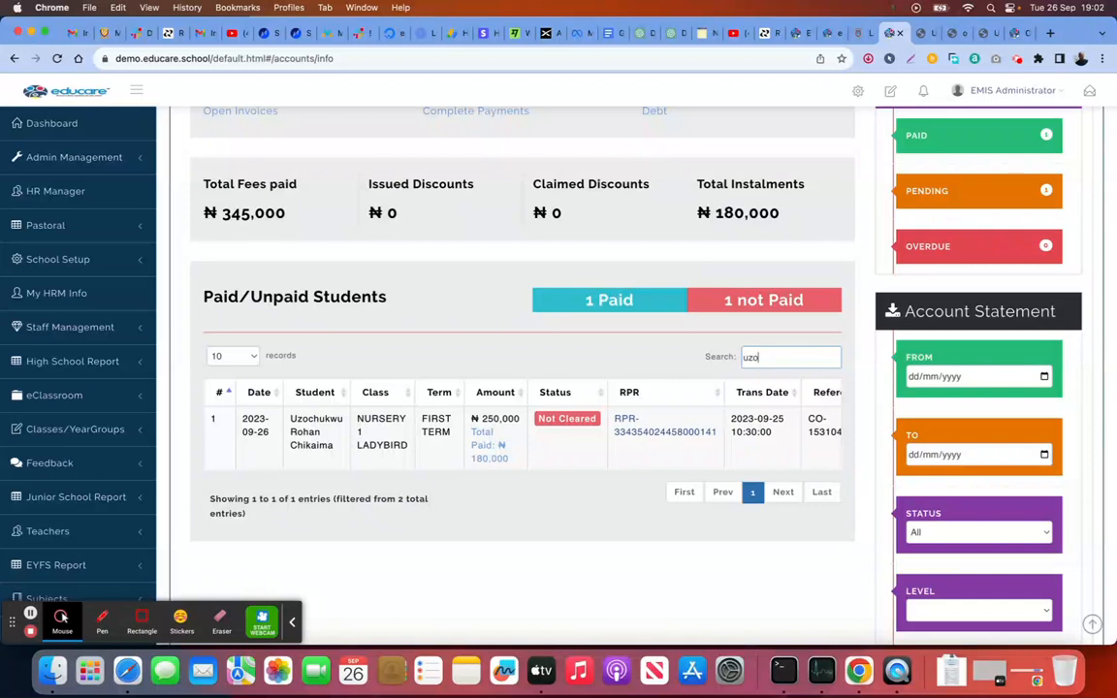
key(BackSpace)
key(BackSpace)
key(BackSpace)
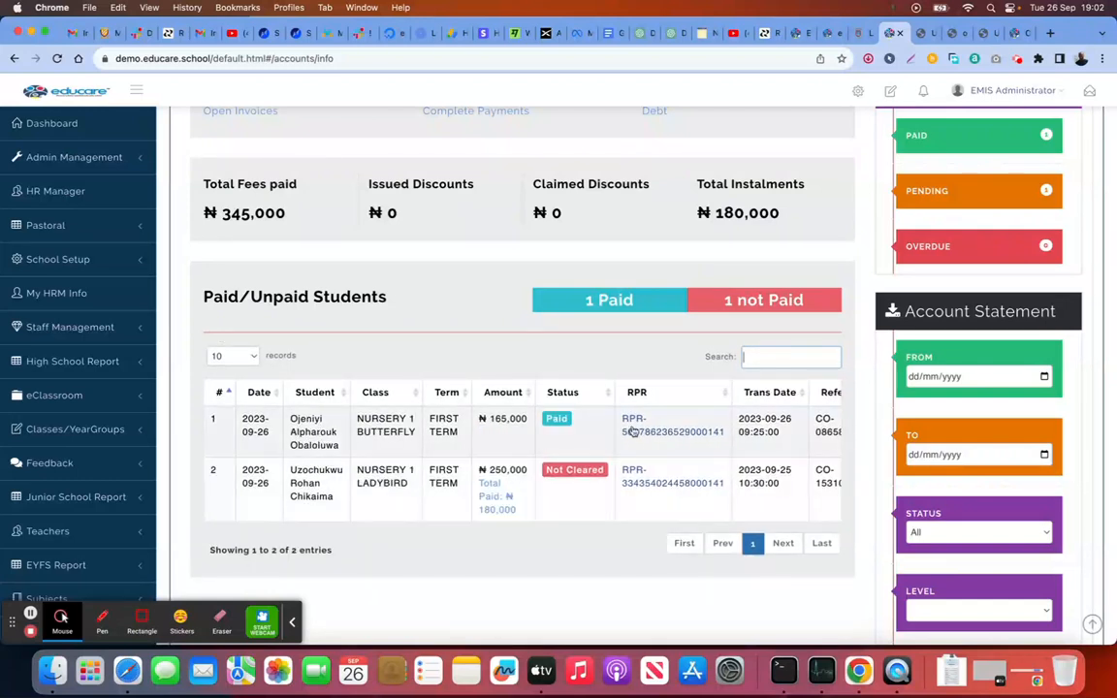
click(573, 473)
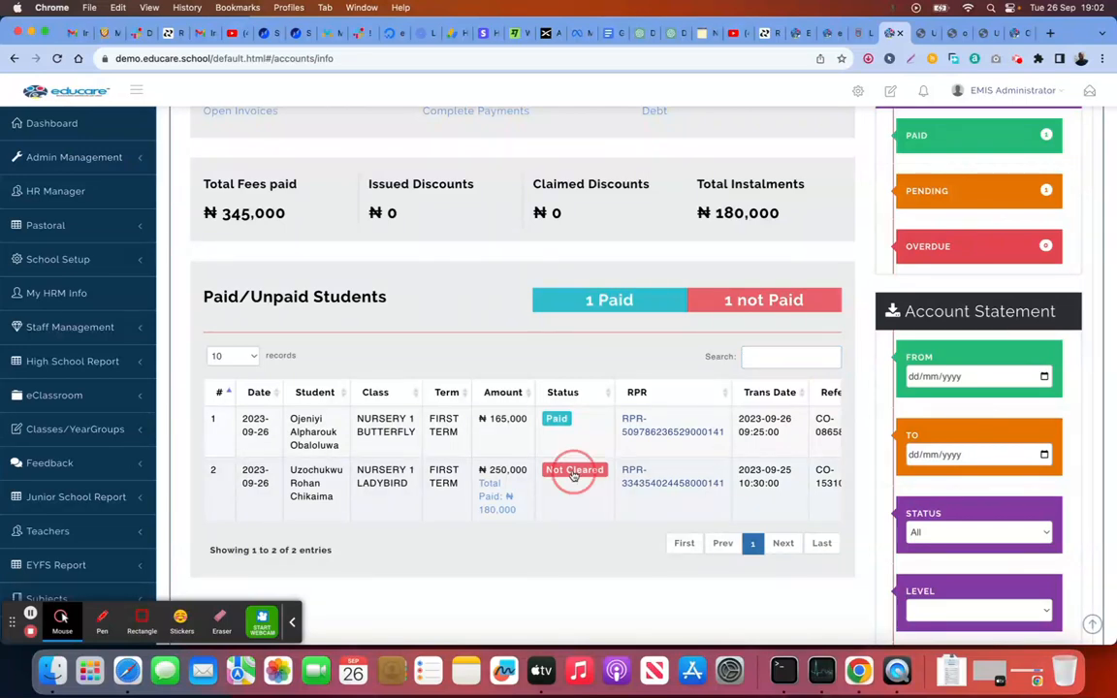
Step: Review the invoice's instalment details and balance, and enter an instalmental amount of 70000
scroll(473, 389, down, 5)
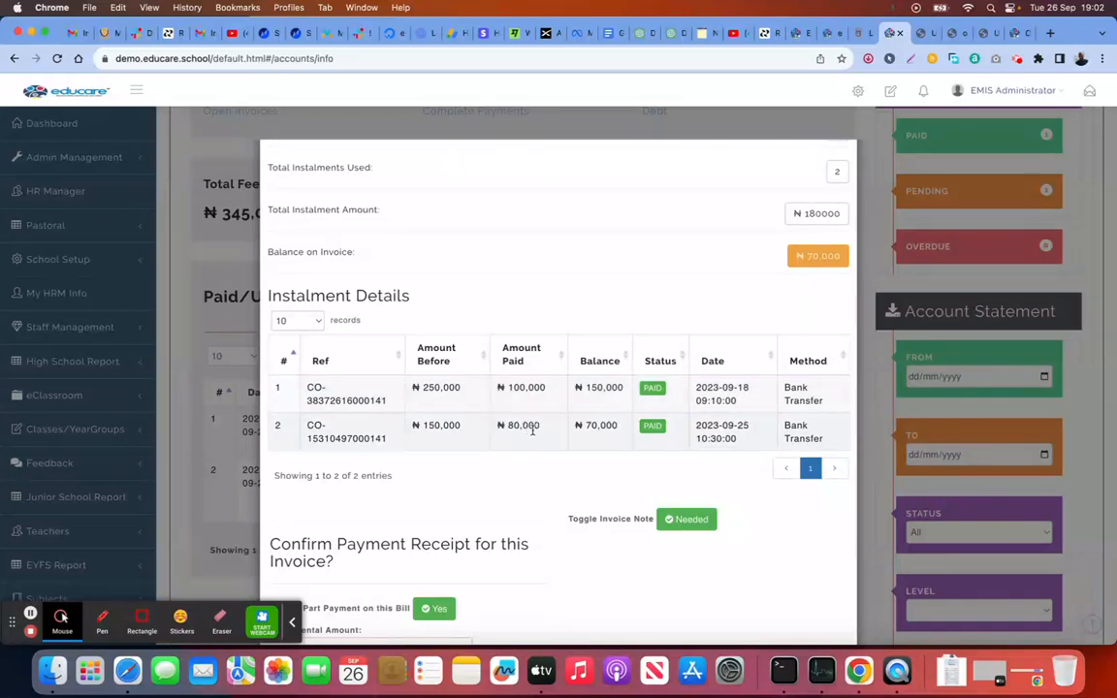
scroll(635, 474, down, 5)
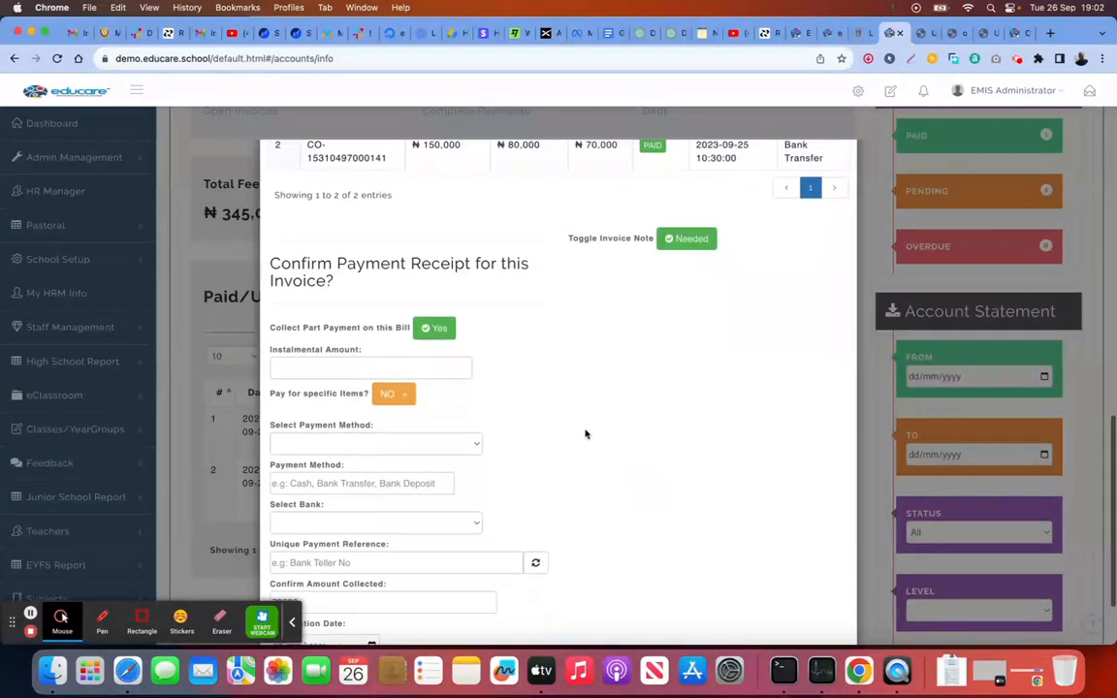
scroll(586, 434, up, 8)
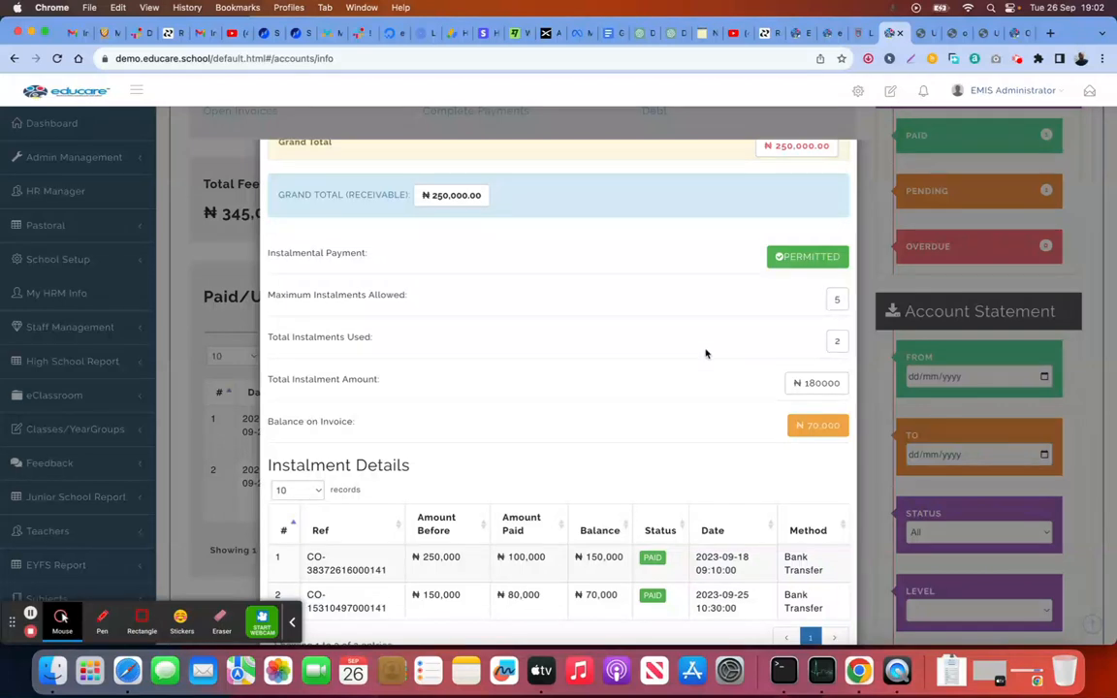
scroll(632, 473, down, 3)
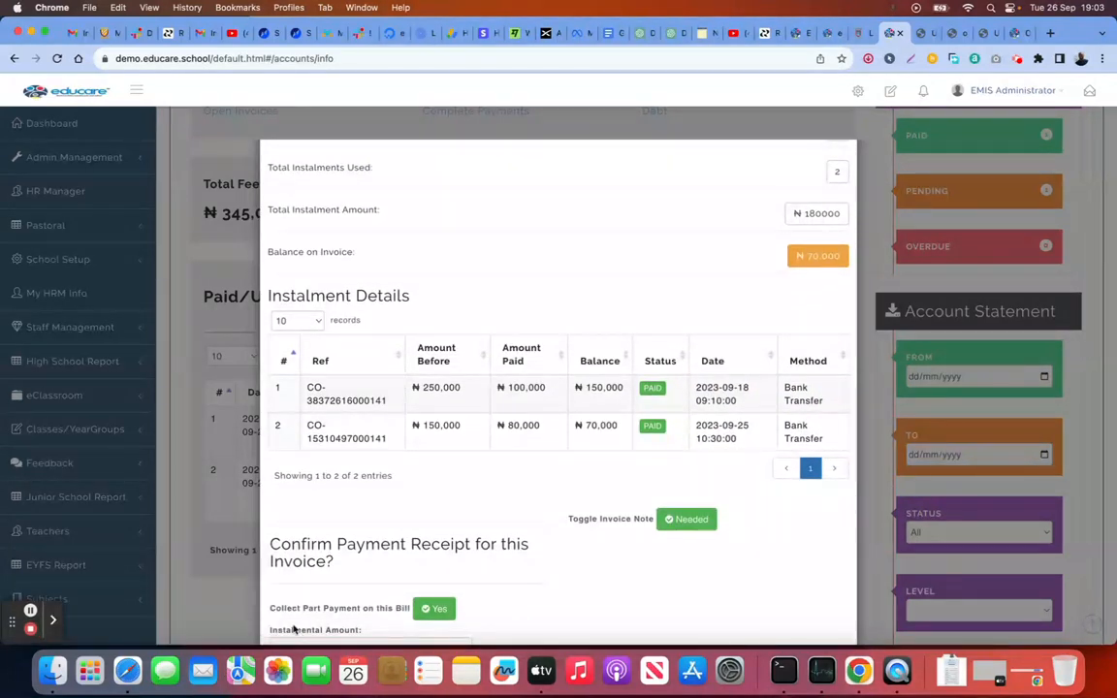
scroll(546, 439, down, 2)
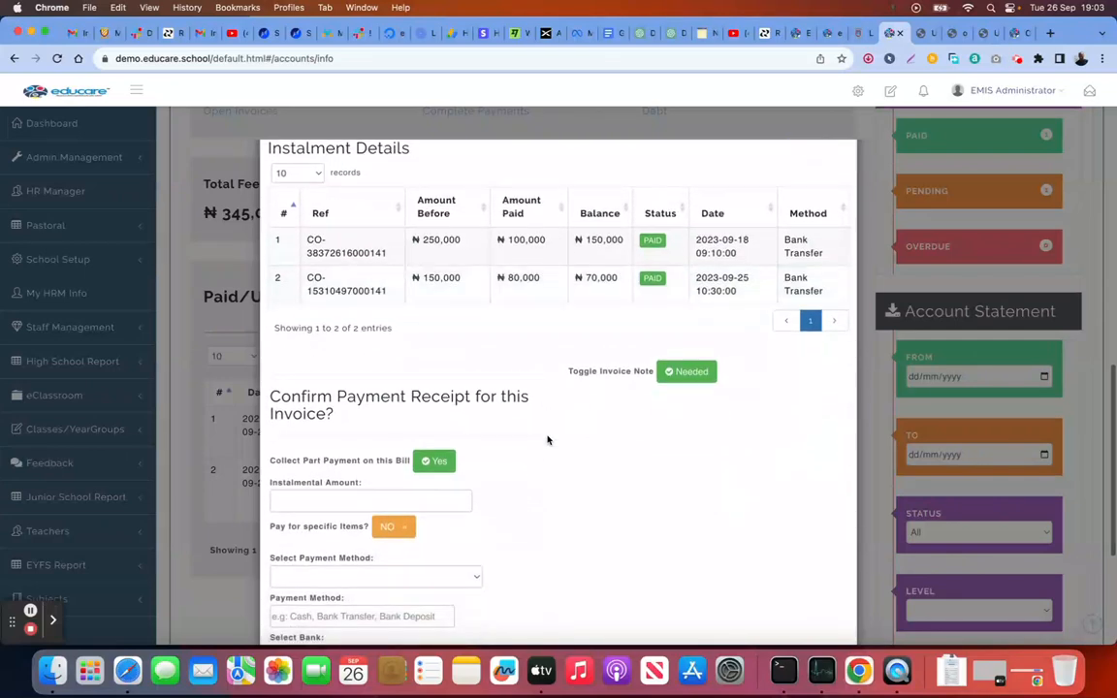
scroll(547, 439, down, 2)
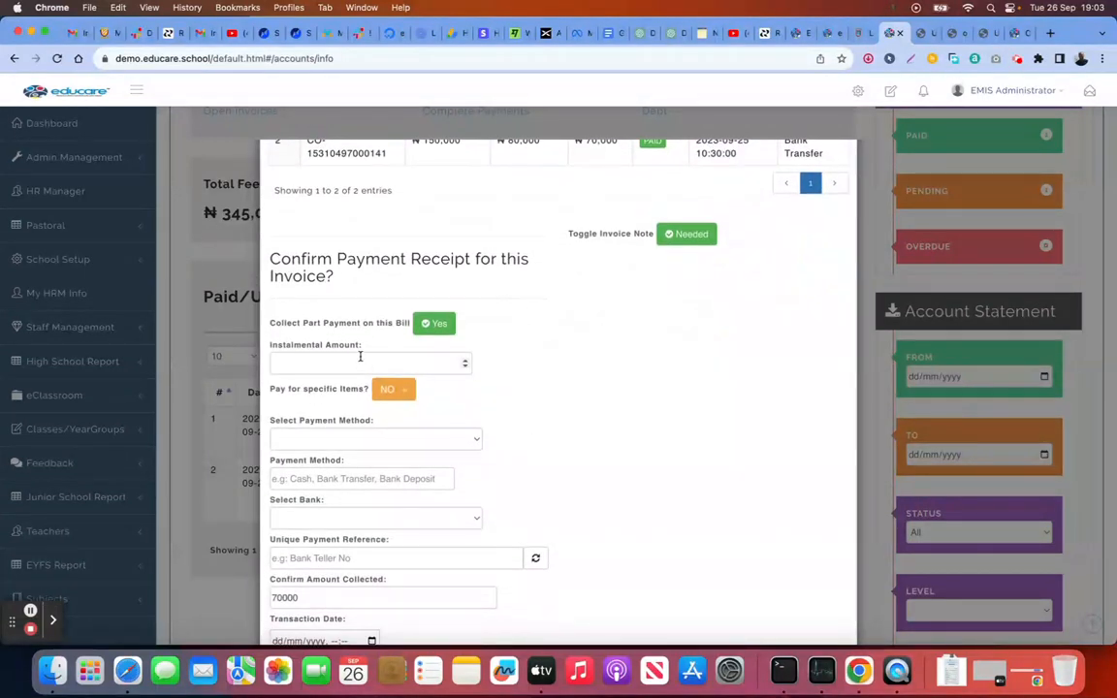
click(425, 368)
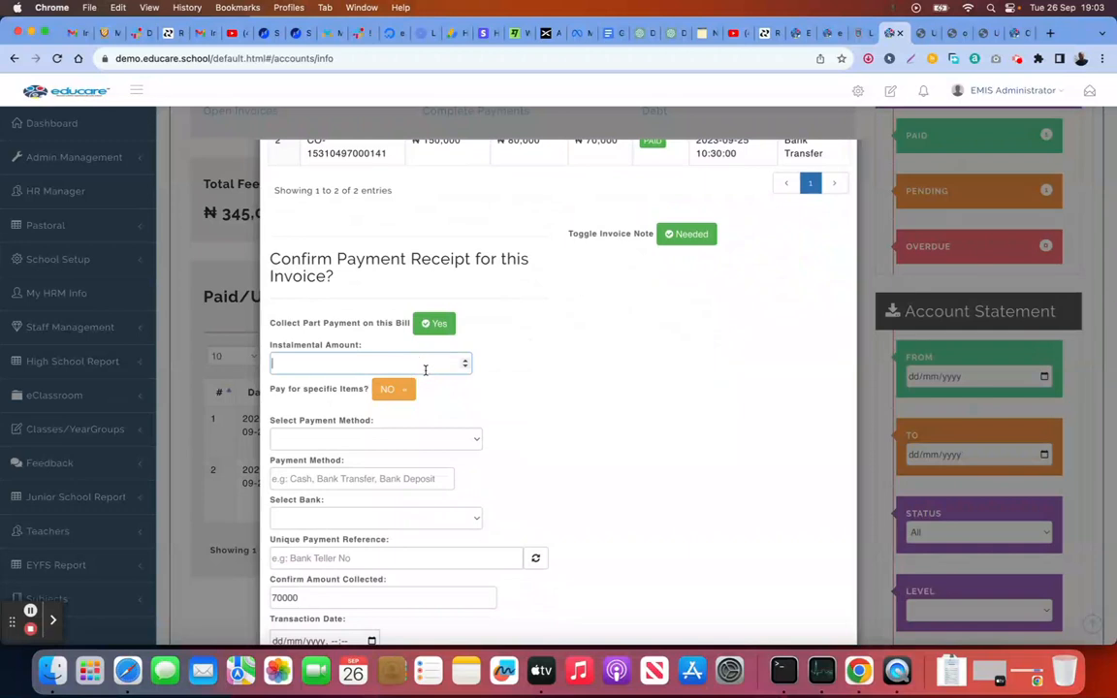
text(70000)
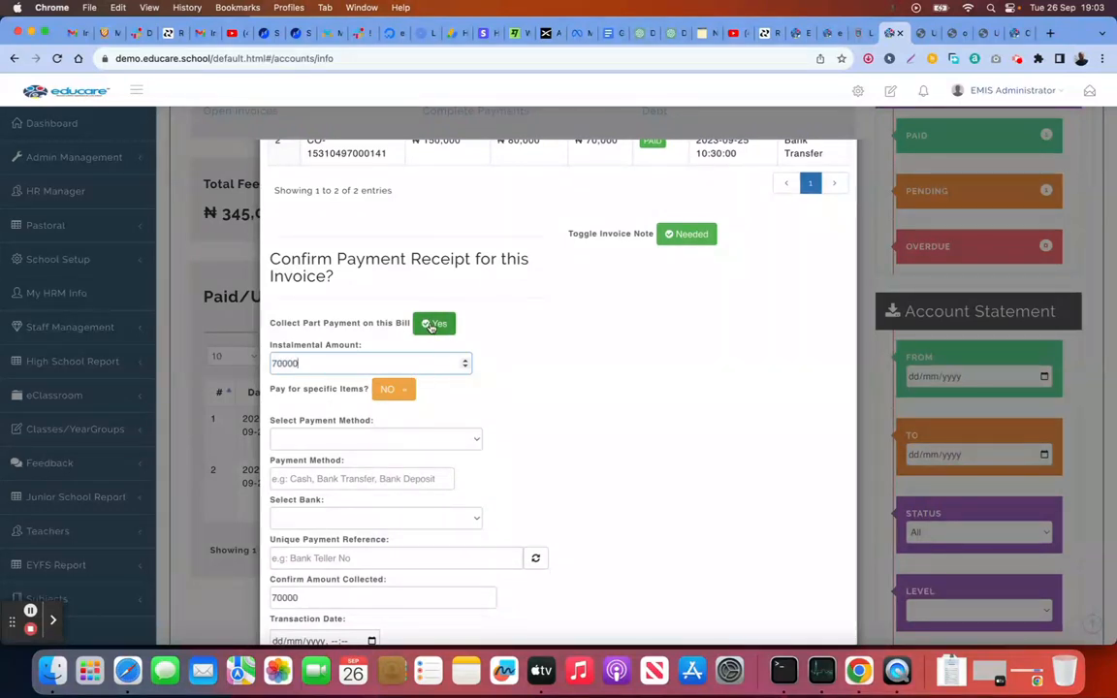
Step: Turn off part payment collection, and choose Bank Transfer as payment method and ACCESS BANK (BOOKS ACCOUNT) as bank
click(432, 324)
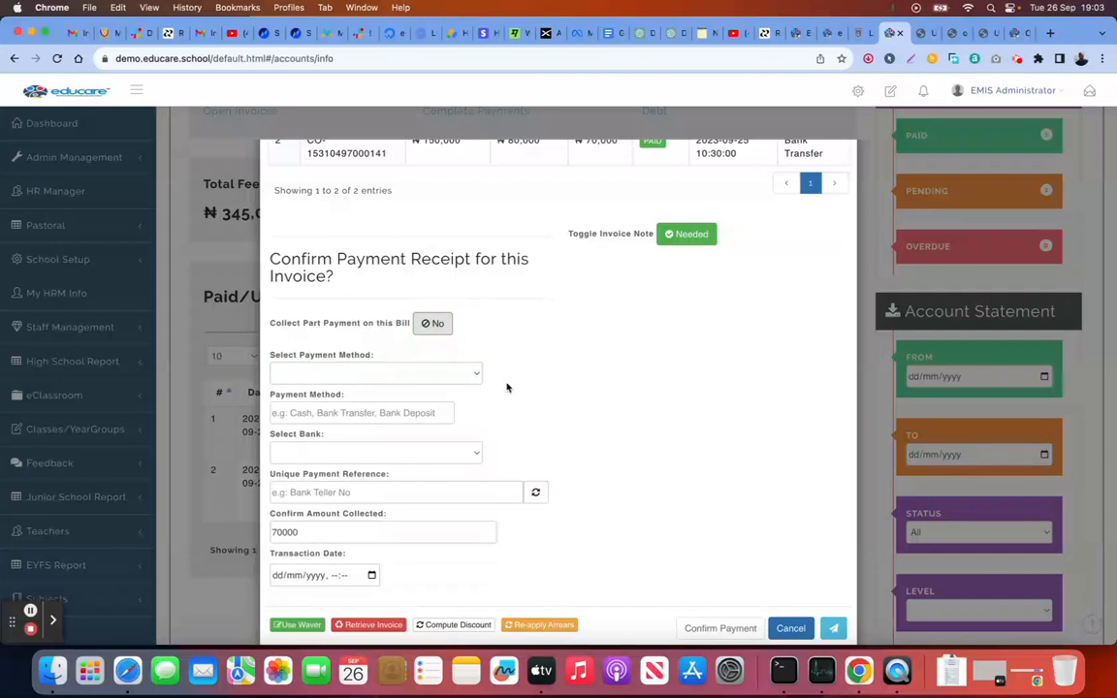
click(386, 374)
click(384, 391)
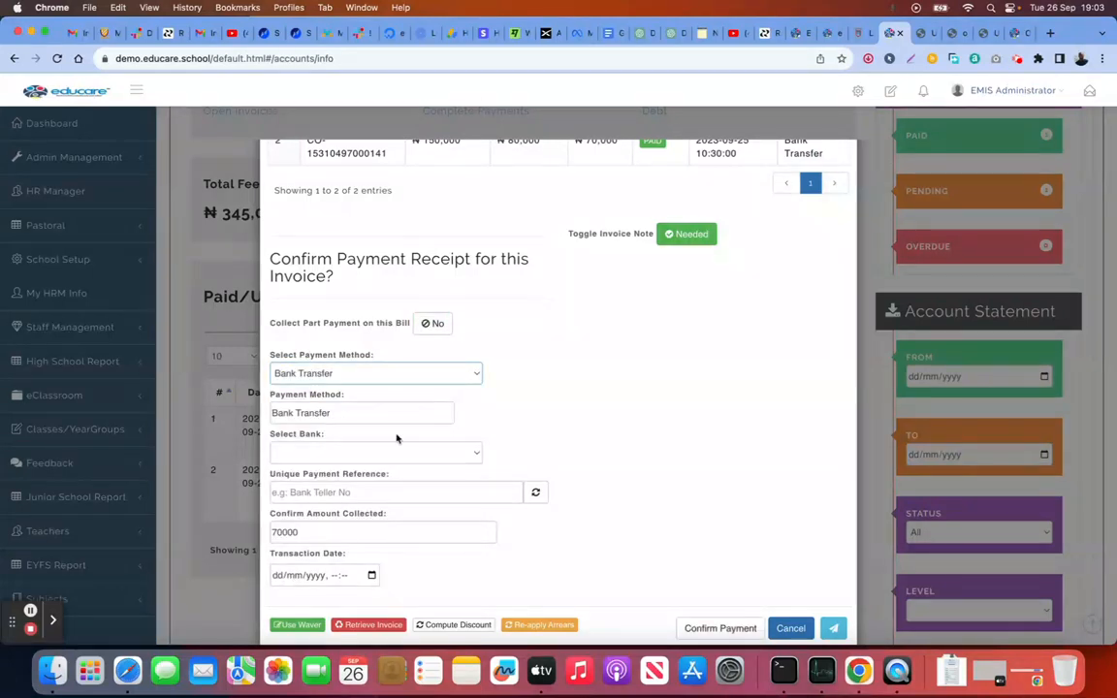
click(476, 458)
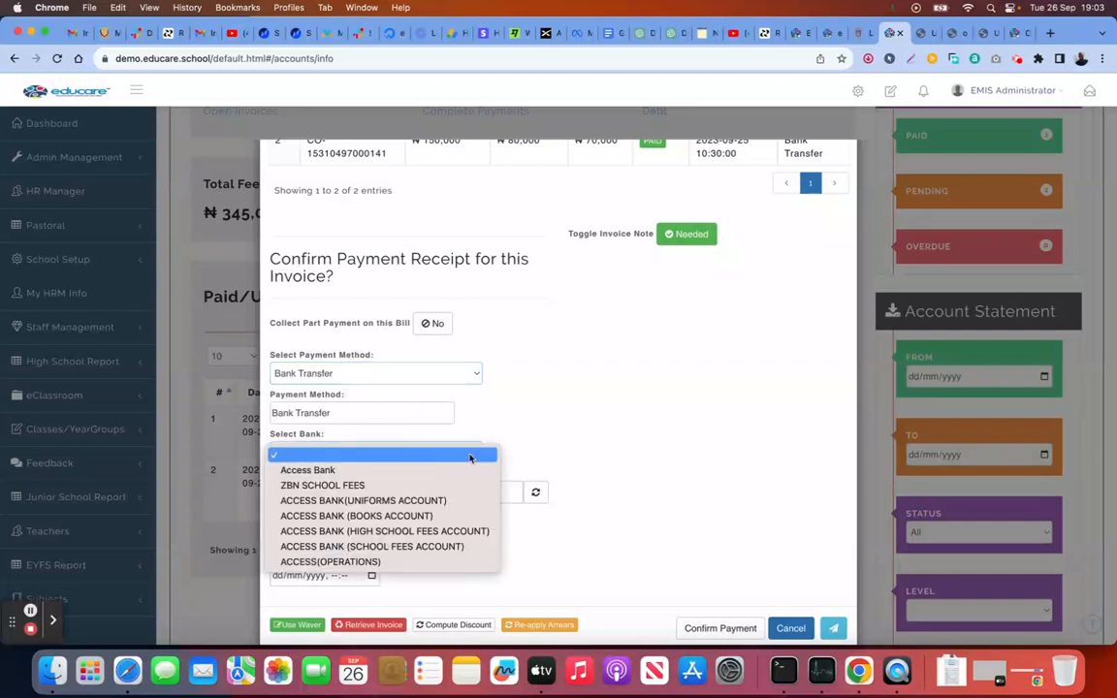
click(447, 514)
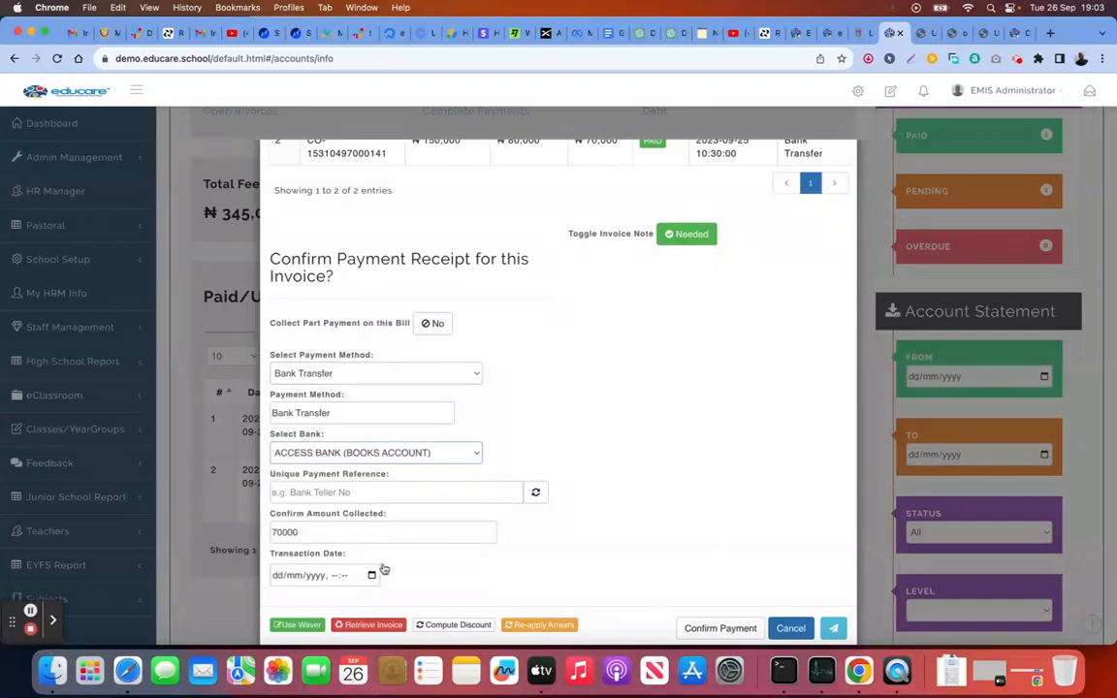
Step: Generate the unique payment reference, set the transaction date to 19/09/2023, 14:30, and try to confirm the balance as a full payment
click(546, 494)
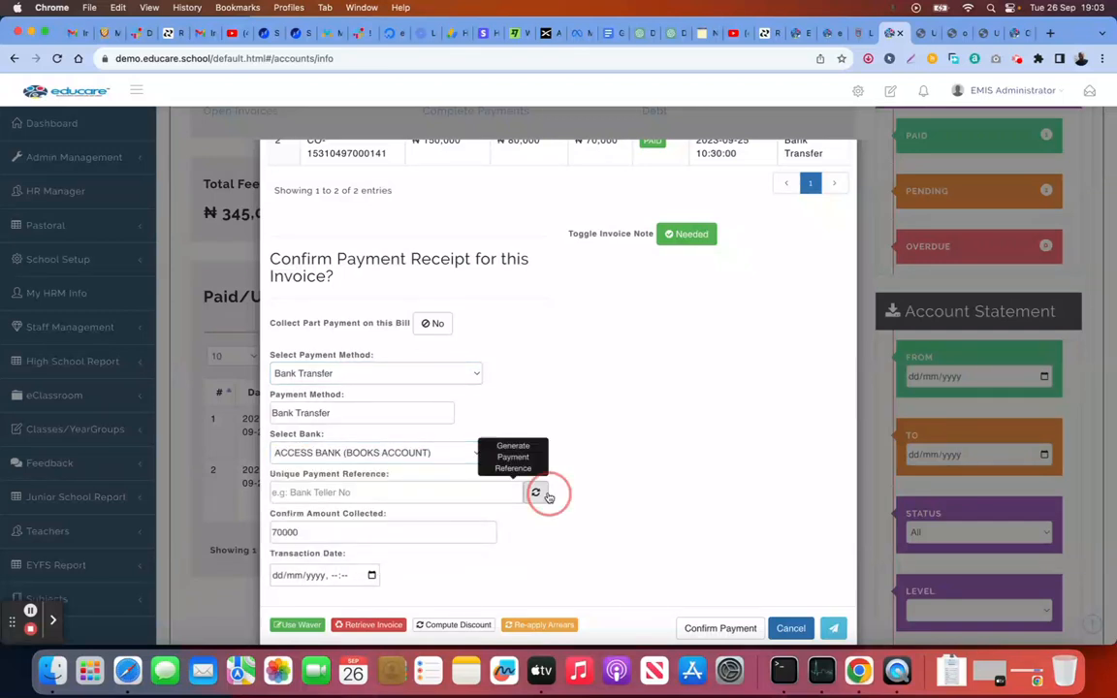
click(371, 575)
scroll(422, 580, down, 3)
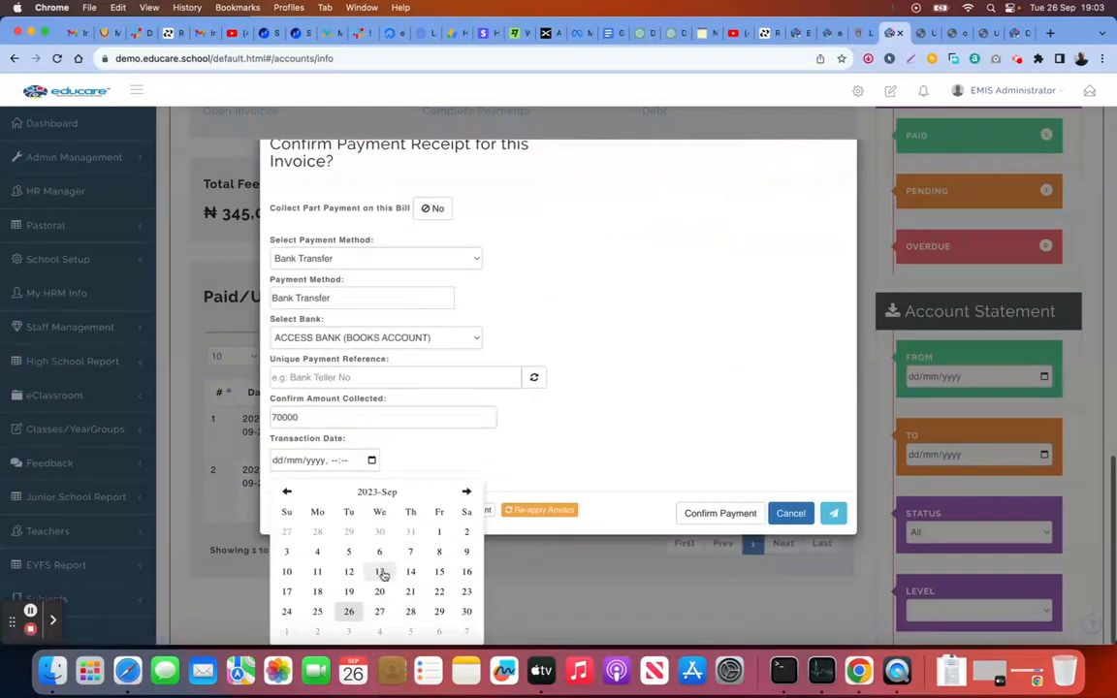
click(350, 593)
click(402, 584)
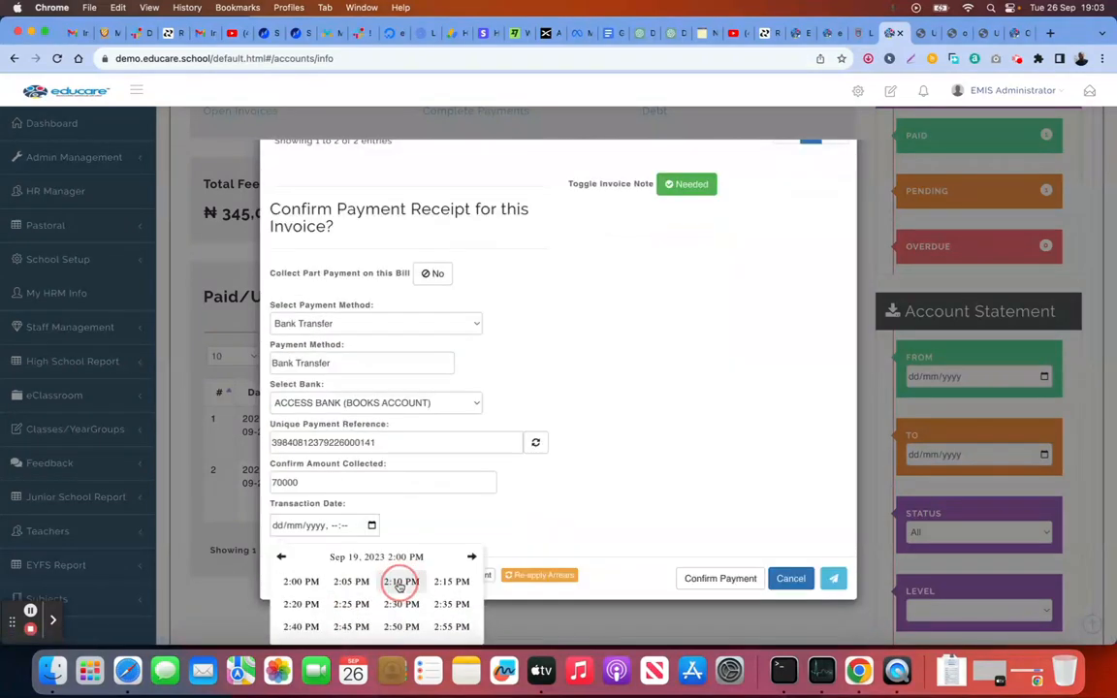
click(402, 605)
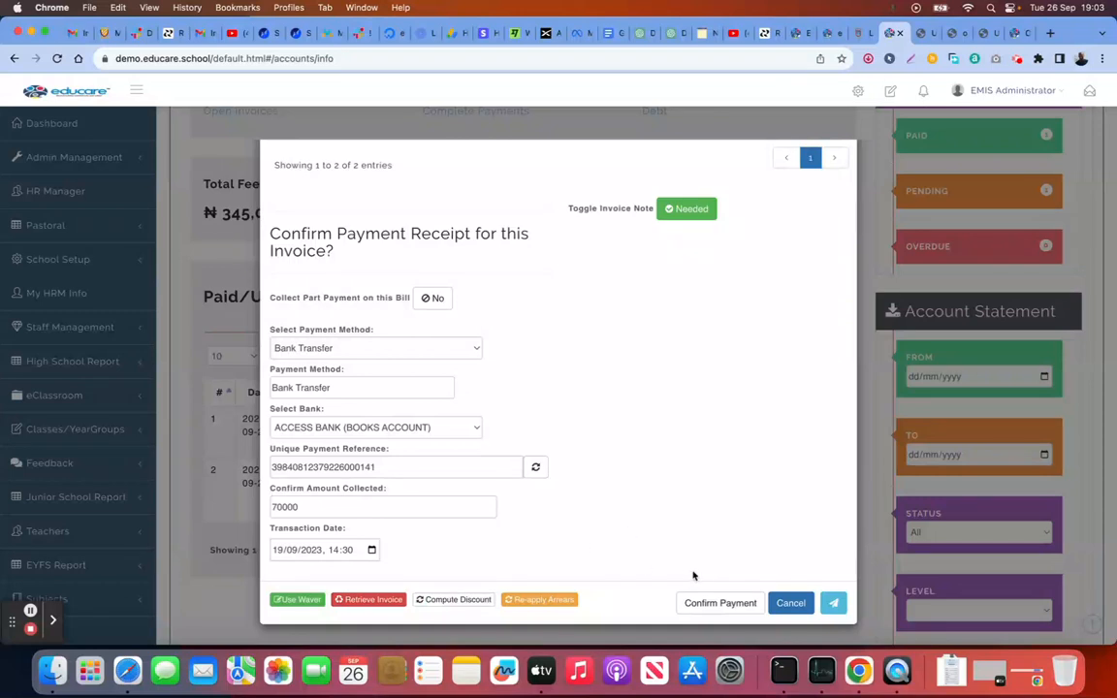
click(711, 602)
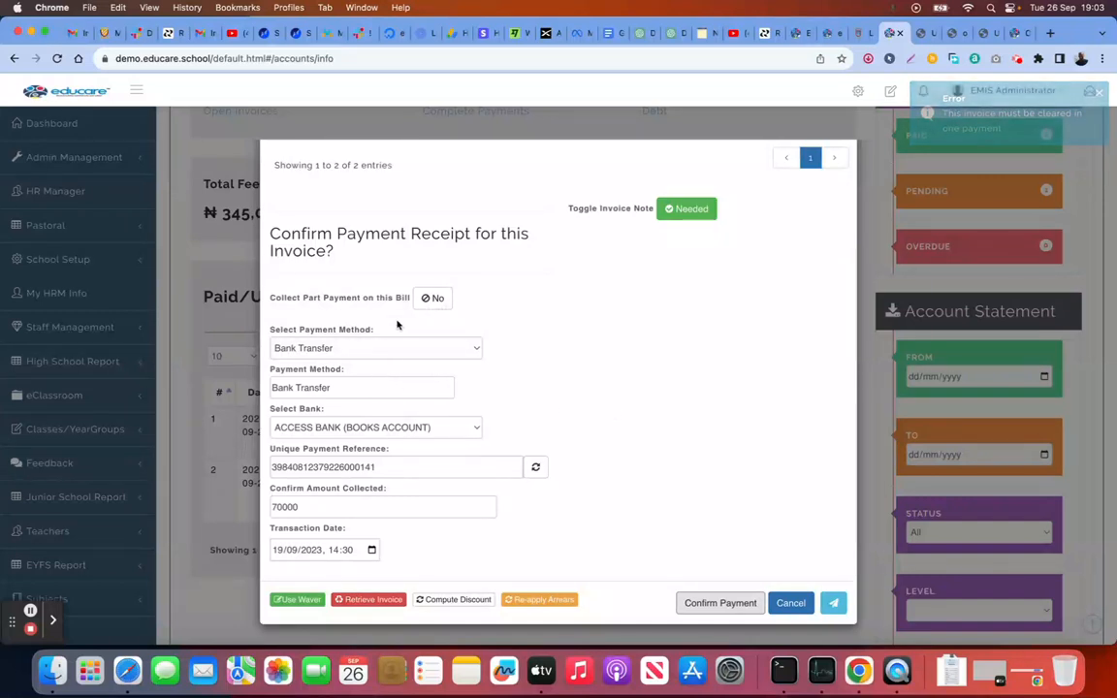
Step: Turn part payment collection back on, set the transaction date to 26/09/2023, 19:30, and confirm the instalmental payment
click(436, 299)
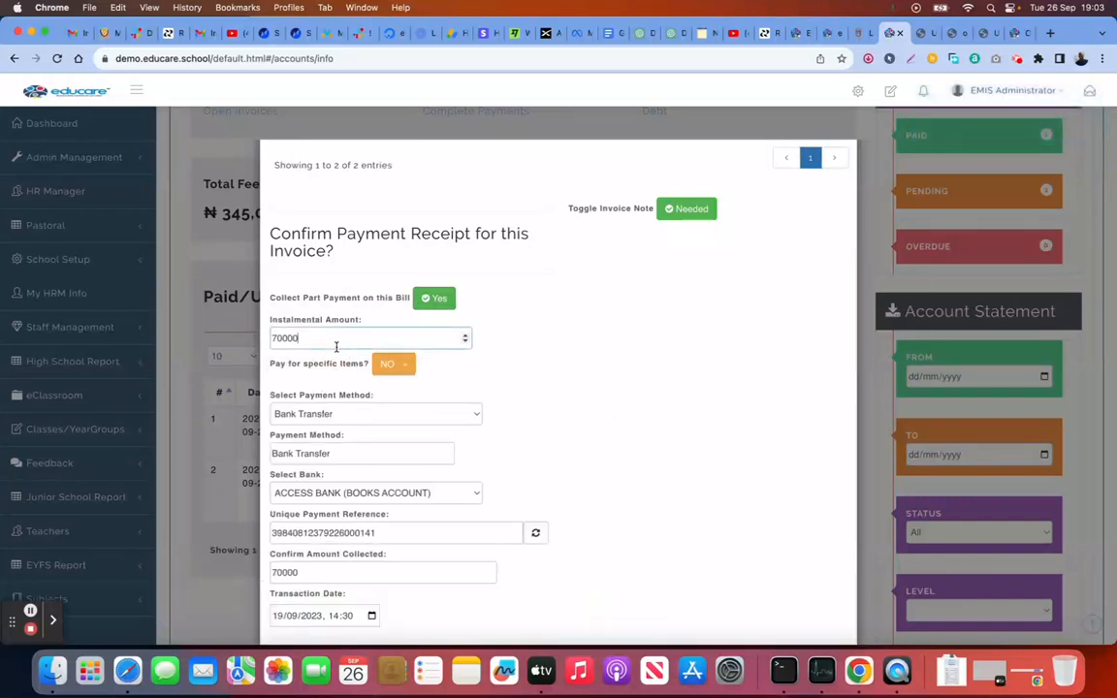
scroll(590, 396, down, 3)
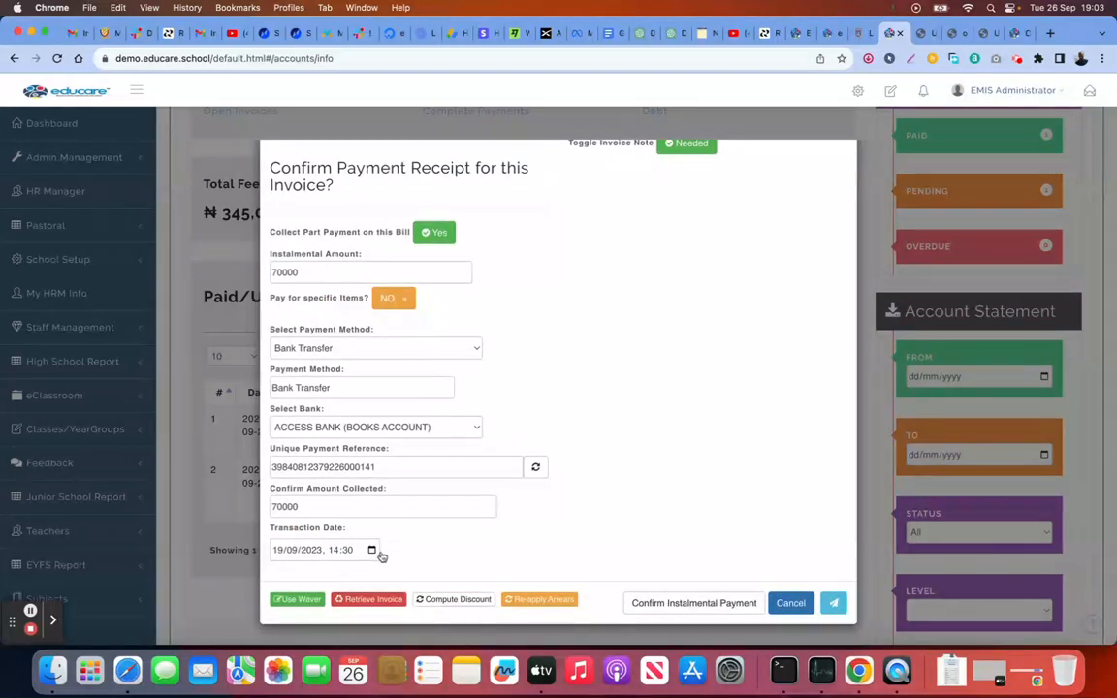
click(371, 549)
scroll(495, 527, down, 2)
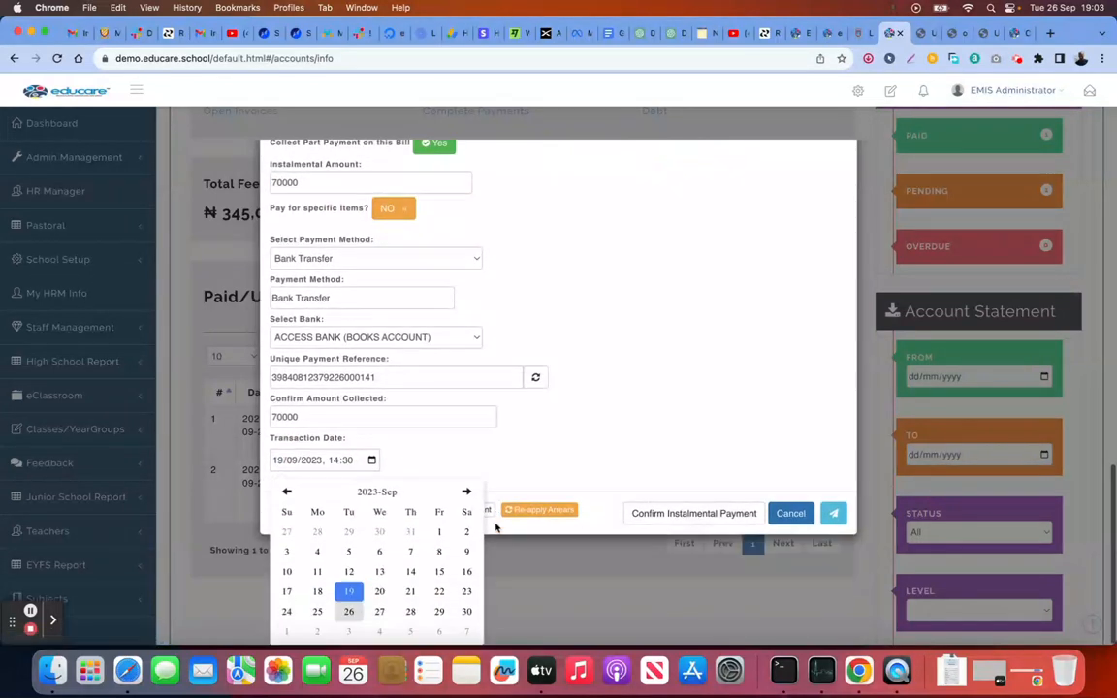
click(349, 607)
click(432, 605)
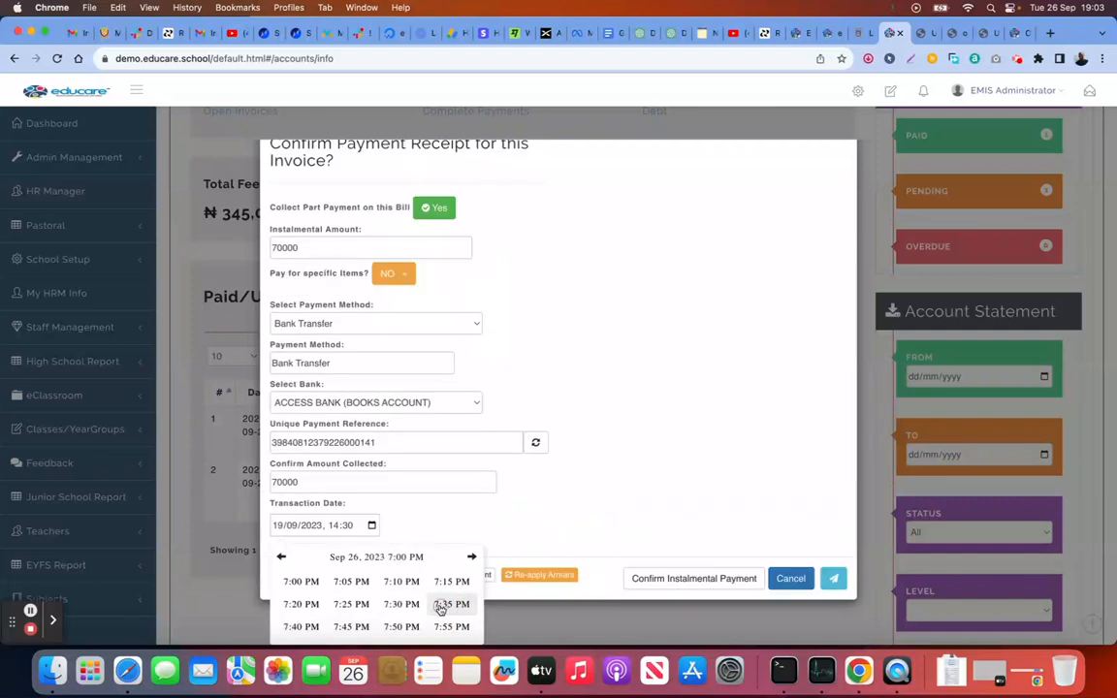
click(401, 603)
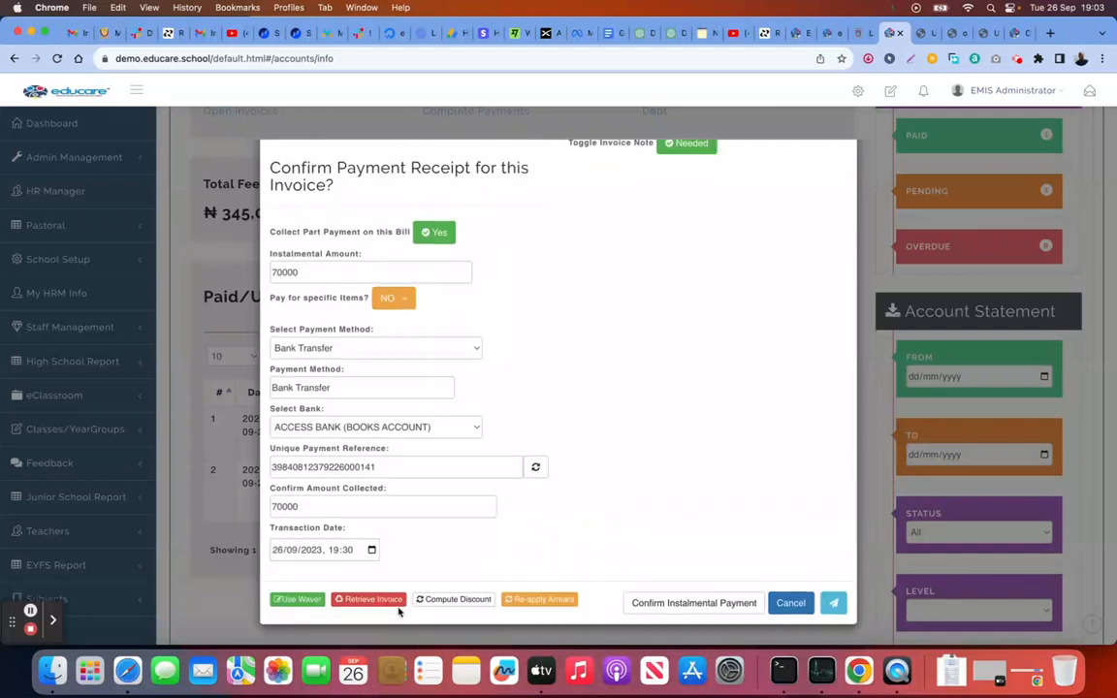
click(665, 603)
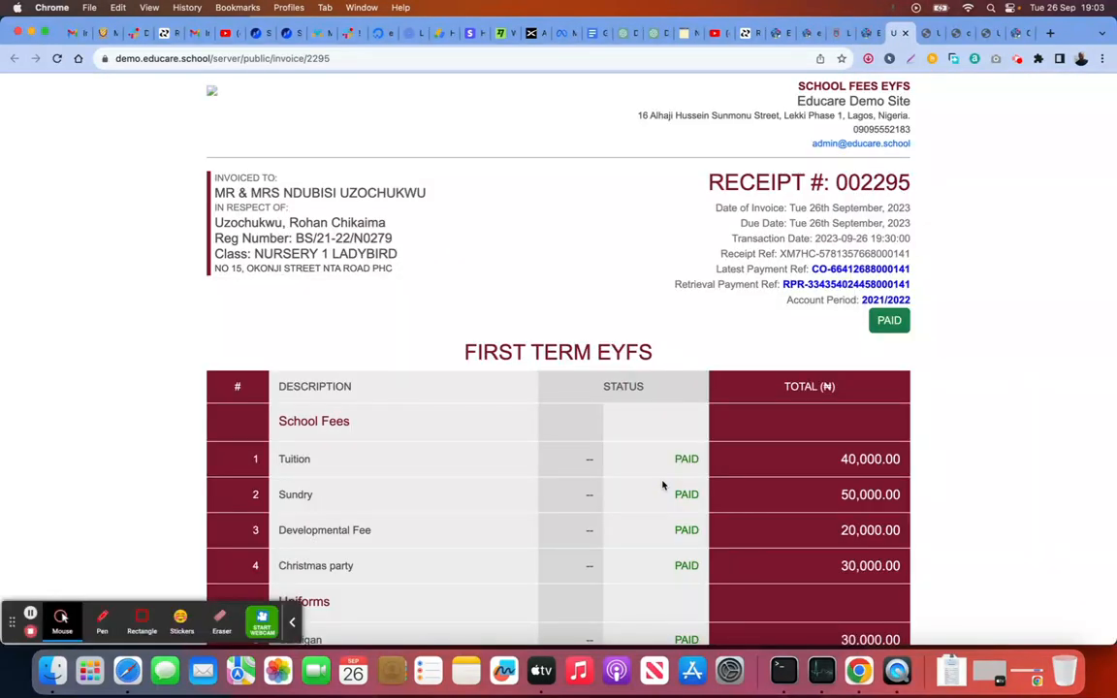
Step: Check the payment status of each item, the grand total and the transaction details on the student's receipt
scroll(663, 485, down, 5)
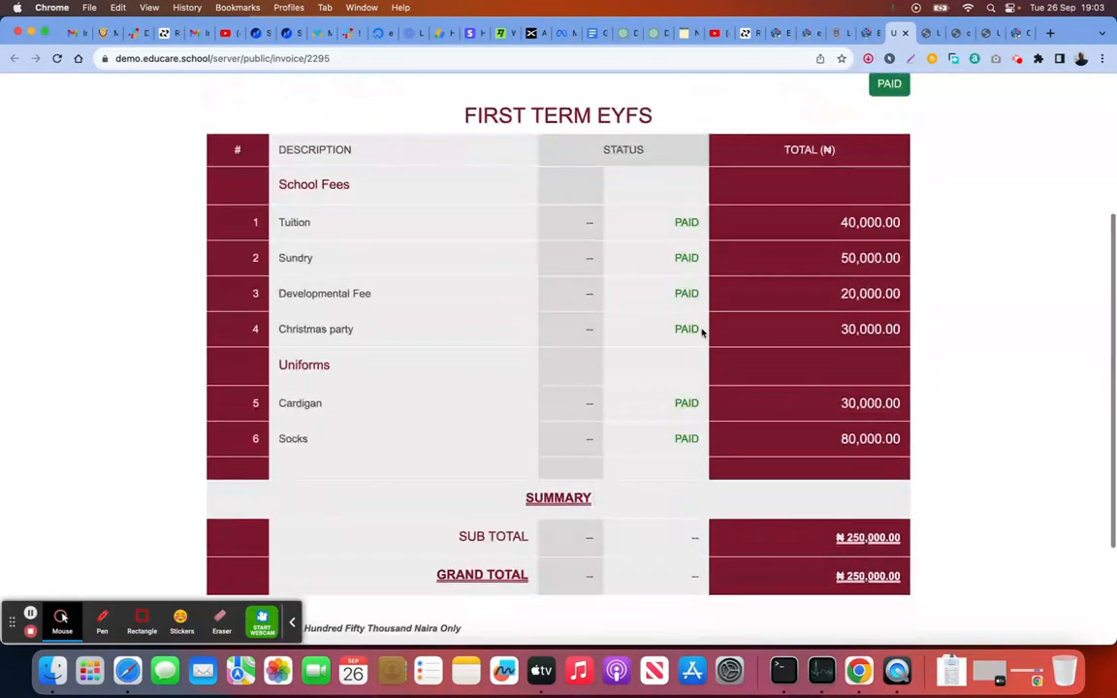
scroll(703, 328, up, 1)
scroll(700, 332, down, 3)
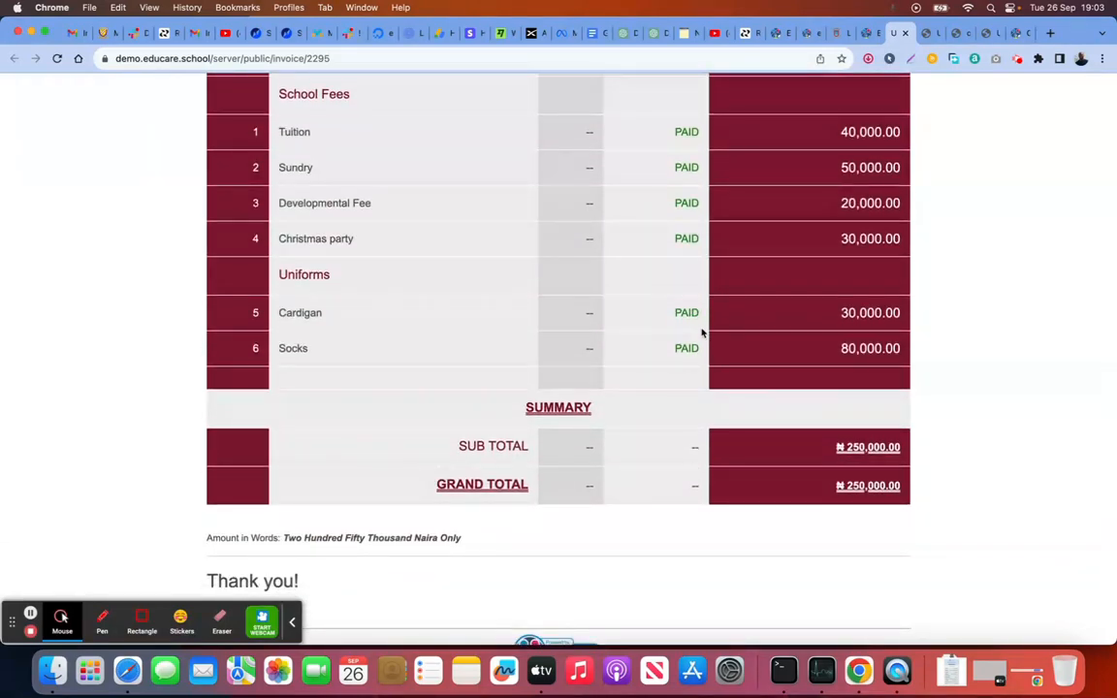
scroll(700, 331, up, 3)
scroll(703, 332, up, 3)
scroll(703, 333, down, 5)
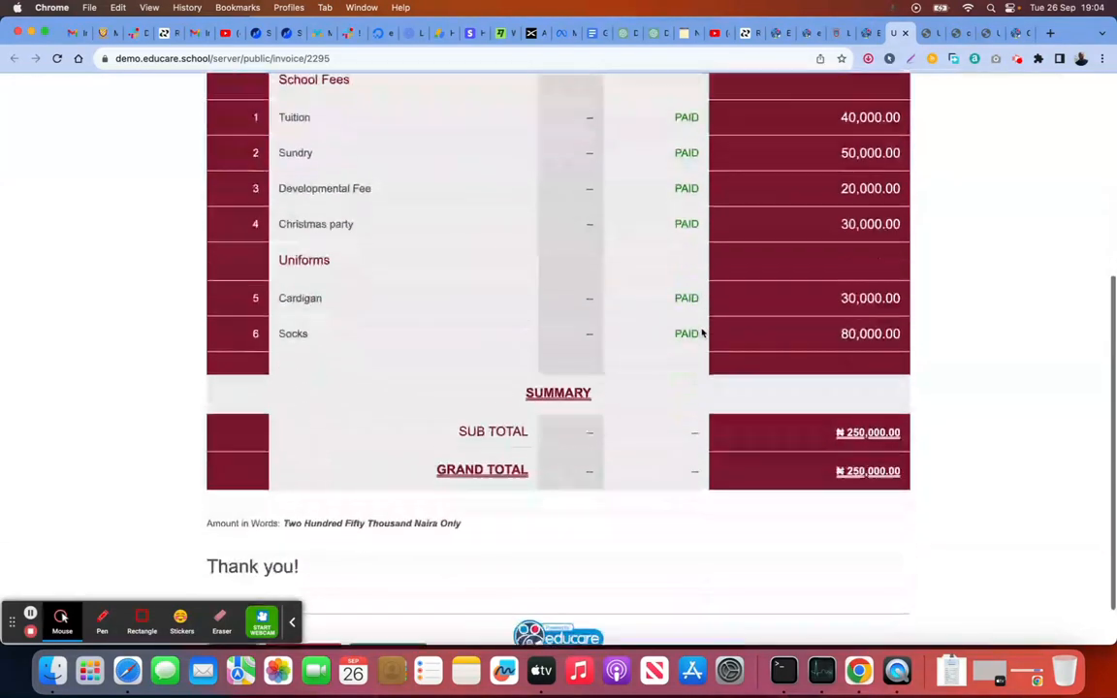
scroll(702, 332, up, 8)
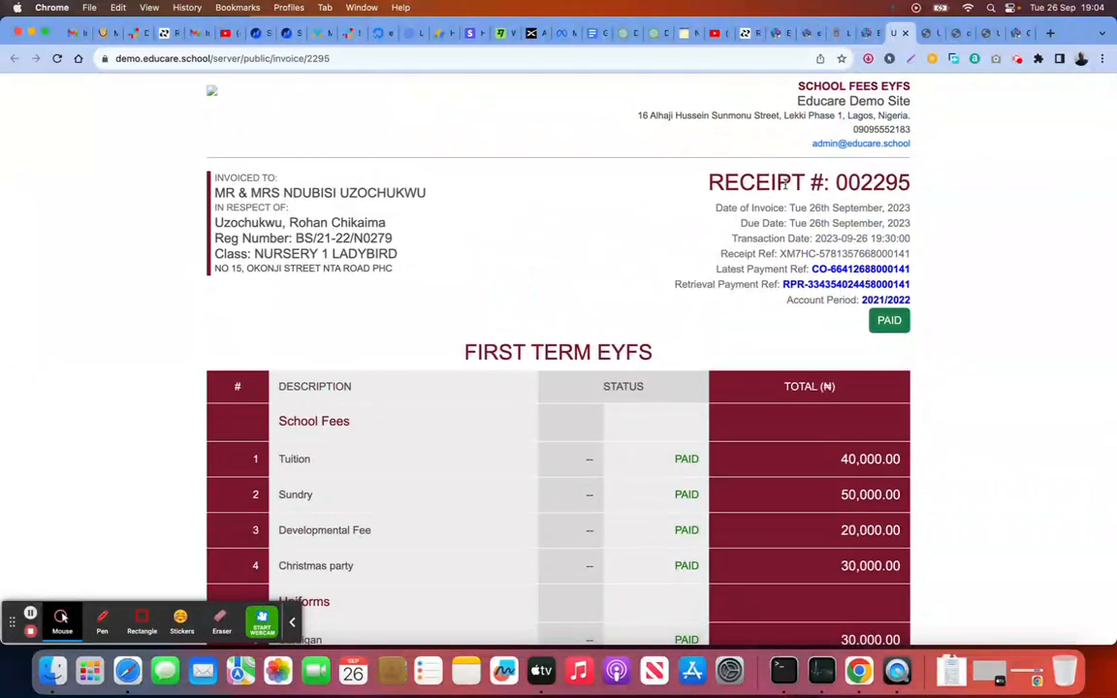
Step: Return to the accounts page, reload it, and check both students' statuses in the Paid/Unpaid Students list
click(870, 35)
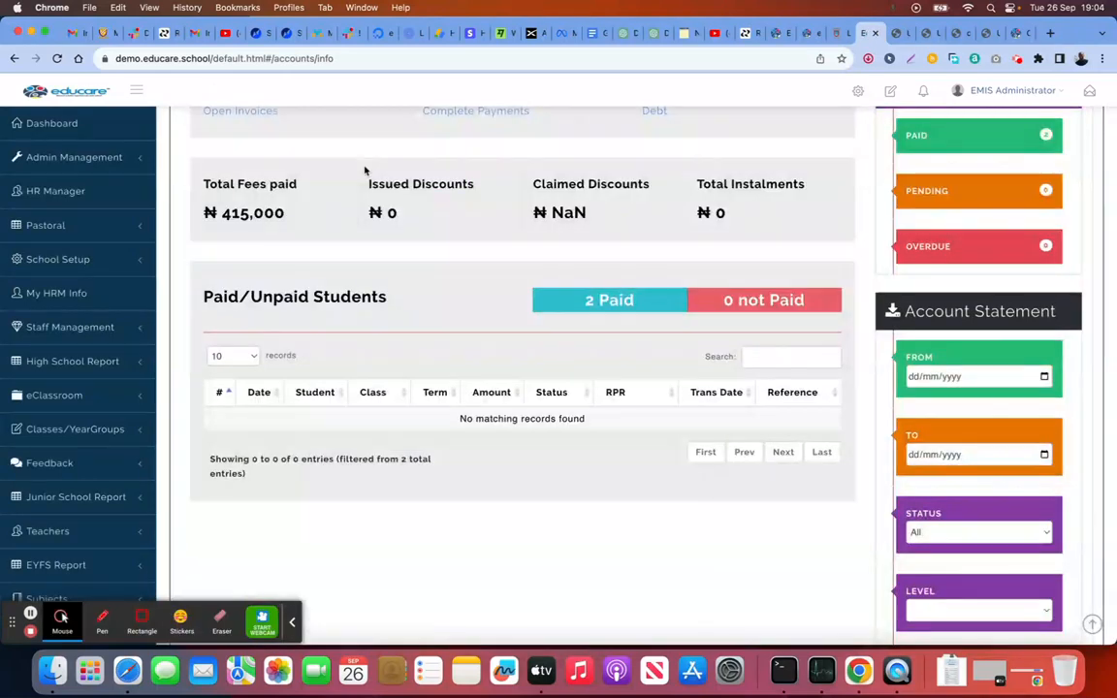
click(56, 60)
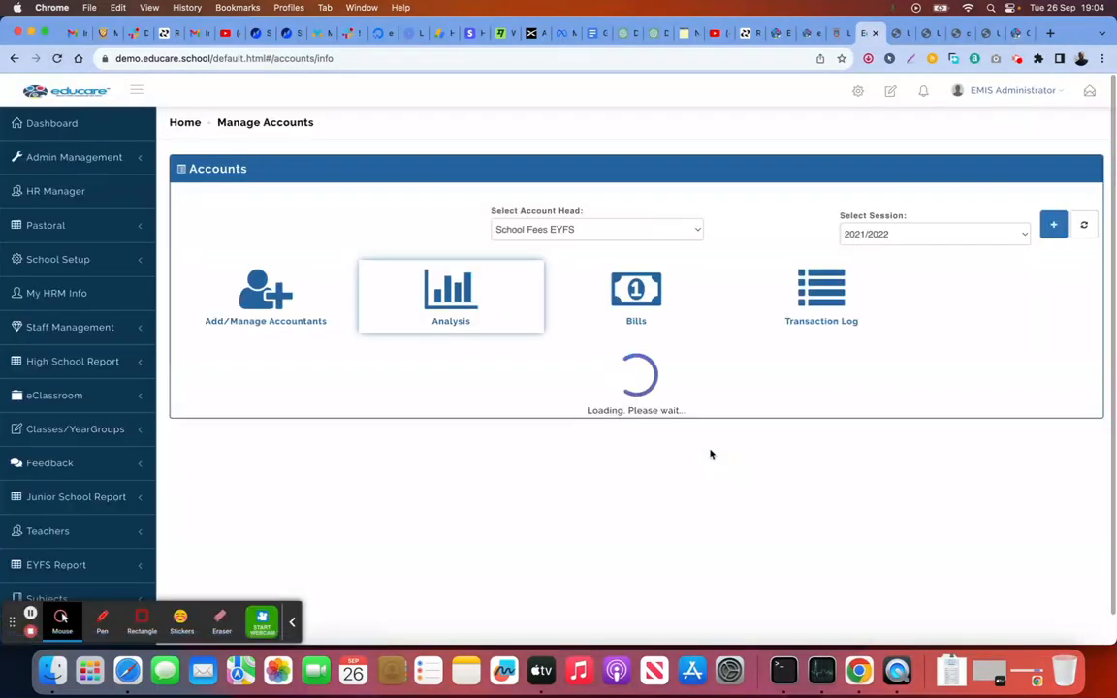
scroll(710, 453, down, 5)
scroll(711, 453, down, 5)
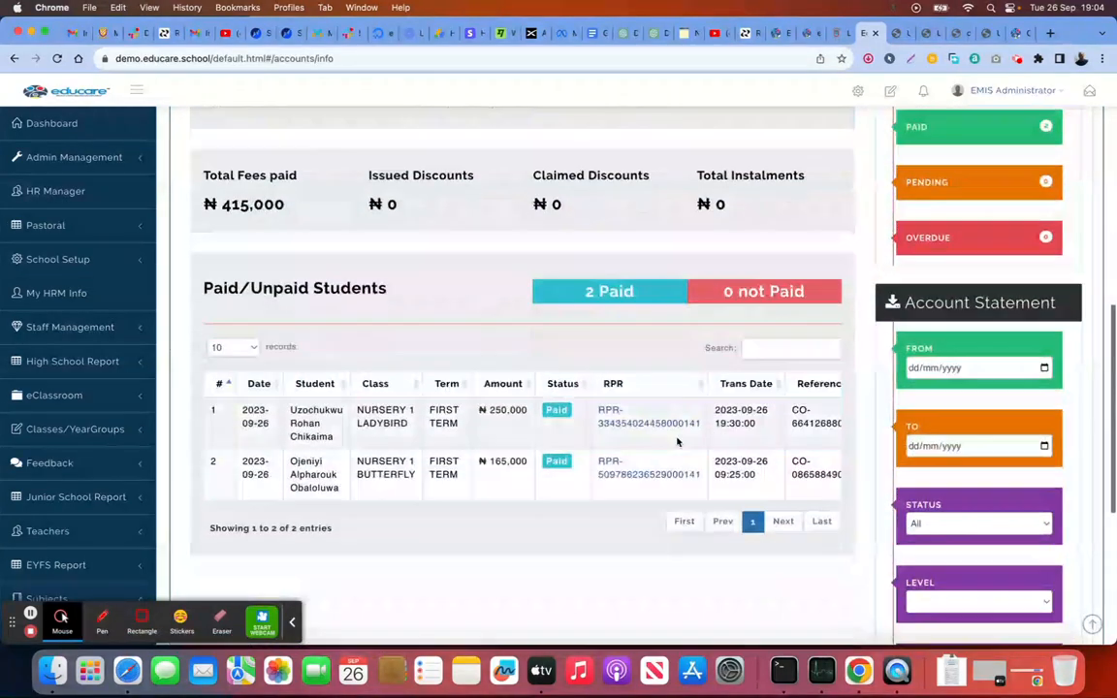
Step: Review the payment specifications and instalment details of the NURSERY 1 LADYBIRD student's paid invoice
click(558, 416)
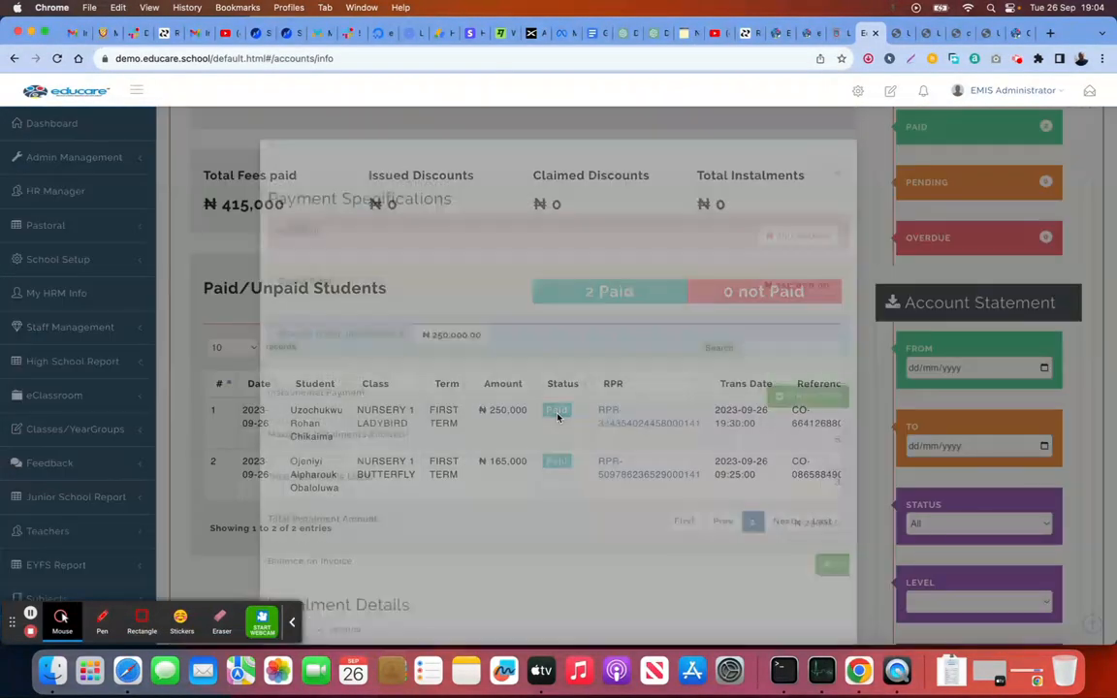
scroll(557, 417, down, 3)
scroll(558, 417, down, 2)
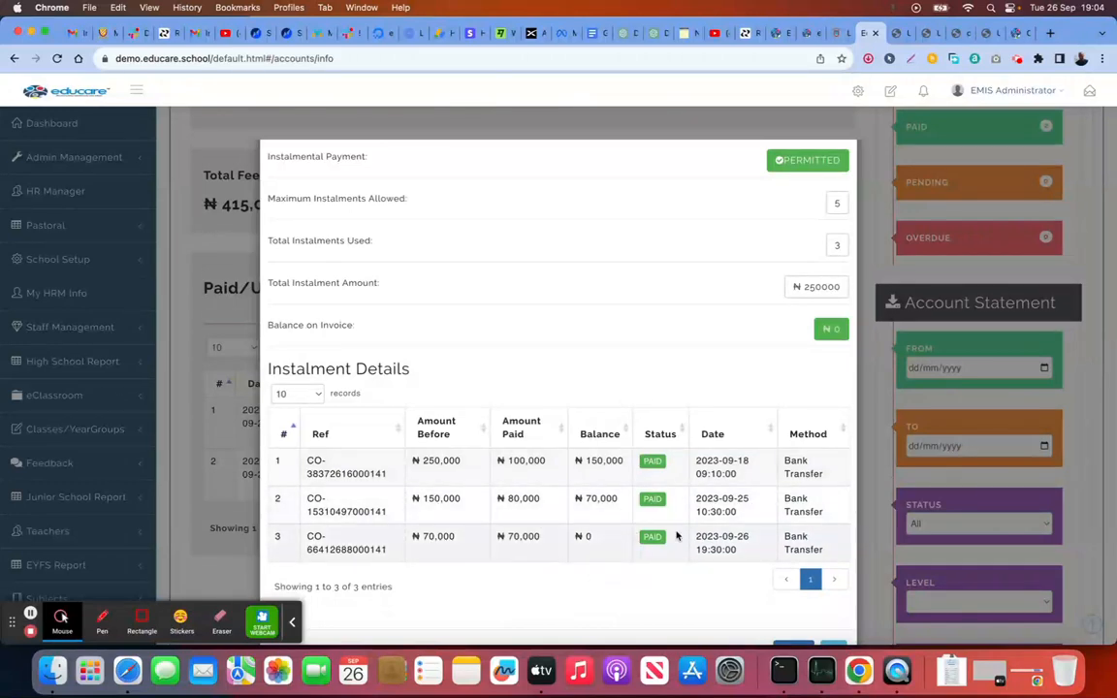
scroll(676, 532, down, 1)
click(793, 604)
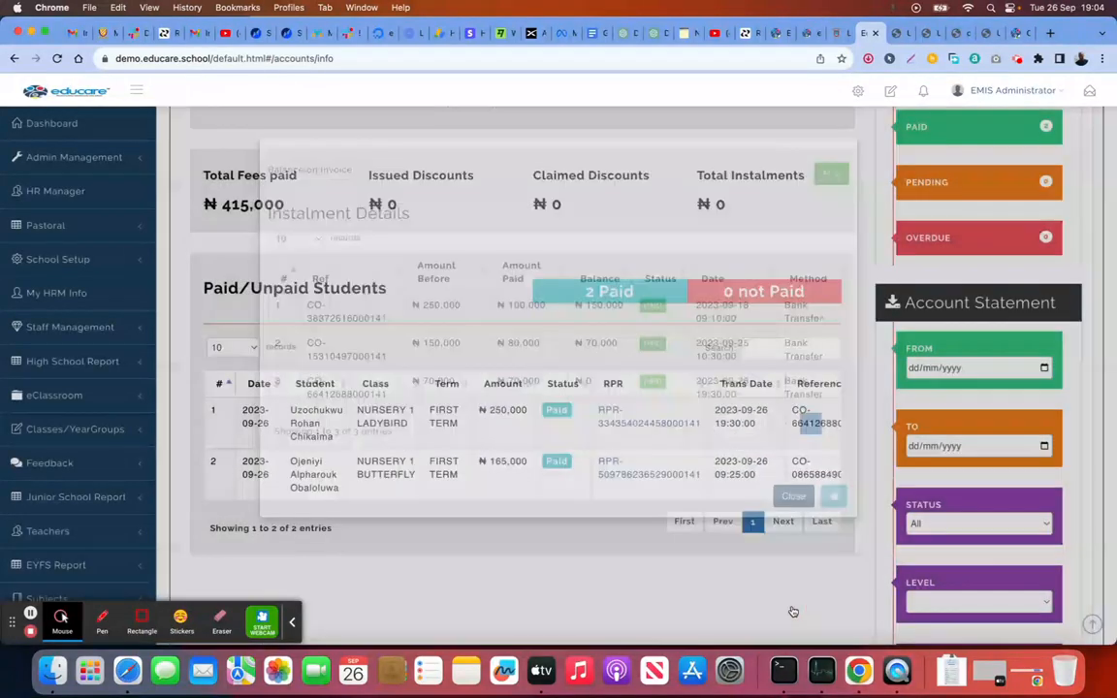
Step: Check the items and grand total on that student's receipt, and the income summary on the accounts dashboard
click(899, 33)
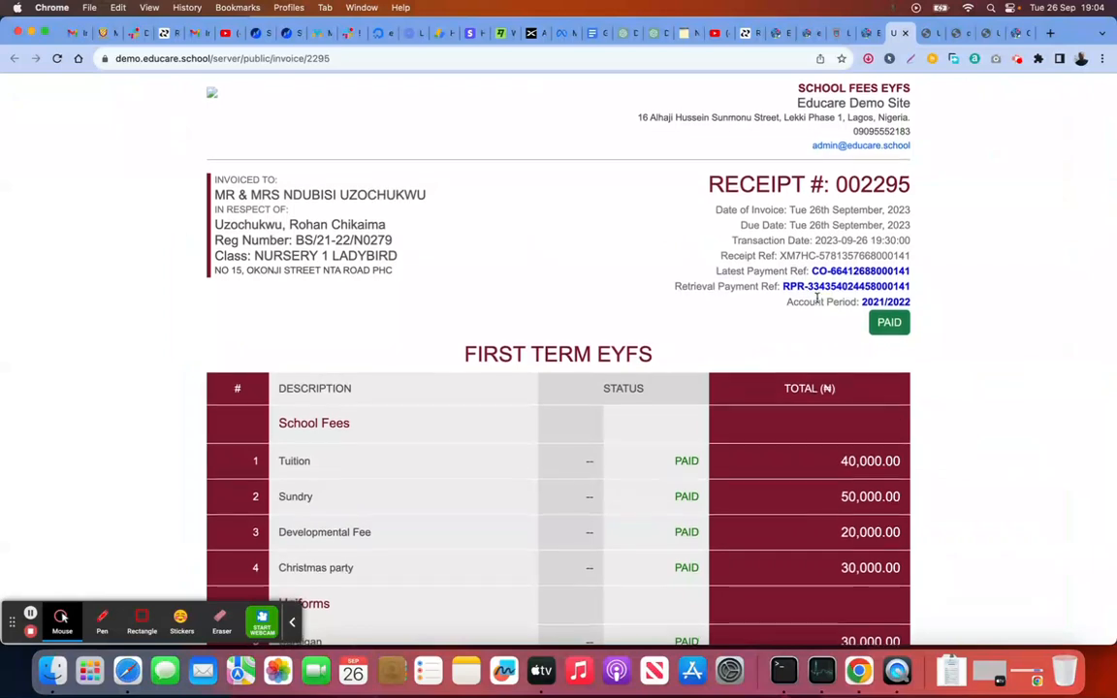
scroll(813, 302, down, 5)
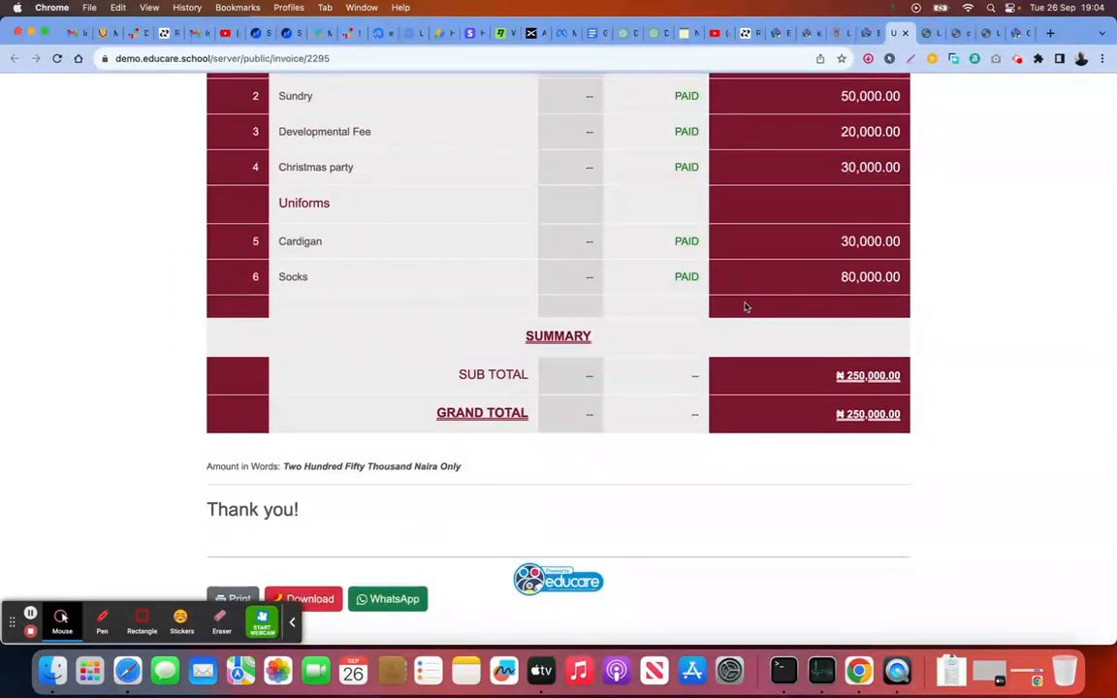
click(868, 34)
scroll(536, 386, up, 3)
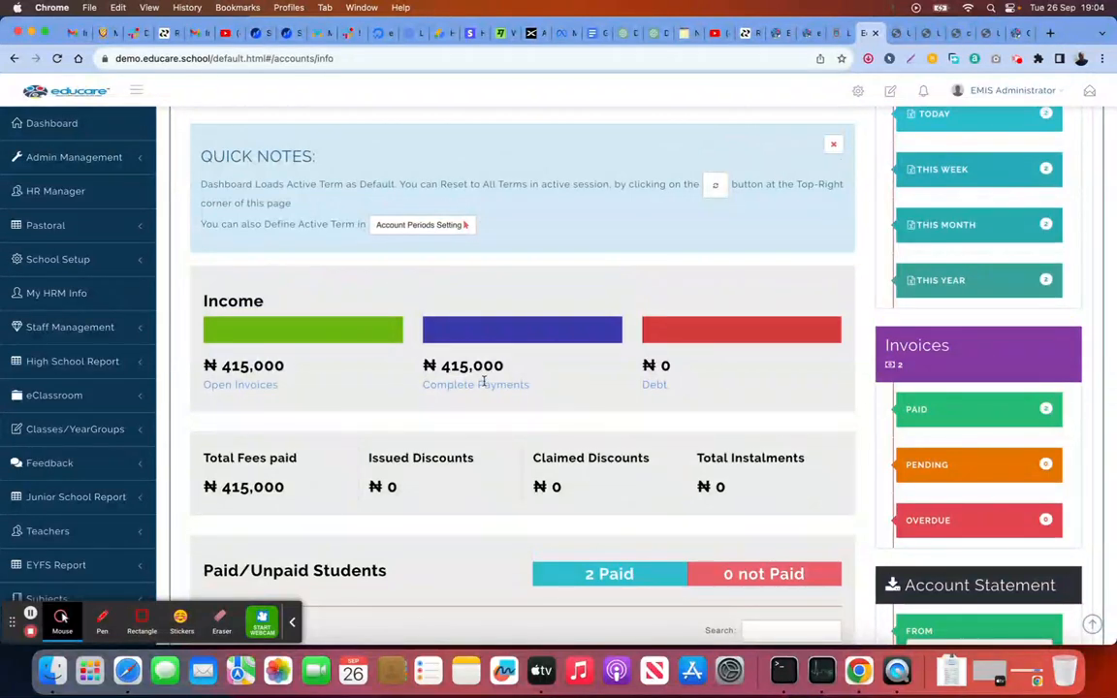
scroll(483, 383, down, 5)
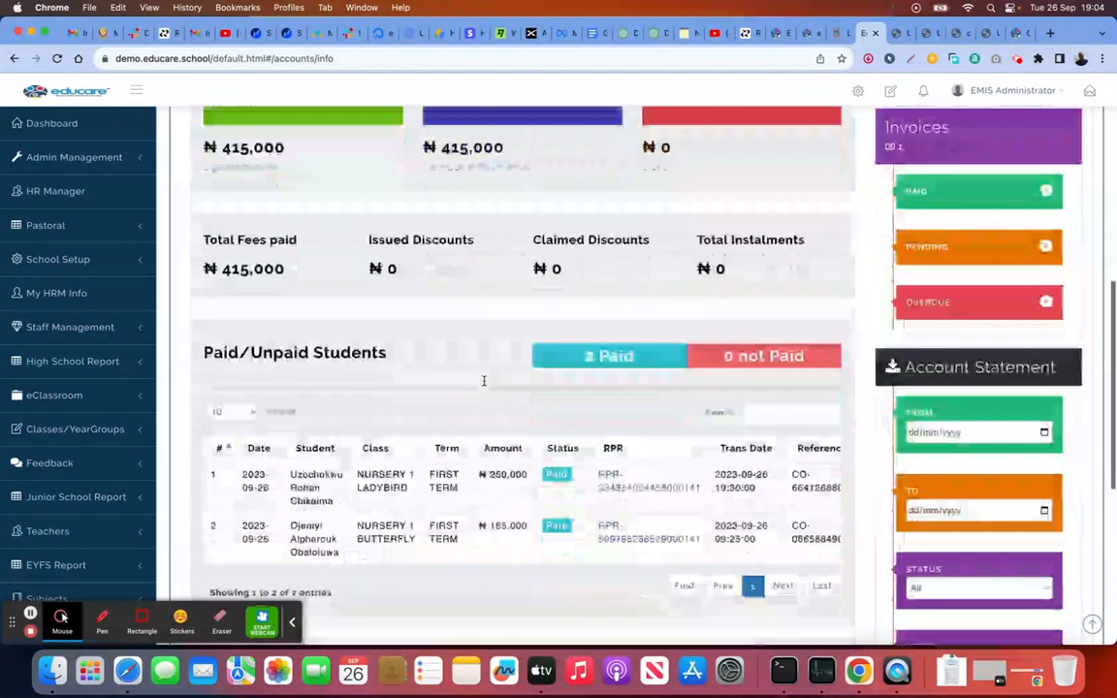
Step: Find the Finance section in the site navigation and expand it
scroll(129, 428, down, 10)
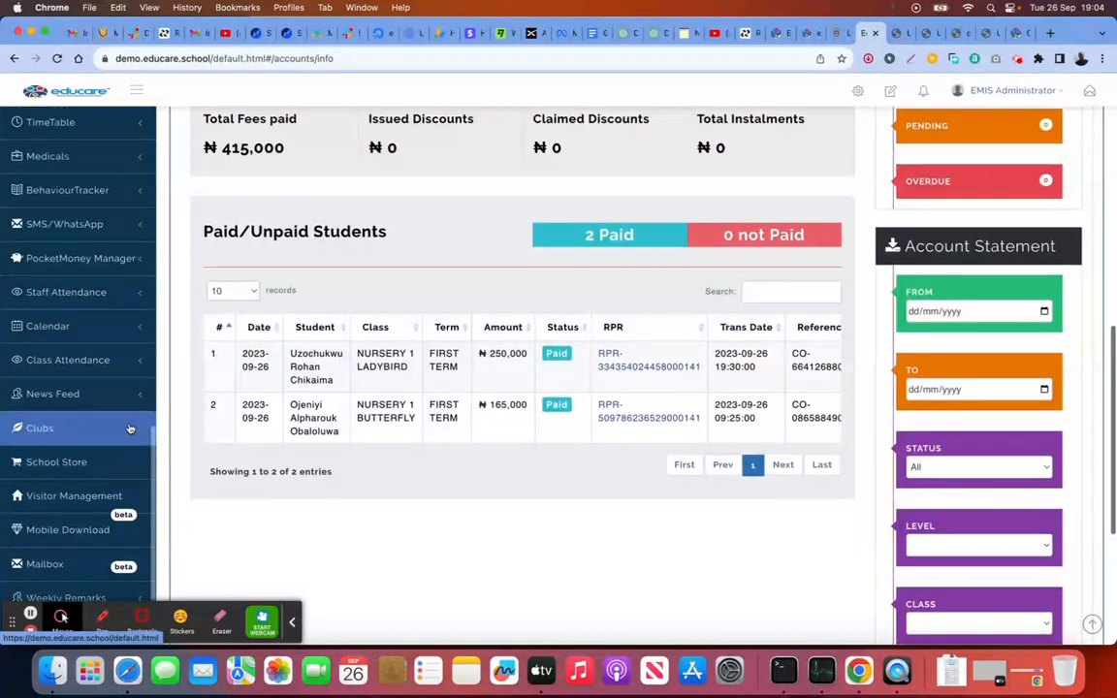
scroll(128, 428, up, 5)
scroll(129, 429, up, 2)
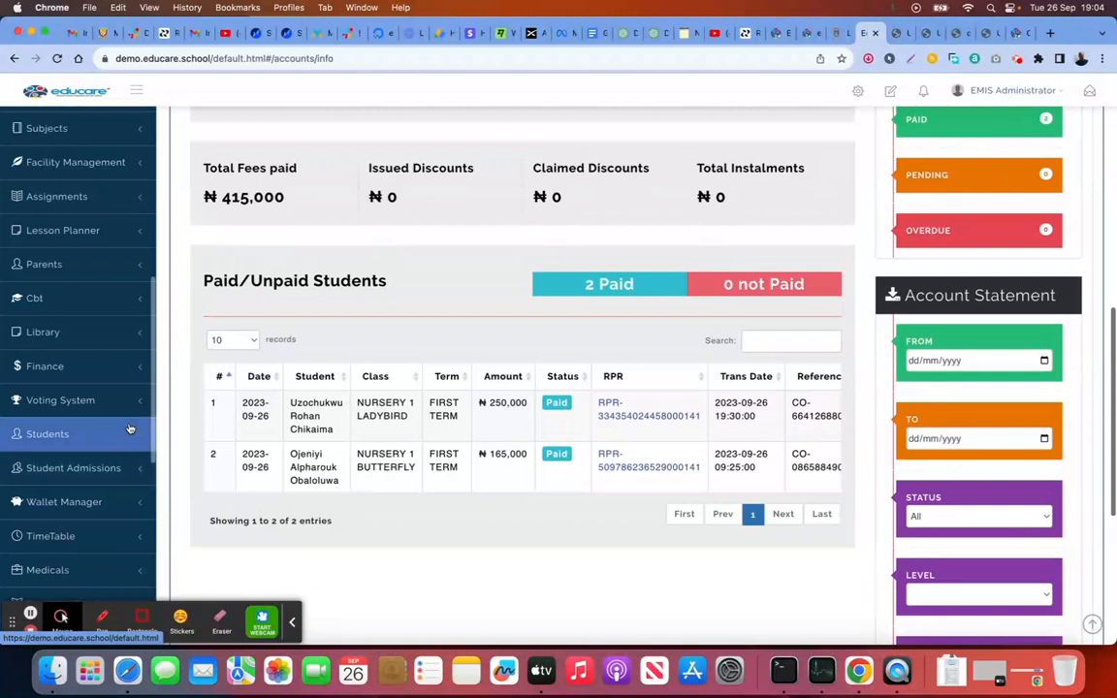
click(107, 374)
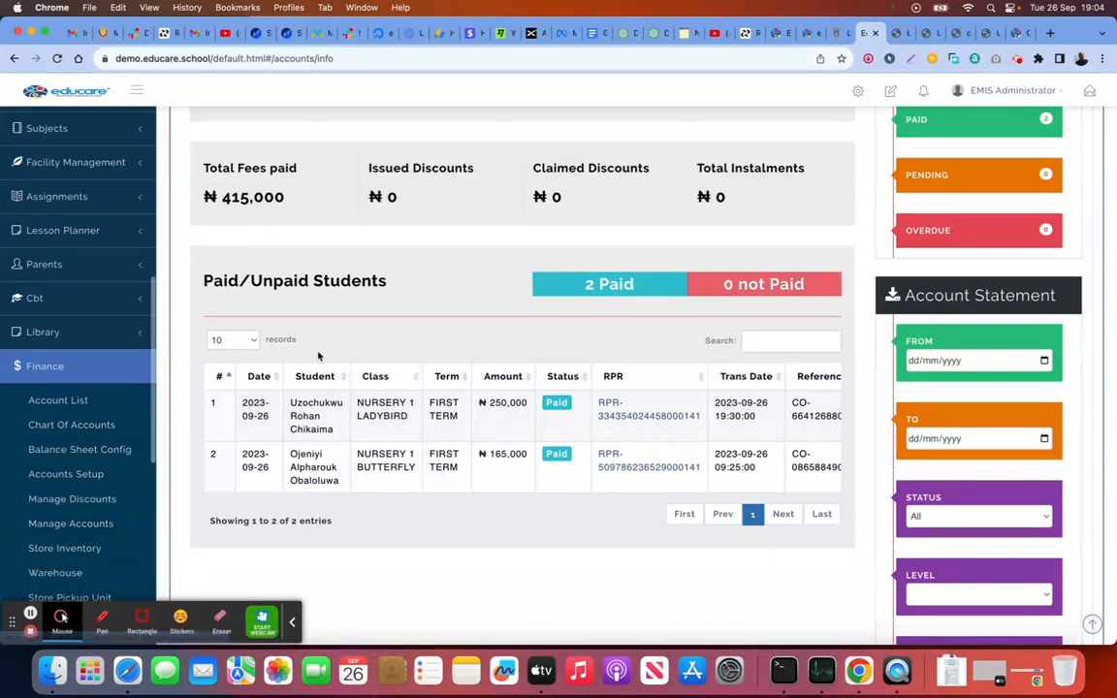
Step: Open the Bill Setup for School Fees EYFS and look over its fees and categories
scroll(318, 358, up, 4)
scroll(318, 358, up, 3)
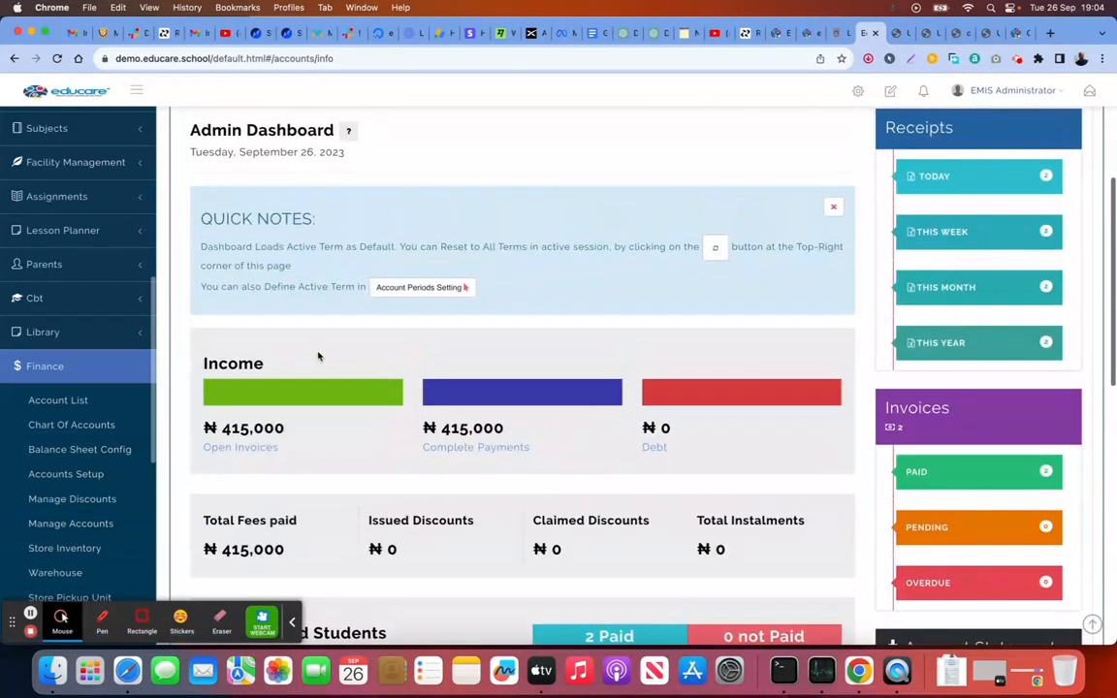
scroll(491, 280, up, 3)
scroll(491, 281, up, 3)
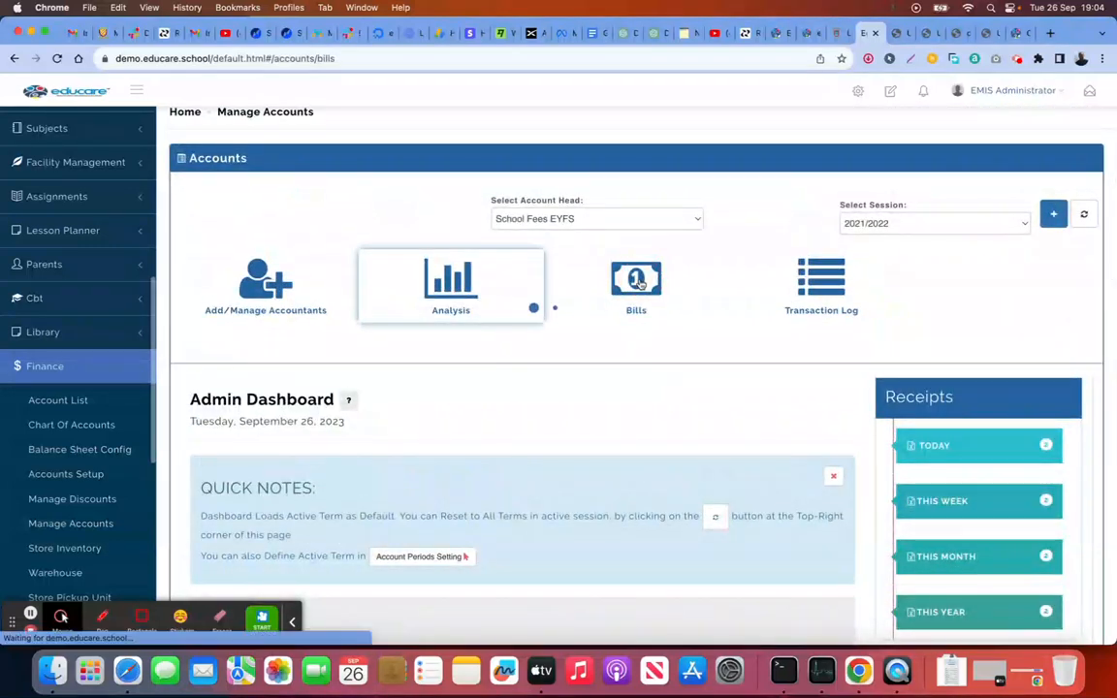
click(636, 291)
click(266, 387)
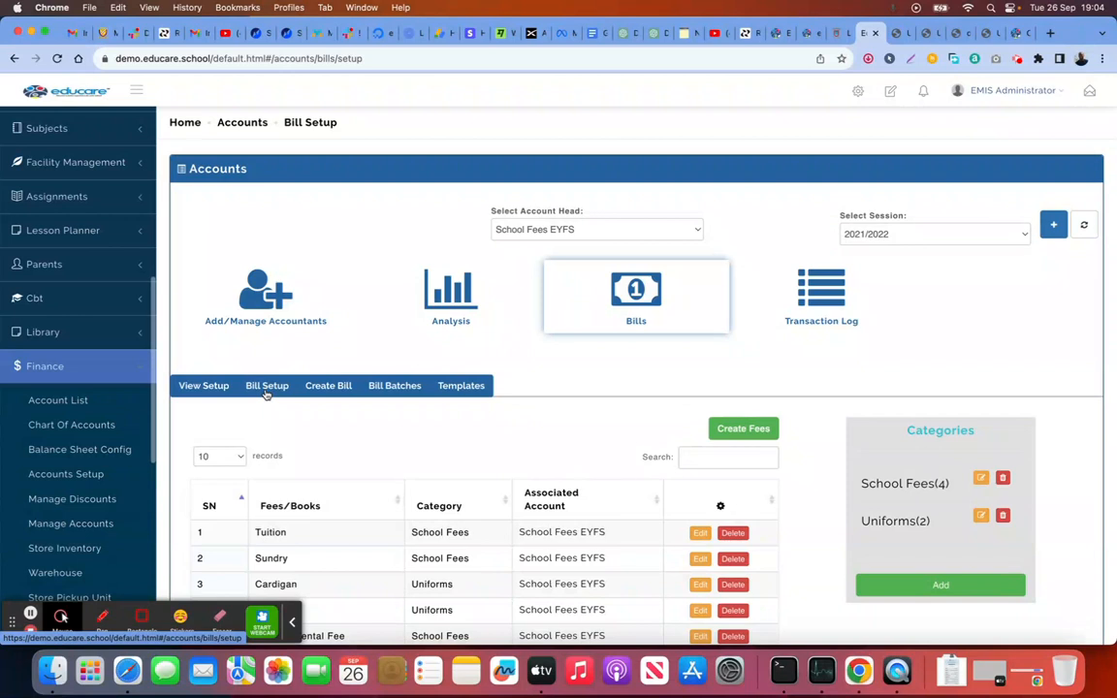
scroll(452, 481, down, 1)
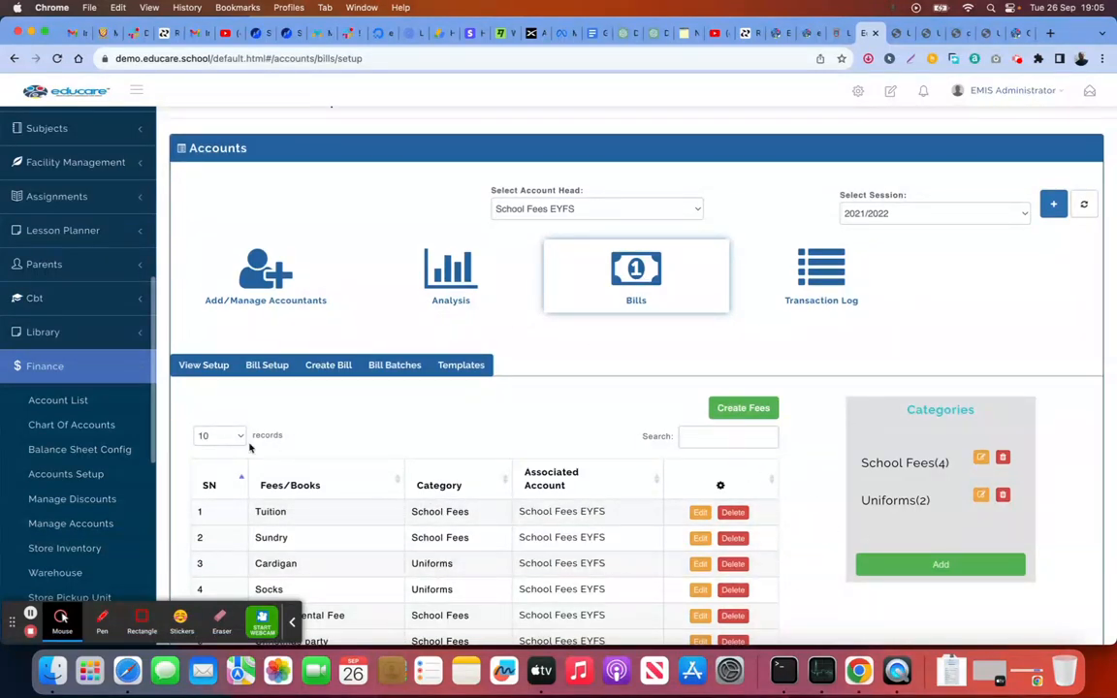
Step: Open the discounts management page and title a new discount "Sinbling discount staff"
click(83, 505)
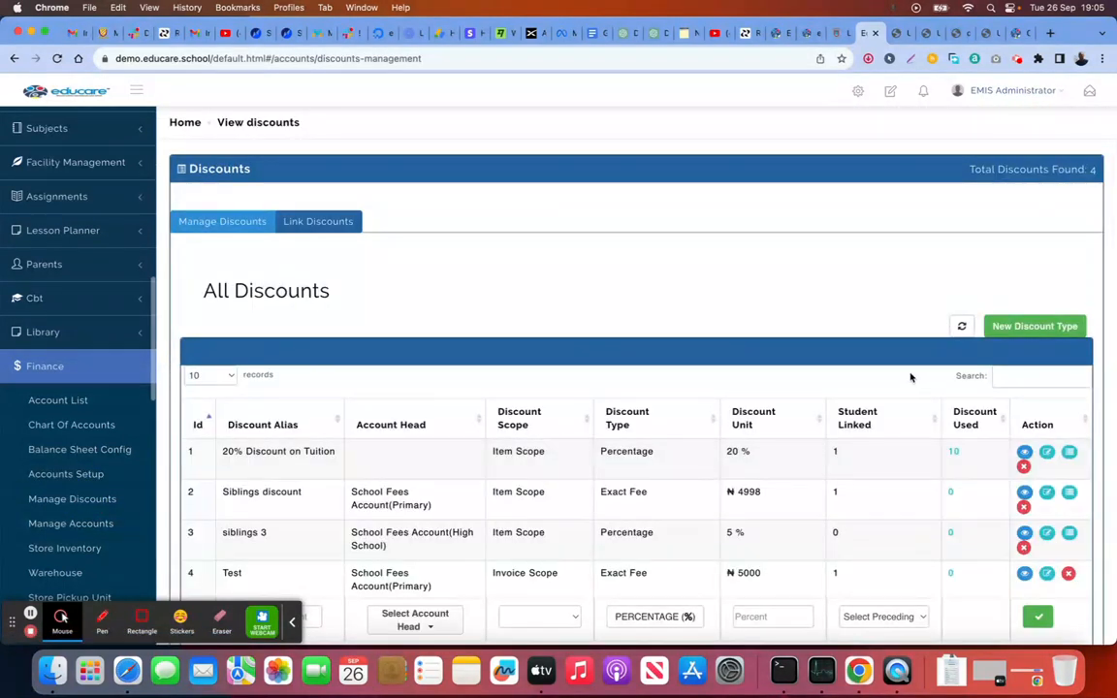
scroll(678, 448, down, 2)
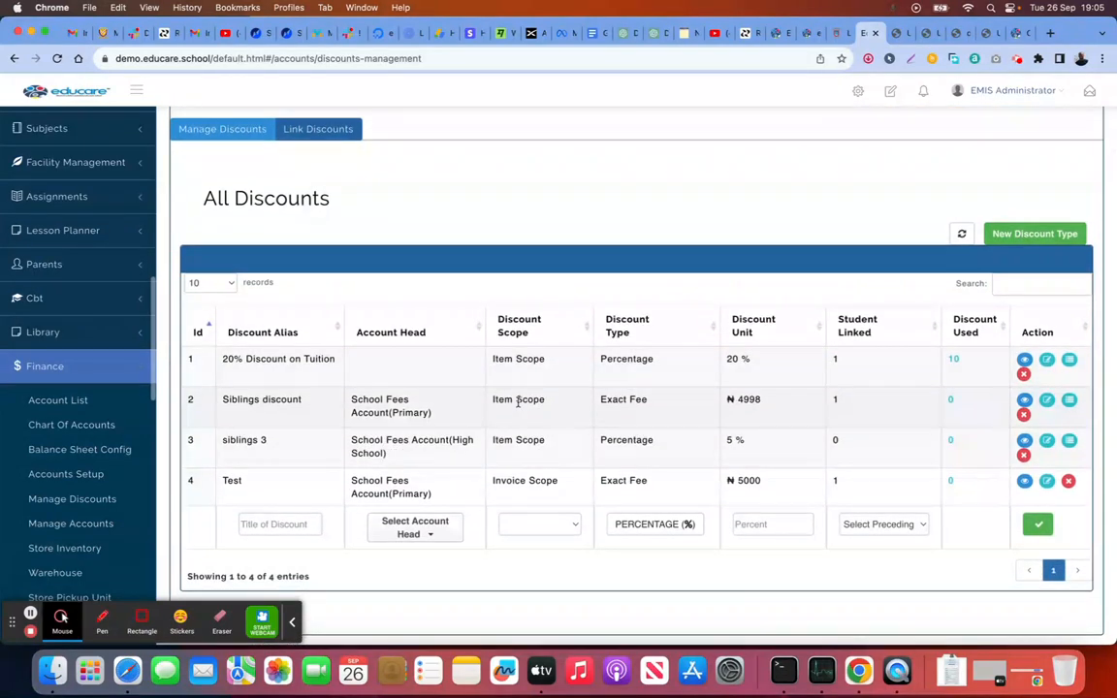
scroll(518, 404, down, 1)
click(280, 471)
text(Sinbli)
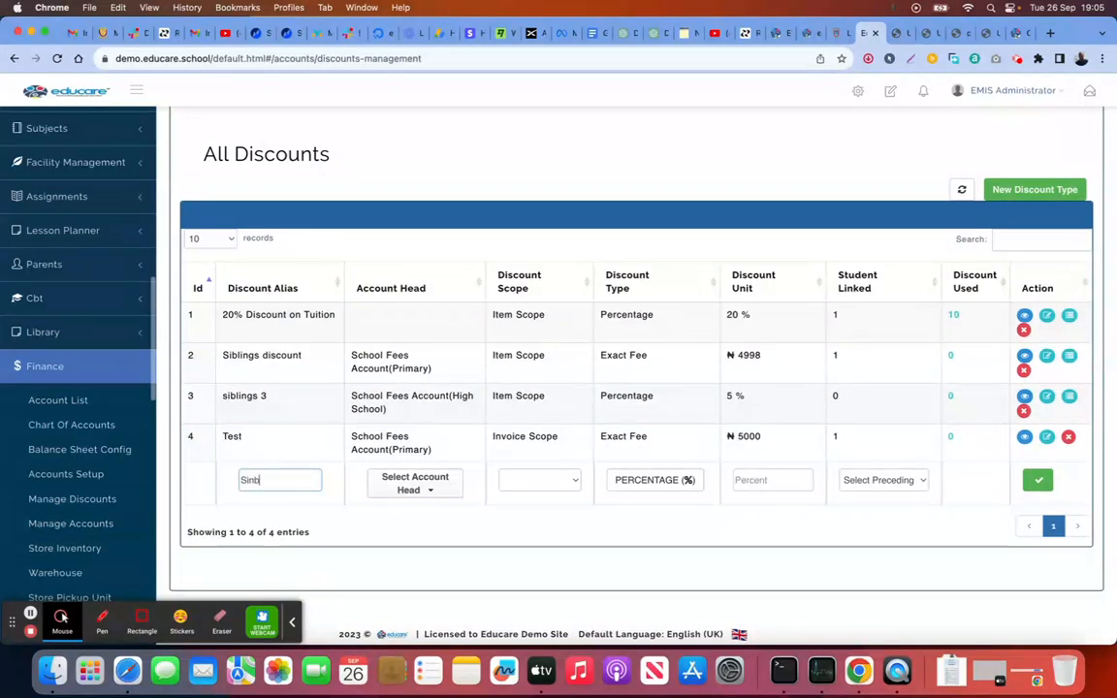
text(ng discount staff)
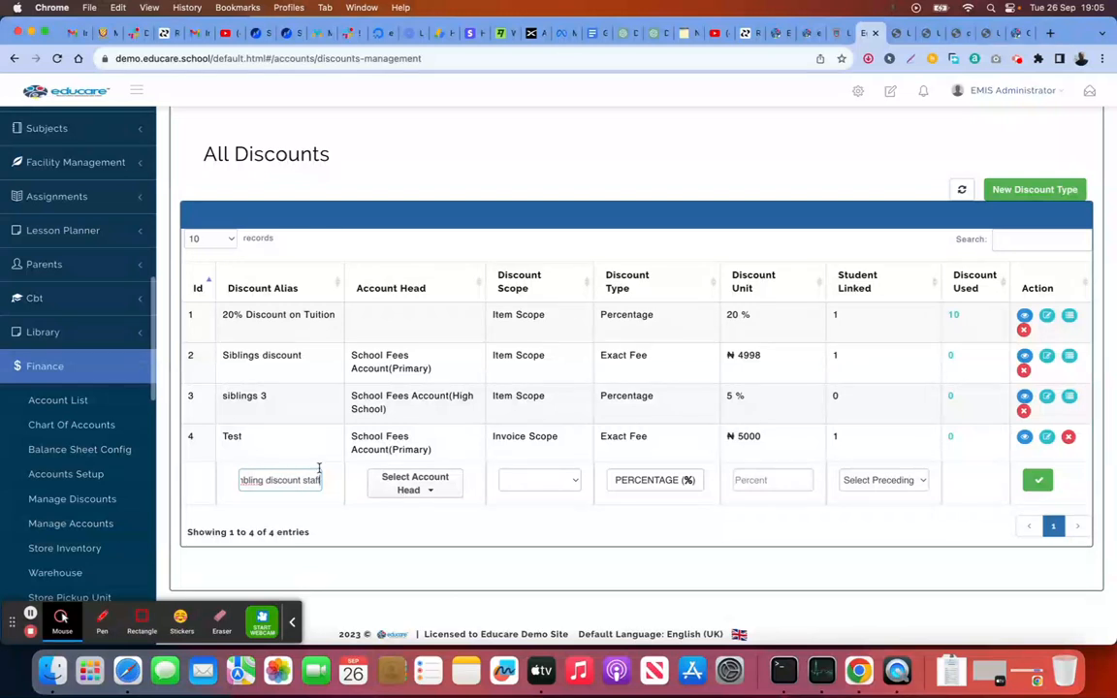
Step: Assign the School Fees EYFS account head to the new discount
click(416, 485)
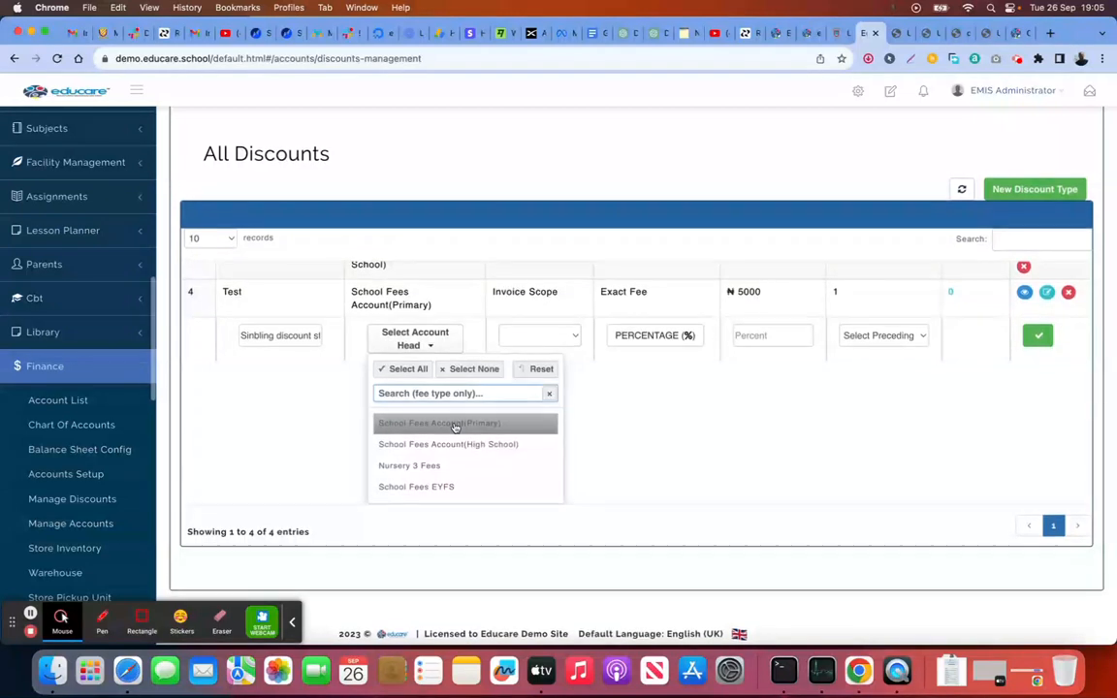
text(ey)
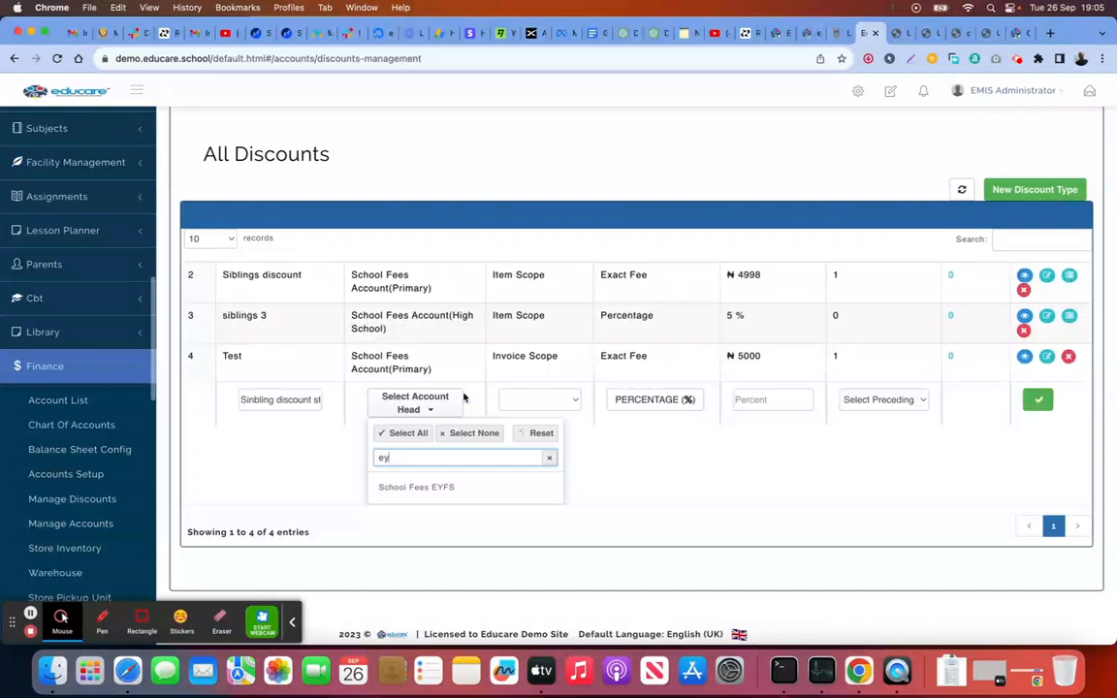
click(454, 489)
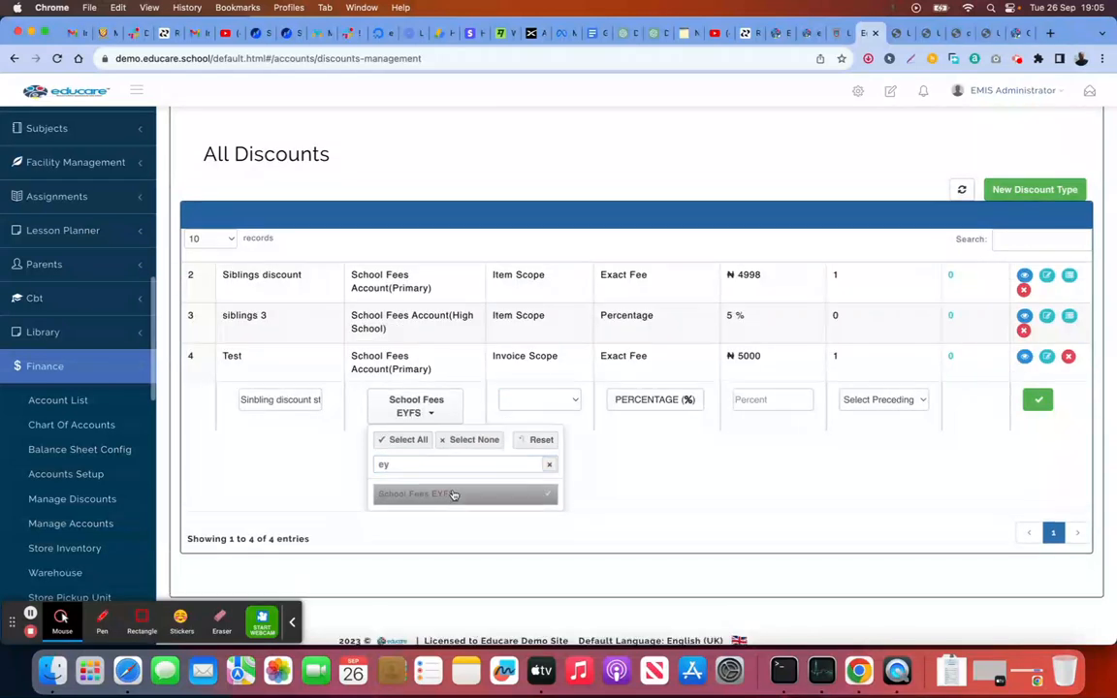
click(436, 423)
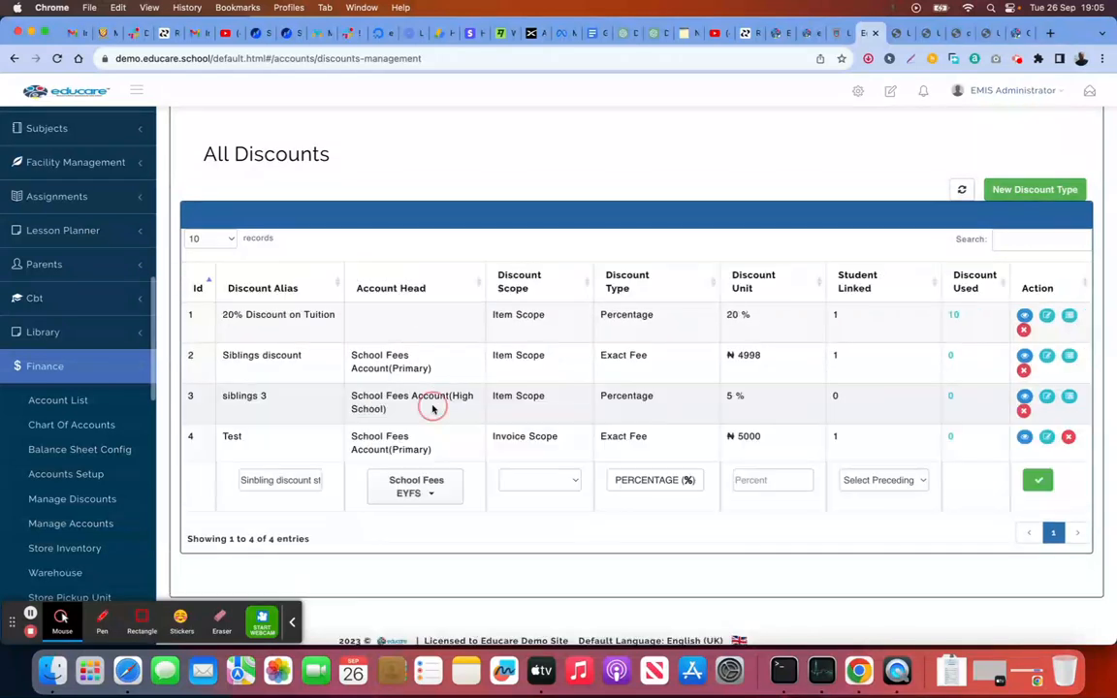
Step: Try Item Scope for the new discount, and set its discount scope to Invoice Scope
click(538, 480)
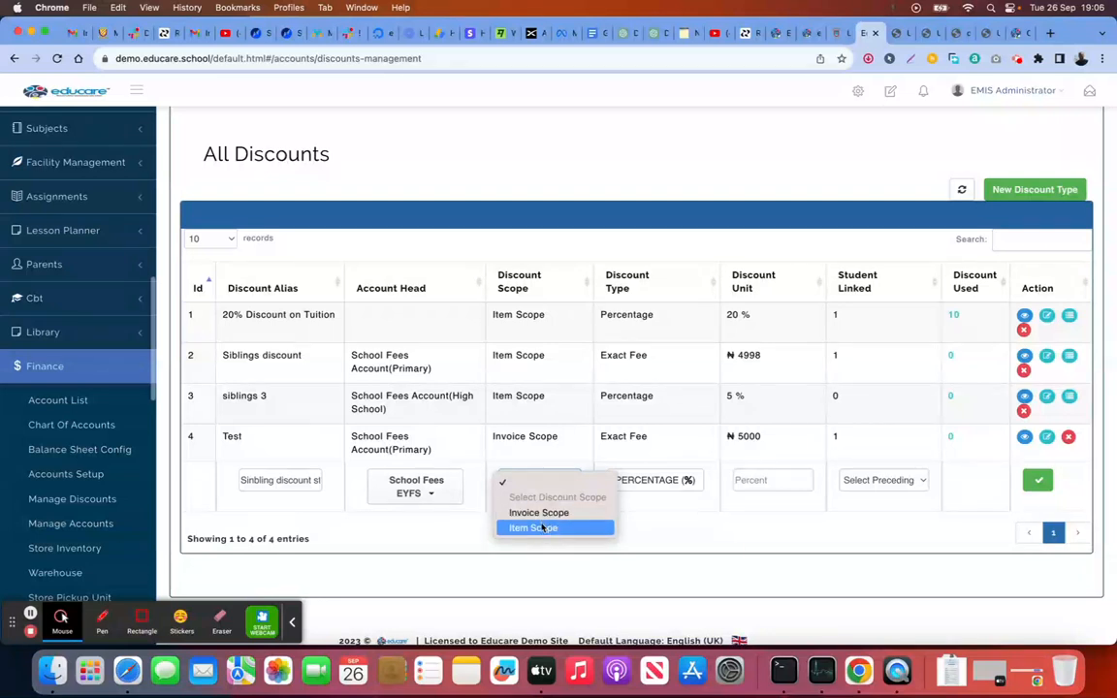
click(542, 528)
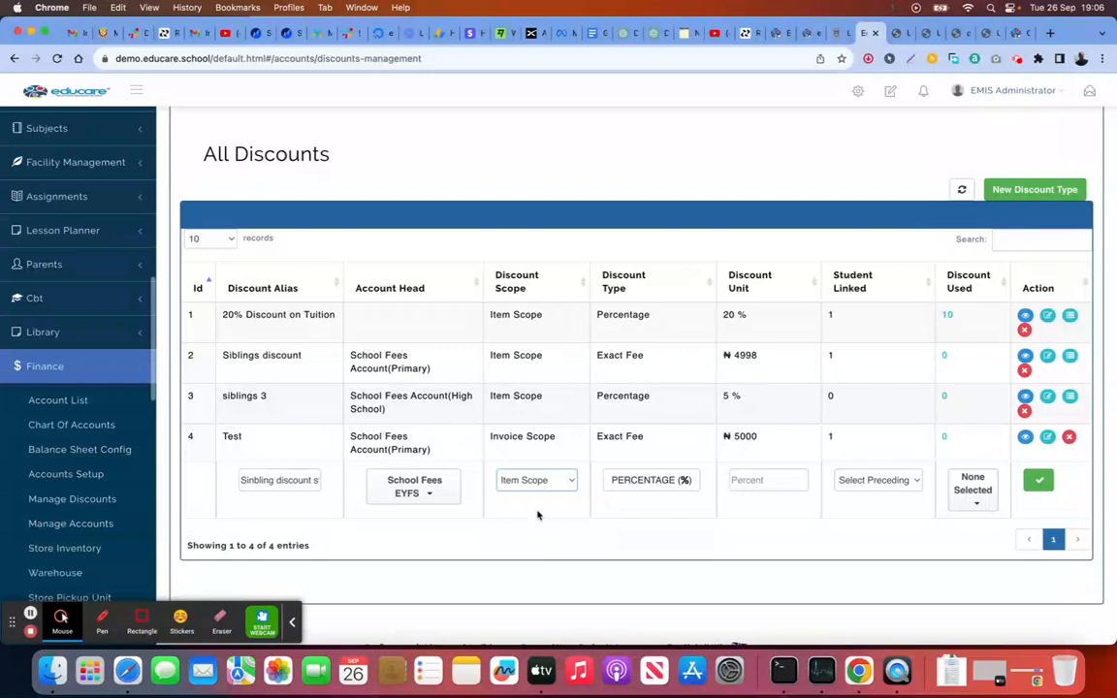
click(531, 477)
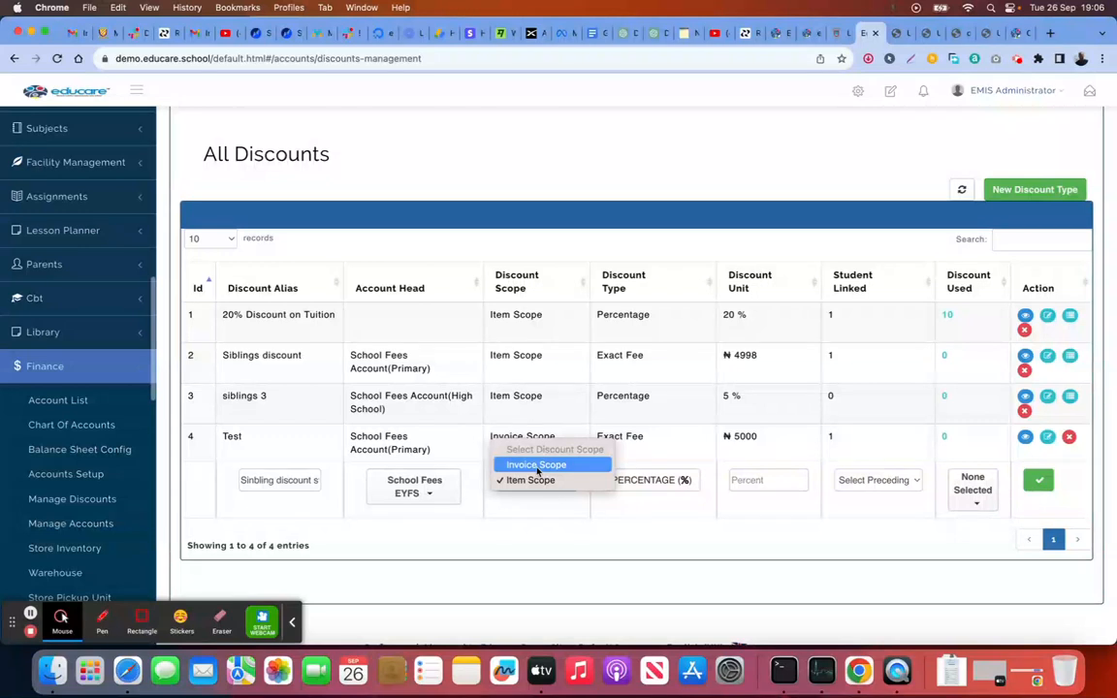
click(536, 466)
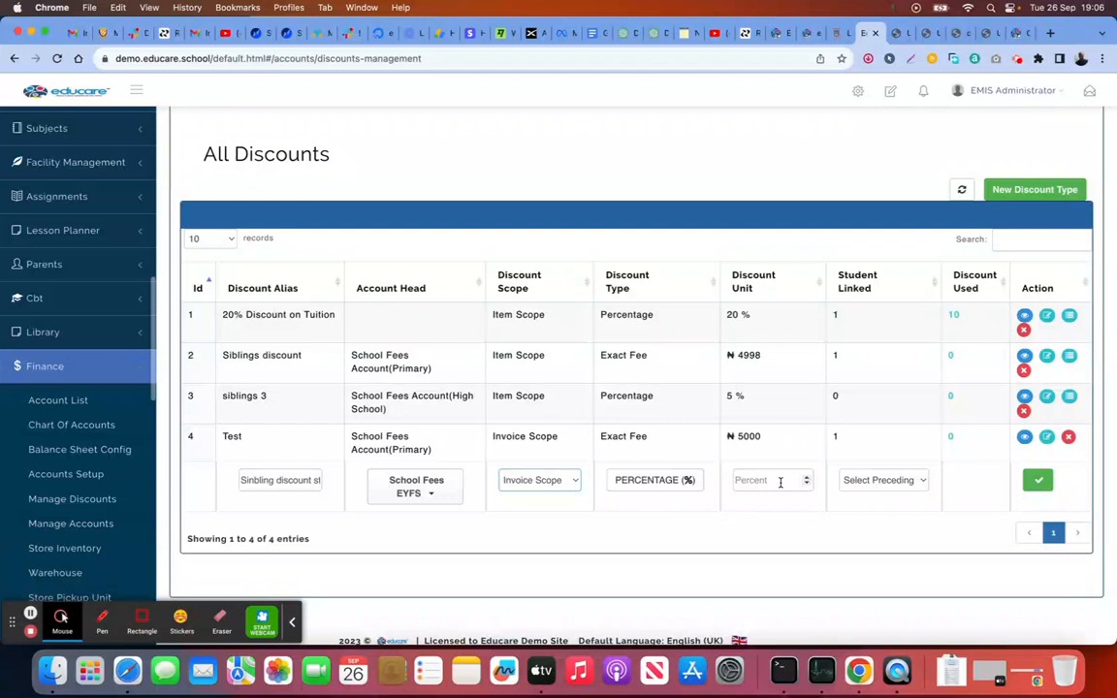
Step: Try the Exact Fee discount type, switch back to Percentage, and set the discount unit to 5
click(623, 479)
click(764, 479)
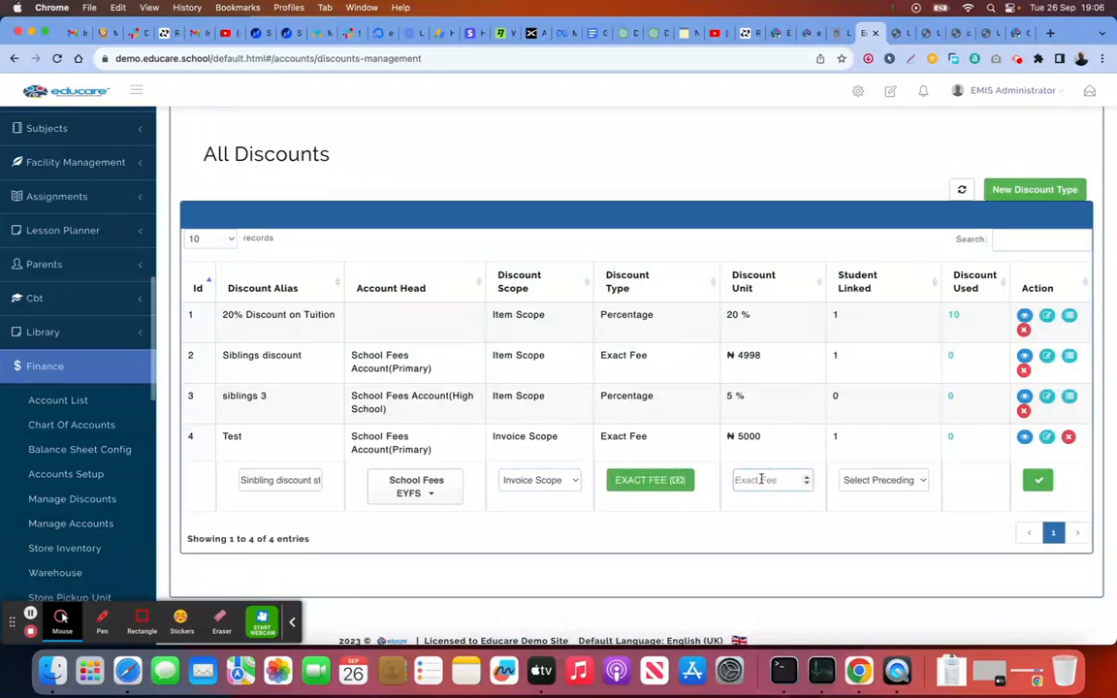
click(651, 480)
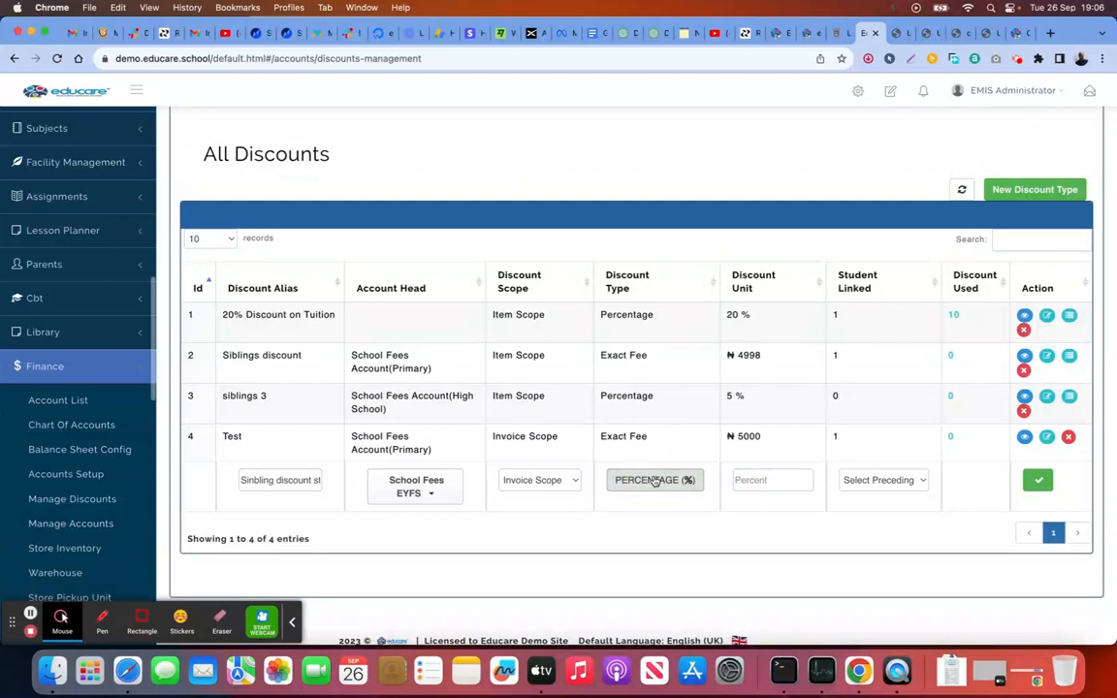
click(744, 479)
text(5)
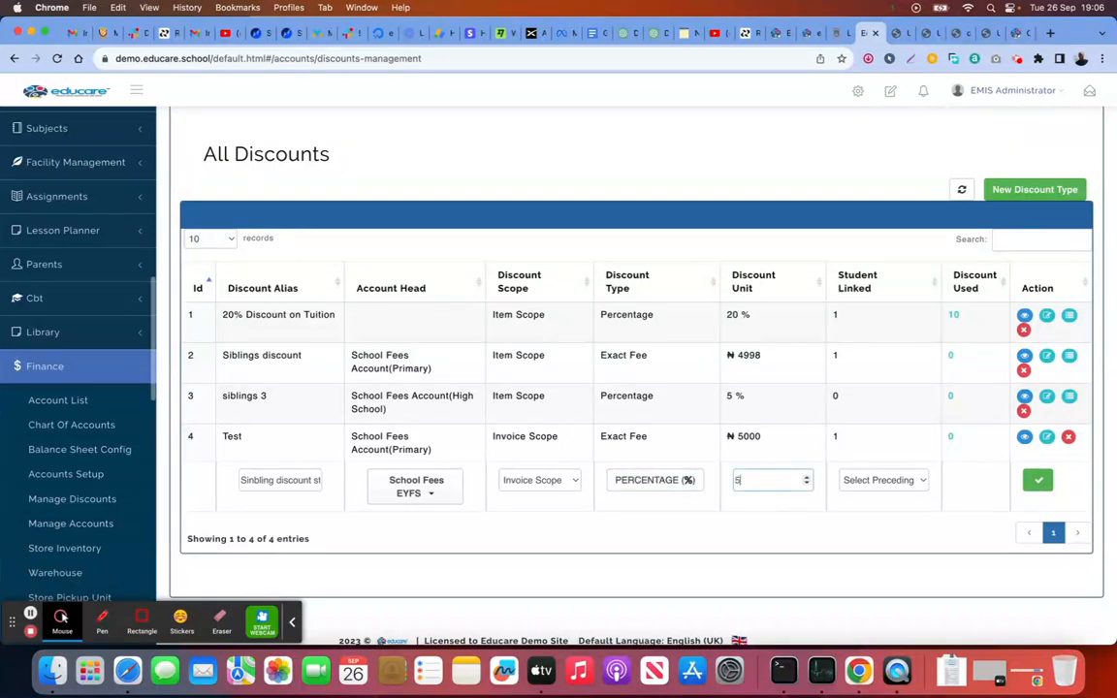
Step: Choose Test as the preceding discount and save the new staff discount
click(876, 481)
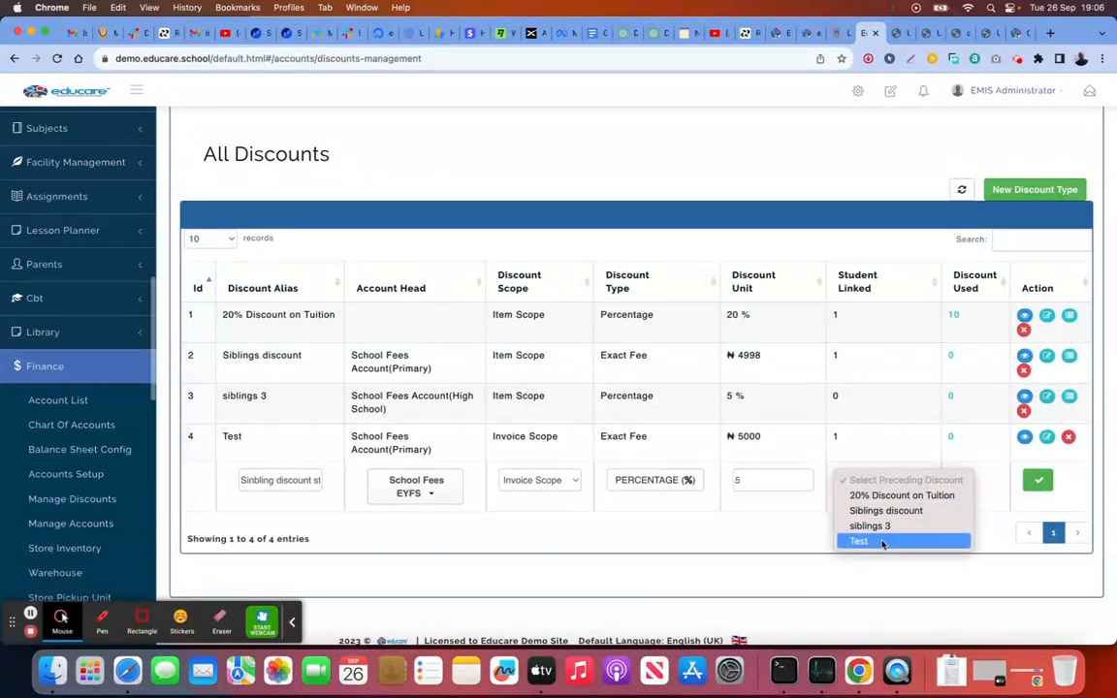
click(878, 539)
click(1042, 487)
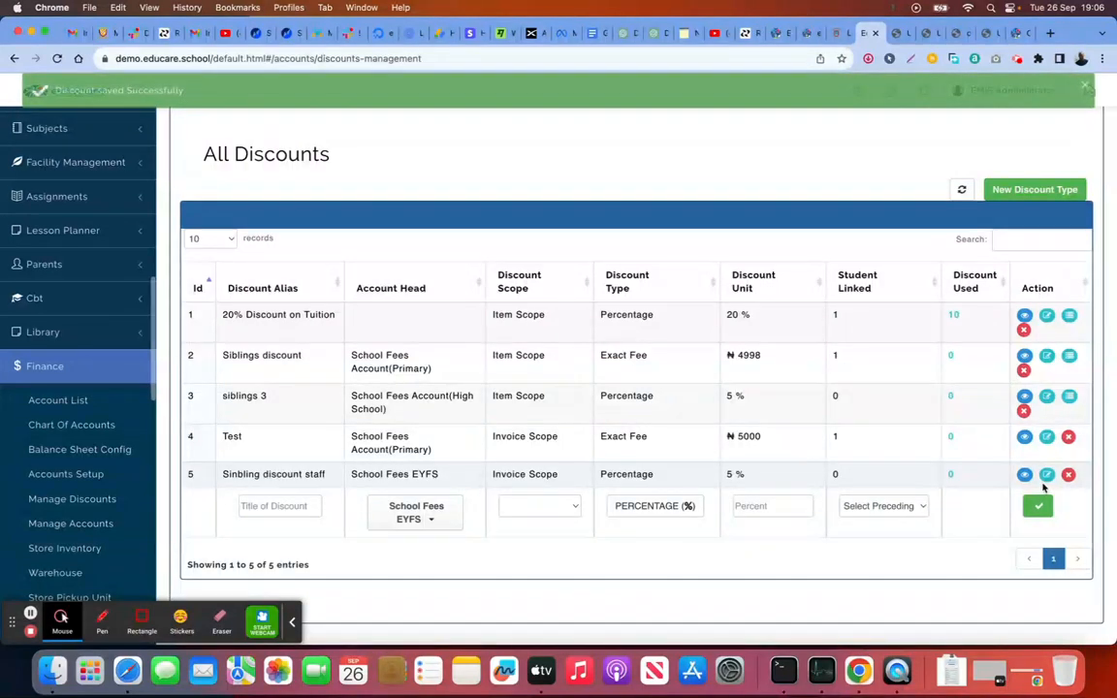
Step: Name another new discount "Sibling discount staff 2" and set its discount scope to Item Scope
scroll(861, 364, up, 1)
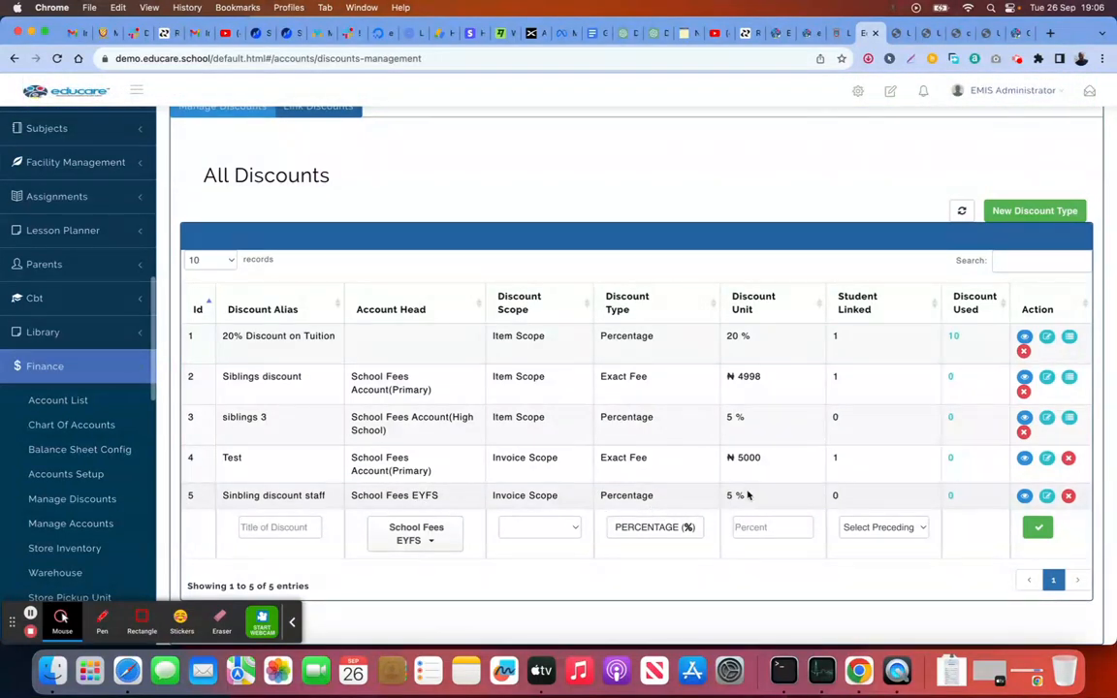
click(244, 526)
text(Sibling dis)
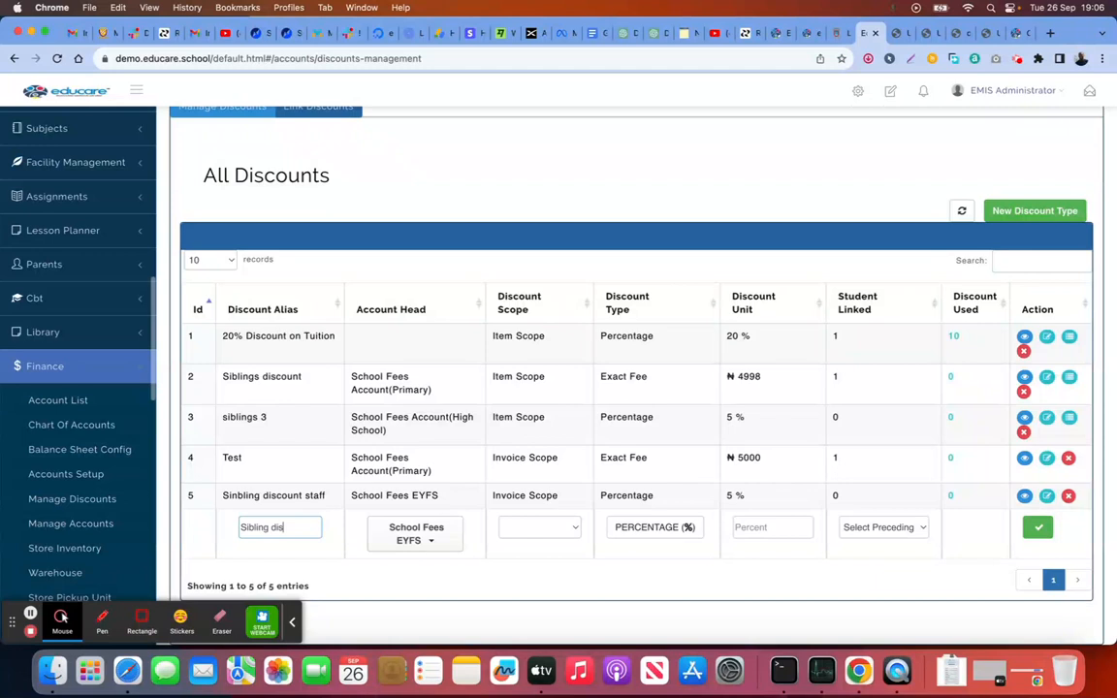
text(count staff 2)
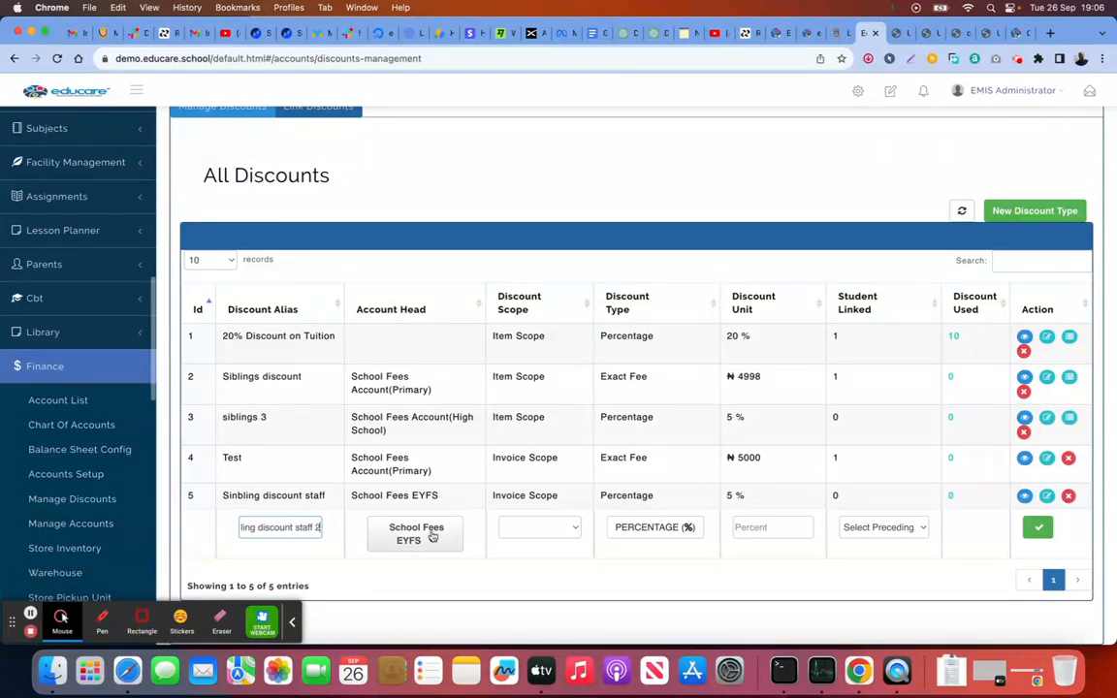
click(527, 529)
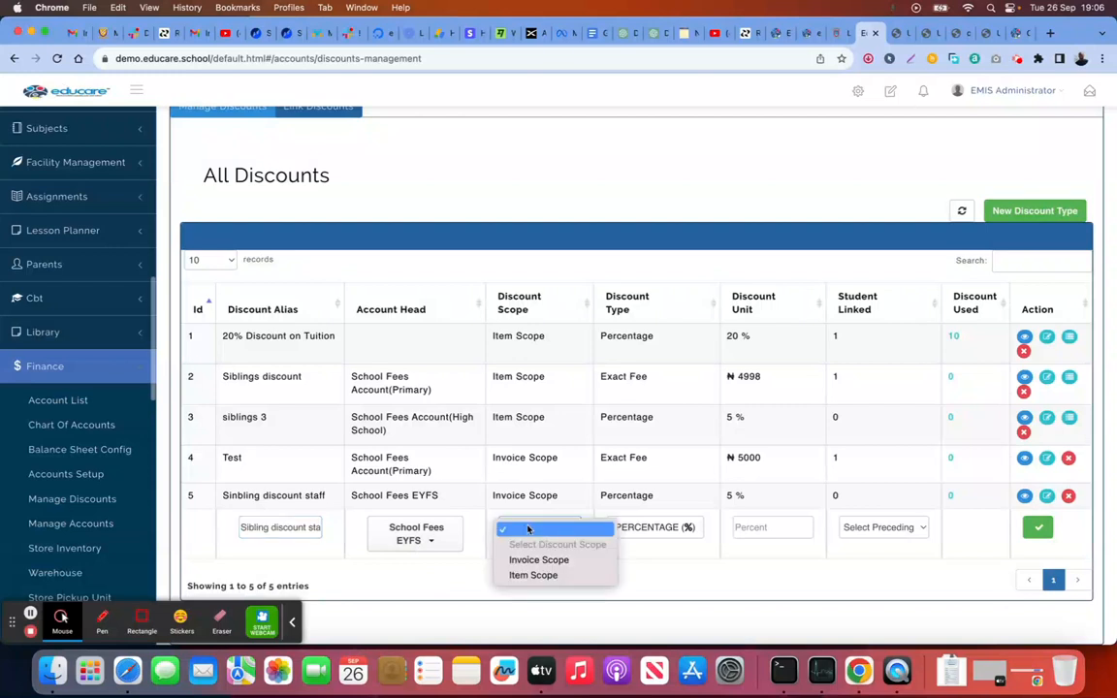
click(534, 576)
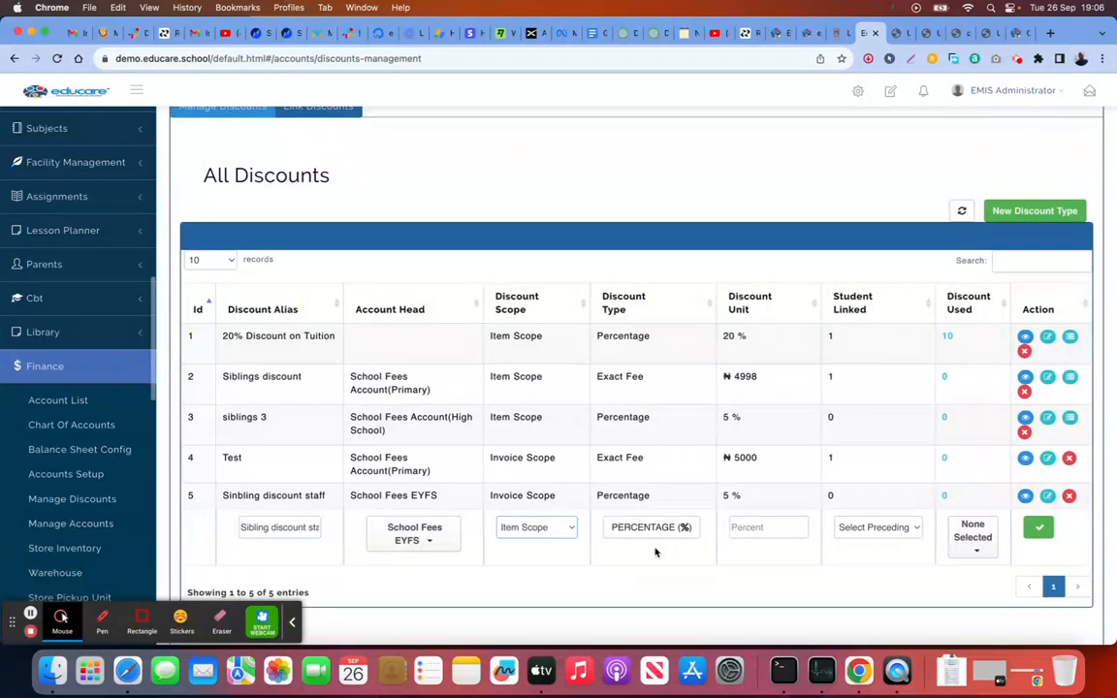
Step: Set the new discount's unit to 10 percent and choose Sinbling discount staff as its preceding discount
click(755, 529)
click(871, 533)
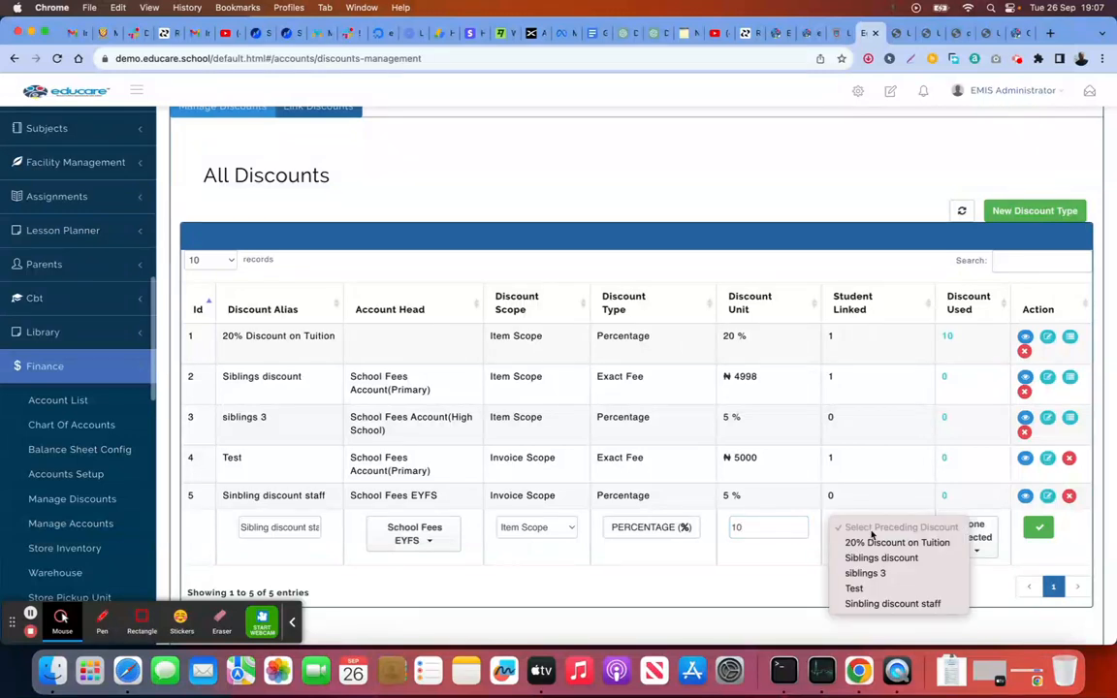
click(878, 603)
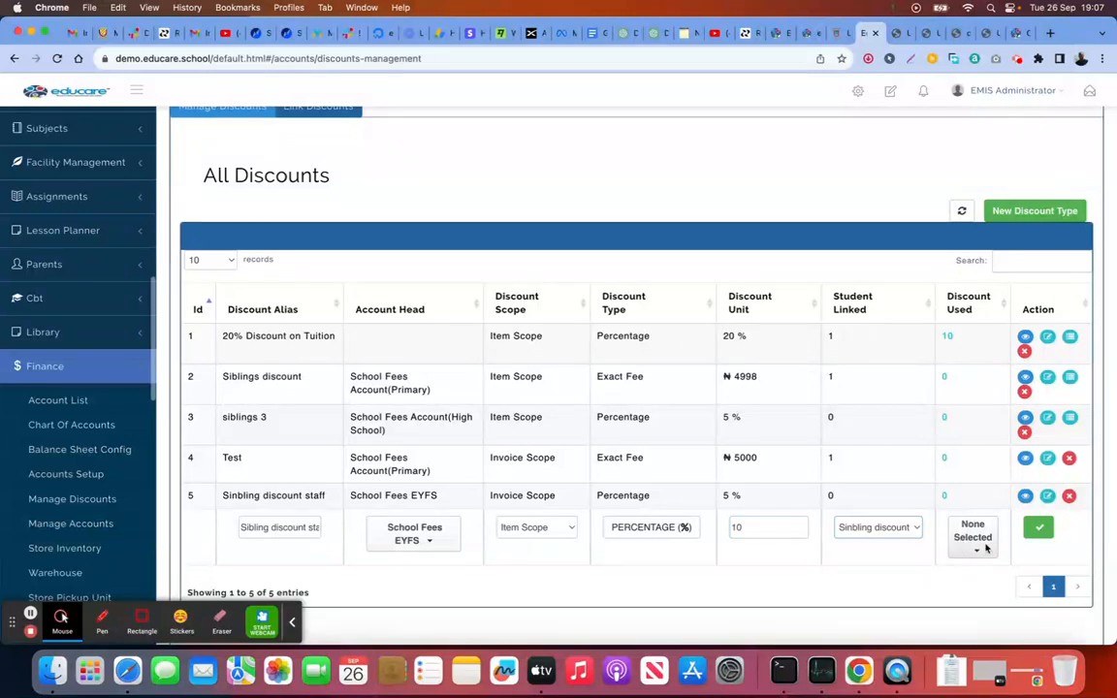
Step: Apply the new discount to the Tuition item and save it
click(976, 554)
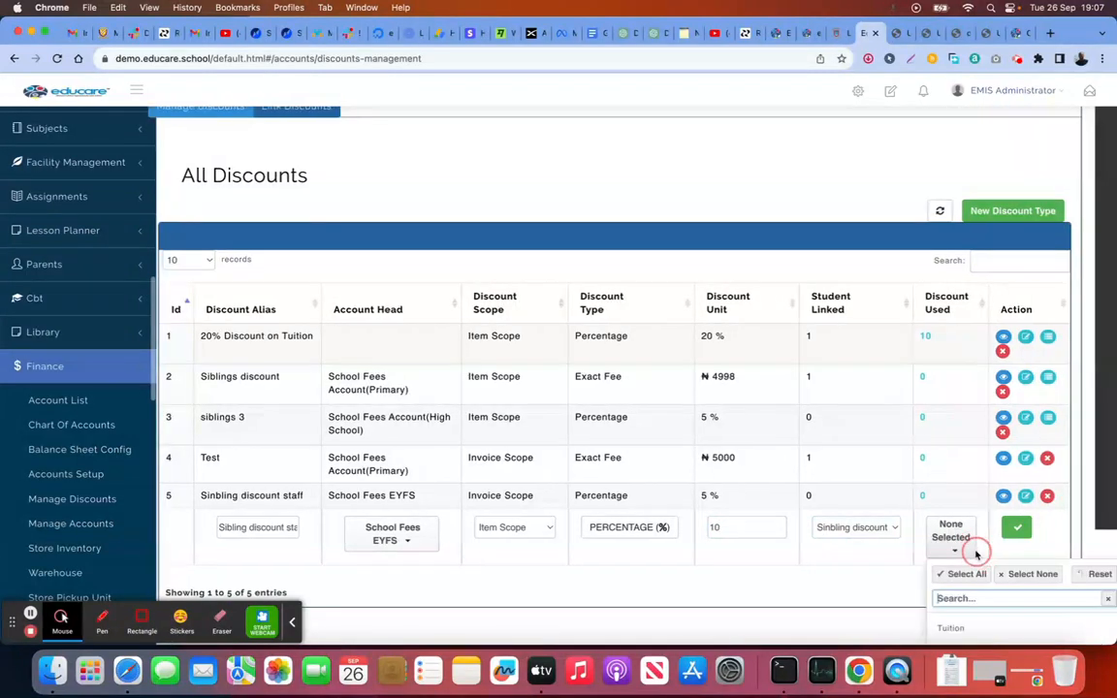
scroll(955, 548, down, 1)
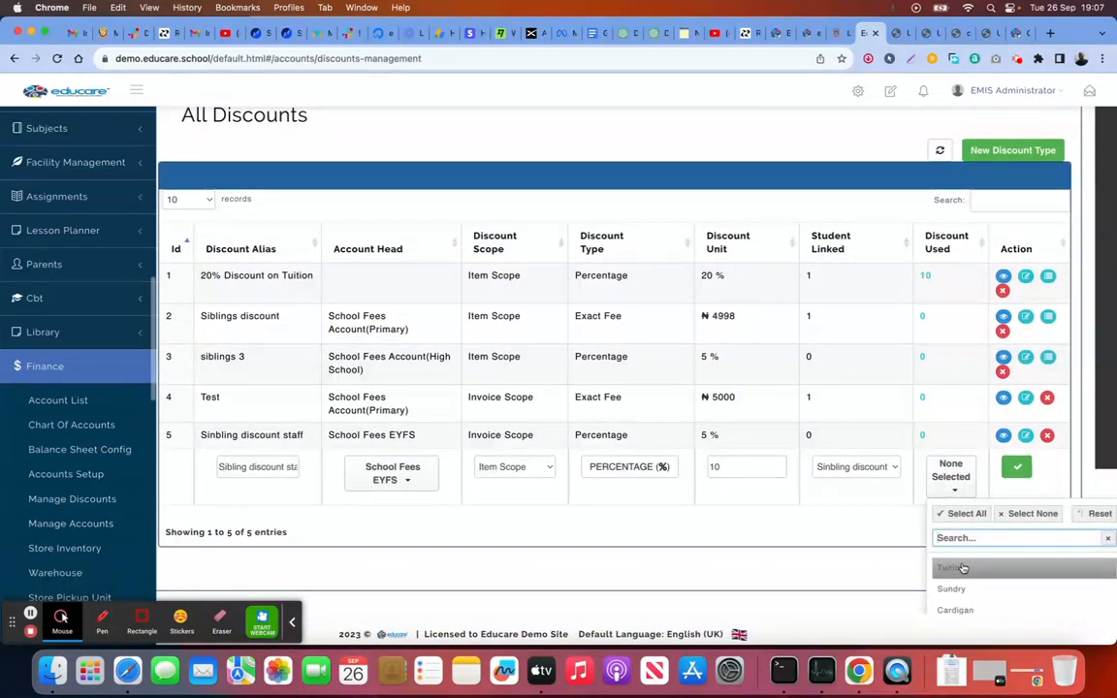
click(962, 568)
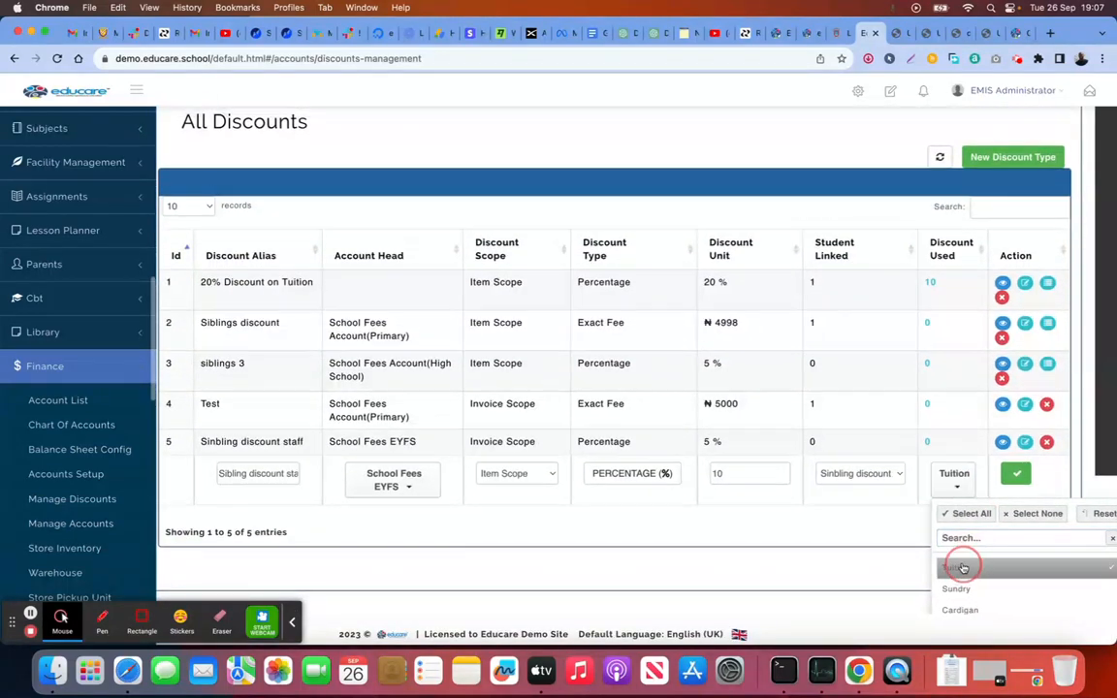
click(890, 562)
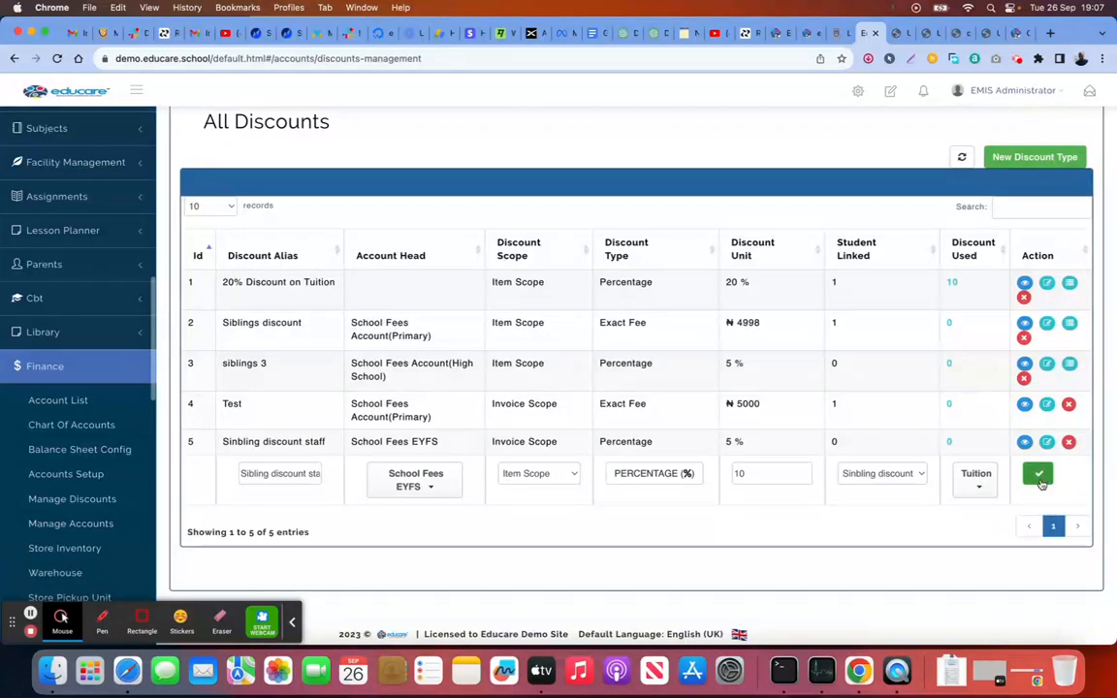
click(1038, 475)
Step: Check the details of Sibling discount staff 2 for linked students, and close them
scroll(753, 400, up, 1)
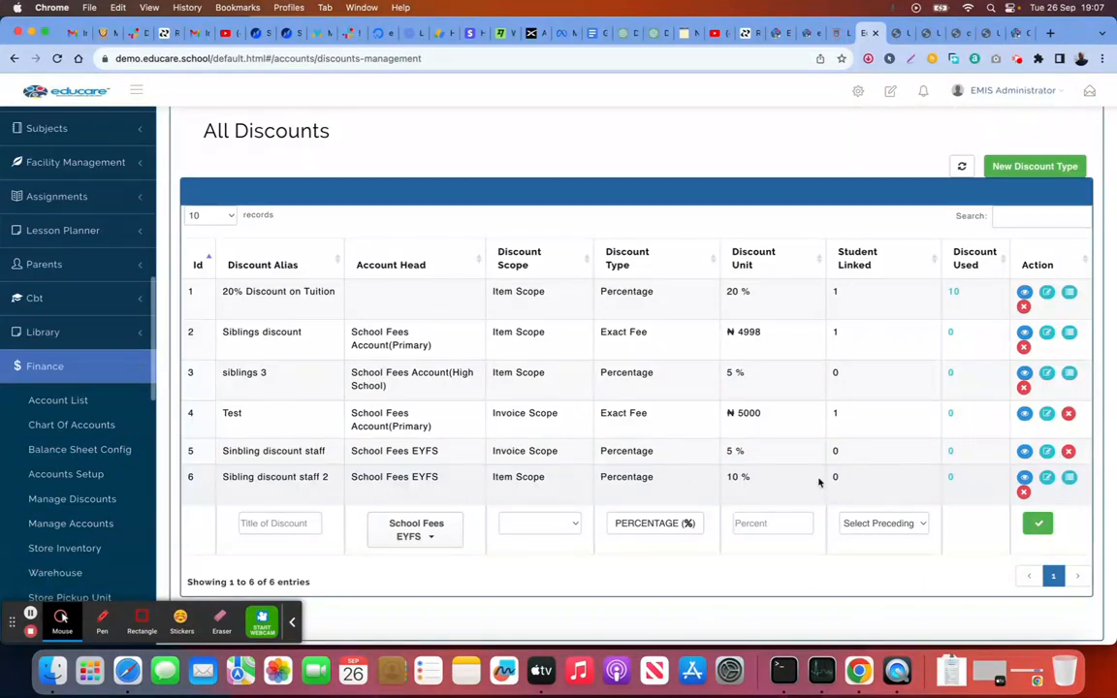
click(1023, 477)
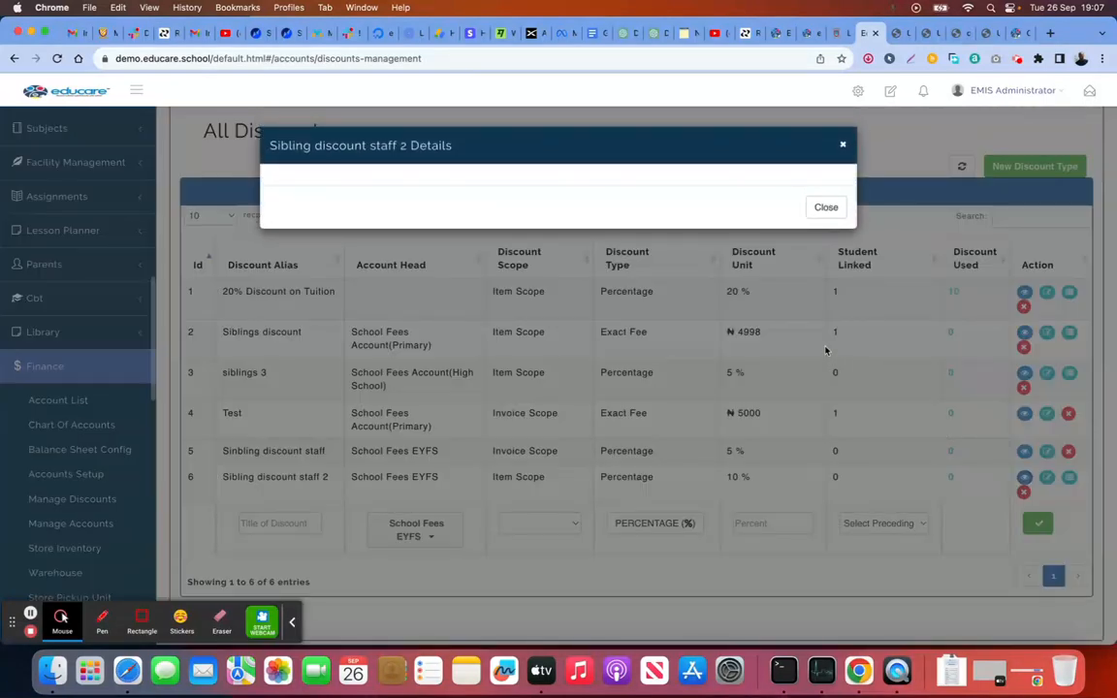
click(826, 208)
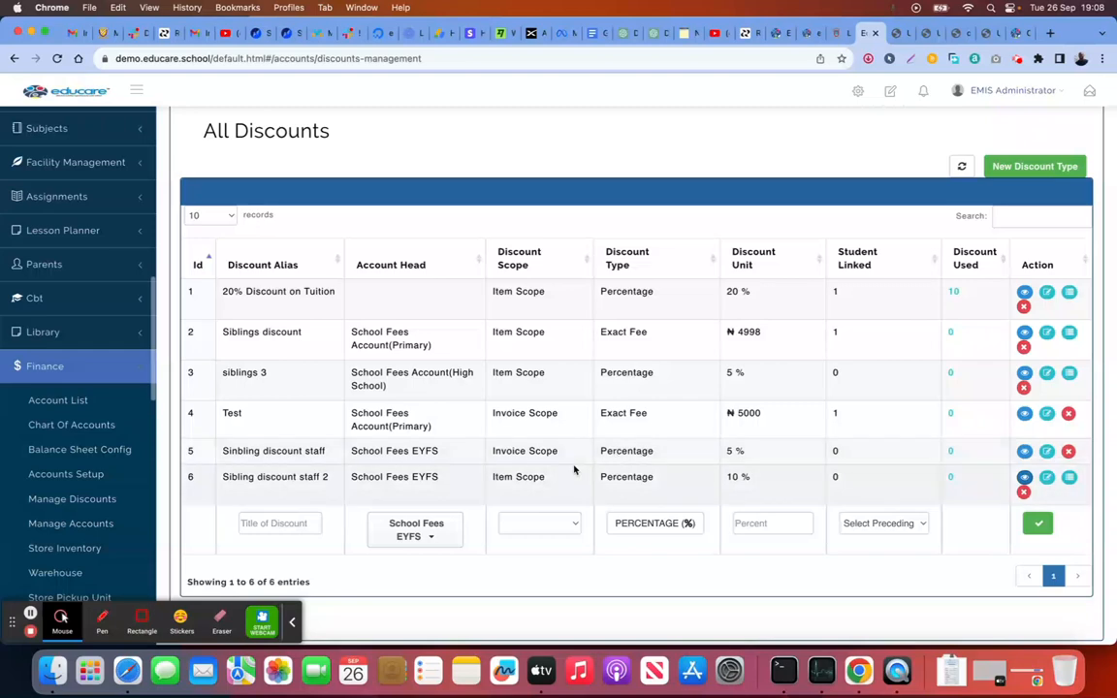
Step: Start linking a discount to students, choosing the Educare EYFS school and the Sibling discount staff 2 discount
scroll(538, 434, up, 3)
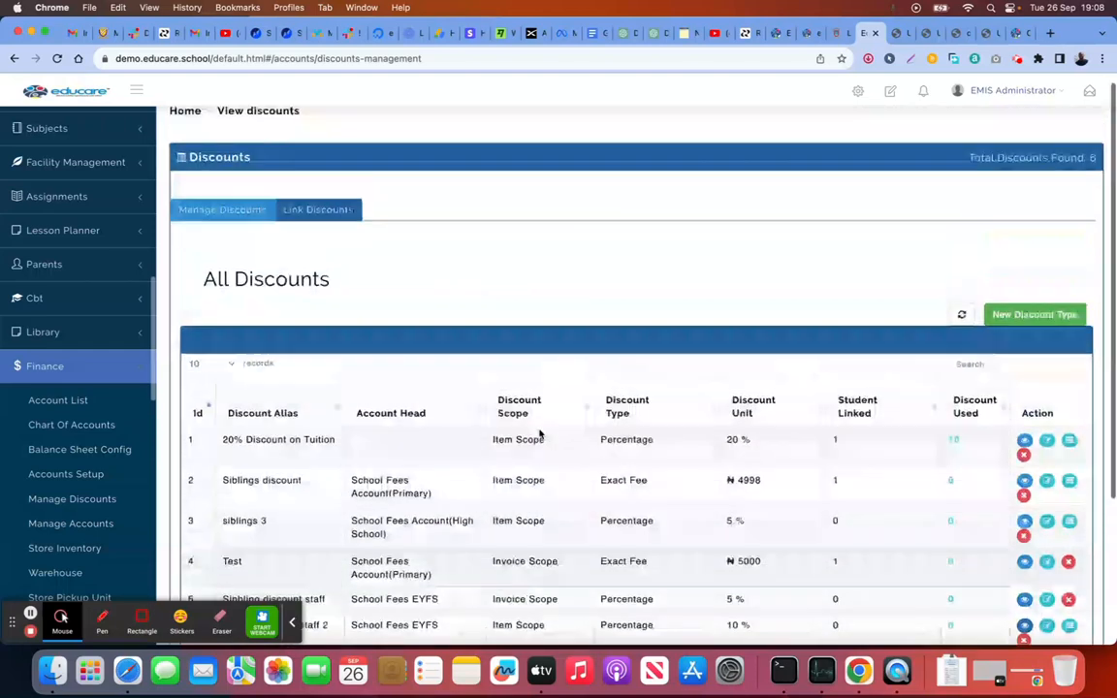
click(316, 220)
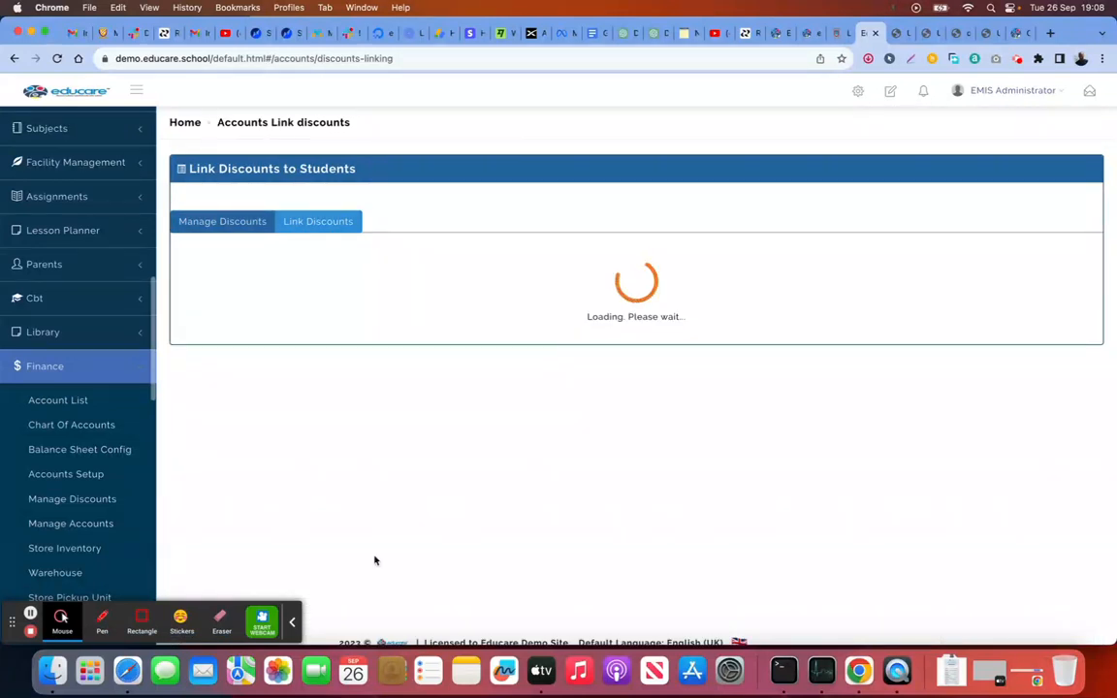
click(293, 625)
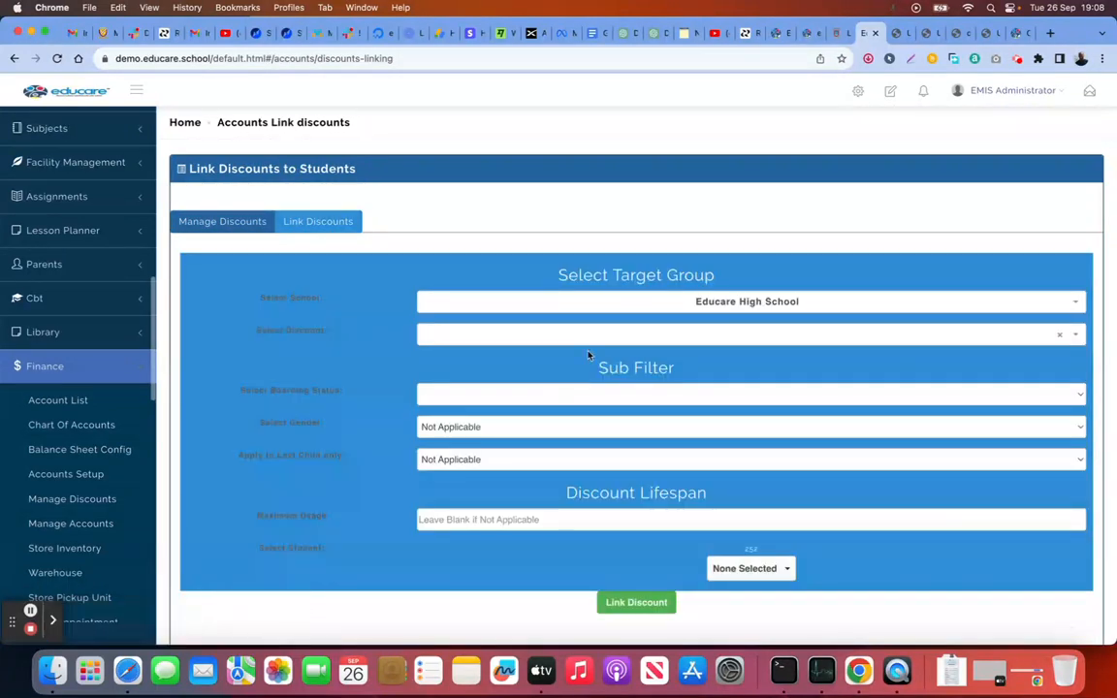
click(602, 301)
click(541, 397)
click(613, 344)
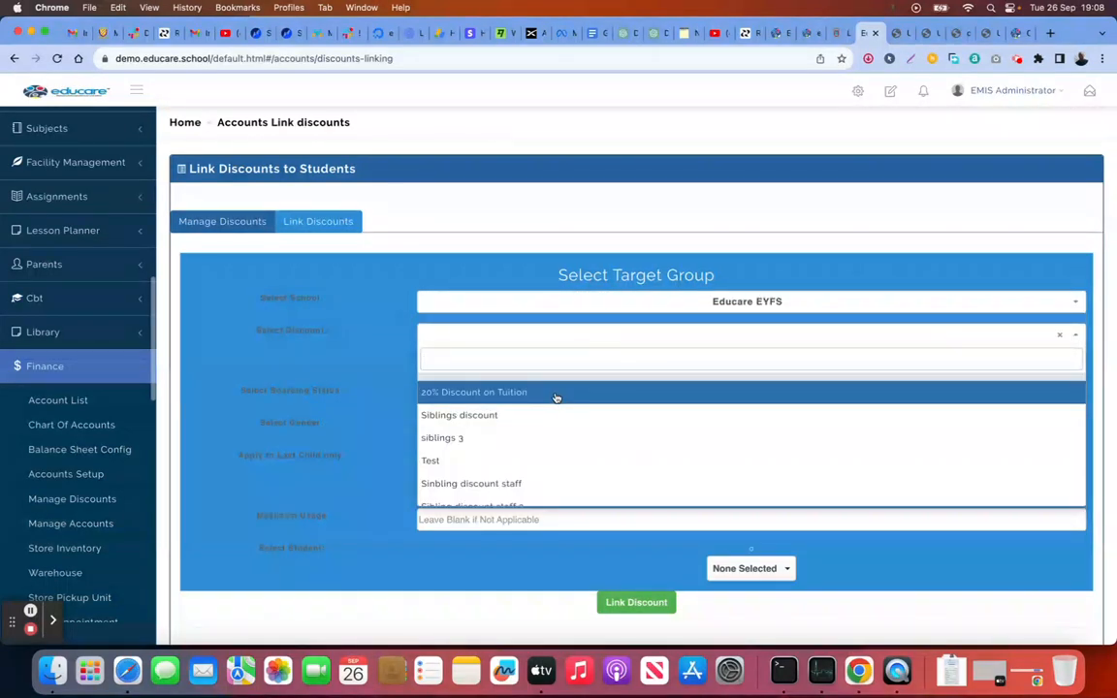
scroll(538, 434, down, 1)
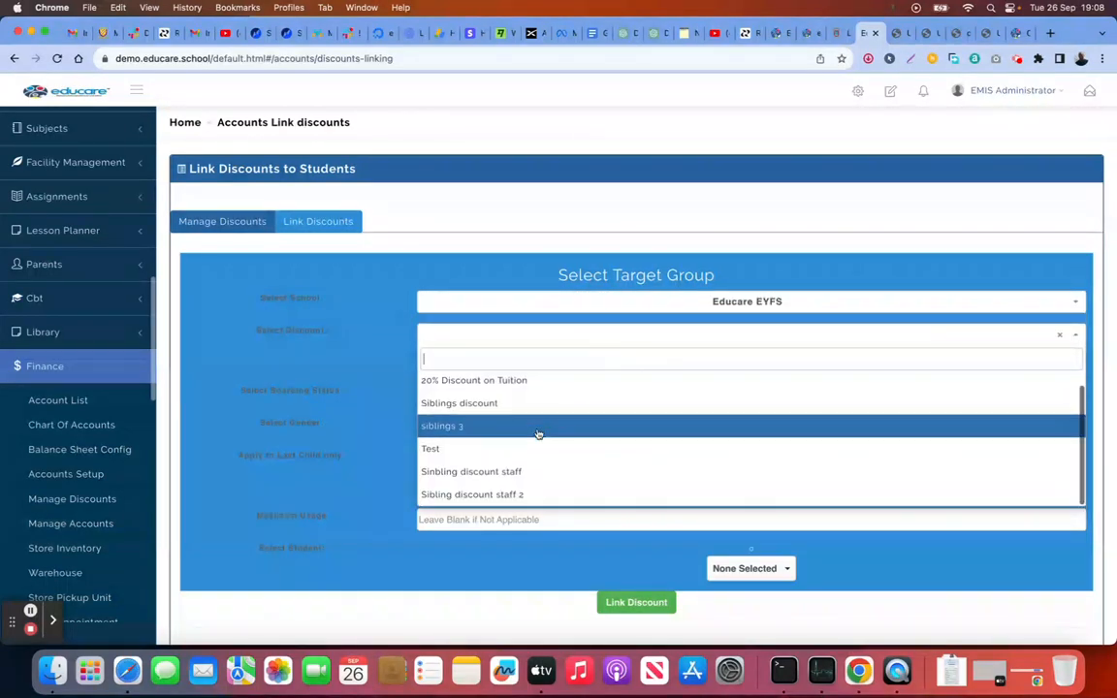
click(526, 496)
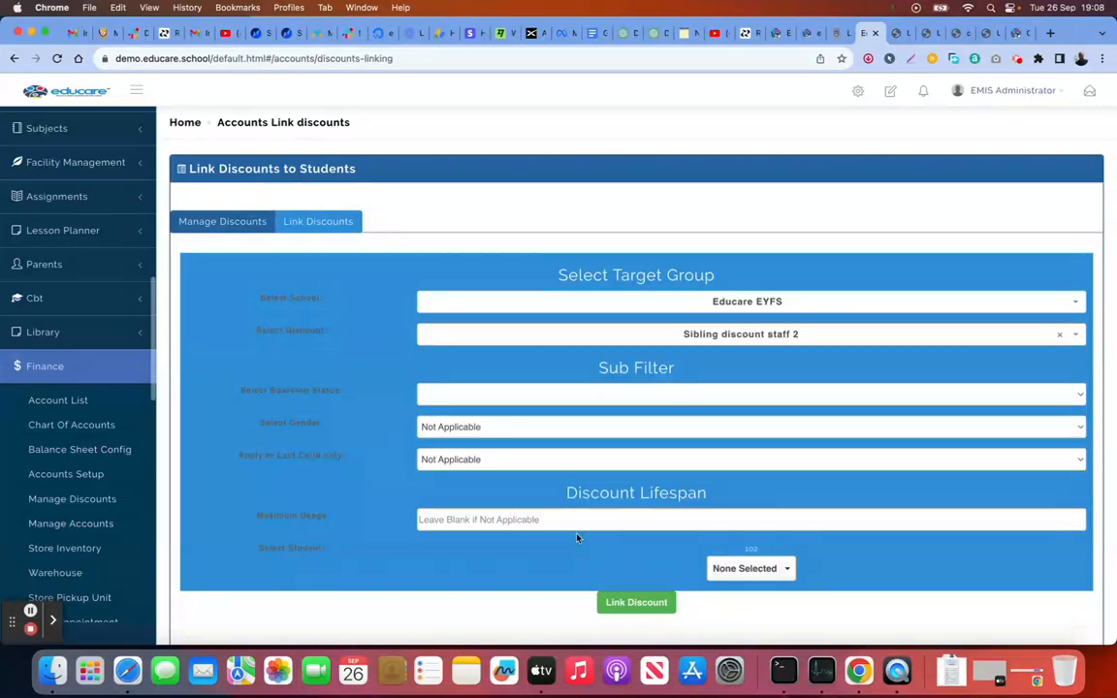
Step: Try a maximum usage of 3 for the discount link, and clear the value again
scroll(742, 494, down, 2)
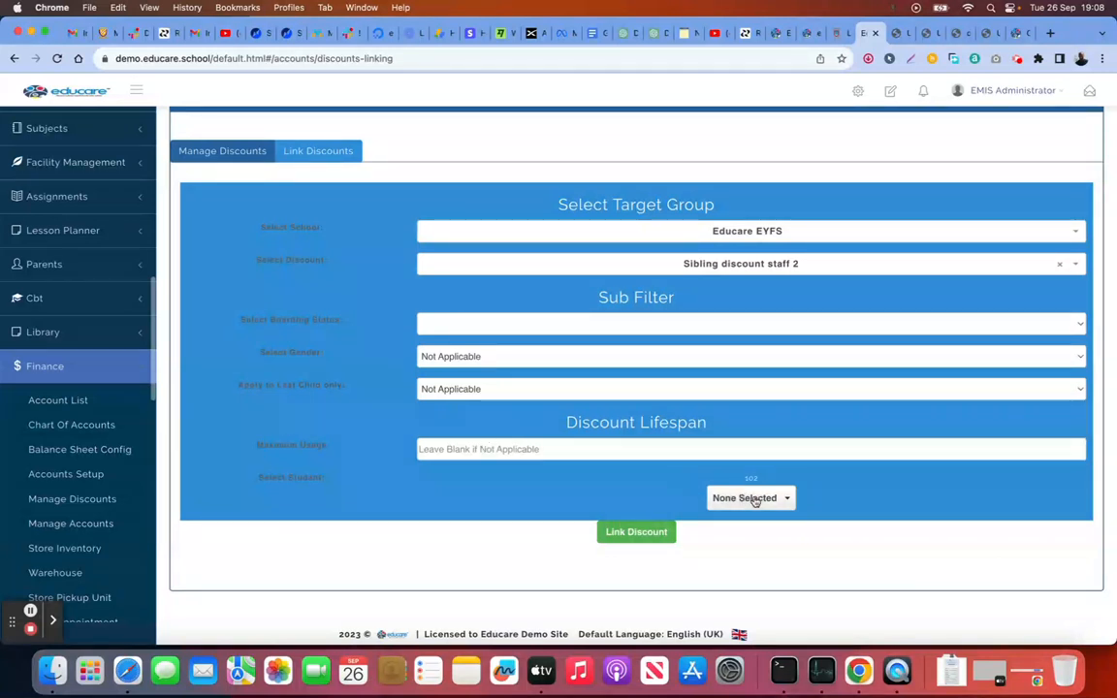
click(520, 449)
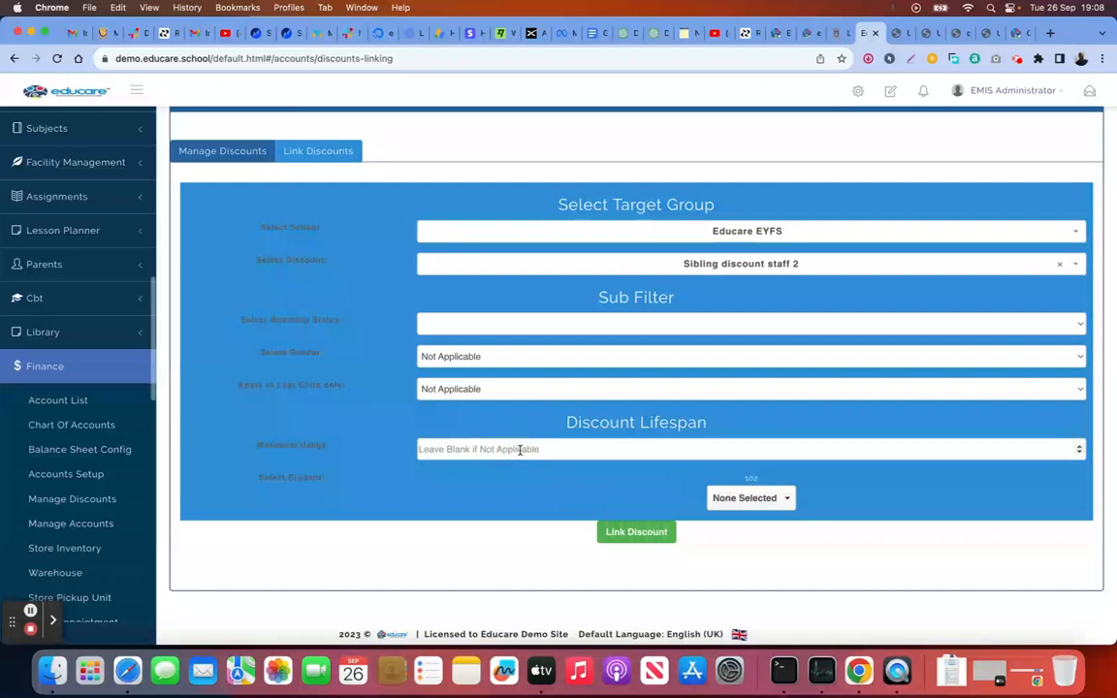
text(3)
key(BackSpace)
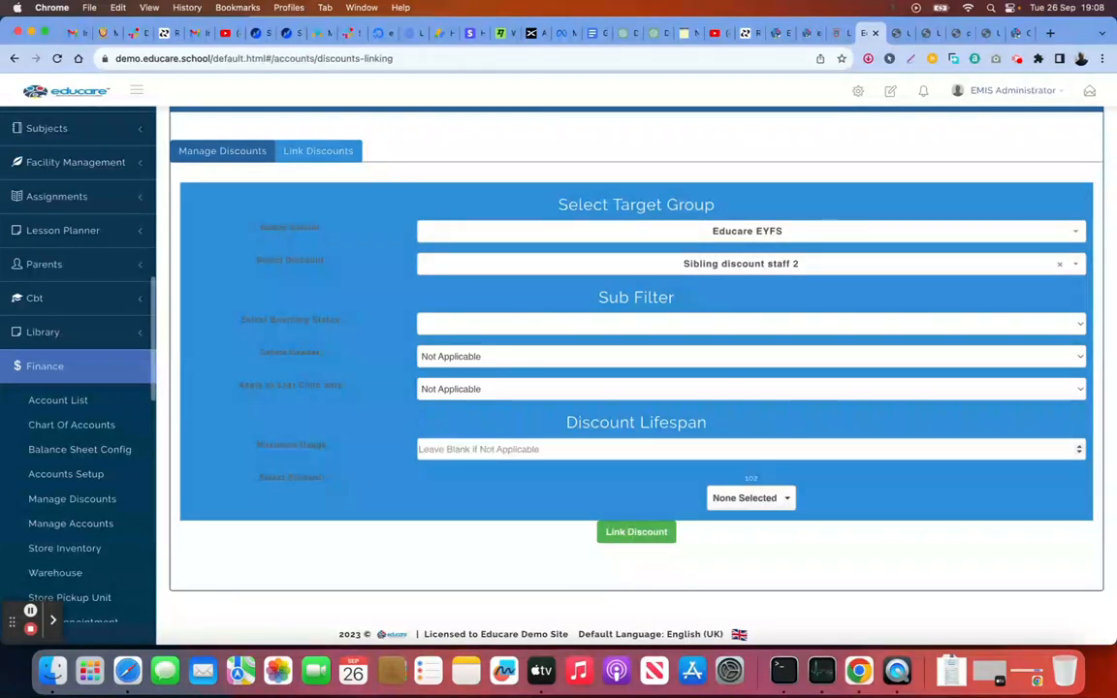
Step: Select the first two students in the list and link them to Sibling discount staff 2
click(784, 498)
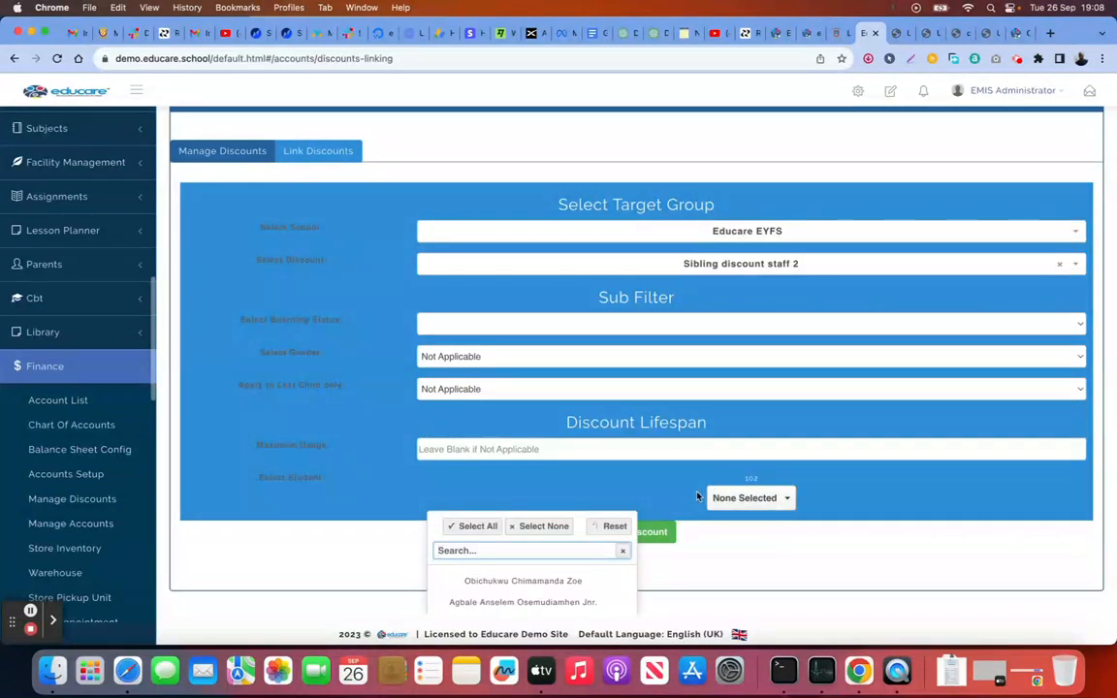
click(540, 581)
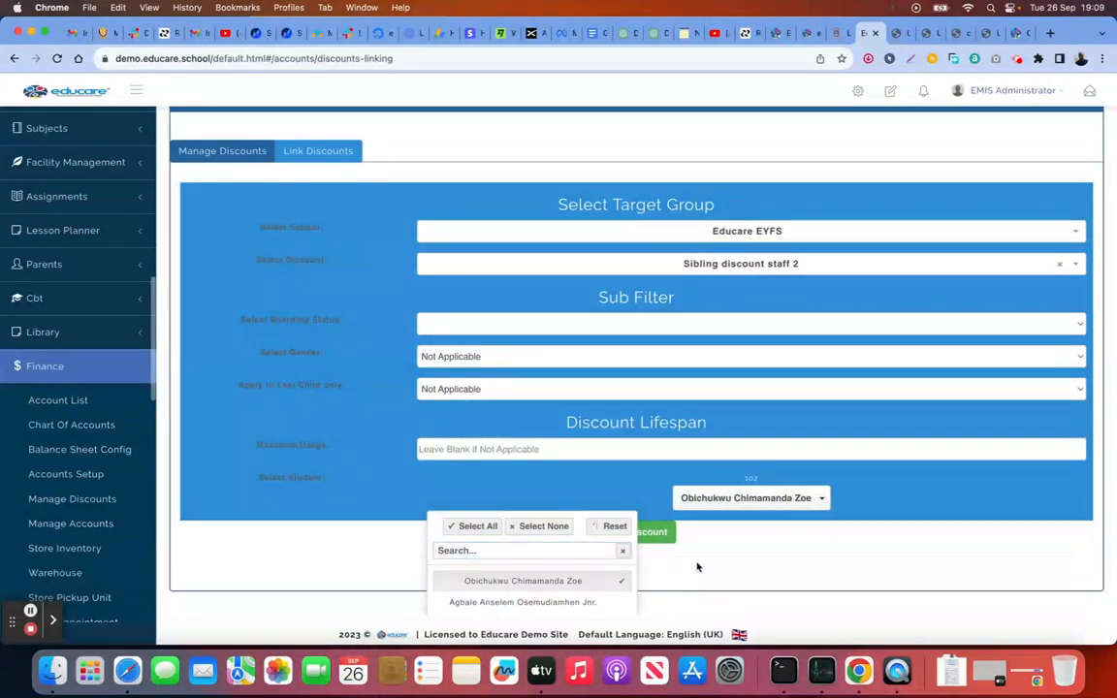
click(581, 602)
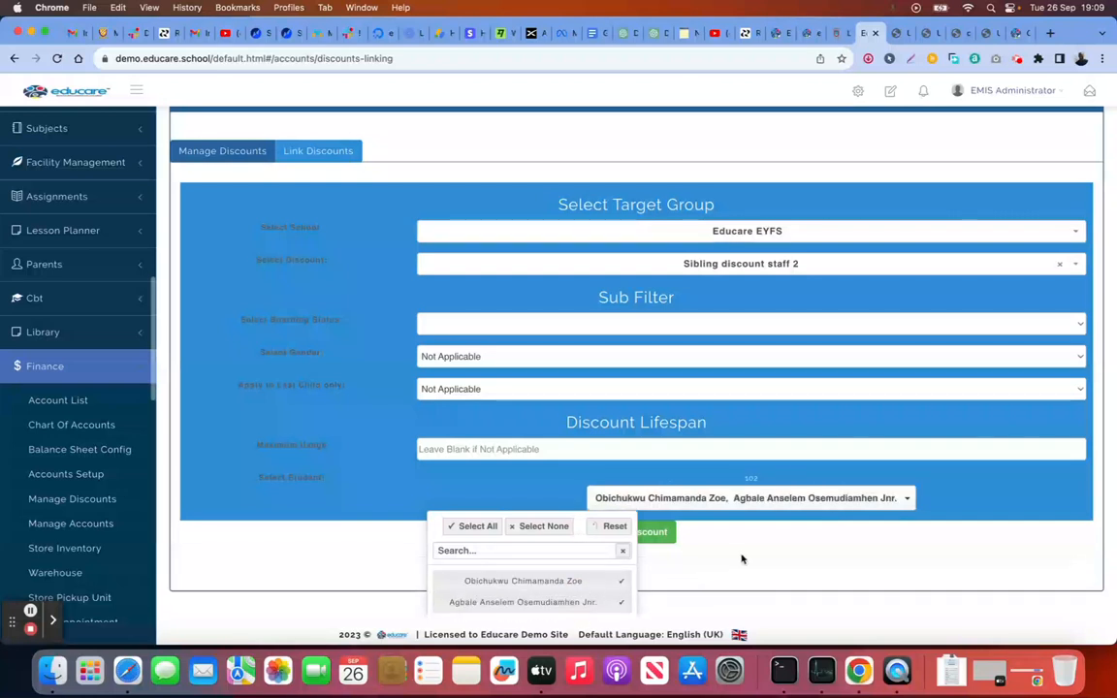
click(743, 559)
click(652, 537)
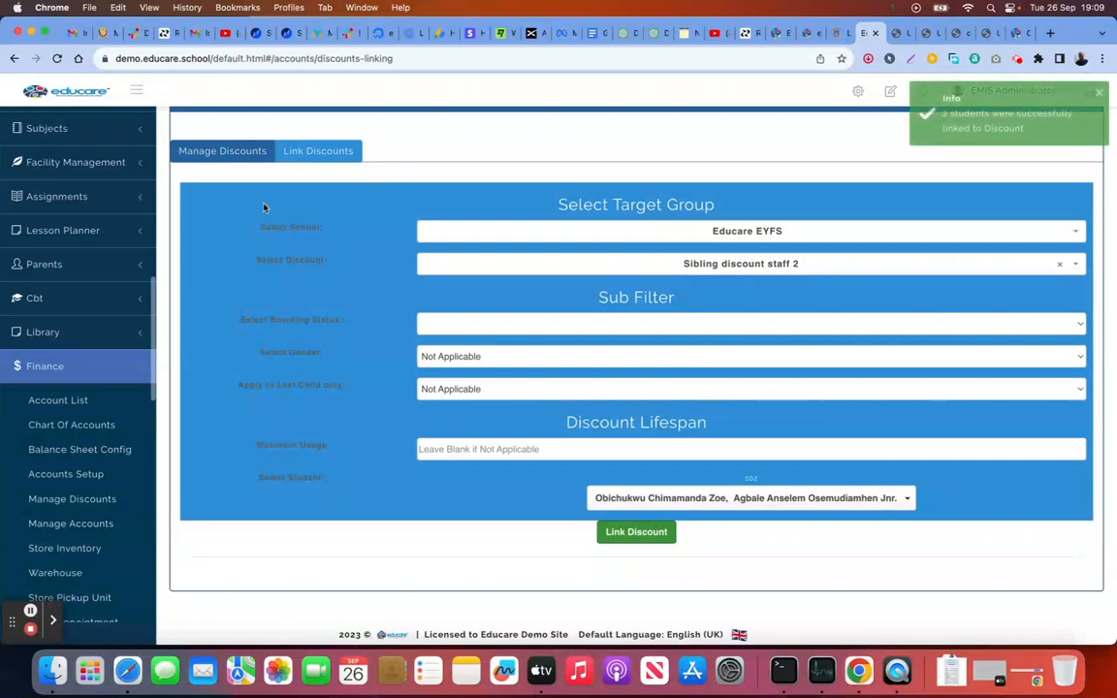
Step: Return to the discounts list and review the students linked to Sibling discount staff 2, closing the details when done
click(215, 153)
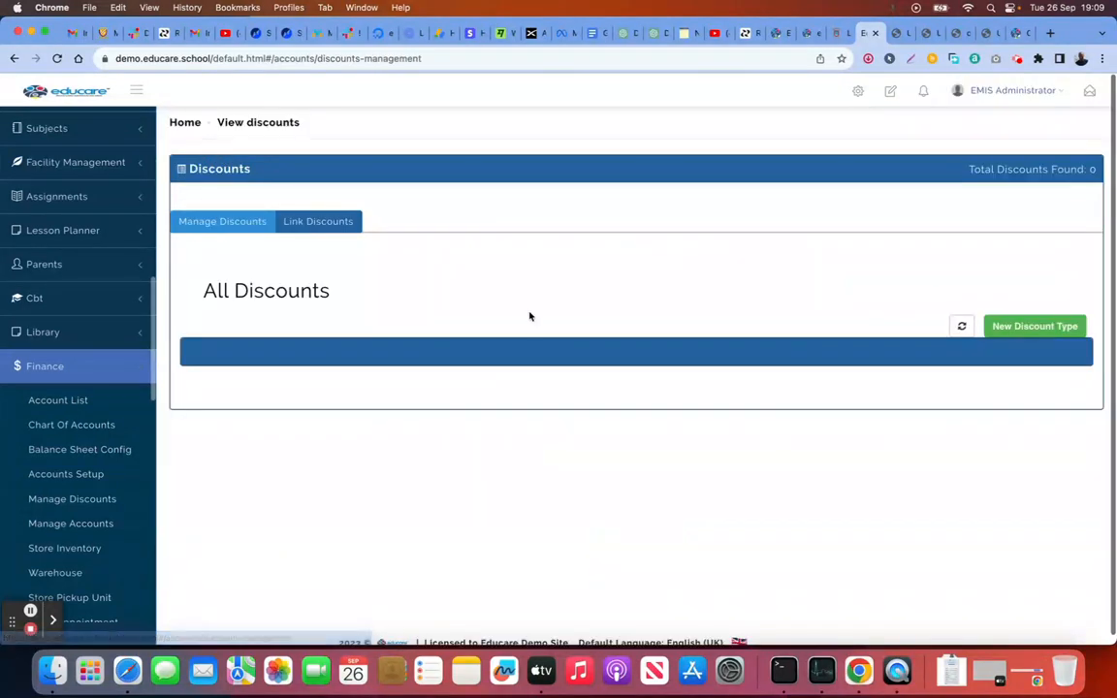
scroll(762, 453, down, 3)
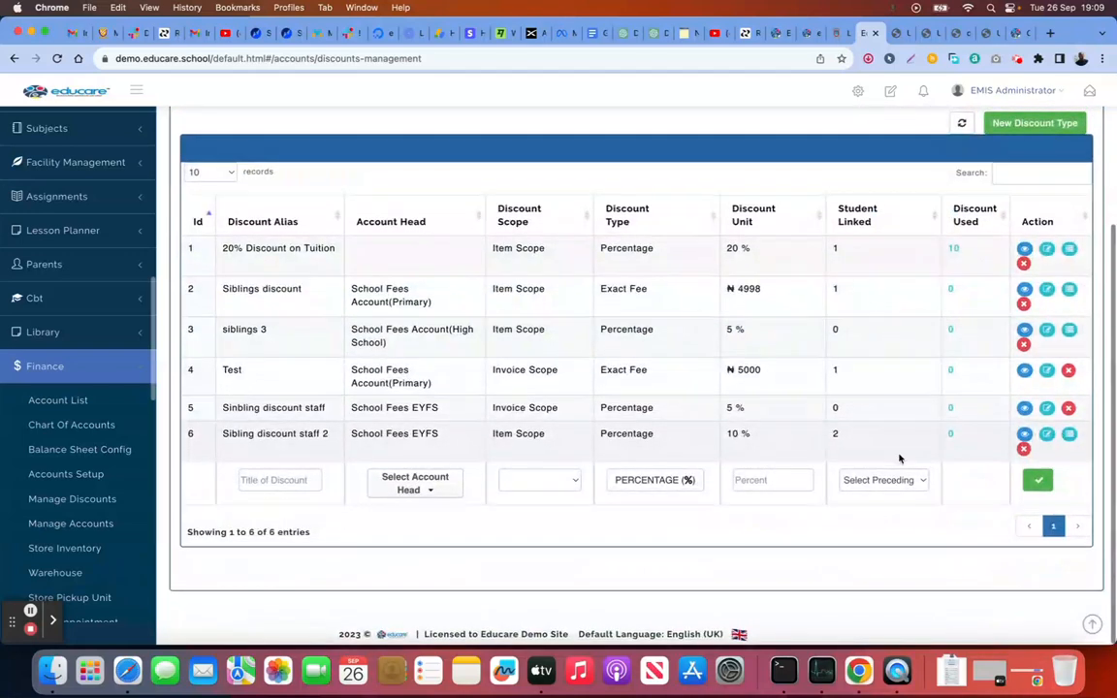
click(1024, 434)
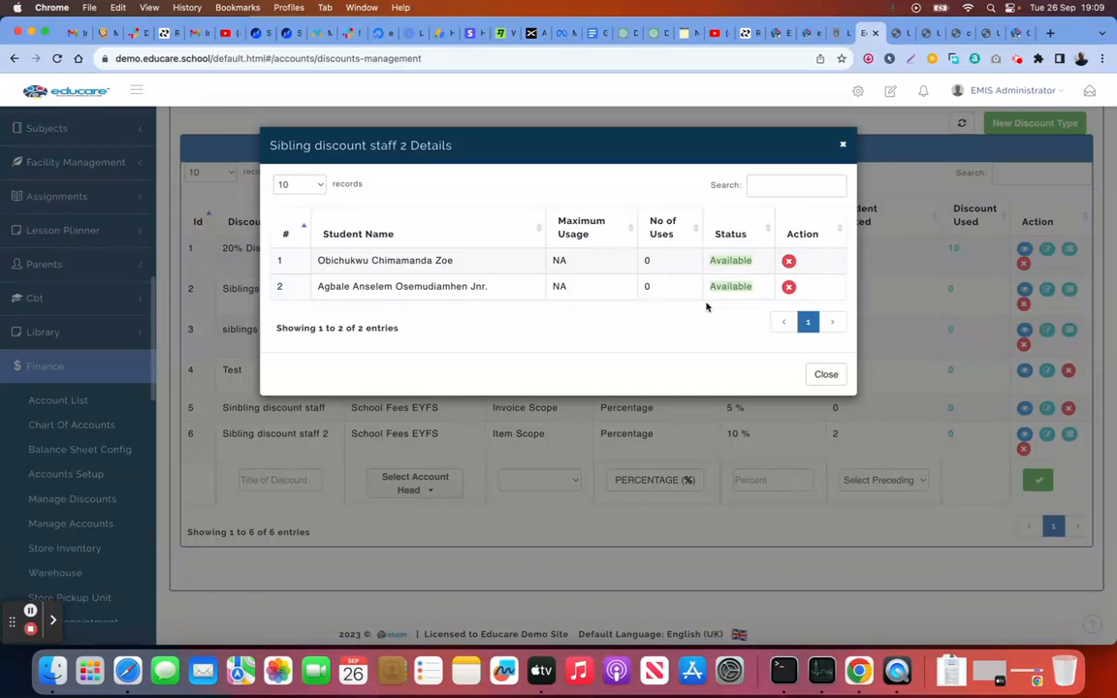
click(824, 375)
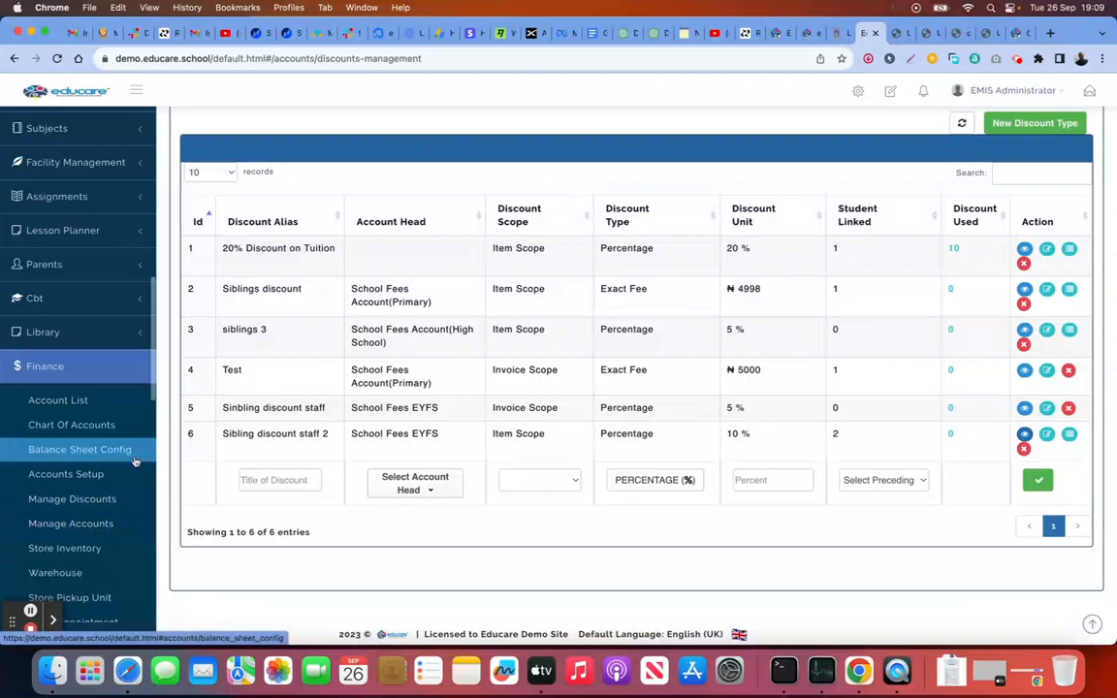
Step: Open the School Fees Account(Primary) account head for account management
click(83, 524)
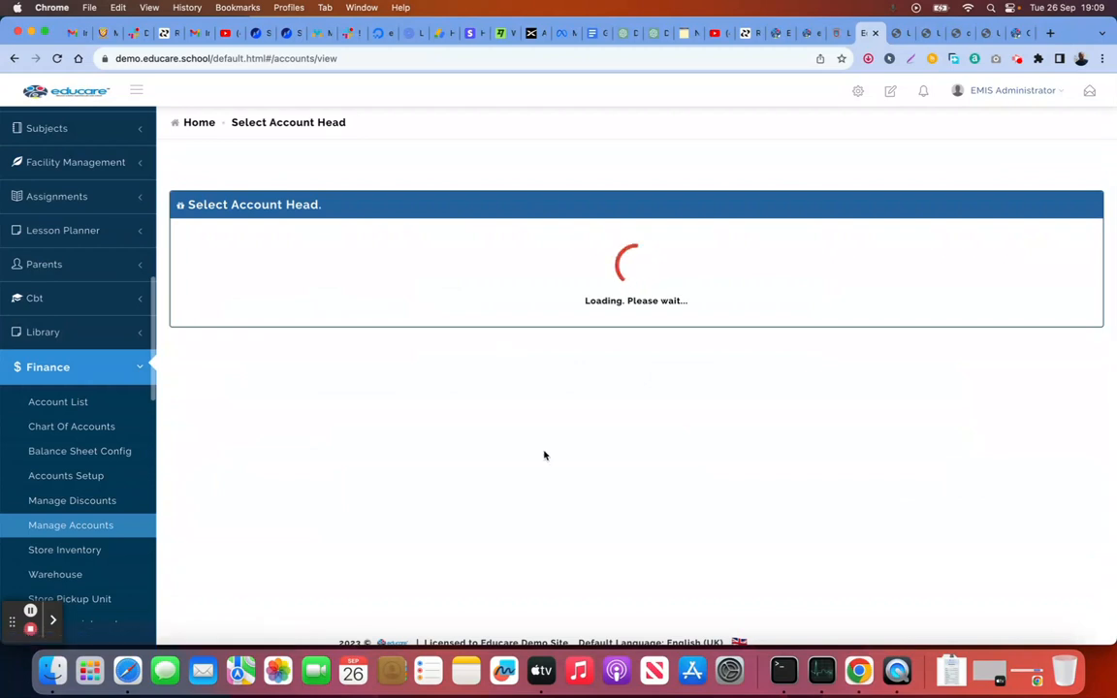
scroll(544, 451, down, 1)
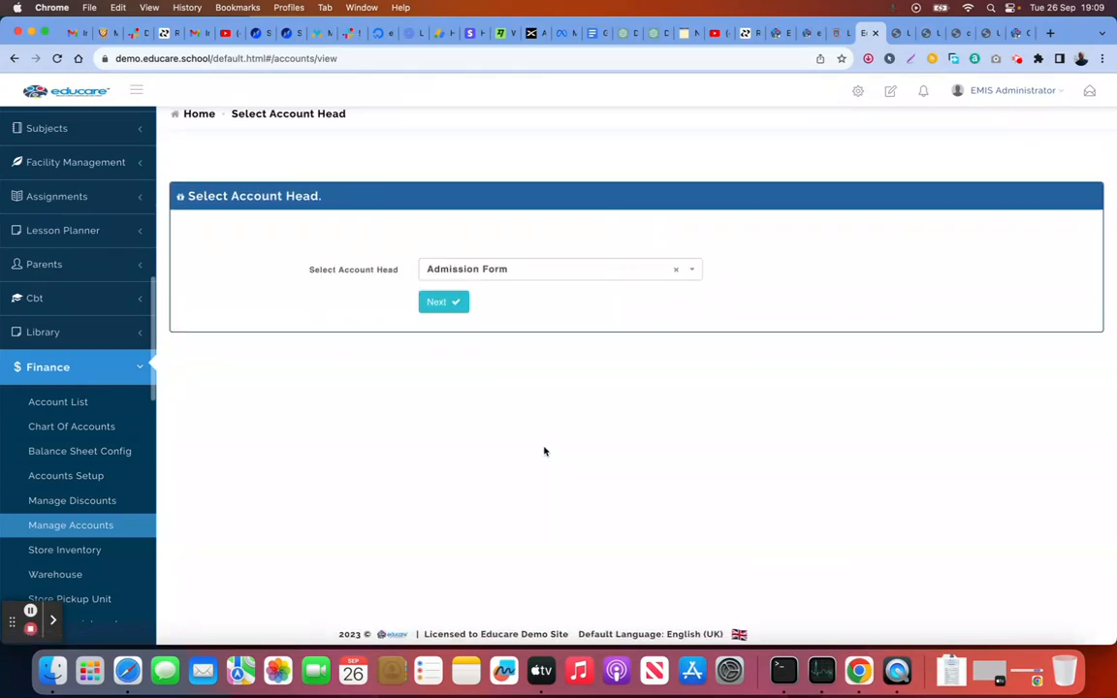
click(485, 270)
scroll(514, 393, down, 3)
scroll(527, 353, up, 4)
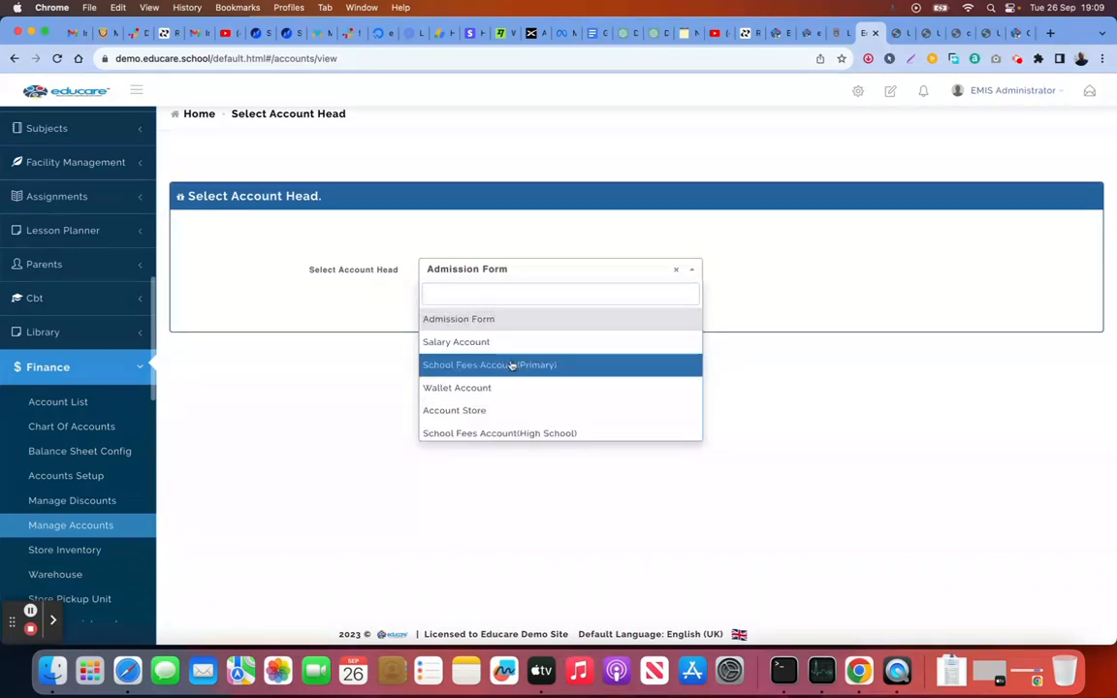
click(511, 364)
click(444, 303)
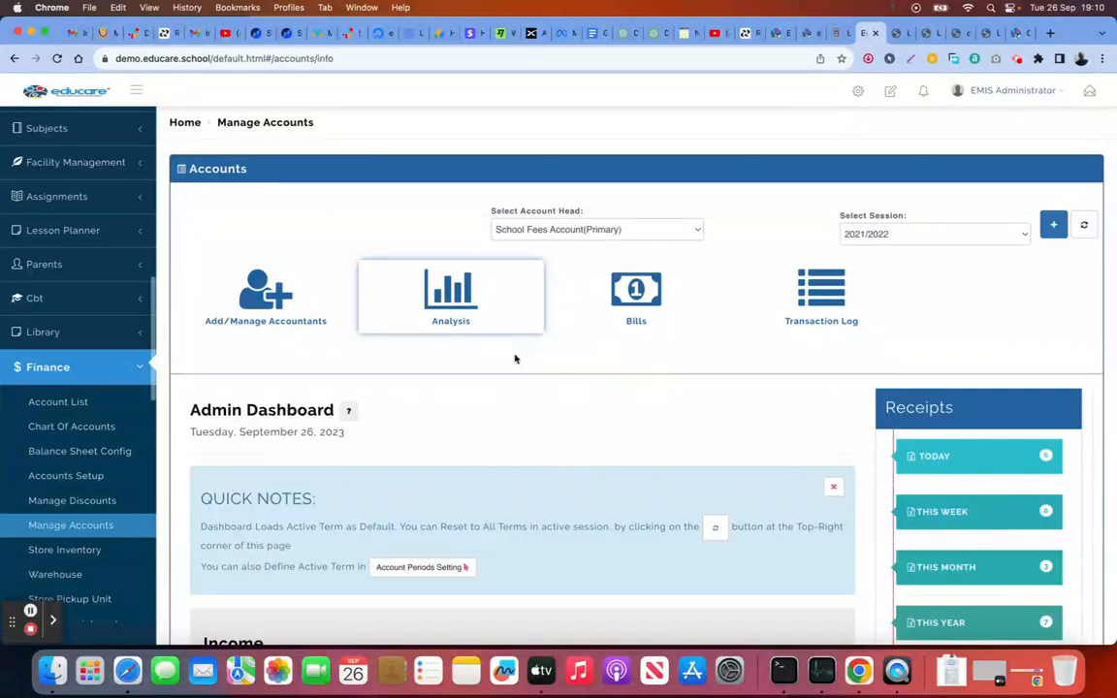
Step: Examine the payment confirmation options for the unpaid Year 7 IVY invoice in the student list, and close them without confirming a payment
scroll(515, 359, down, 10)
scroll(517, 358, down, 2)
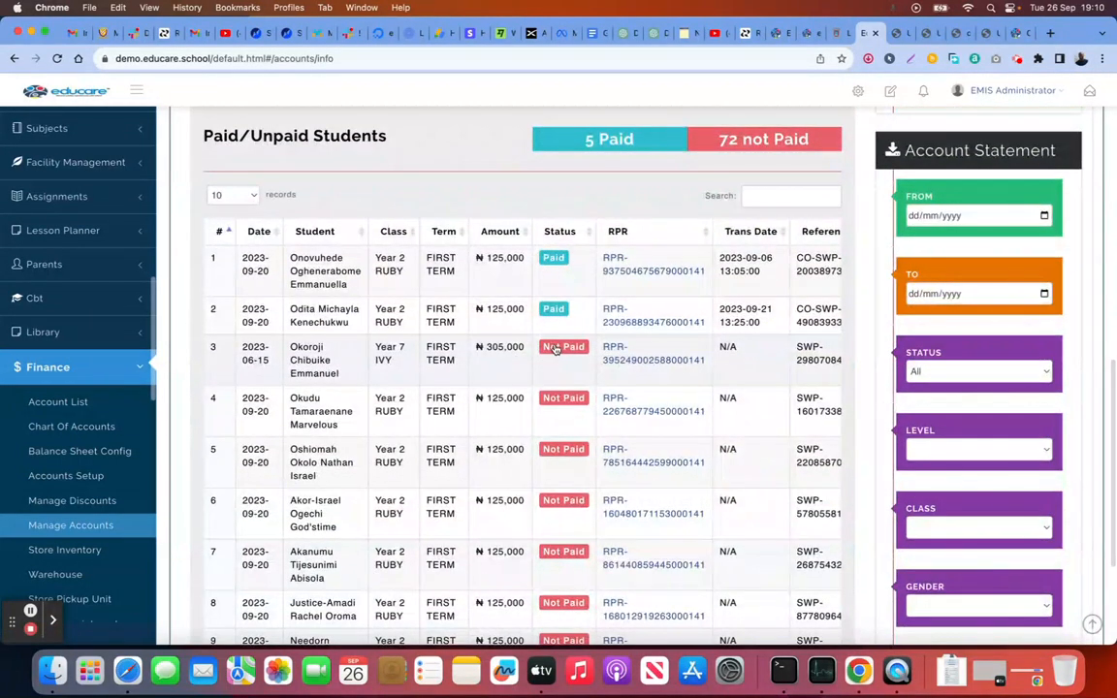
click(557, 348)
scroll(402, 356, down, 5)
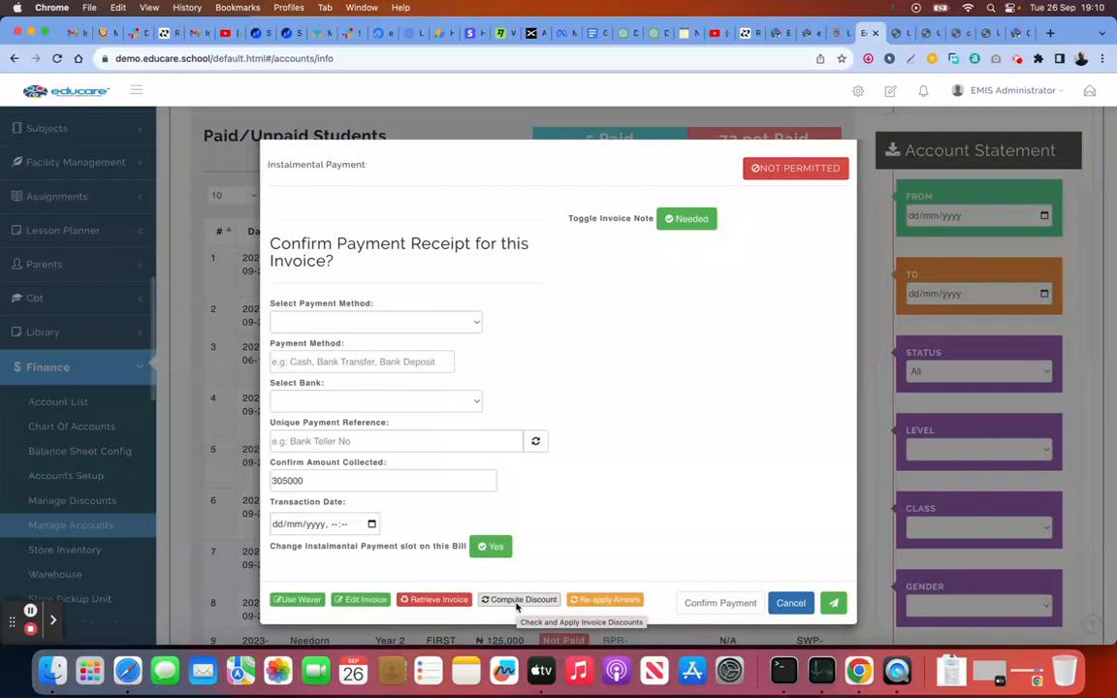
click(785, 604)
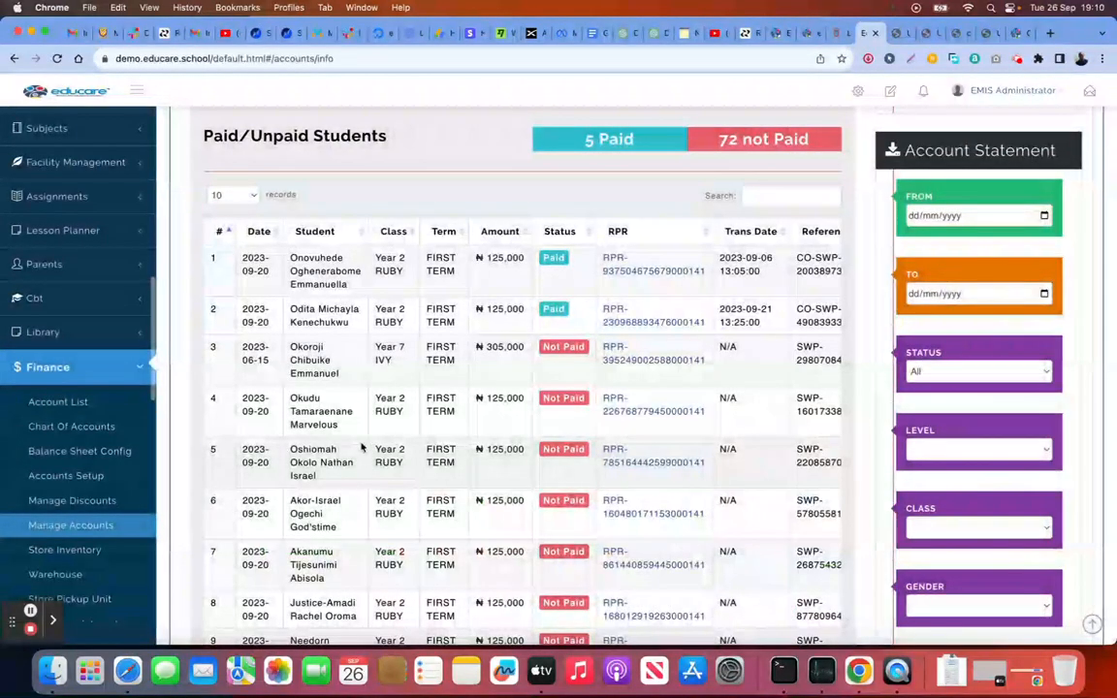
scroll(361, 446, up, 5)
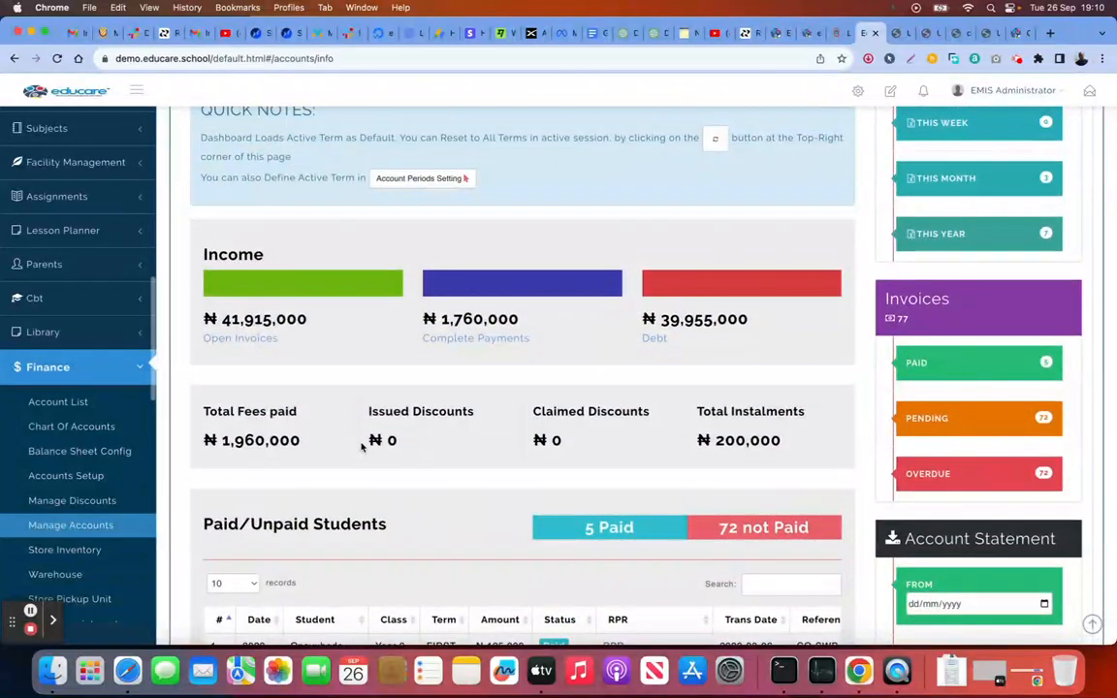
scroll(362, 446, up, 4)
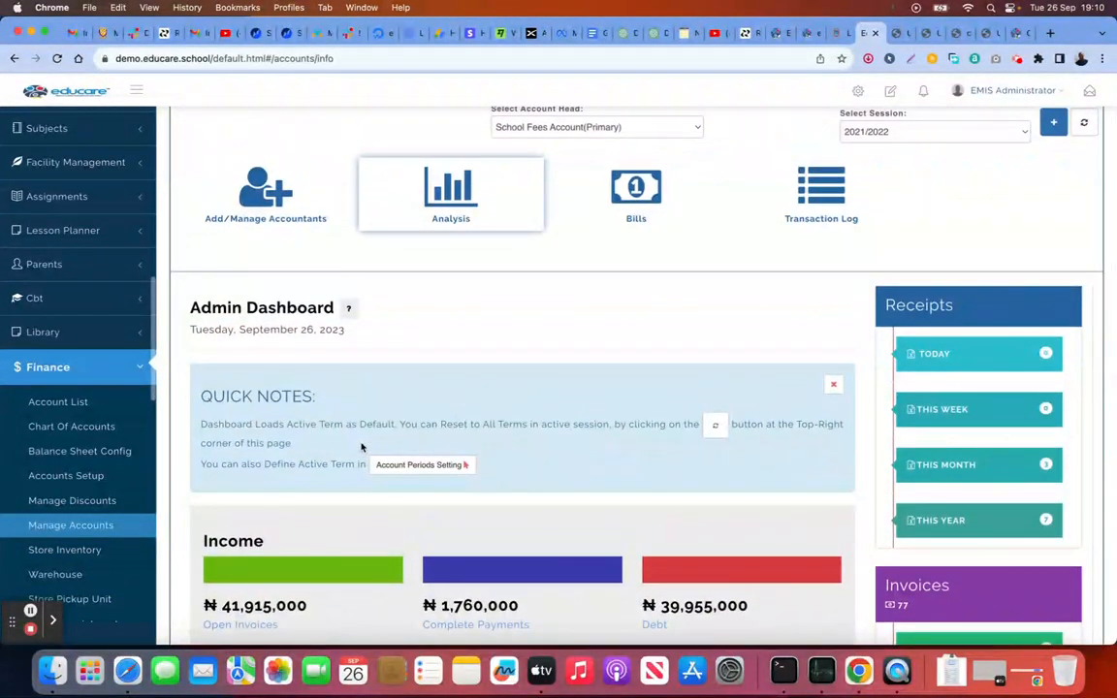
scroll(362, 446, up, 1)
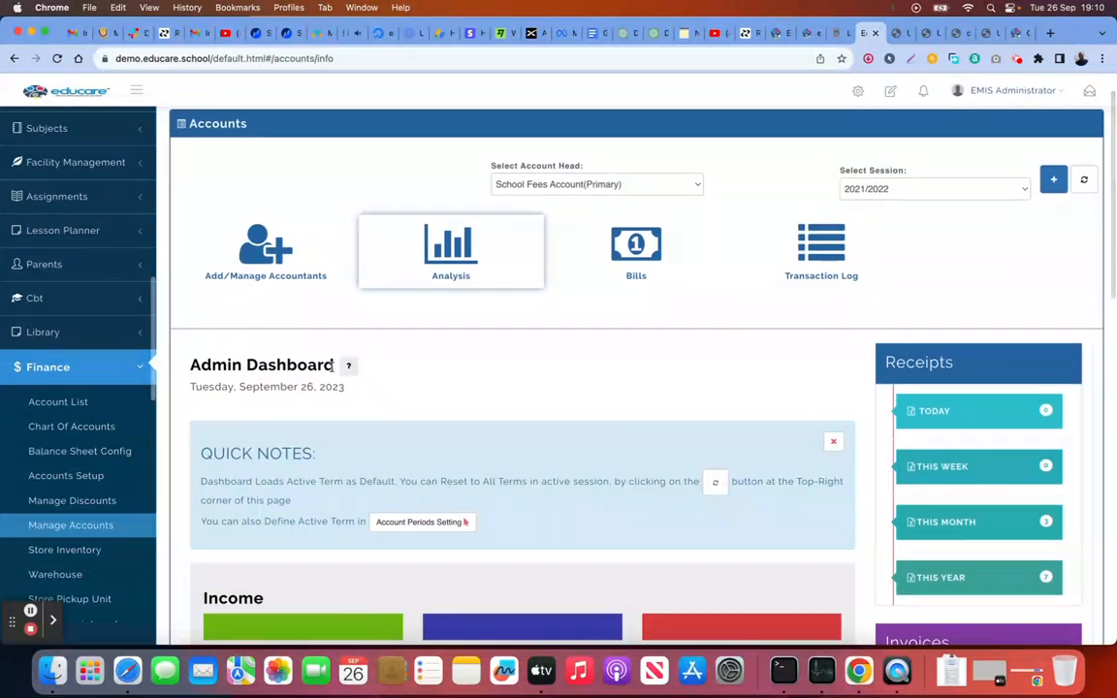
Step: Retrieve the unpaid Year 7 IVY invoice of ₦305,000, close its invoice page and check the updated list of paid and unpaid students
scroll(536, 415, down, 10)
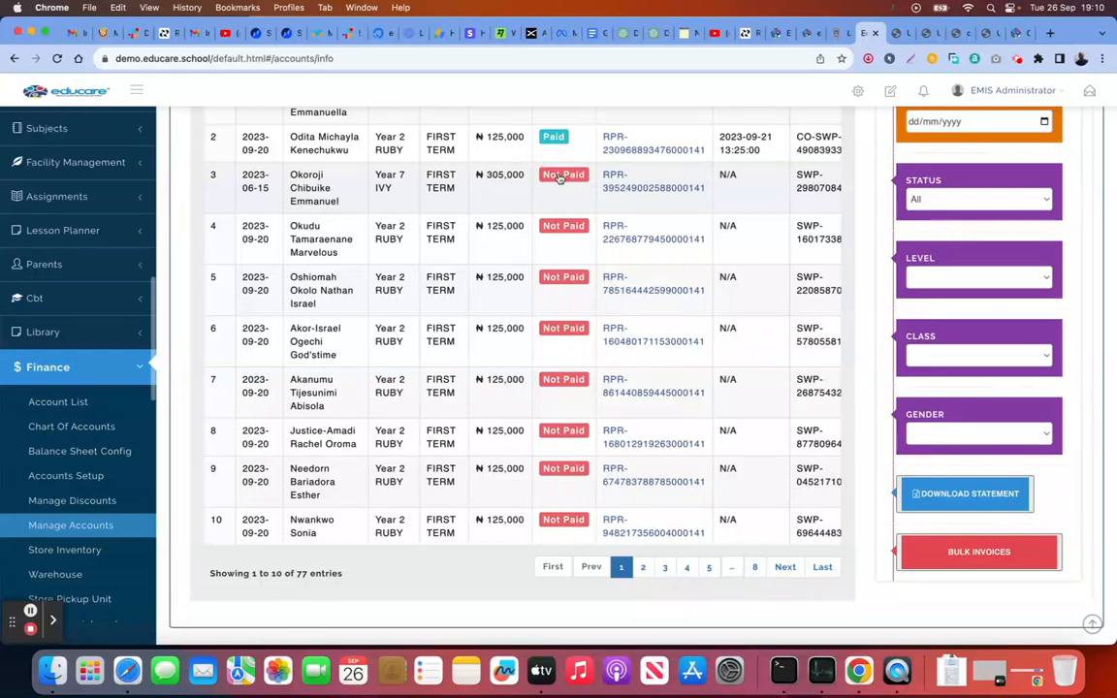
click(559, 178)
scroll(560, 331, down, 5)
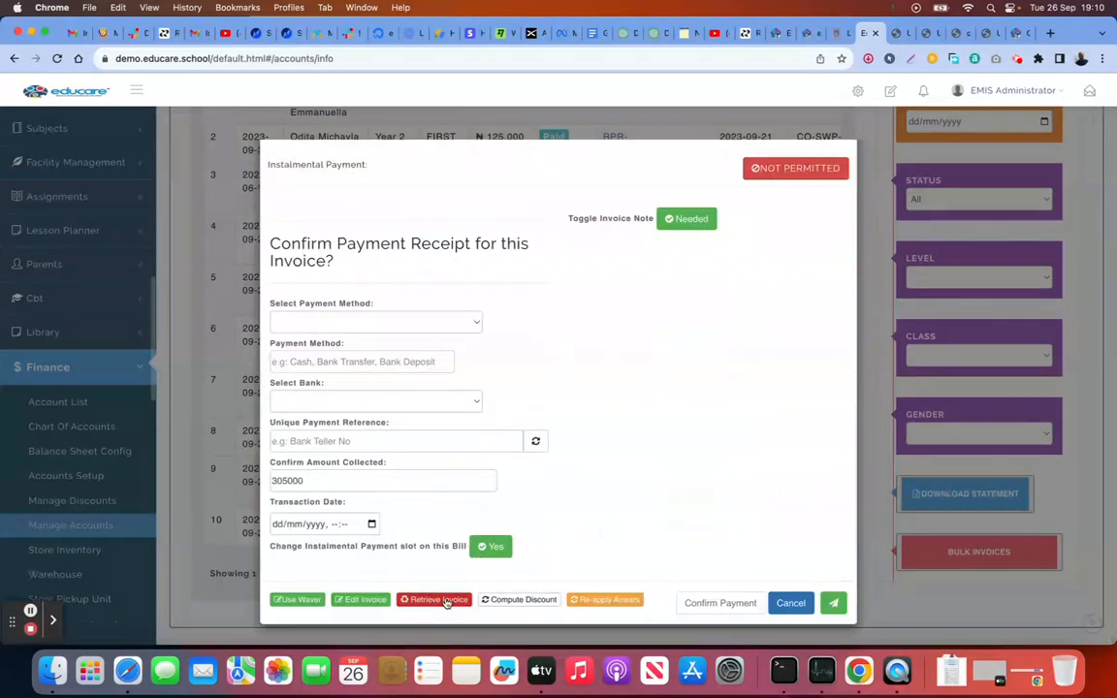
click(442, 600)
click(531, 425)
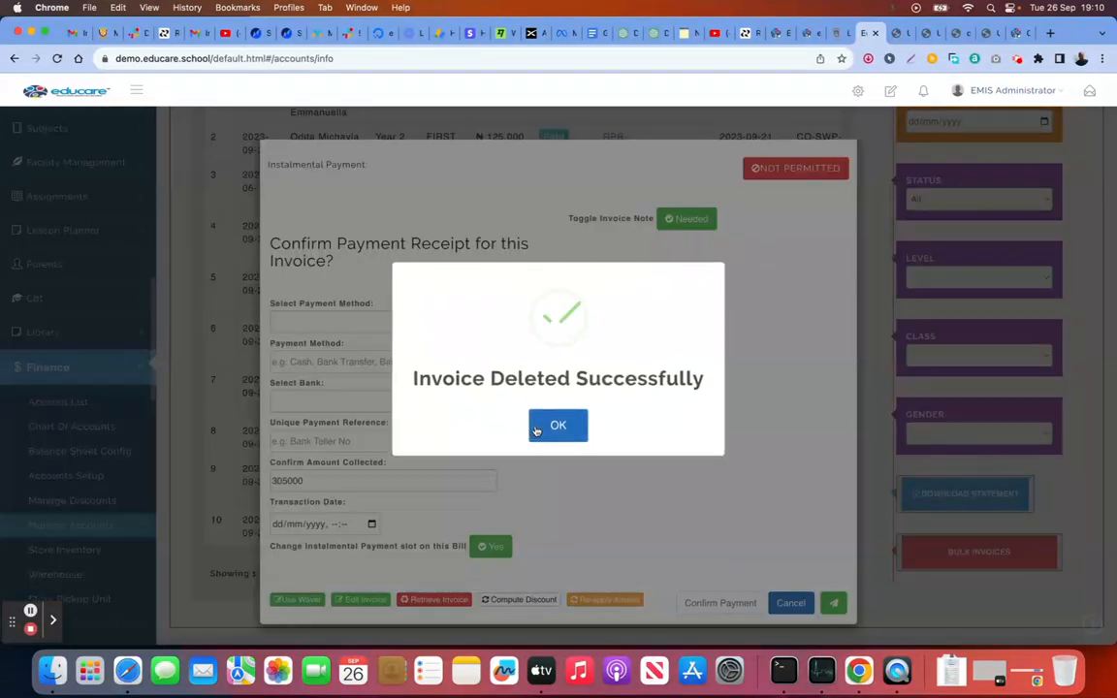
click(548, 424)
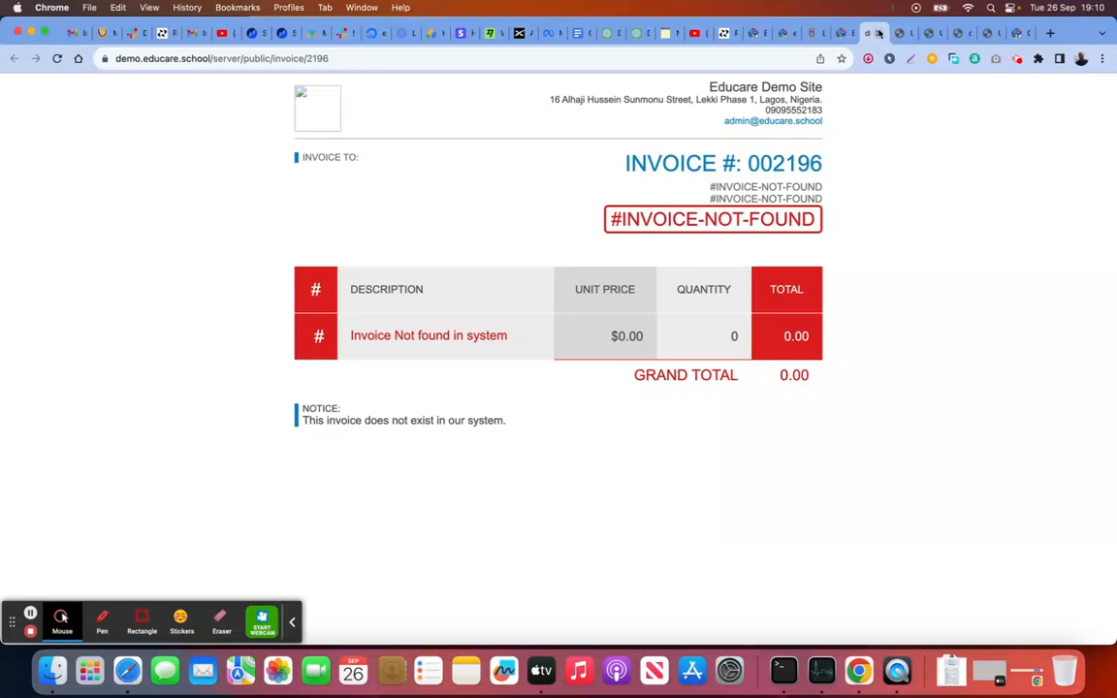
click(878, 33)
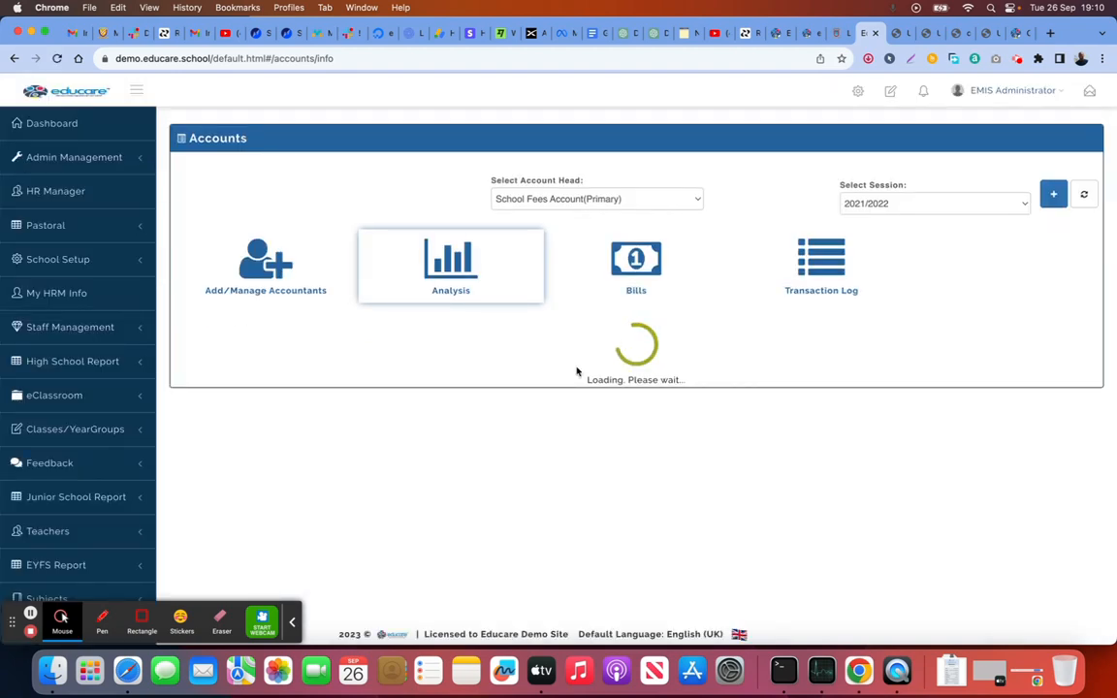
scroll(648, 435, down, 10)
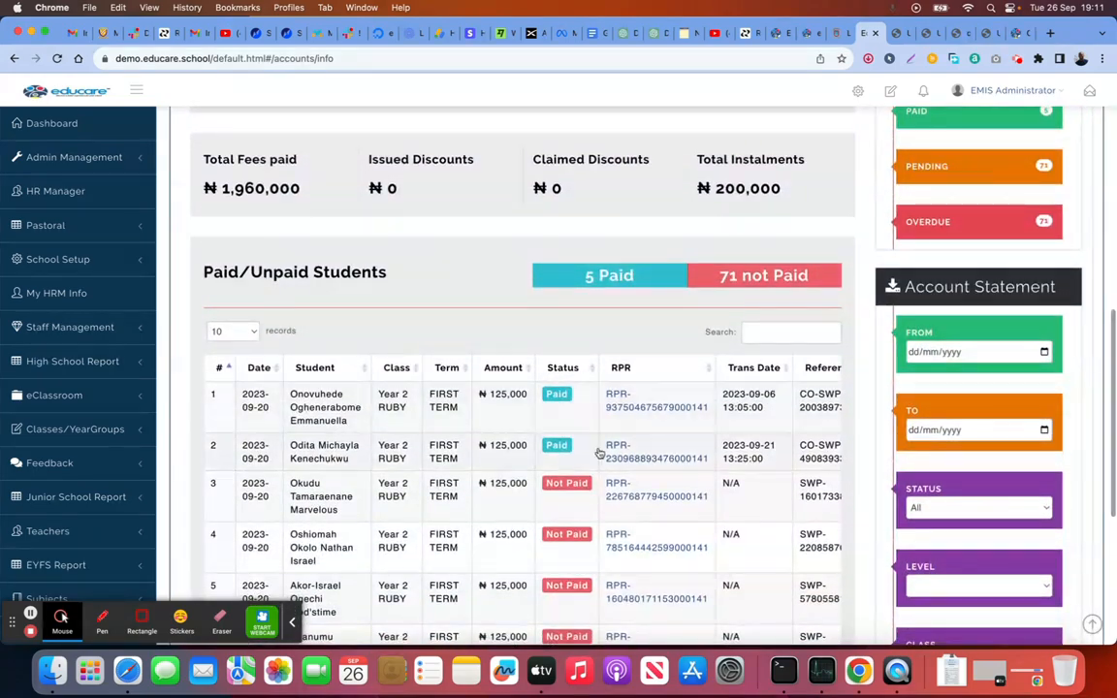
Step: Open the list of bill batches for the School Fees Account(Primary)
scroll(546, 420, up, 10)
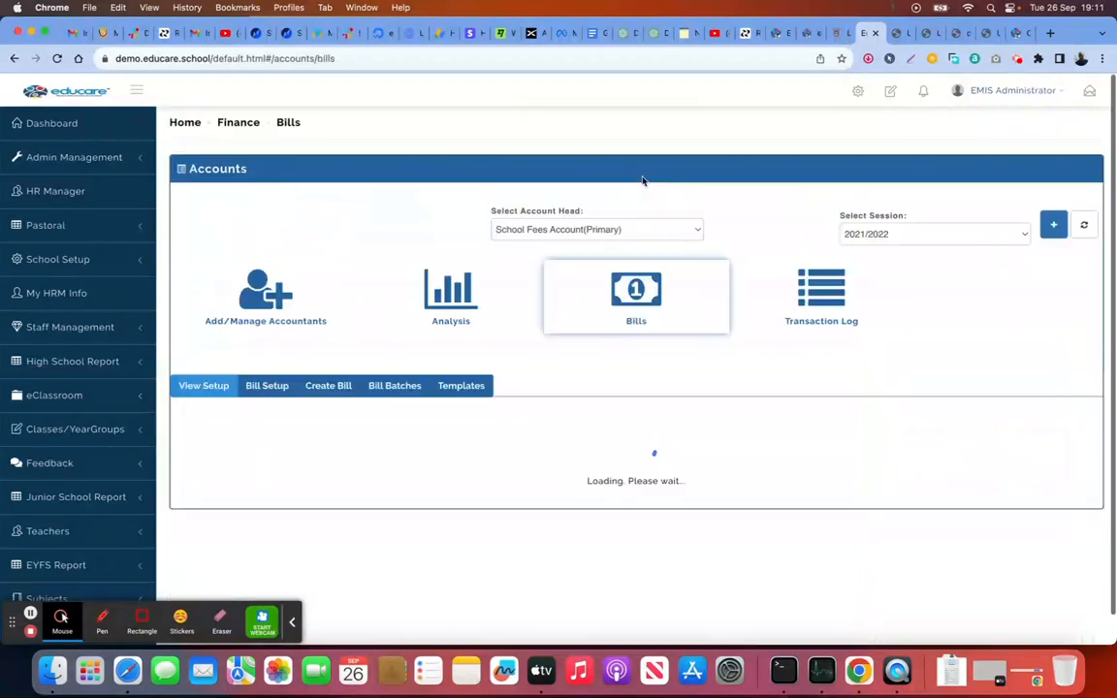
click(639, 181)
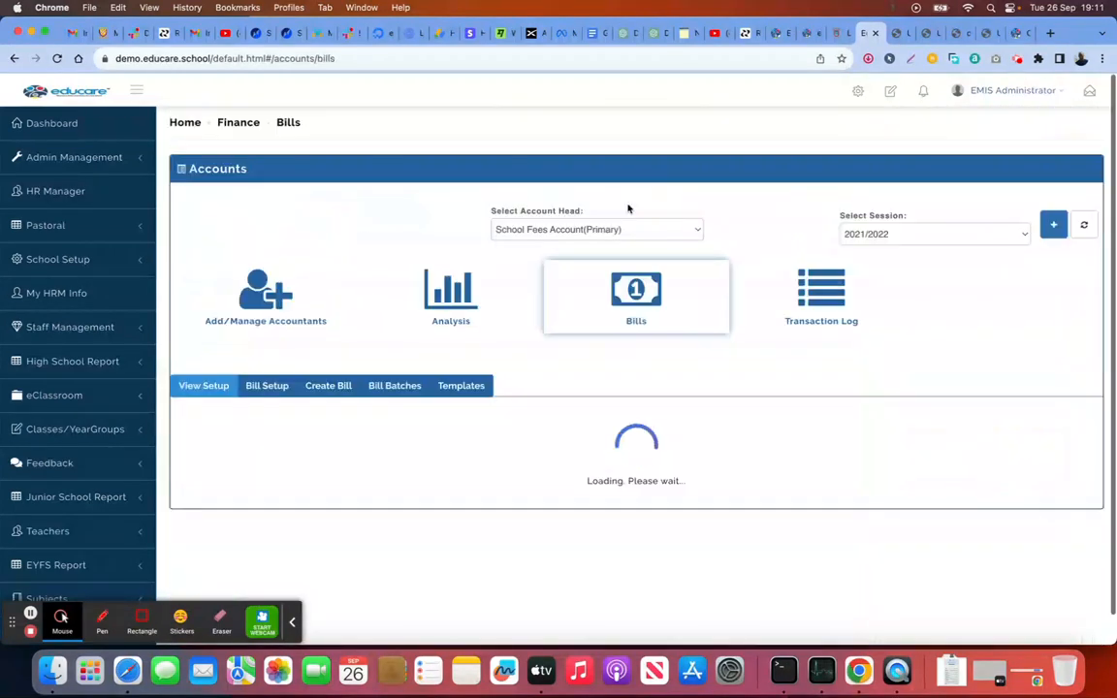
click(386, 388)
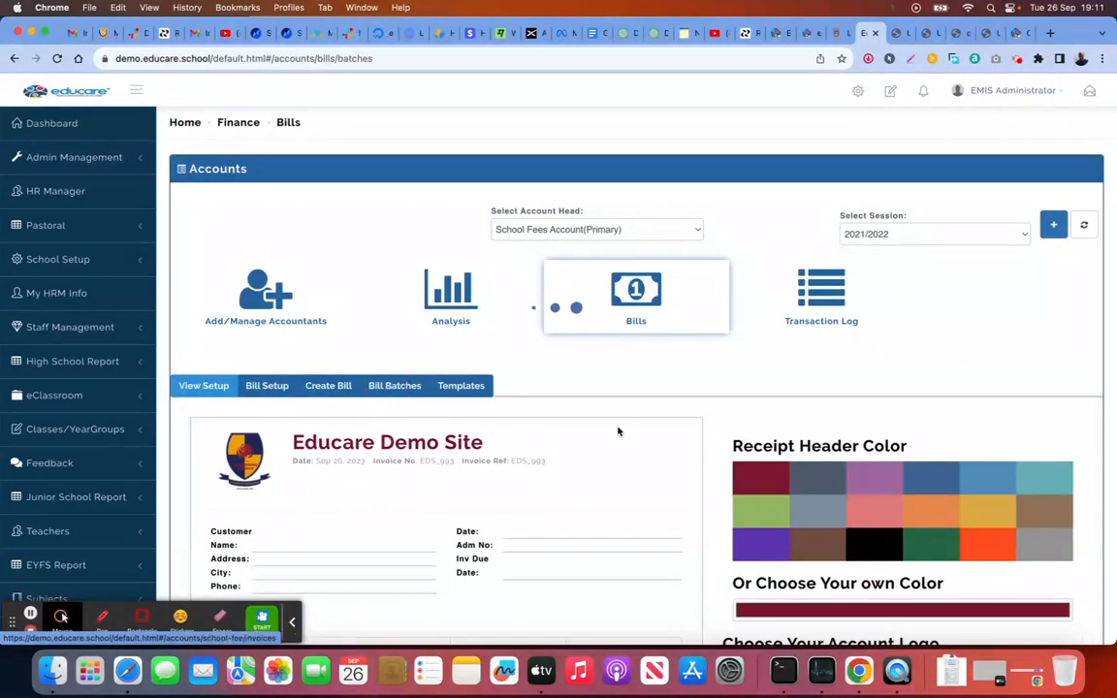
scroll(617, 432, down, 1)
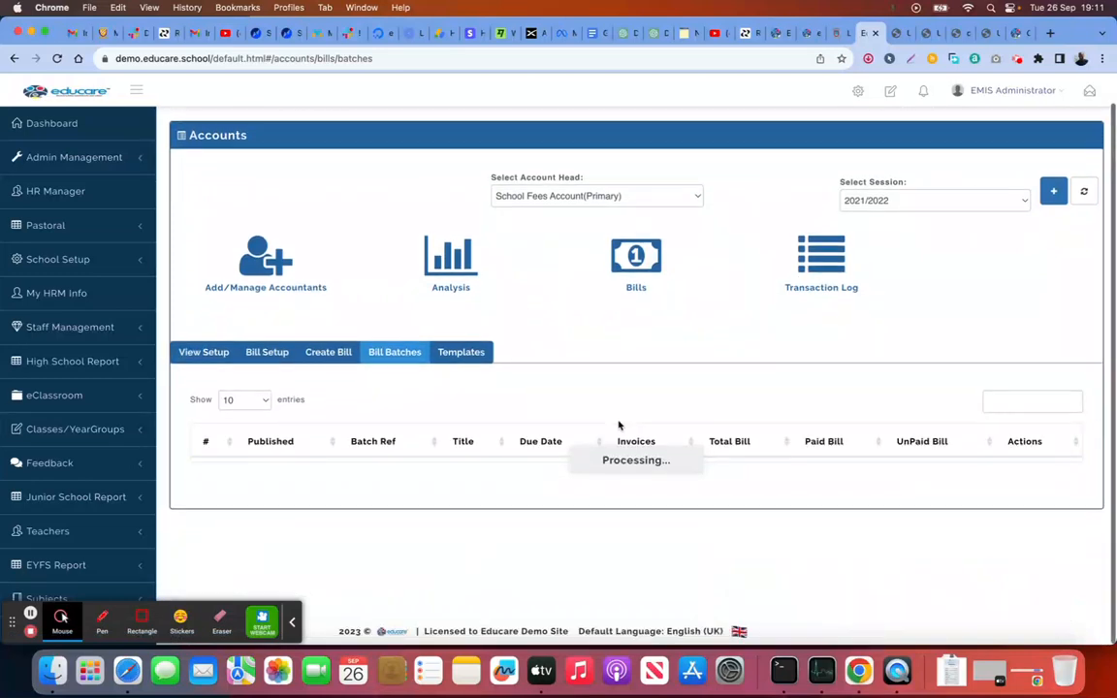
scroll(617, 423, down, 4)
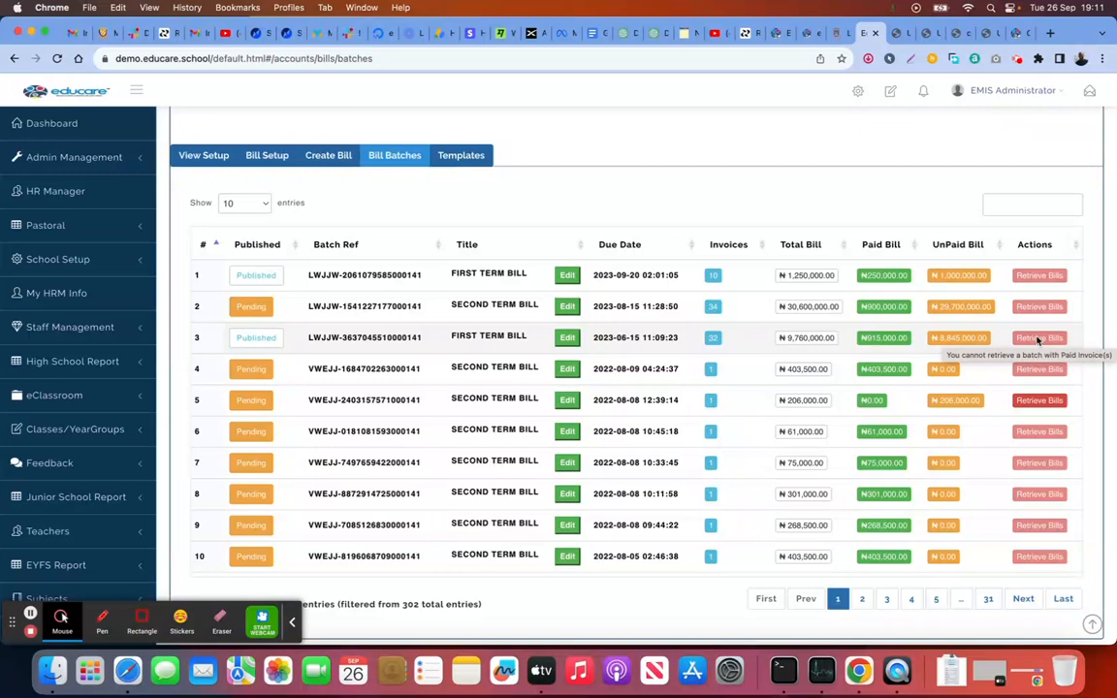
Step: Open the FIRST TERM BILL batch due 2023-06-15 and examine the first student's editable invoice and its removable fee items, closing the invoice when done
click(559, 341)
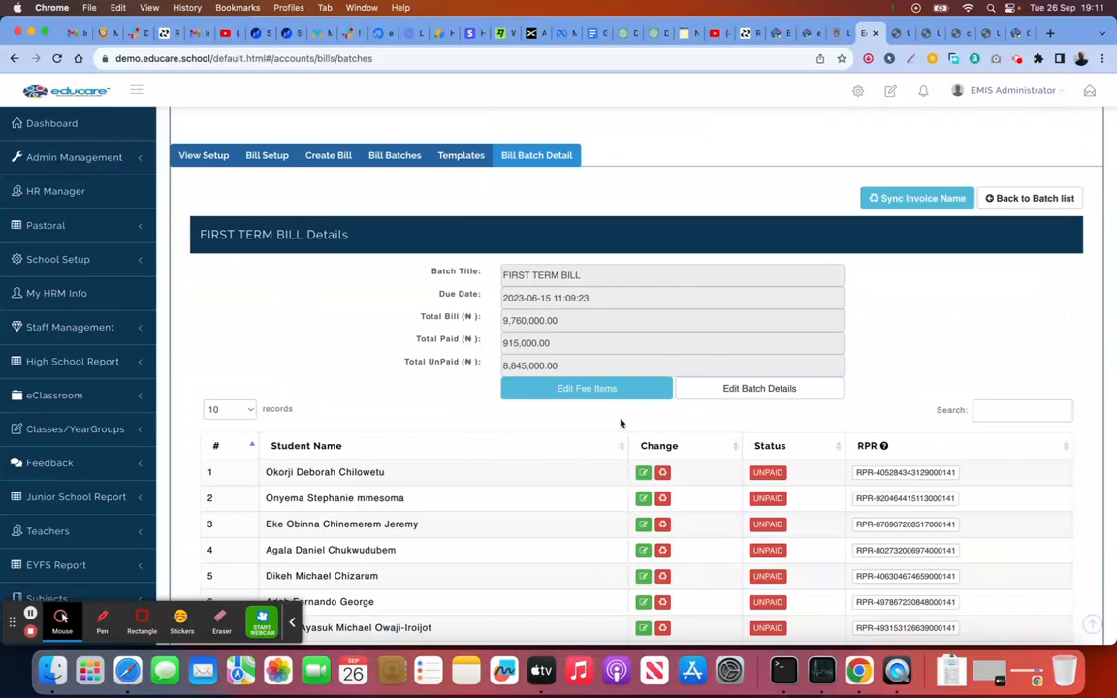
scroll(620, 423, down, 3)
click(641, 340)
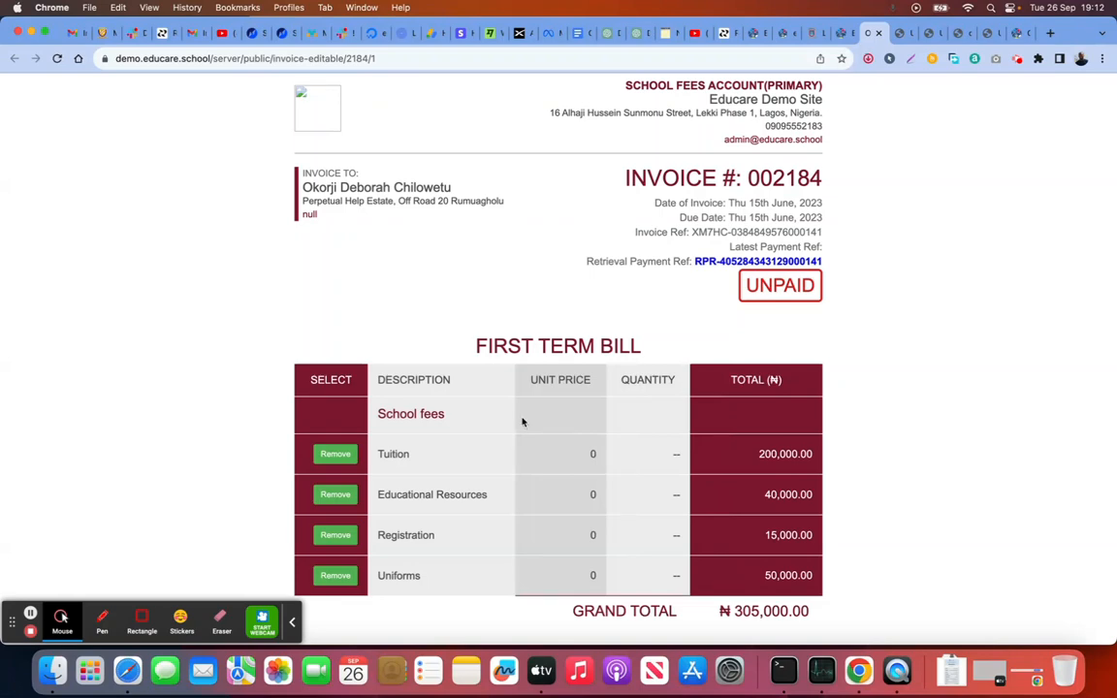
scroll(436, 485, down, 2)
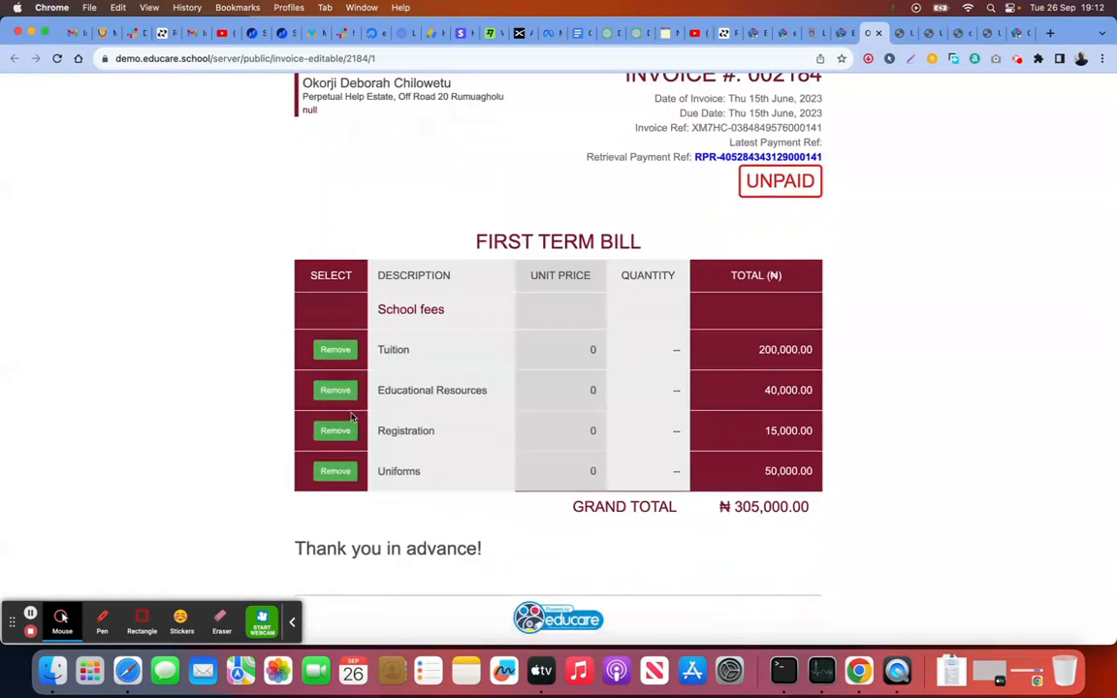
click(877, 33)
Step: View the editable session, term and title of the FIRST TERM BILL batch, and cancel without updating
scroll(651, 334, up, 3)
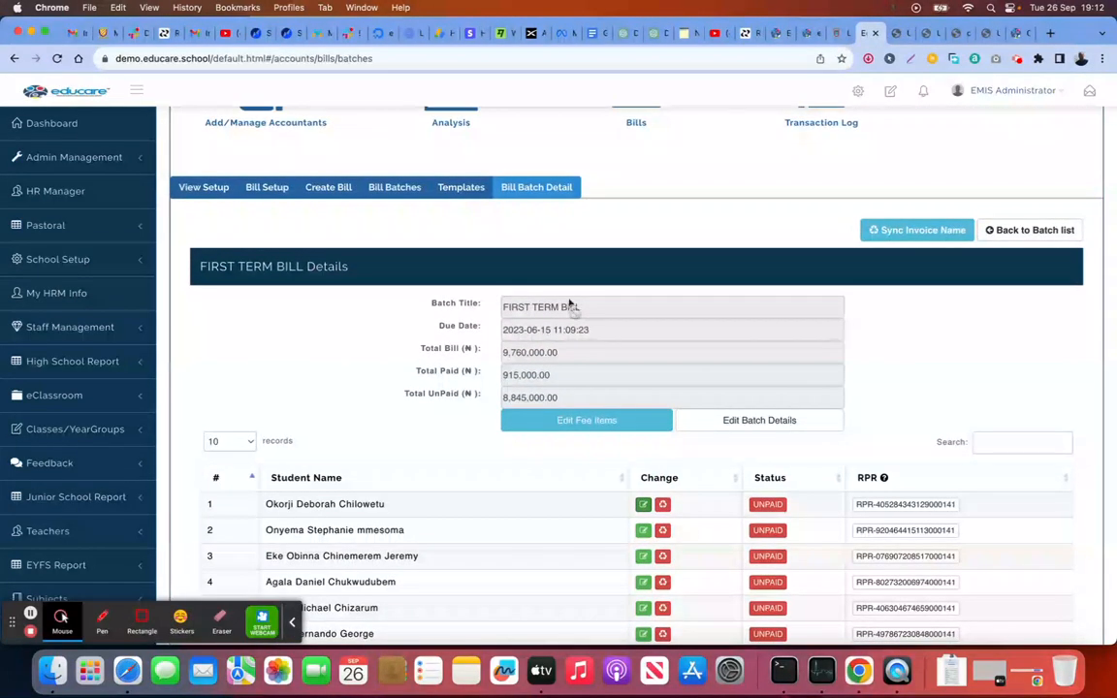
click(765, 424)
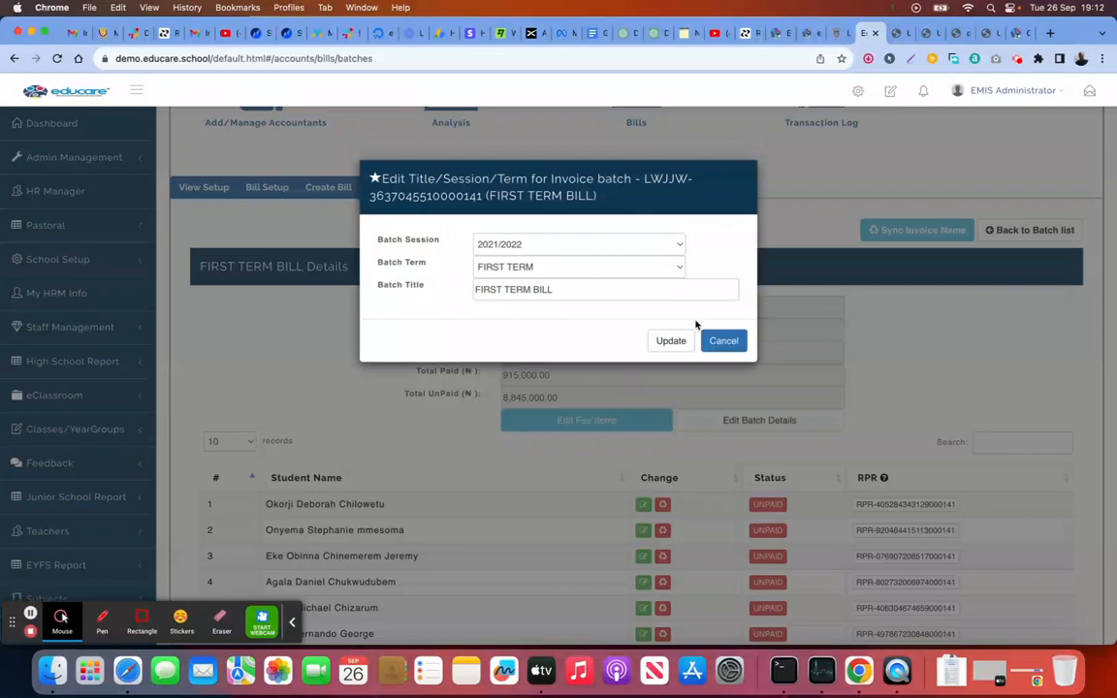
click(722, 340)
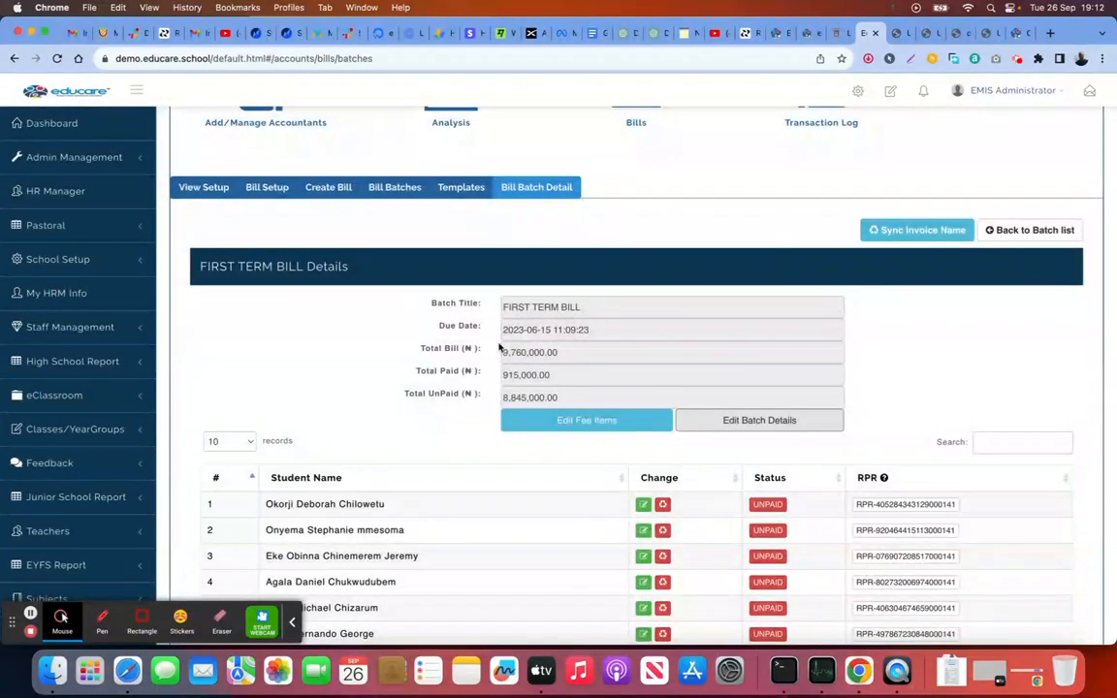
Step: Return to the Analysis dashboard of the School Fees Account(Primary)
scroll(470, 337, up, 3)
click(423, 217)
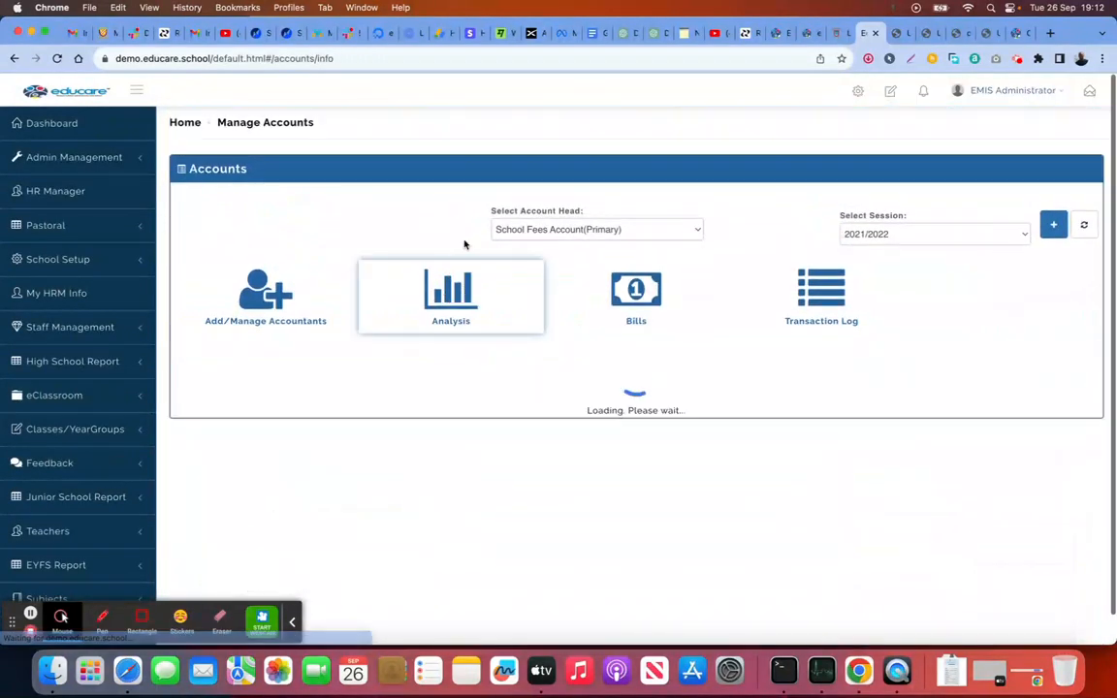
scroll(432, 374, down, 1)
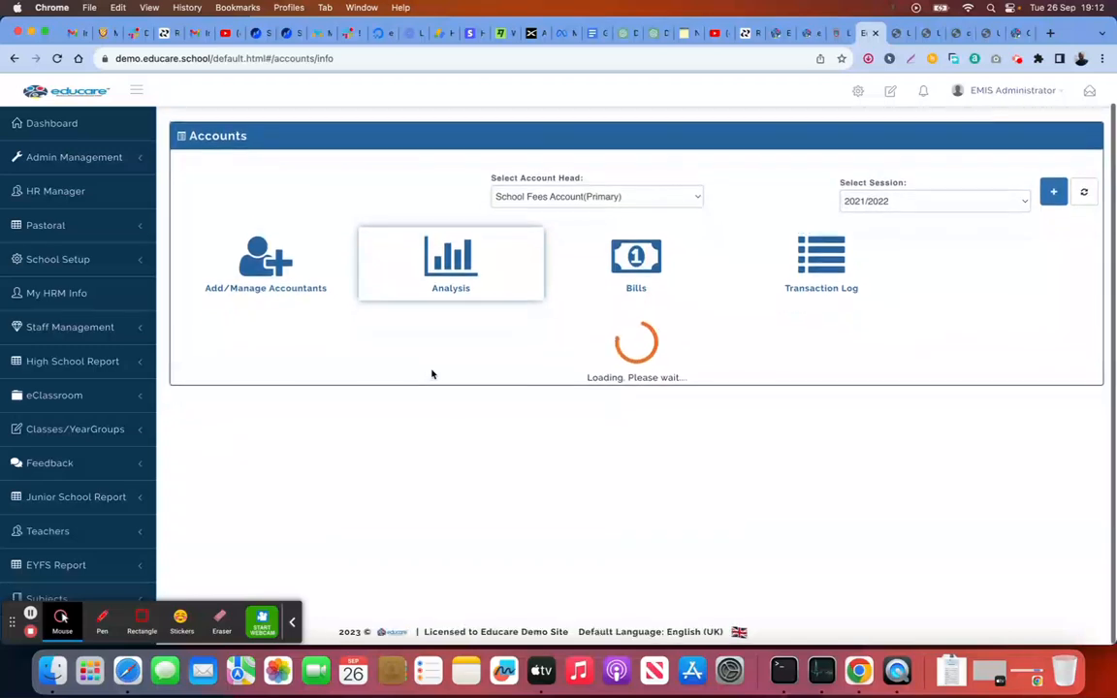
scroll(151, 442, down, 15)
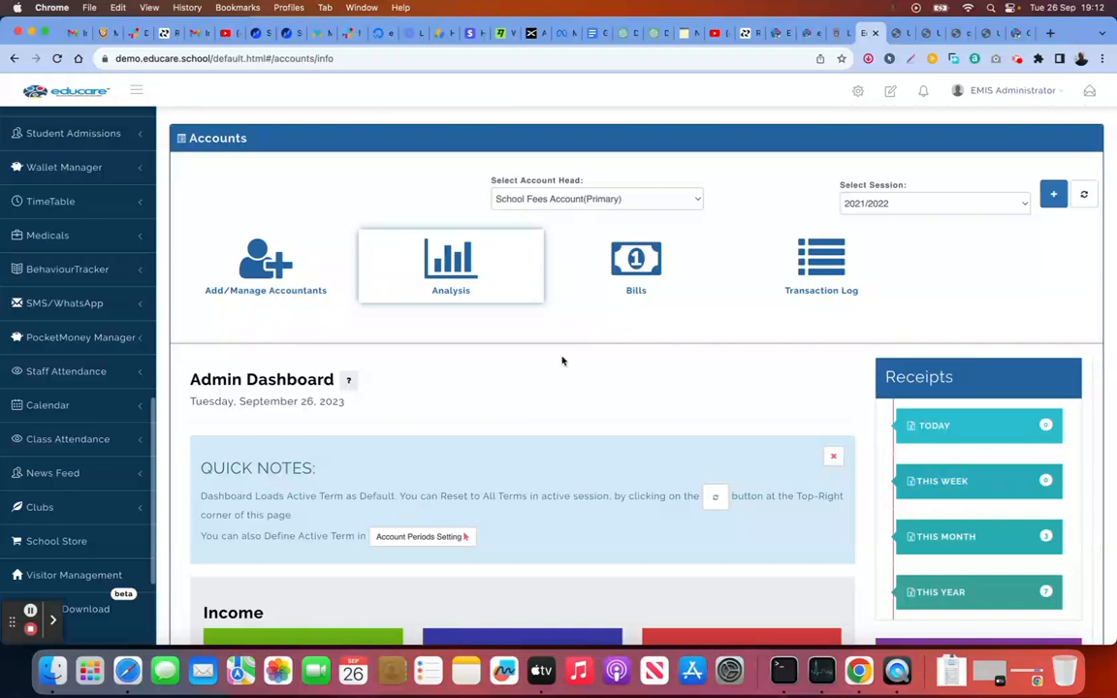
Step: Check which sessions can be selected for the account, keep 2021/2022, and view the dashboard's income summary
click(882, 202)
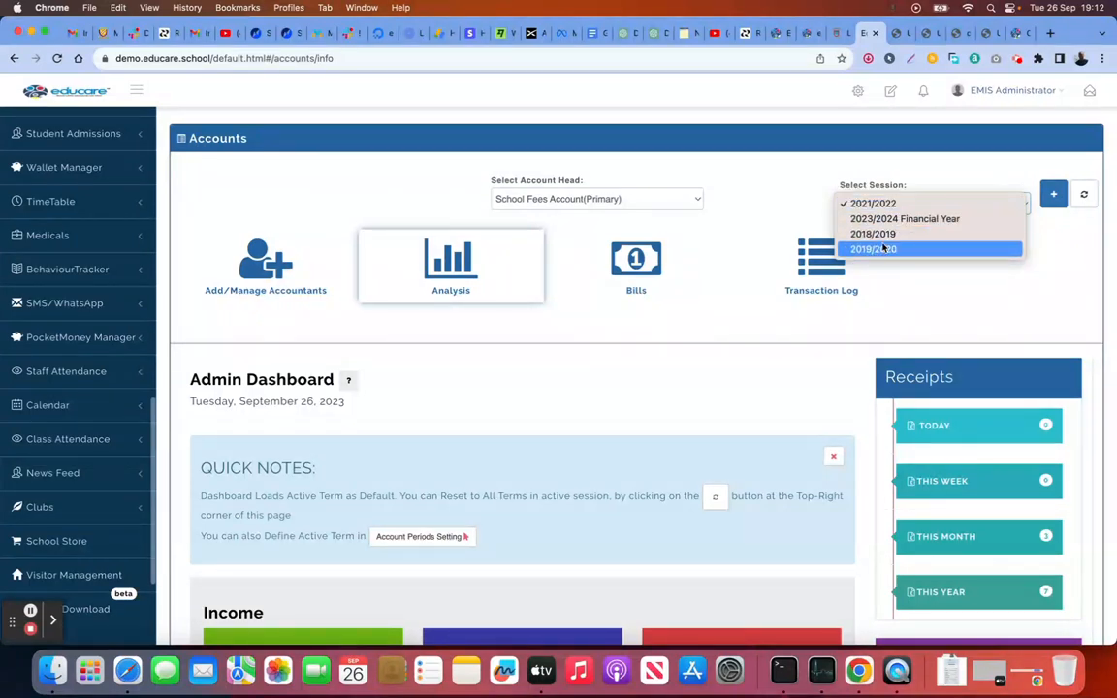
click(693, 406)
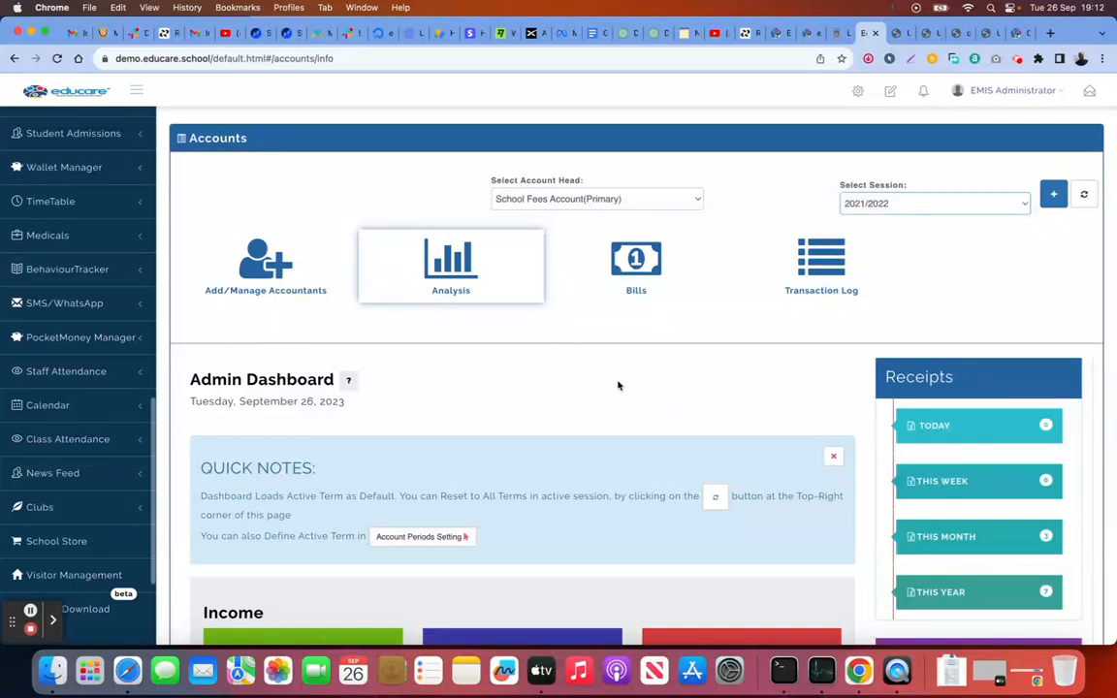
scroll(616, 388, down, 4)
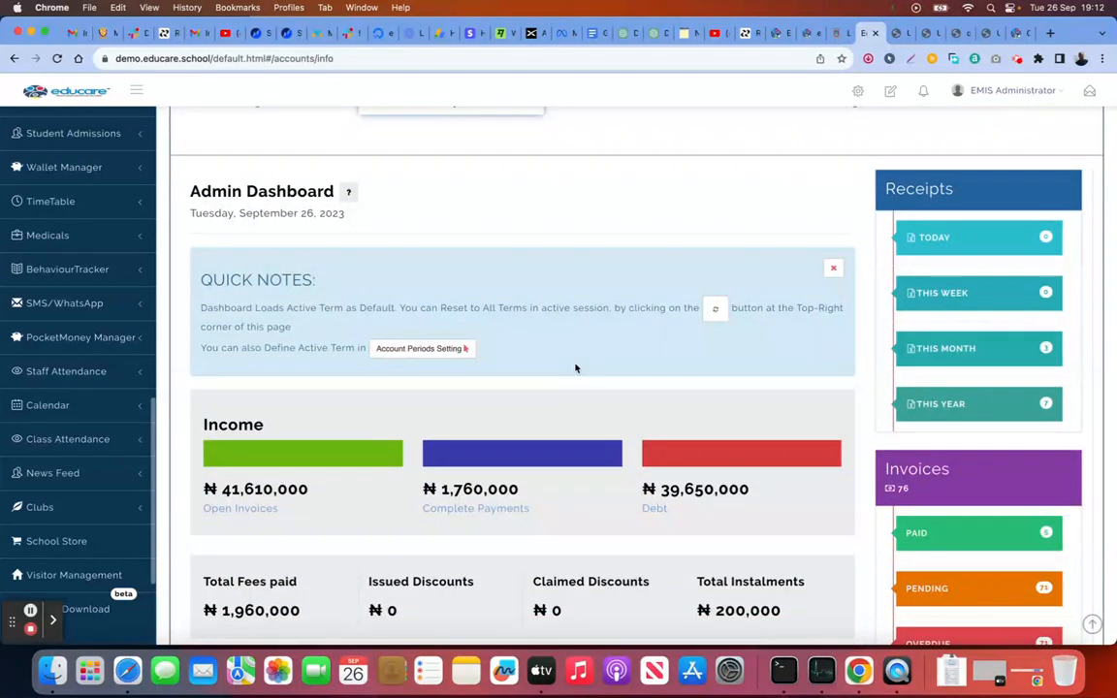